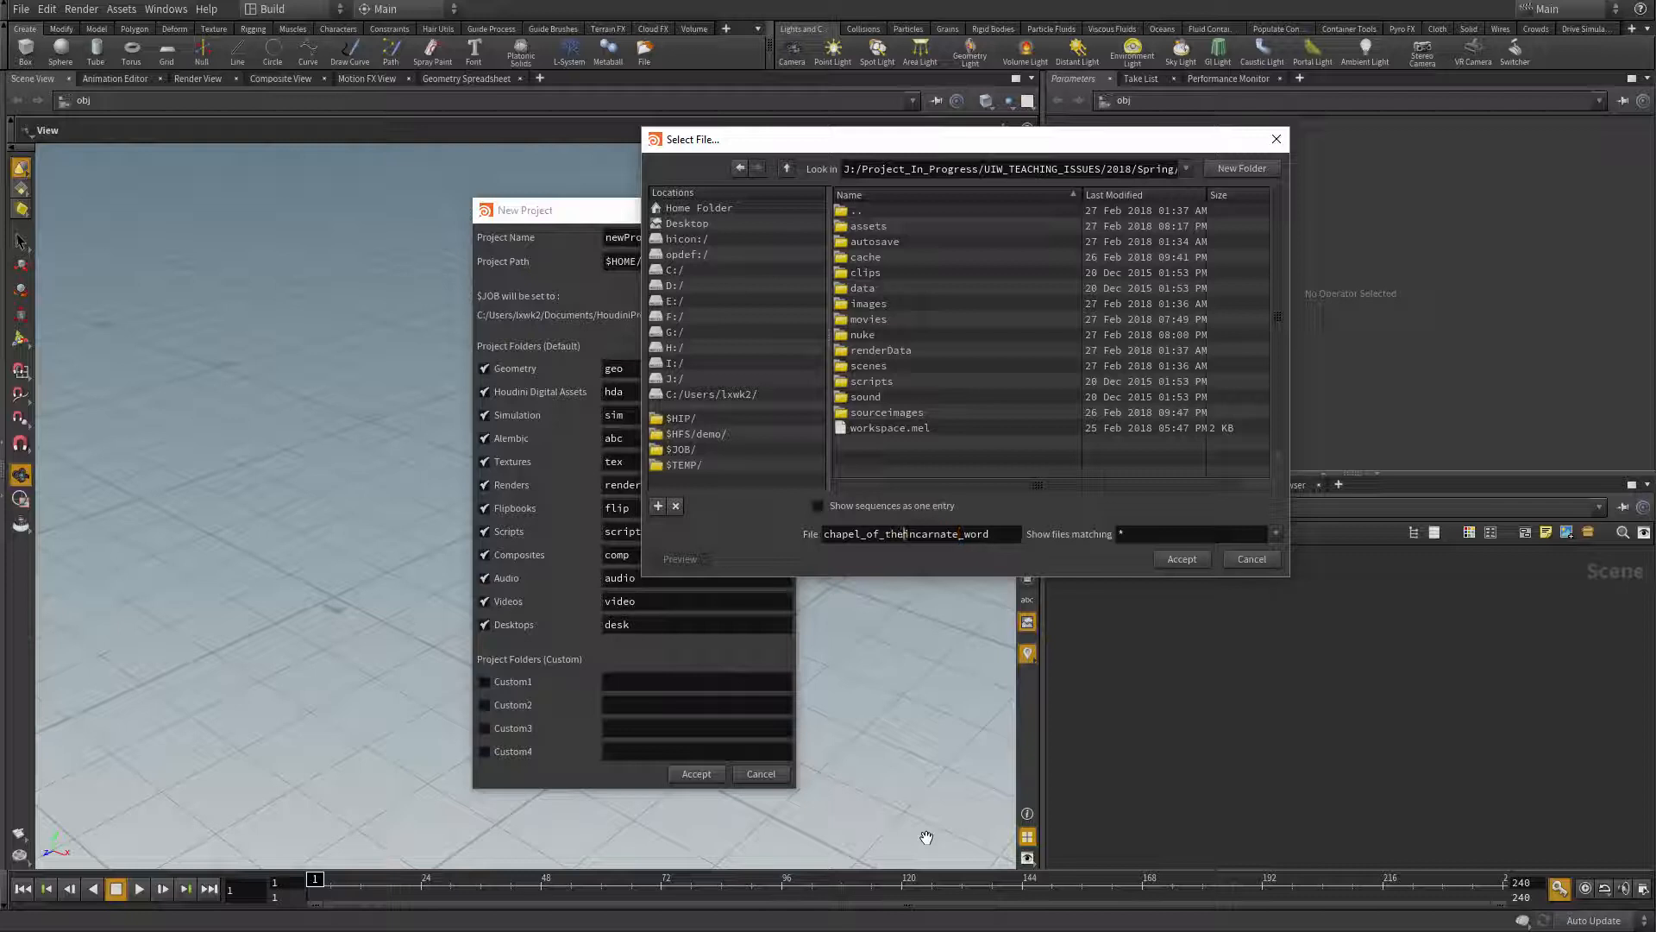
Step: Accept the browsed folder as the project path, then cut the trailing chapel_of_the_incarnate_word folder from the path
left_click(1181, 559)
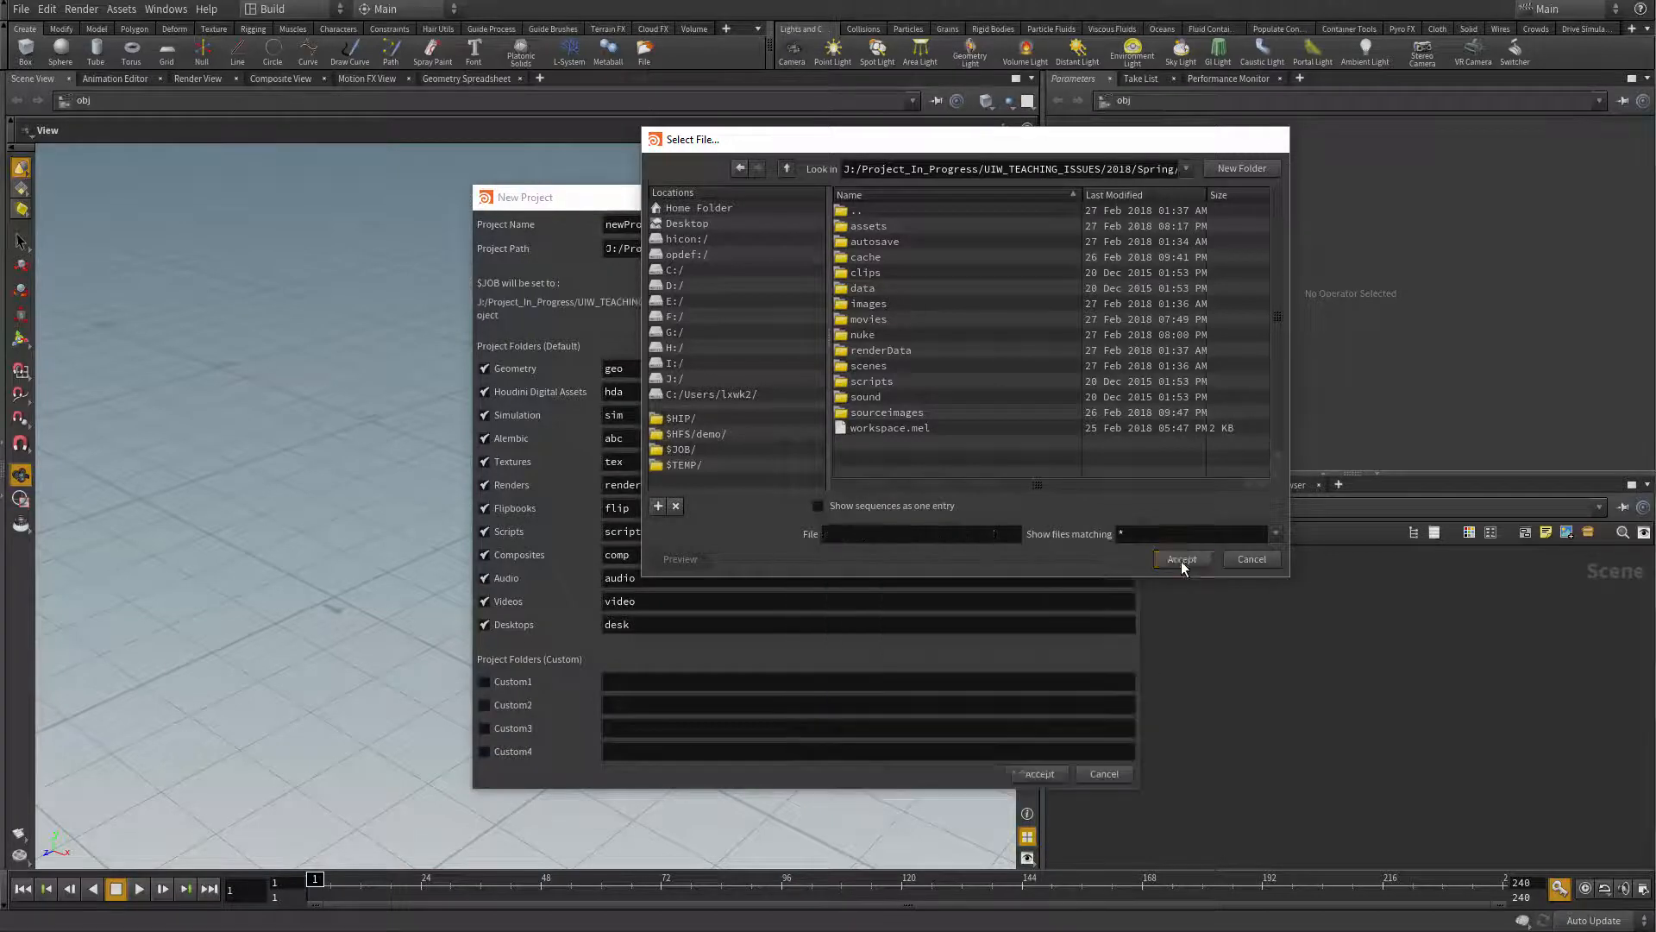
left_click_drag(1032, 255, 1534, 271)
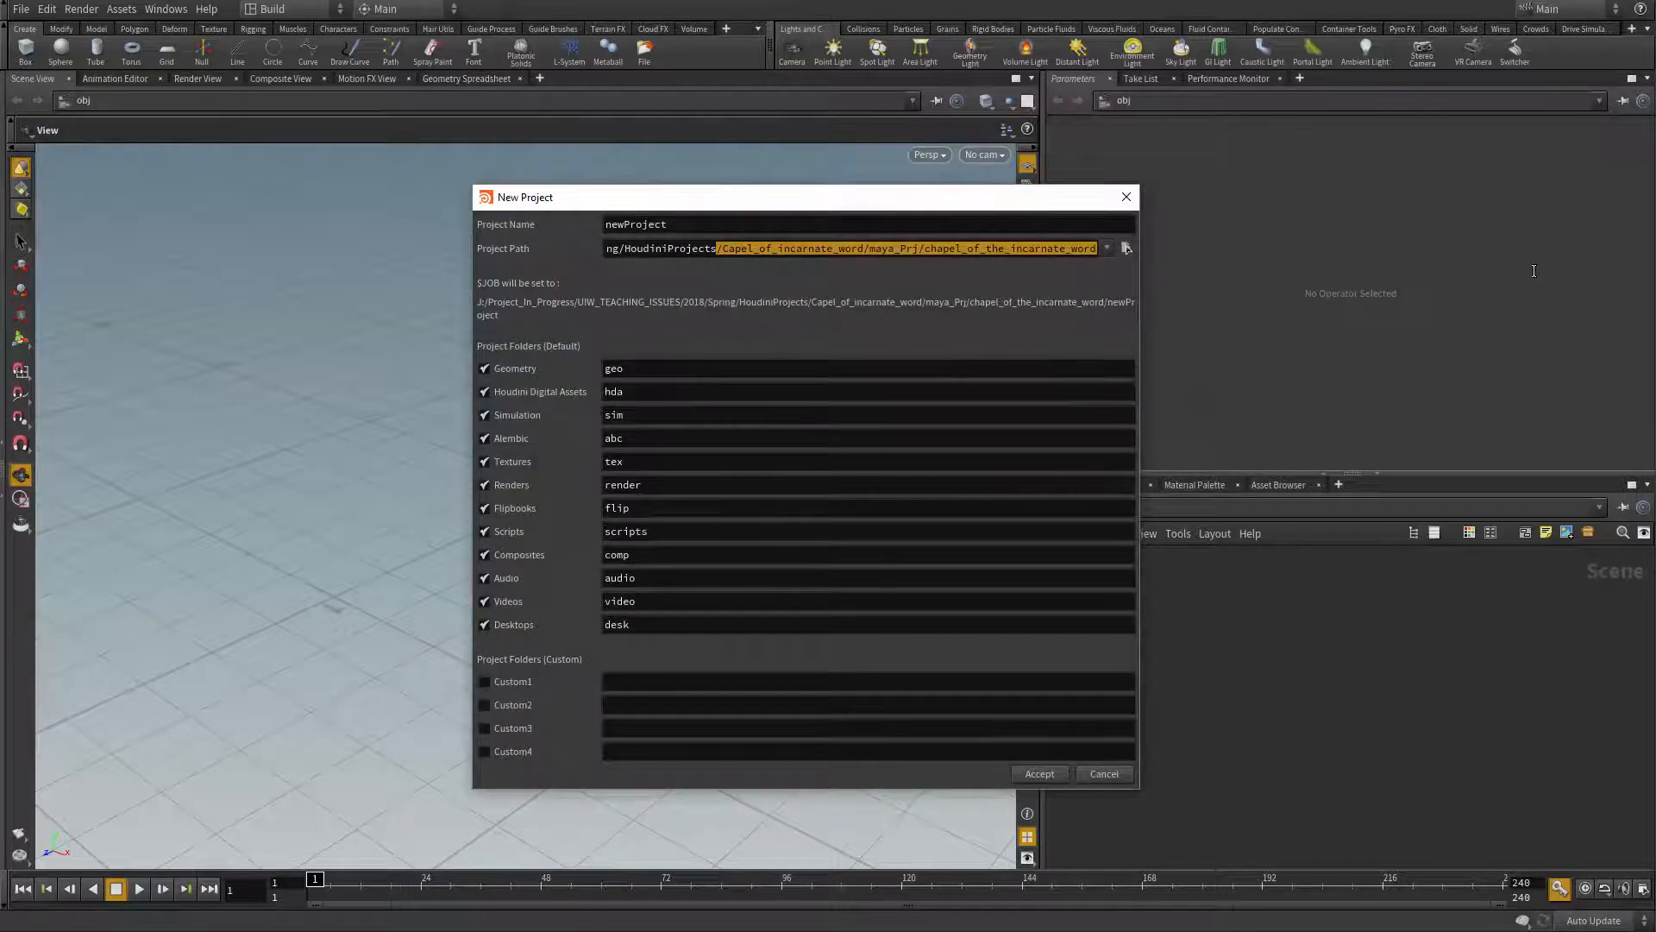
left_click(952, 245)
left_click_drag(922, 248, 1217, 275)
key("BackSpace")
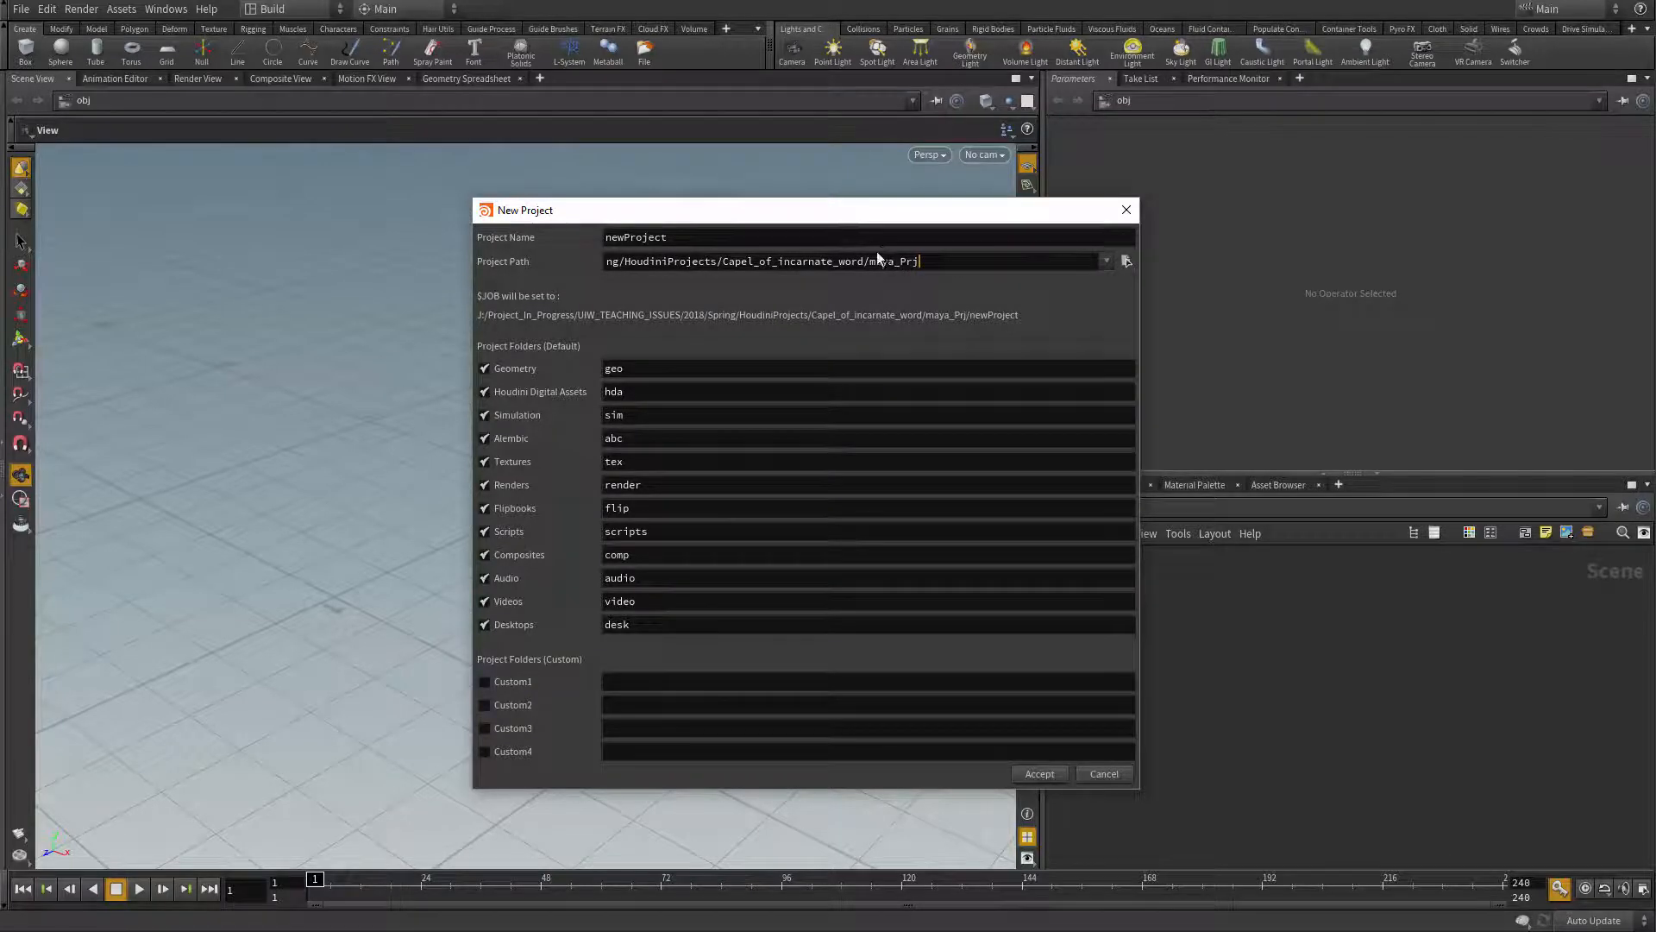
Step: Remove the maya_Prj folder from the end of the project path so it stops at Capel_of_incarnate_word
key("shift+Tab")
left_click_drag(1041, 264, 1562, 271)
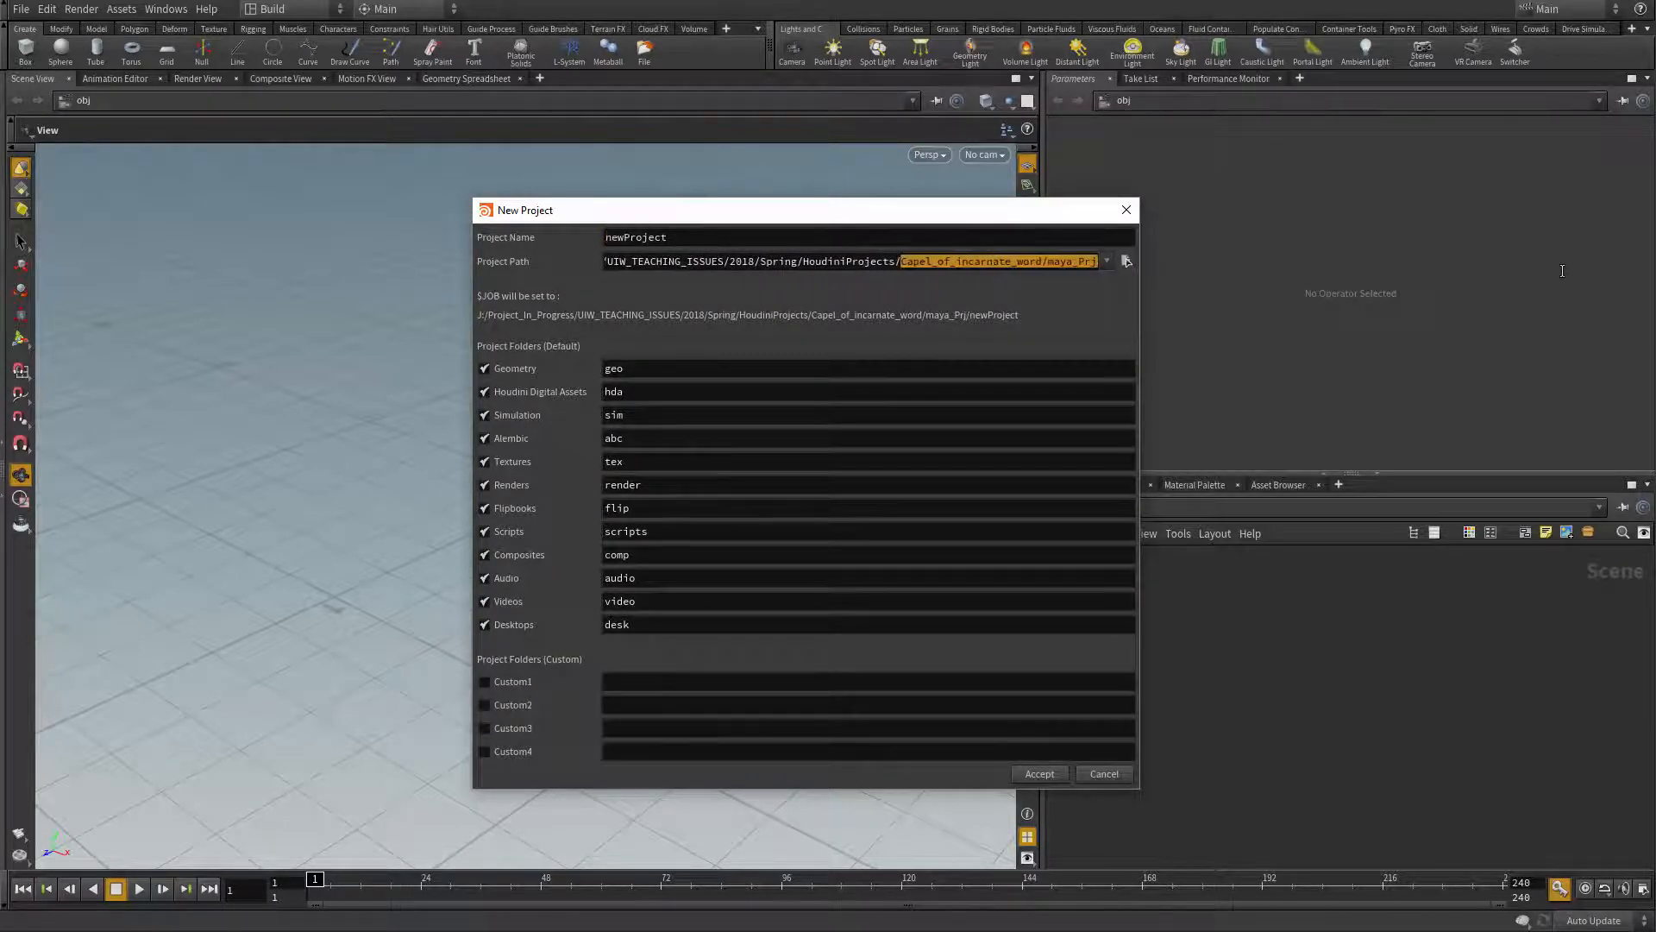
left_click(1046, 264)
key("shift+Tab")
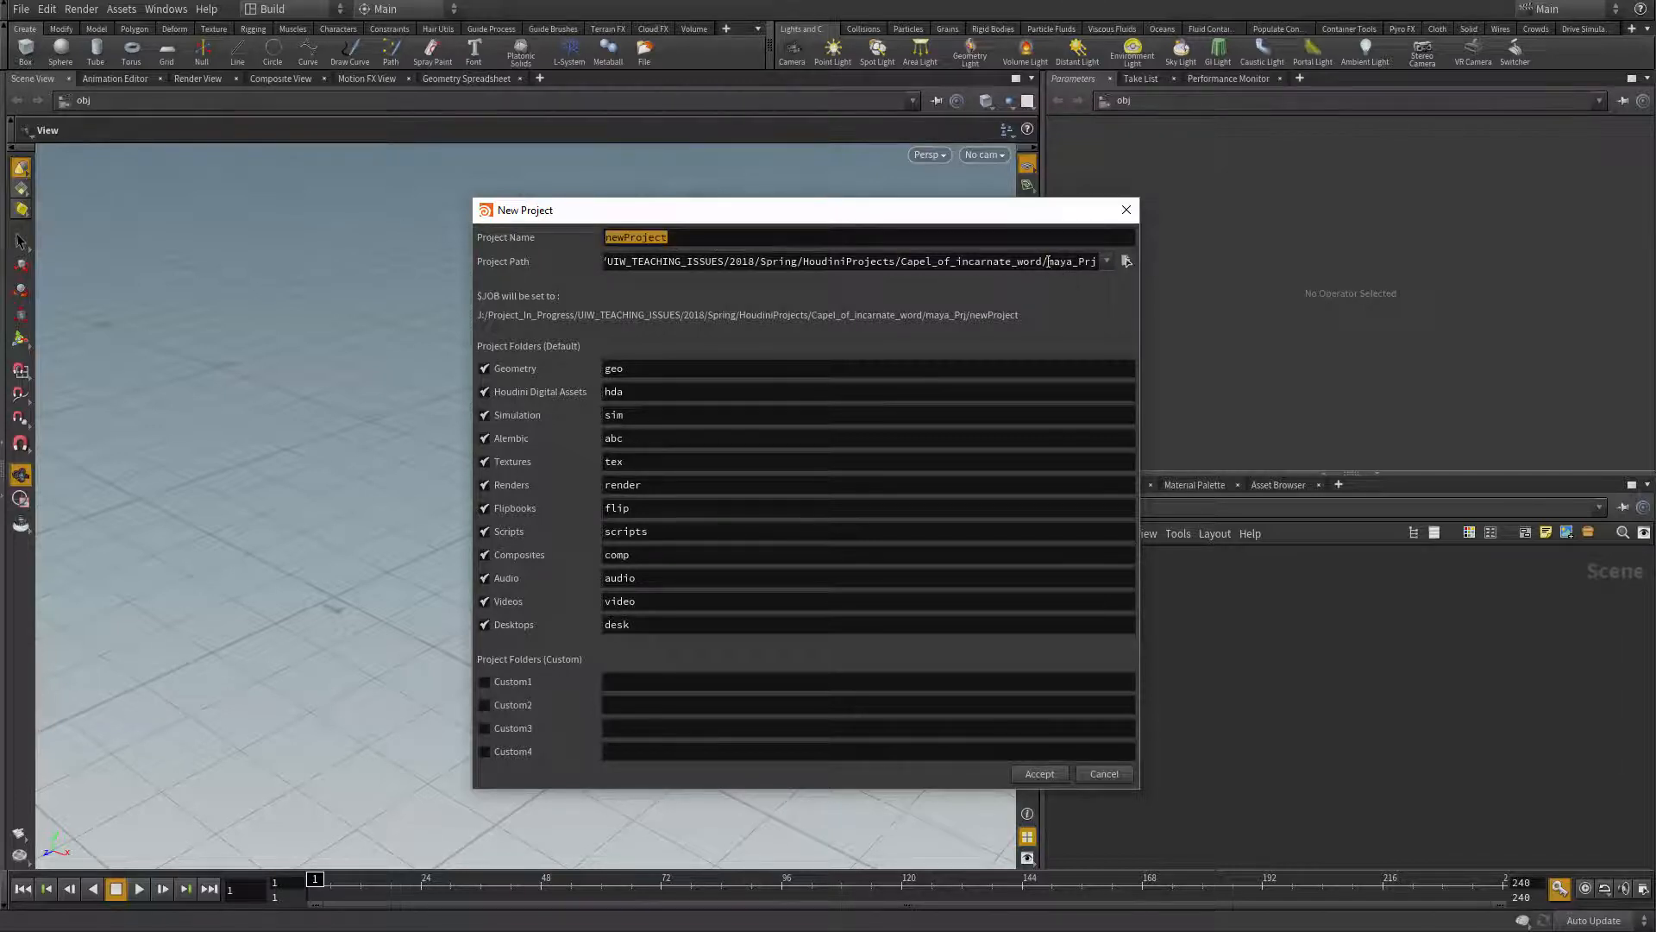
left_click_drag(1047, 262, 1209, 265)
key("BackSpace")
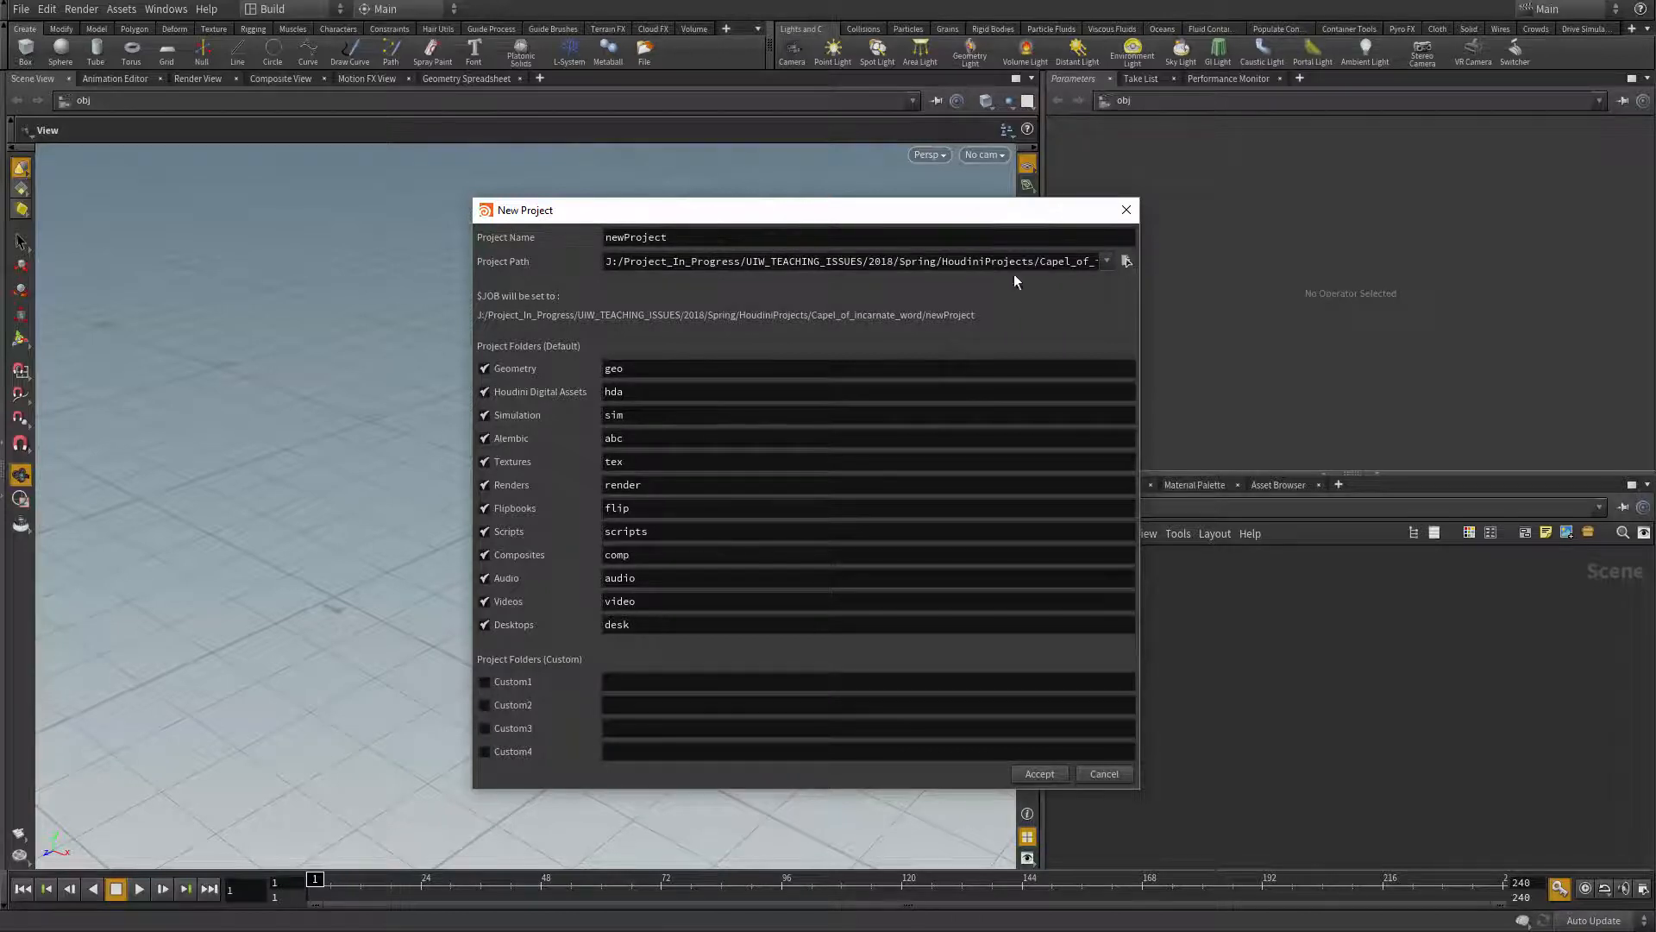
left_click_drag(1039, 261, 1445, 257)
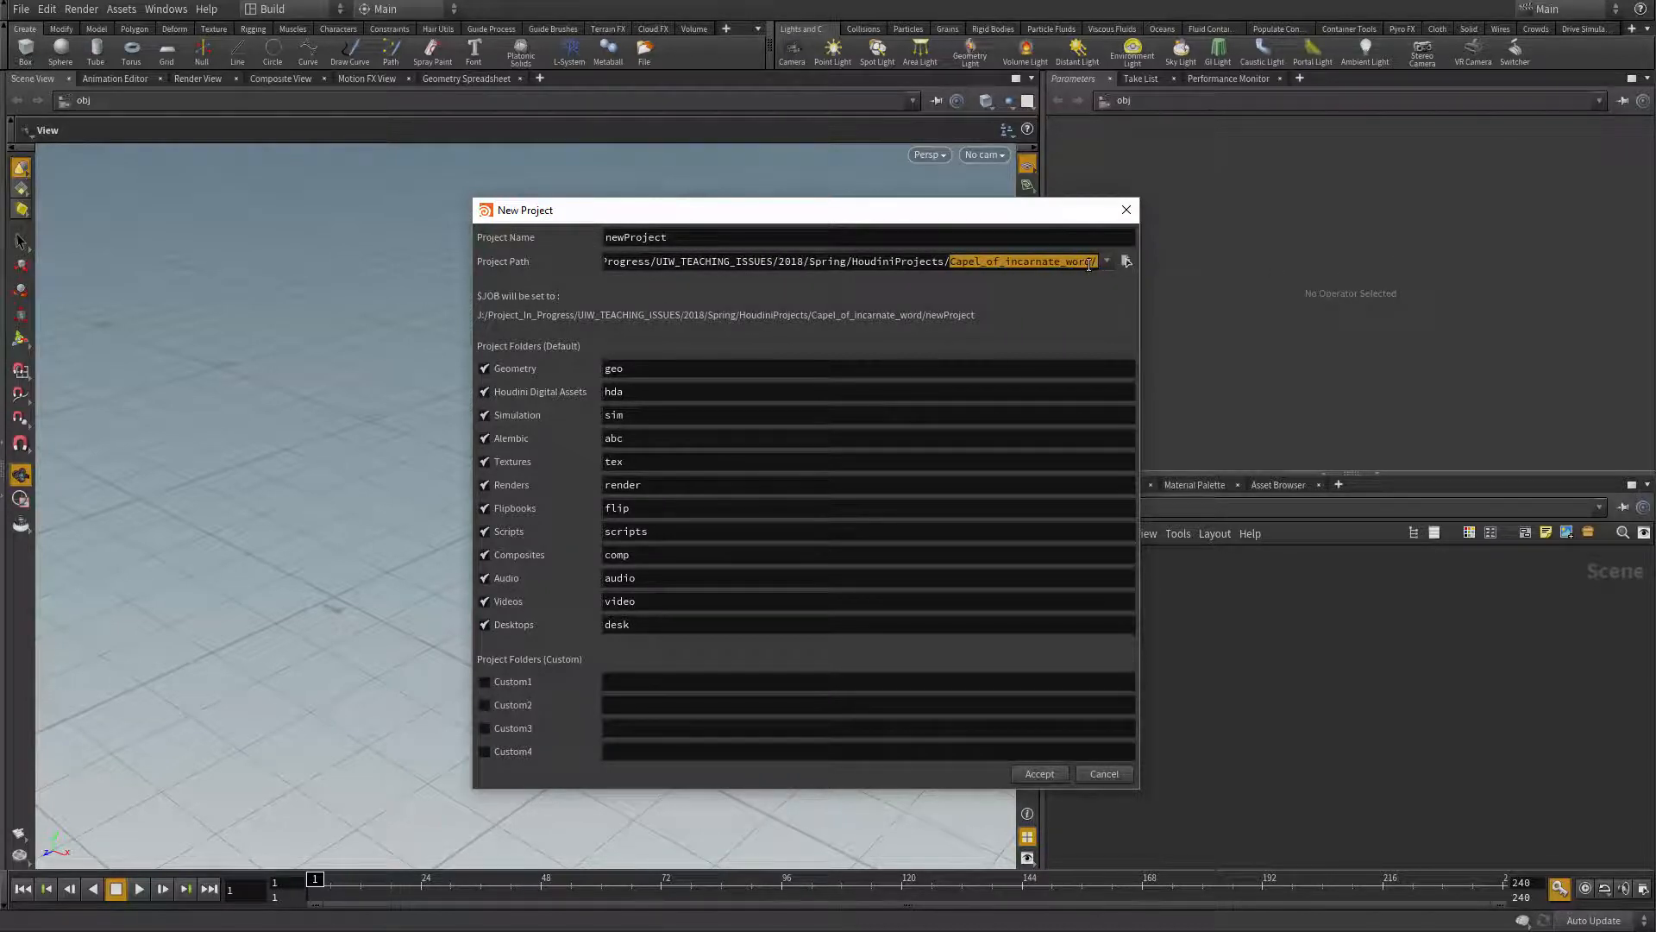
left_click(1095, 259)
type("\\")
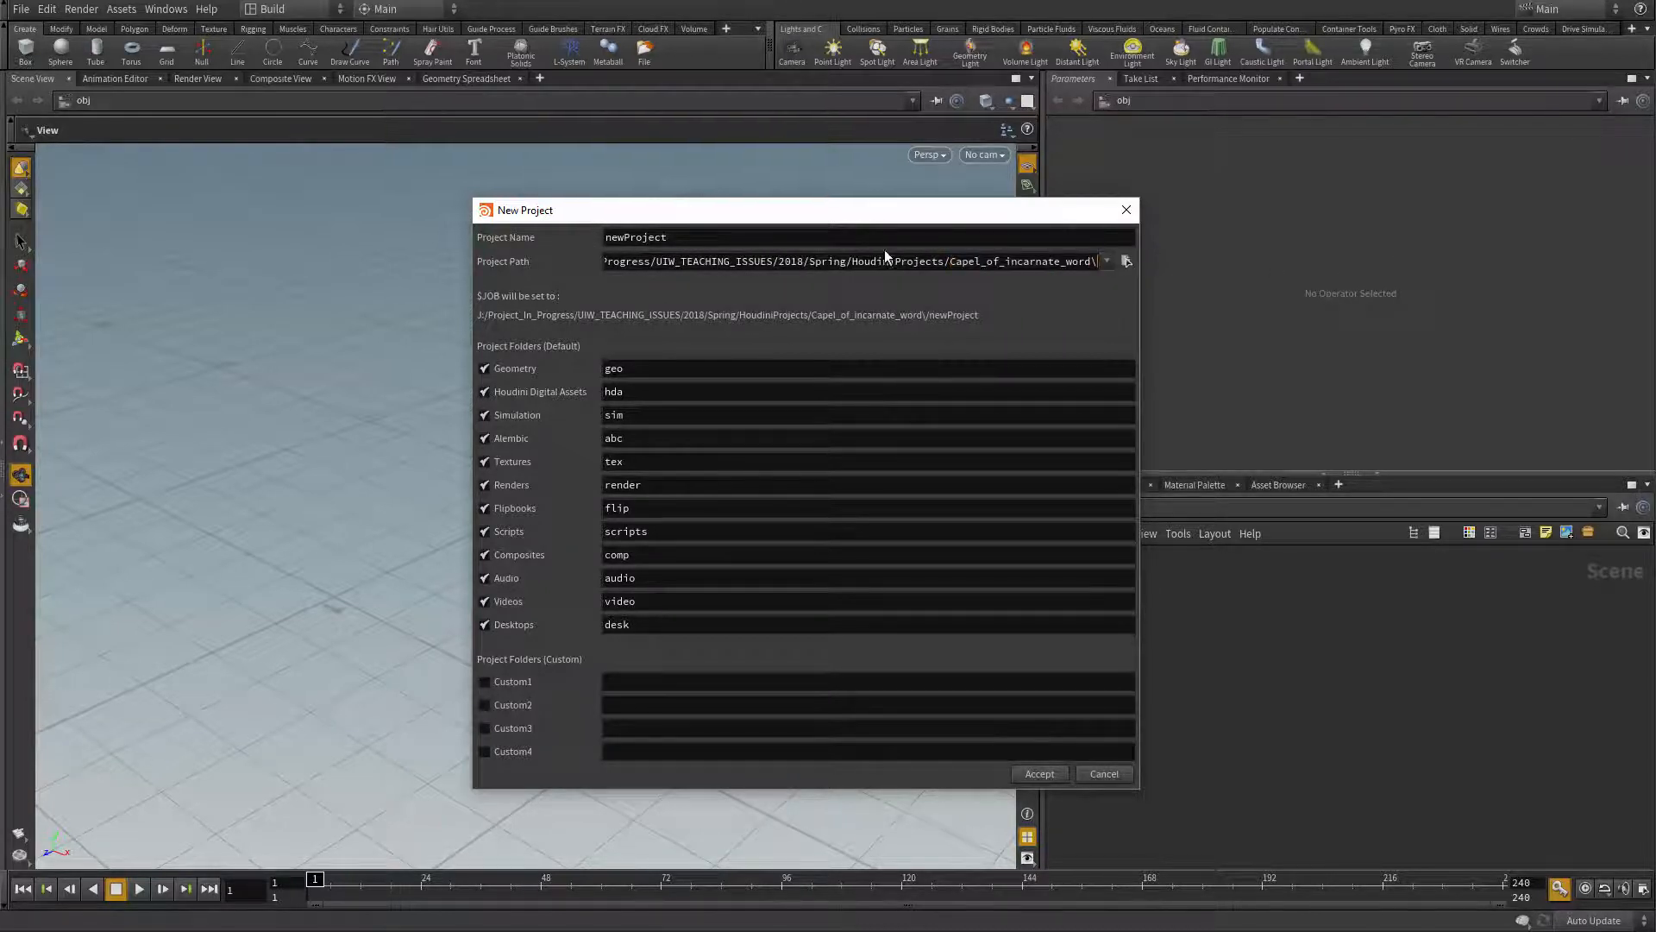
key("BackSpace")
Step: Name the project maya_Prj and create it with the default project folders
double_click(841, 242)
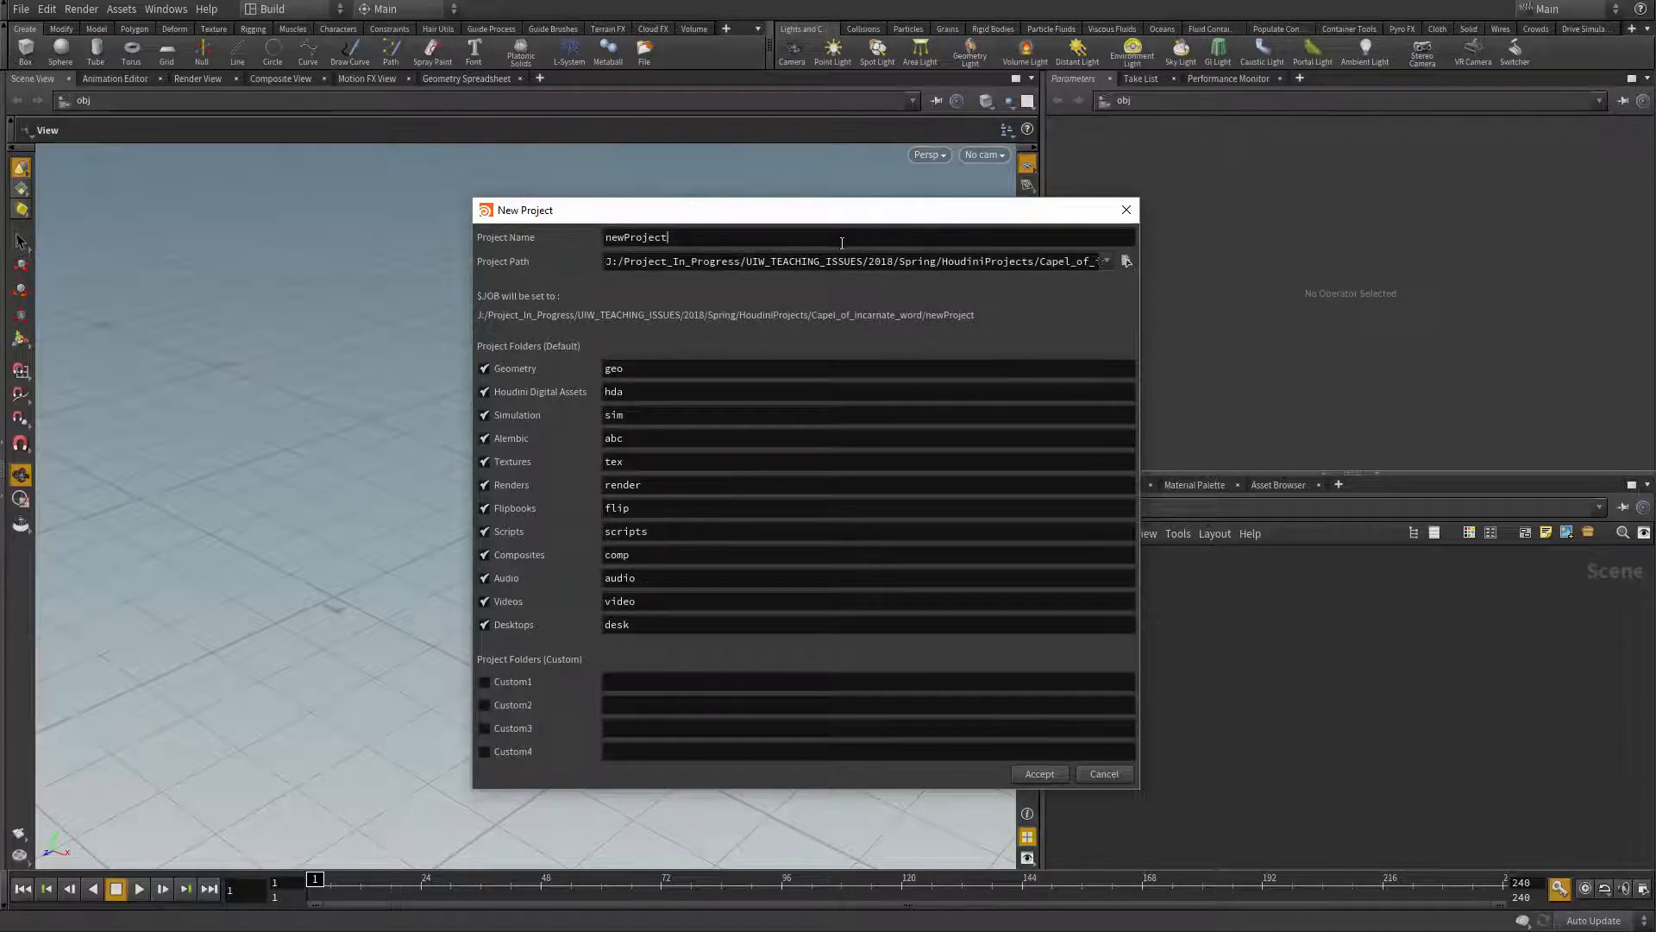
type("maya_Prj")
left_click(1030, 770)
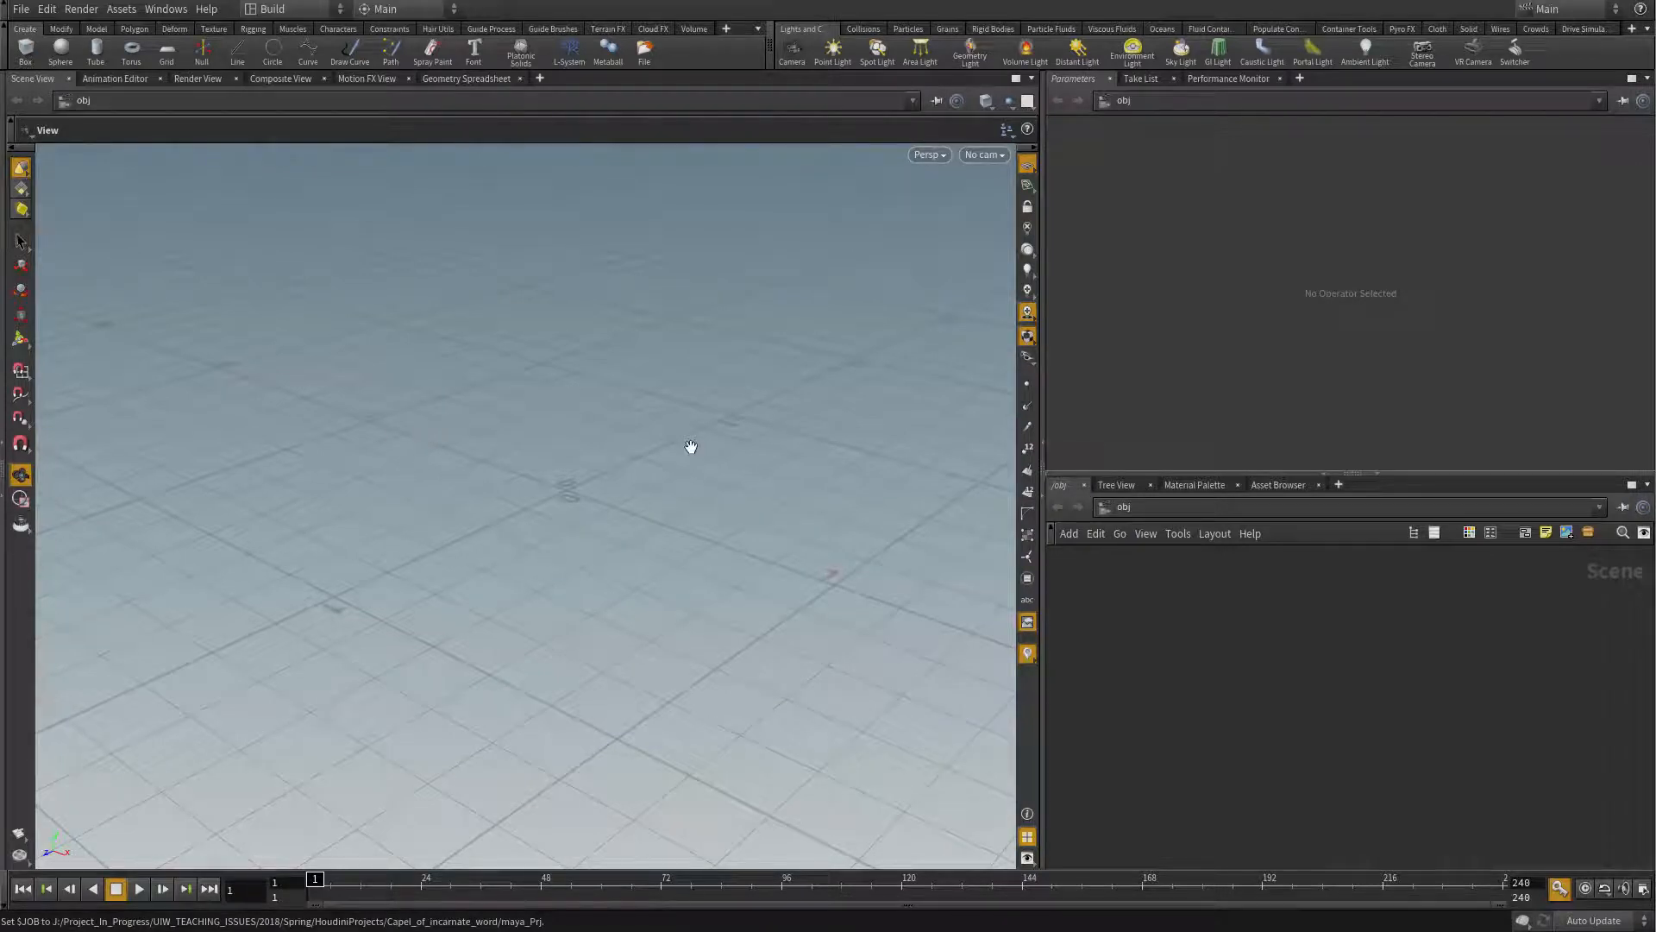
Step: Start a Filmbox FBX import and open the file browser for its source file
left_click(20, 9)
mouse_move(47, 9)
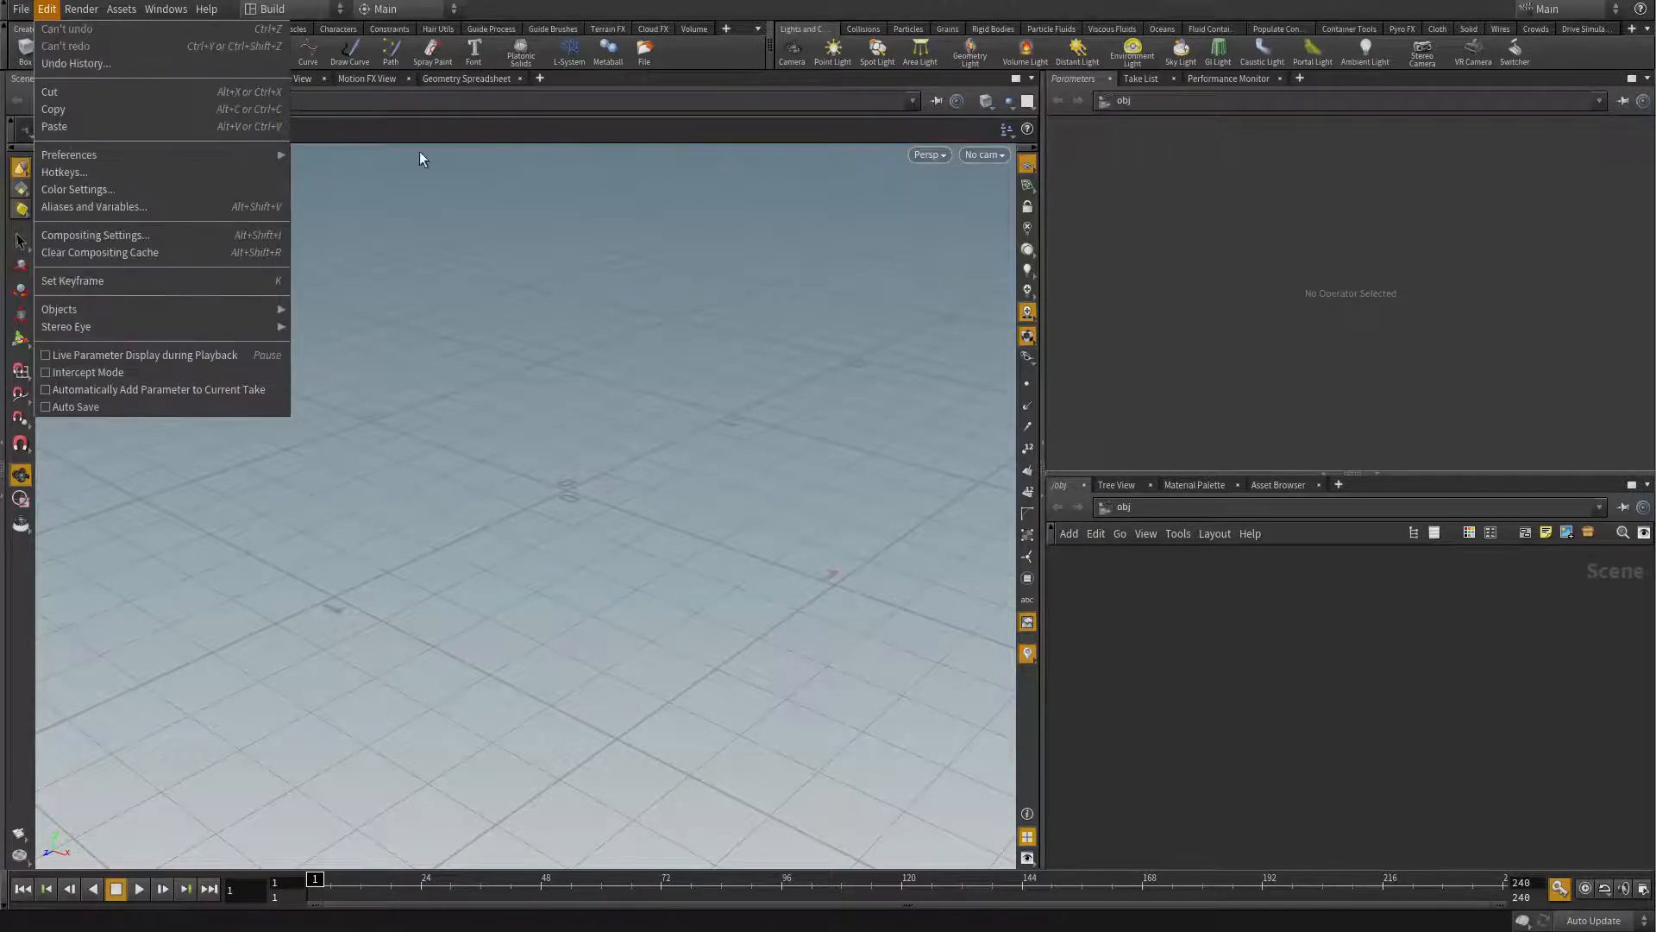
mouse_move(138, 294)
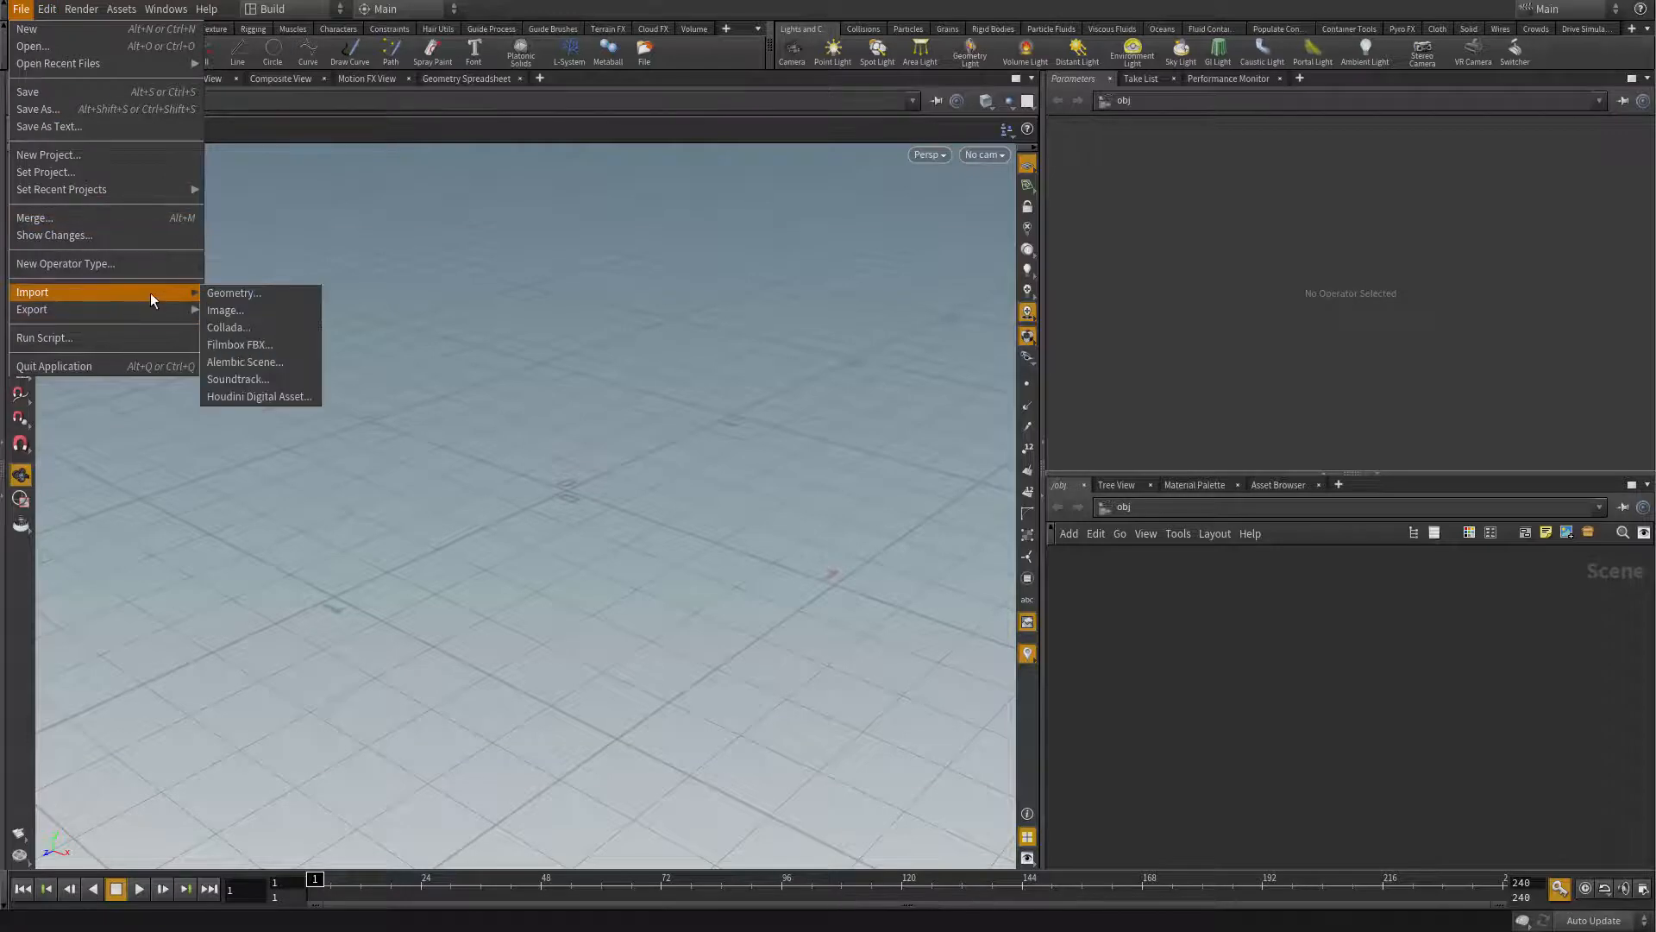
left_click(286, 345)
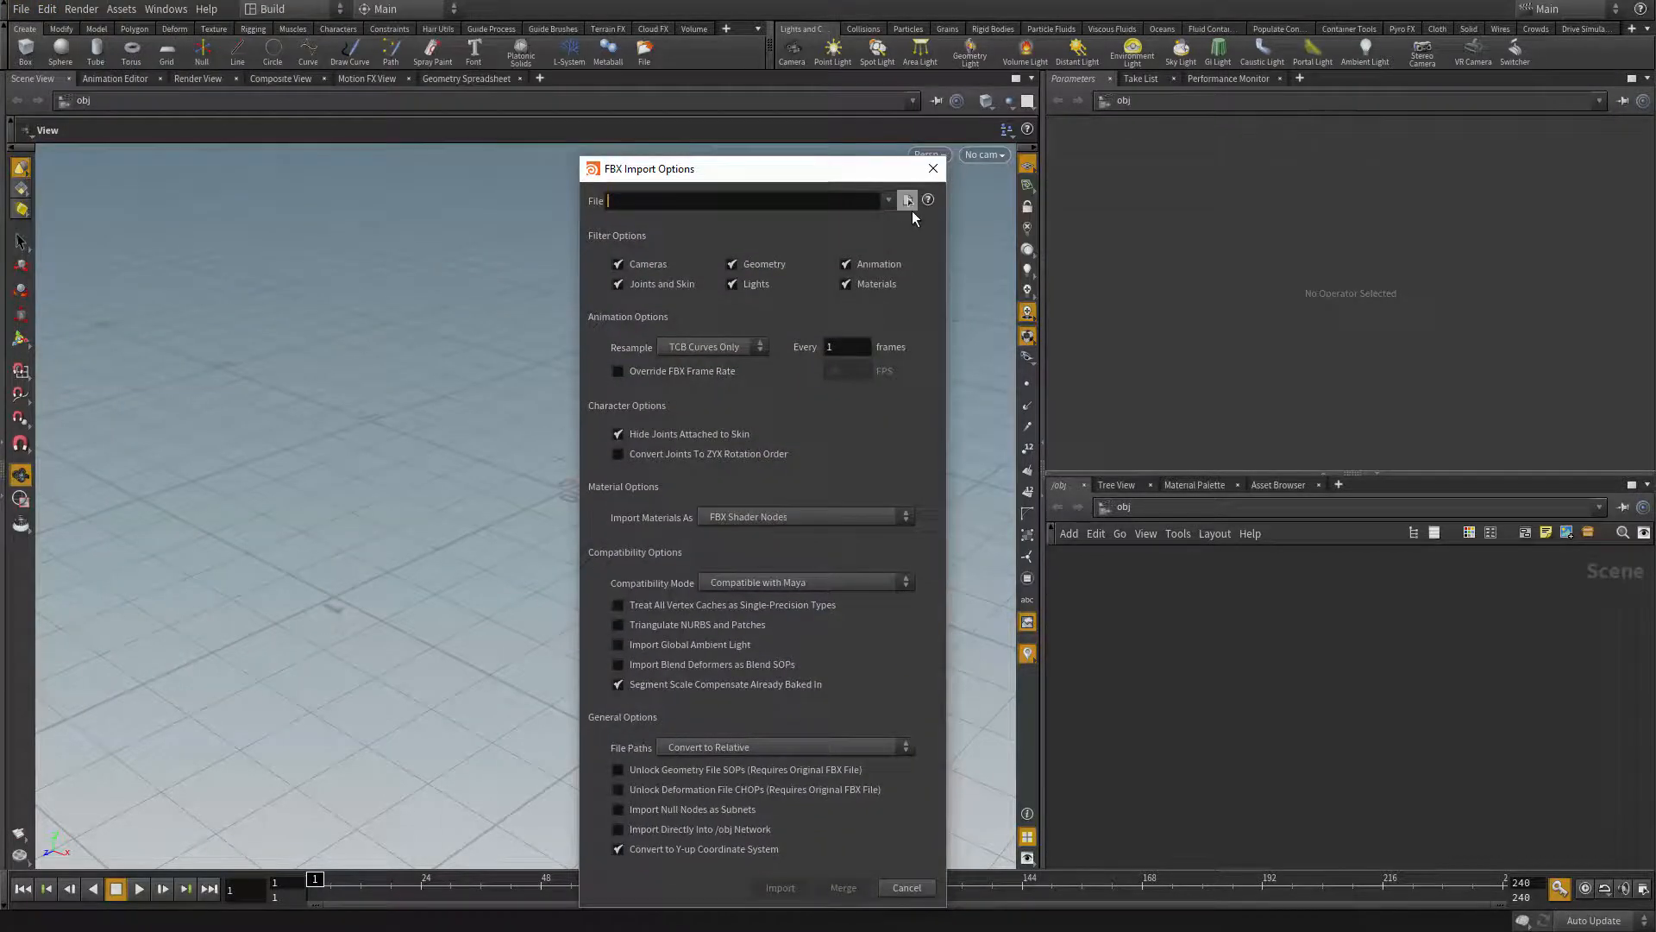
left_click(913, 207)
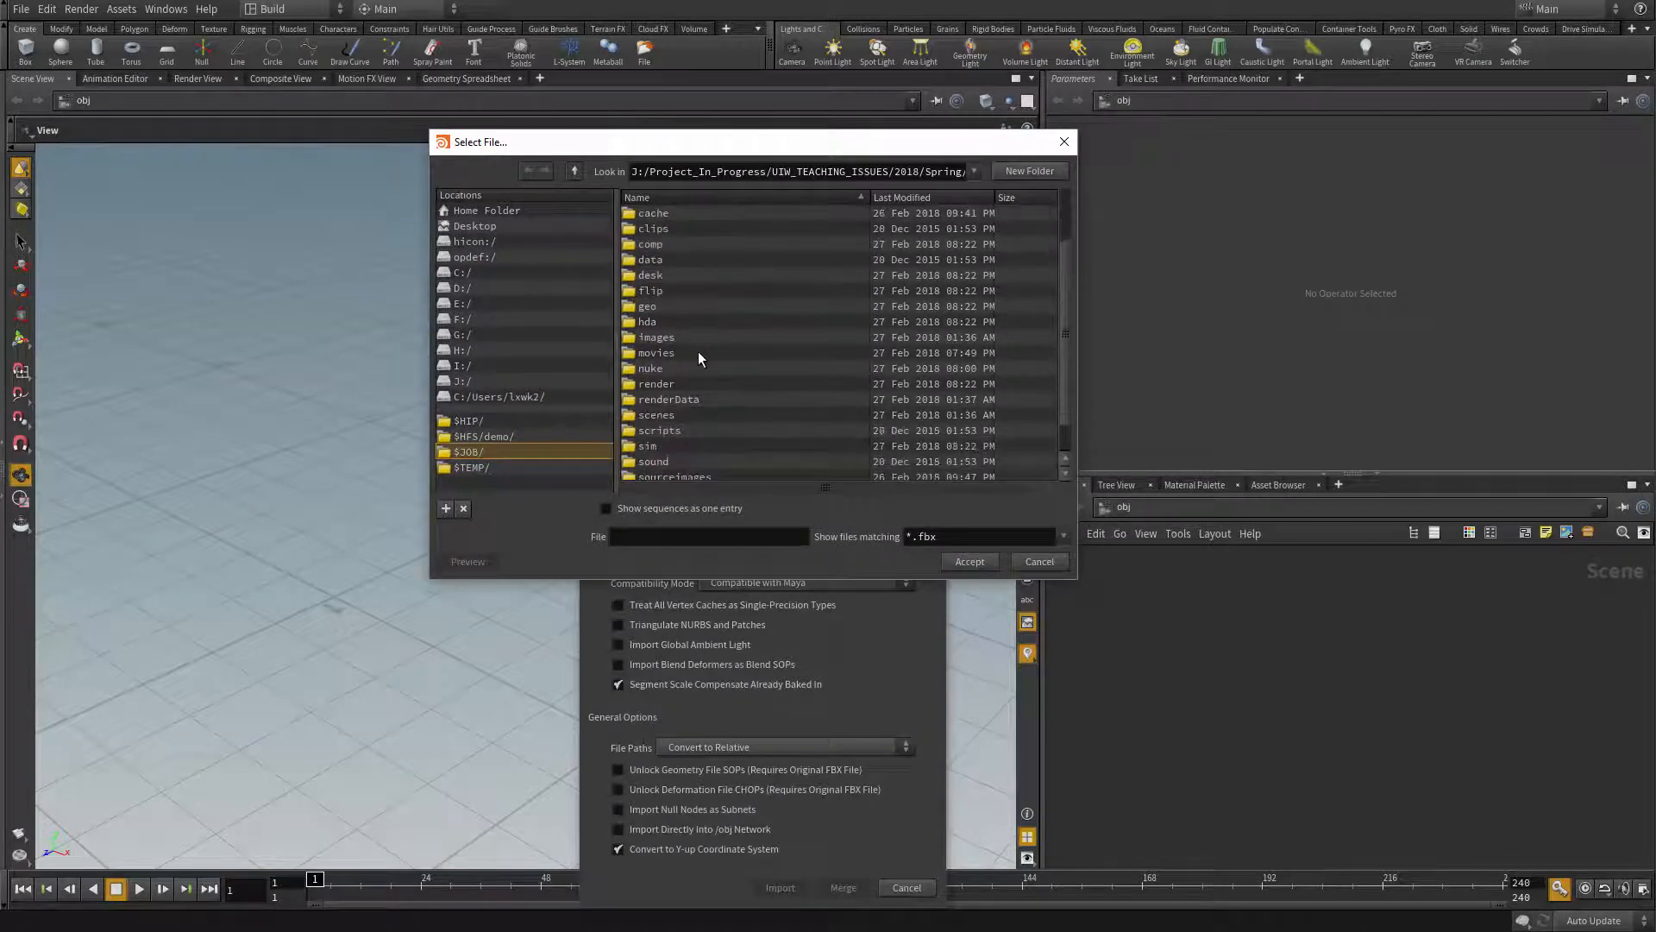
Step: Choose cameraTrackToHoudini.fbx from the project's assets folder as the FBX file to import
scroll(690, 300, "down", 4)
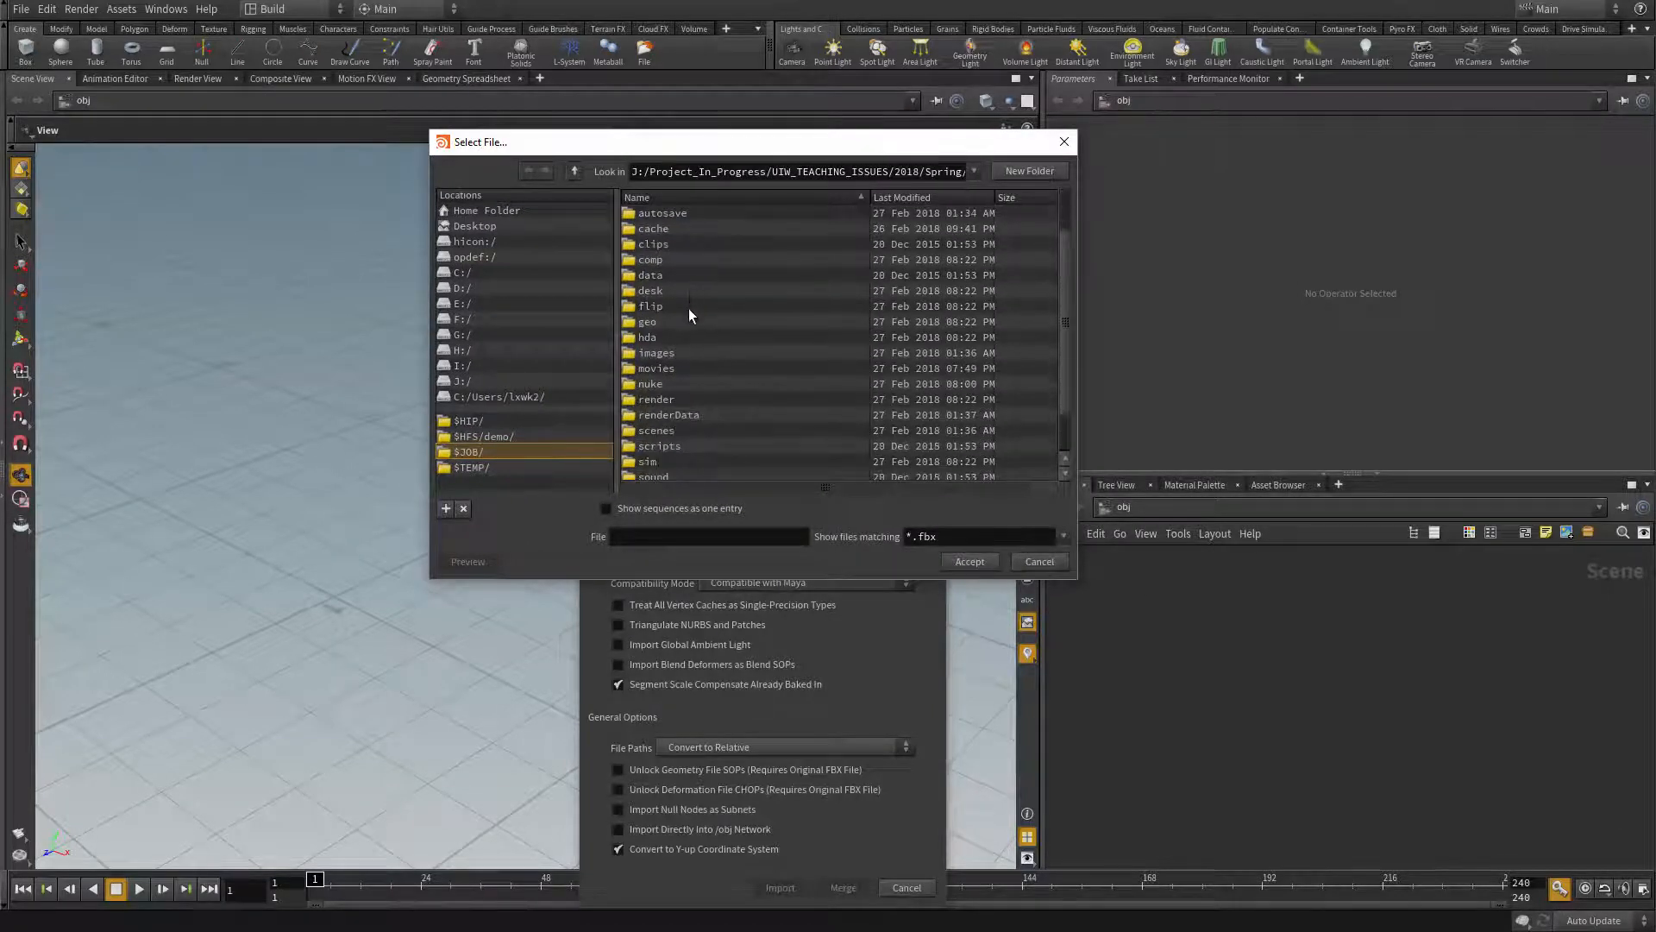
scroll(694, 388, "up", 3)
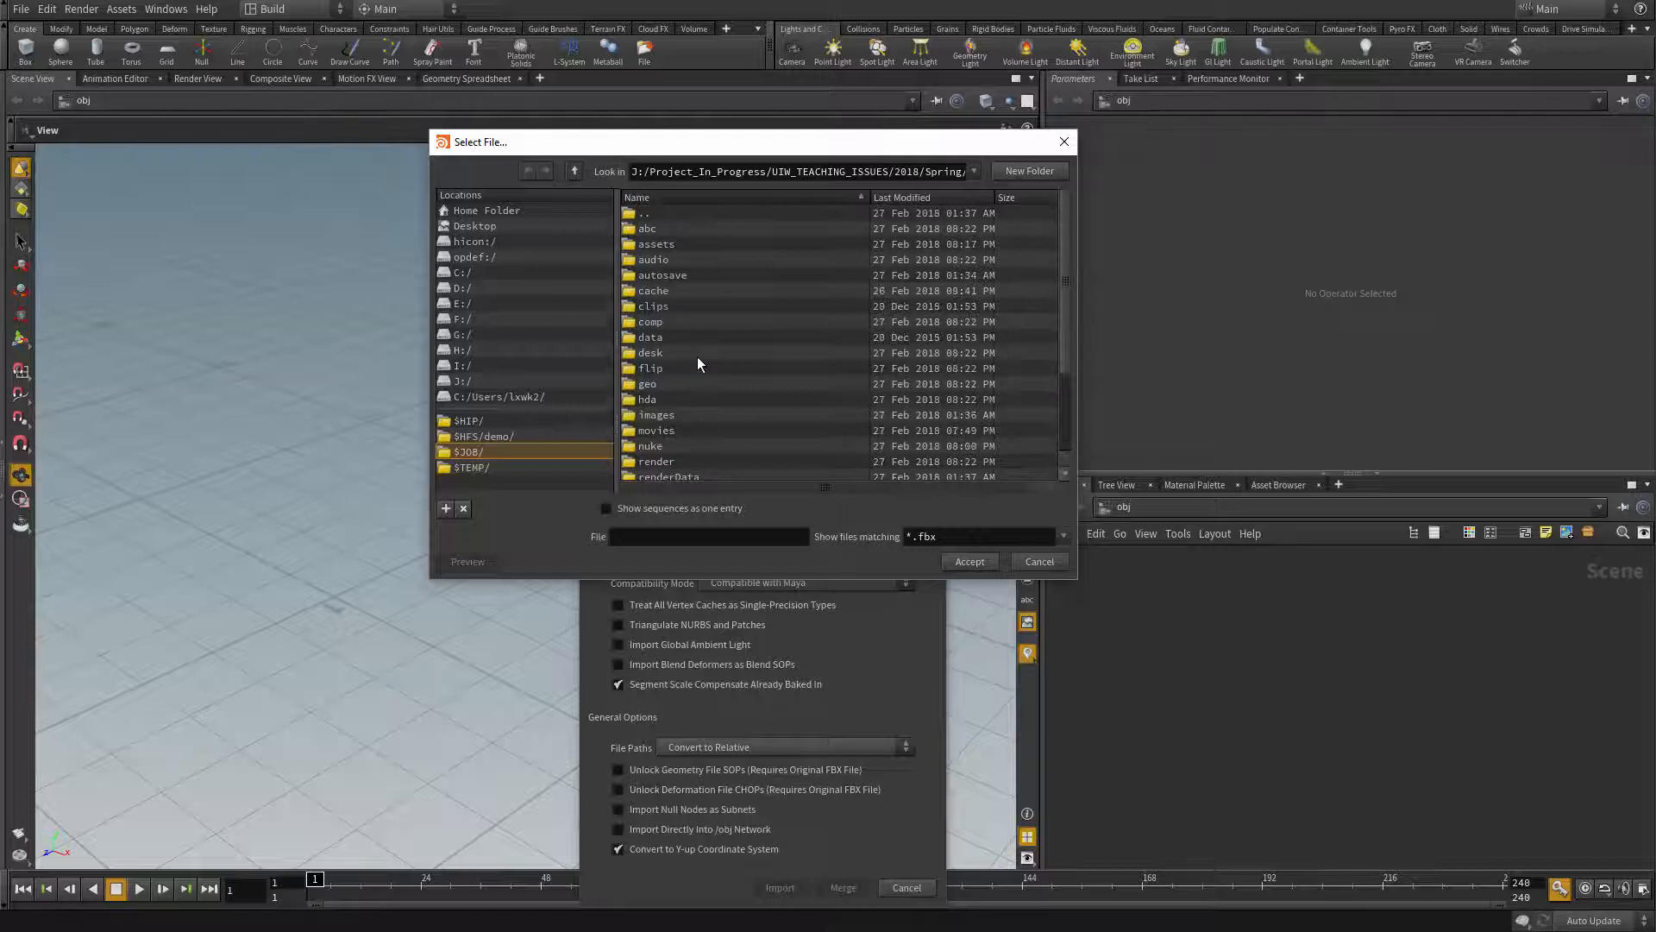
scroll(699, 358, "down", 1)
scroll(699, 358, "up", 1)
scroll(704, 343, "down", 3)
scroll(702, 345, "up", 3)
double_click(672, 245)
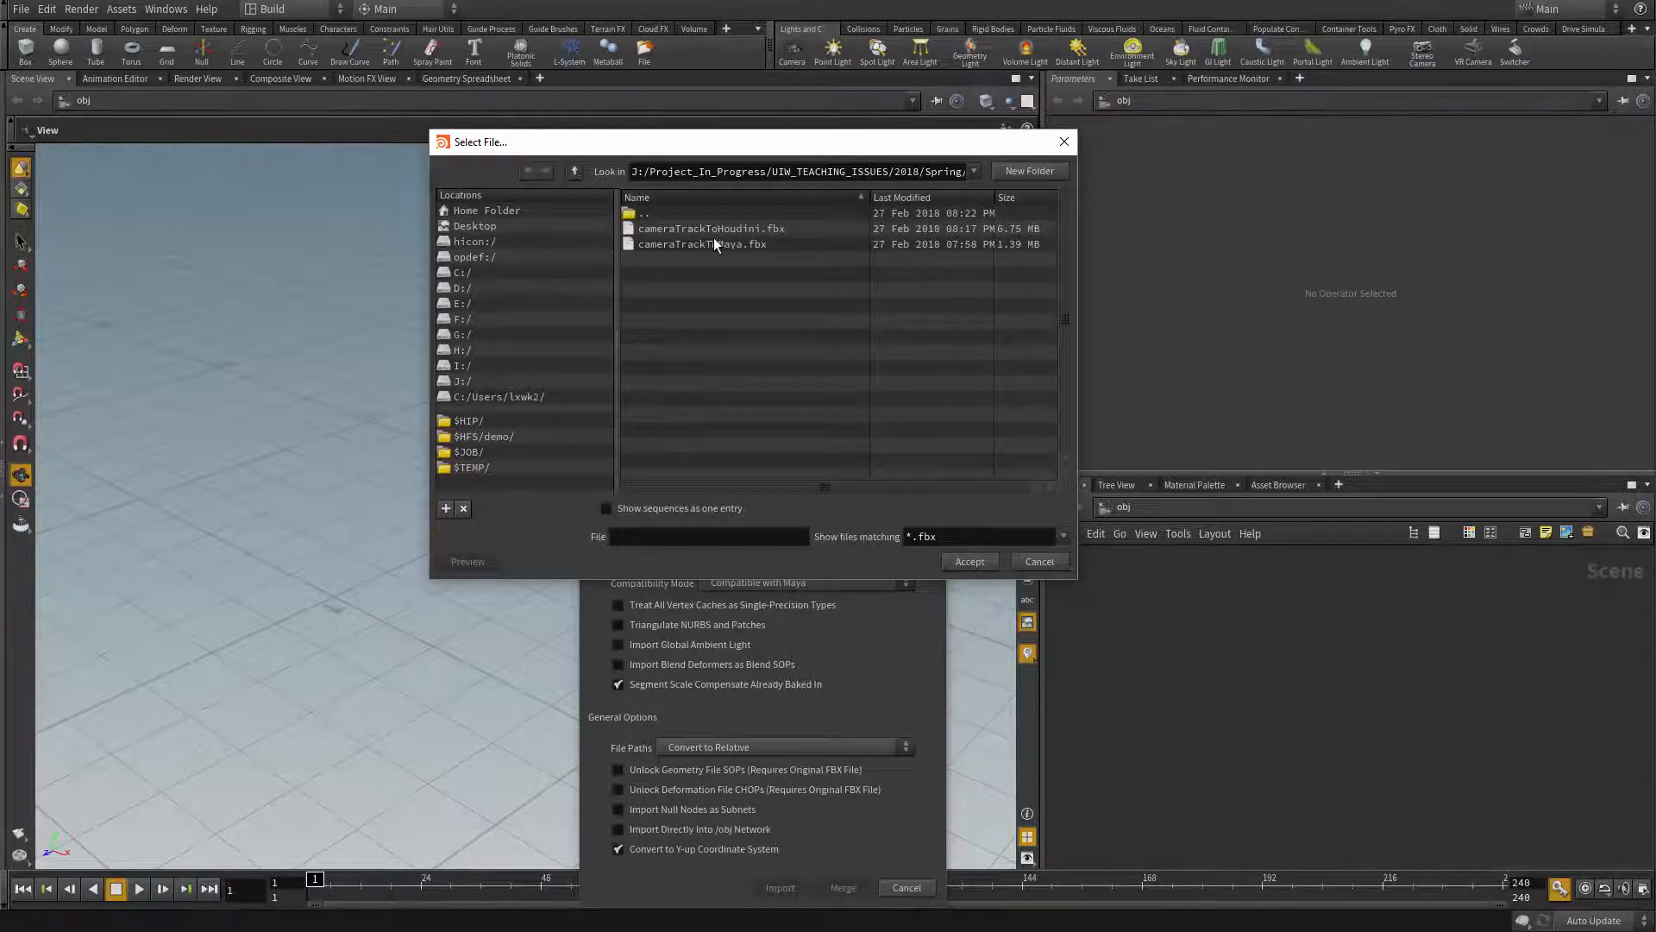
left_click(712, 229)
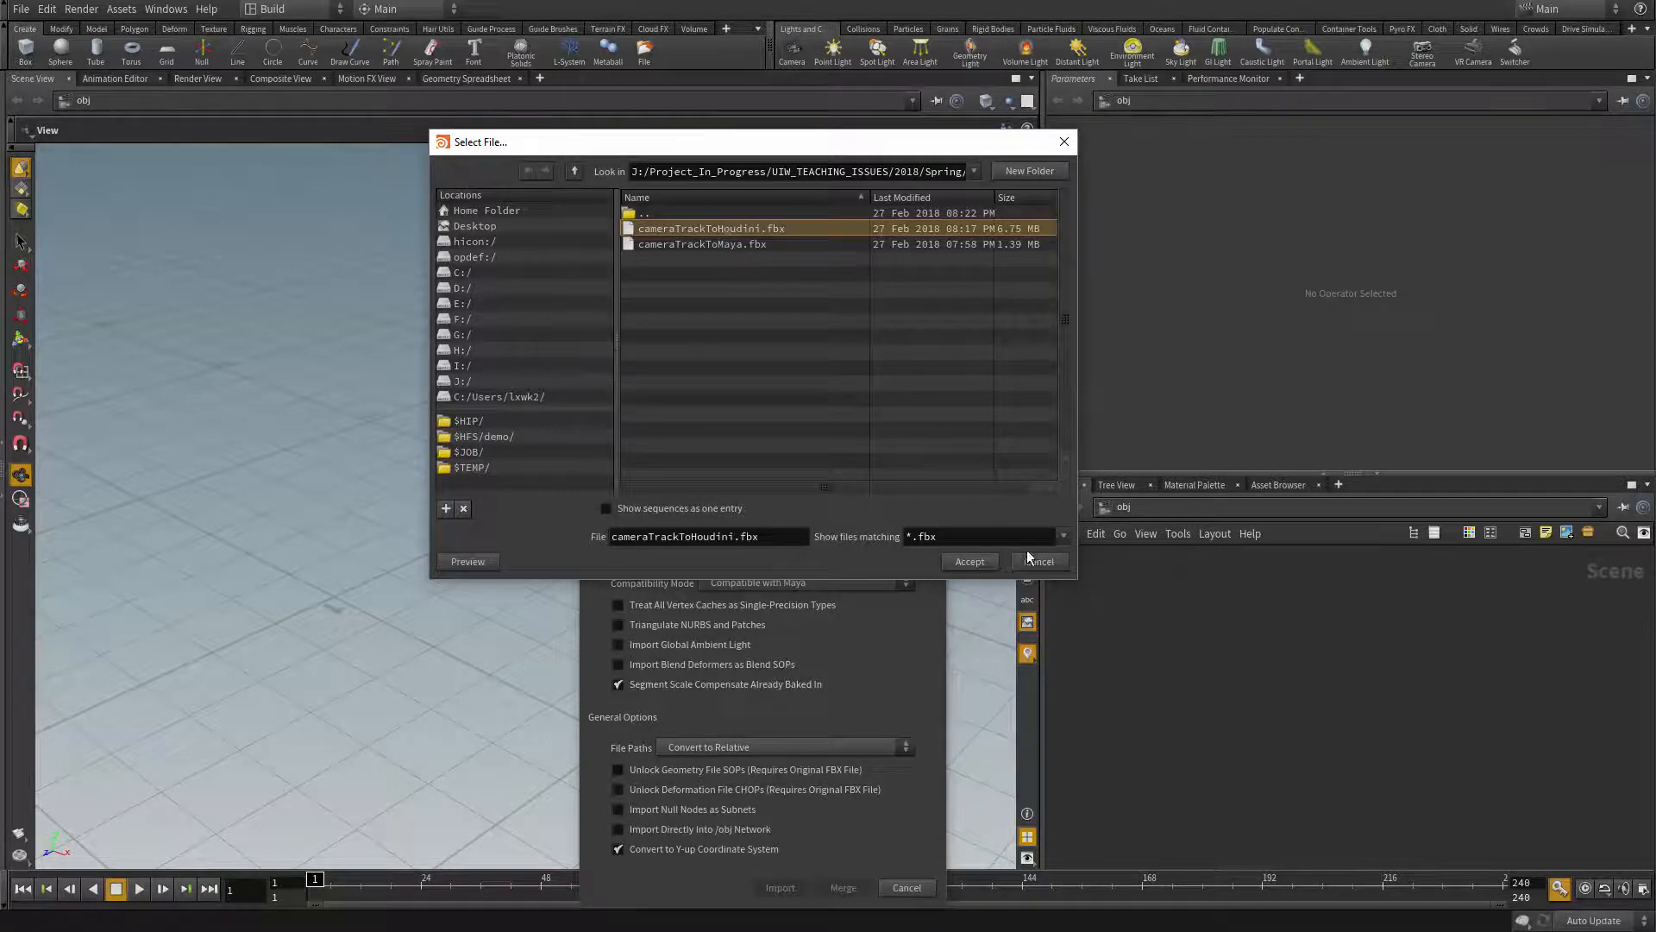
left_click(983, 559)
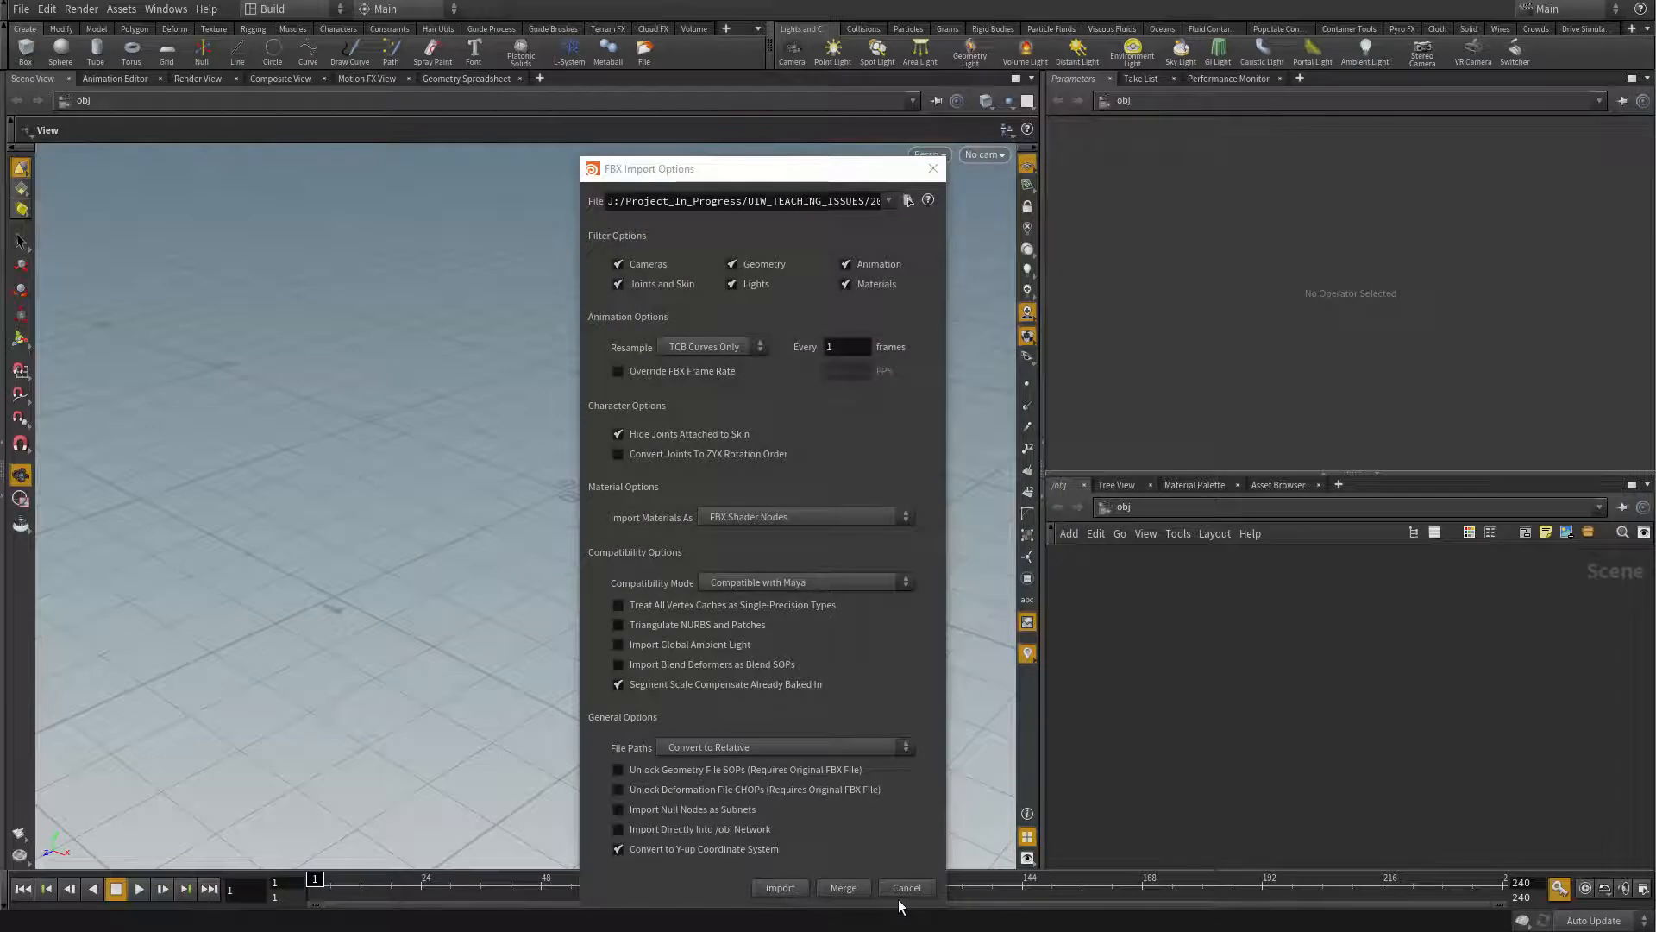
Step: Merge the FBX file into the scene with the default import options and dismiss the material warnings
left_click_drag(757, 164, 679, 76)
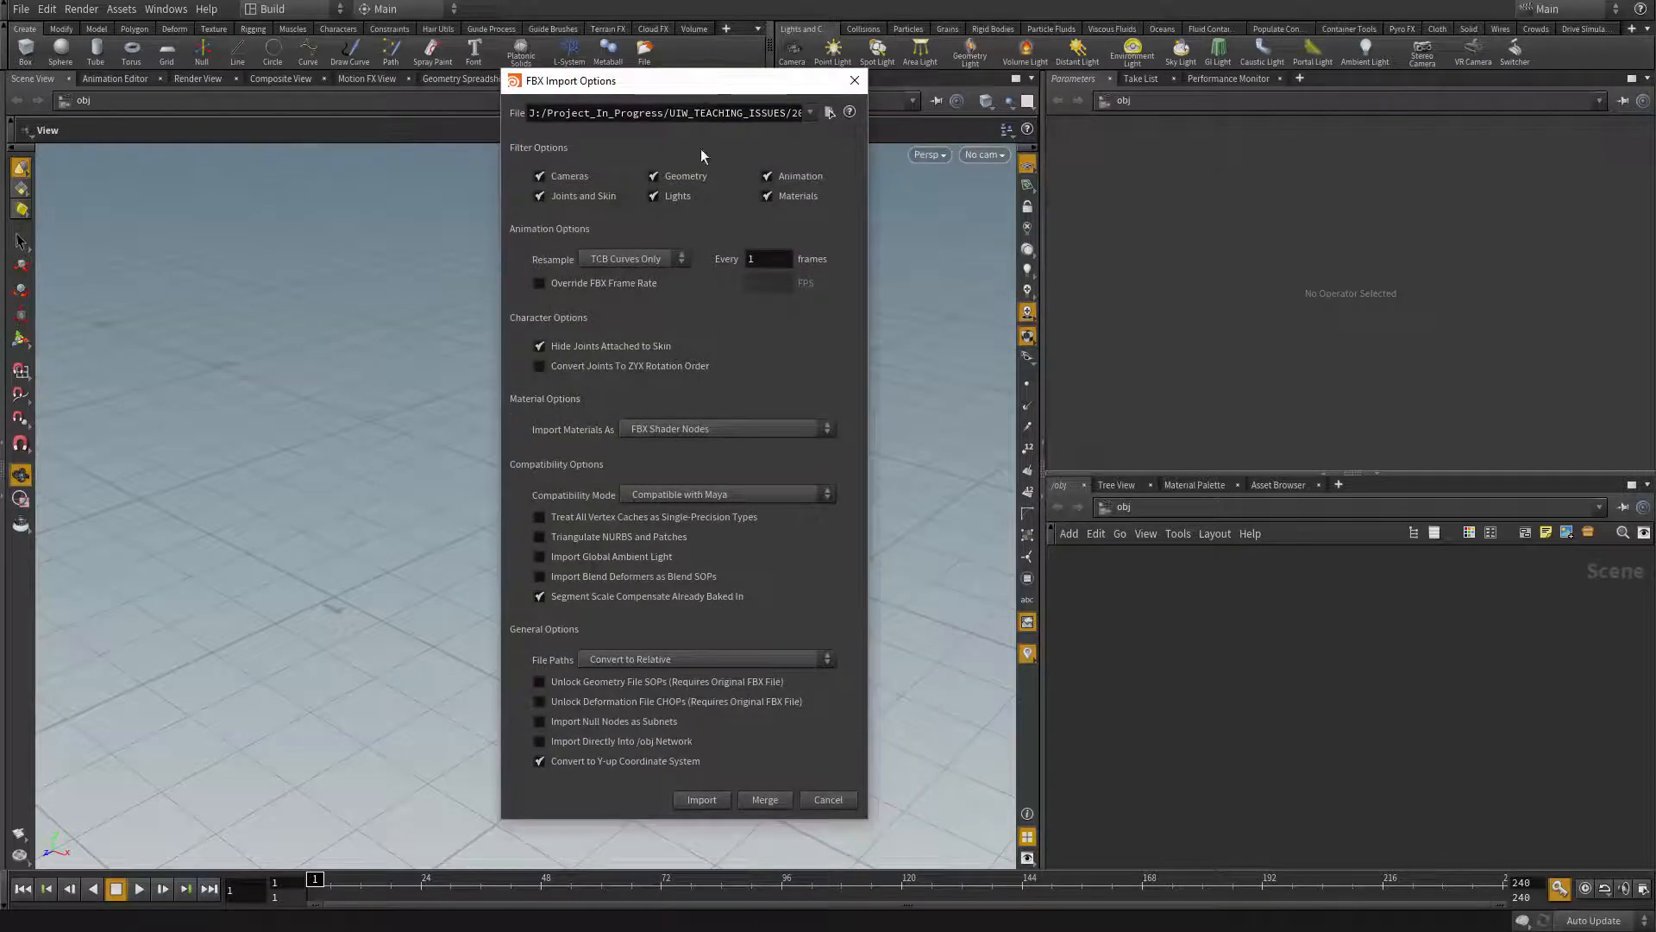
left_click(760, 802)
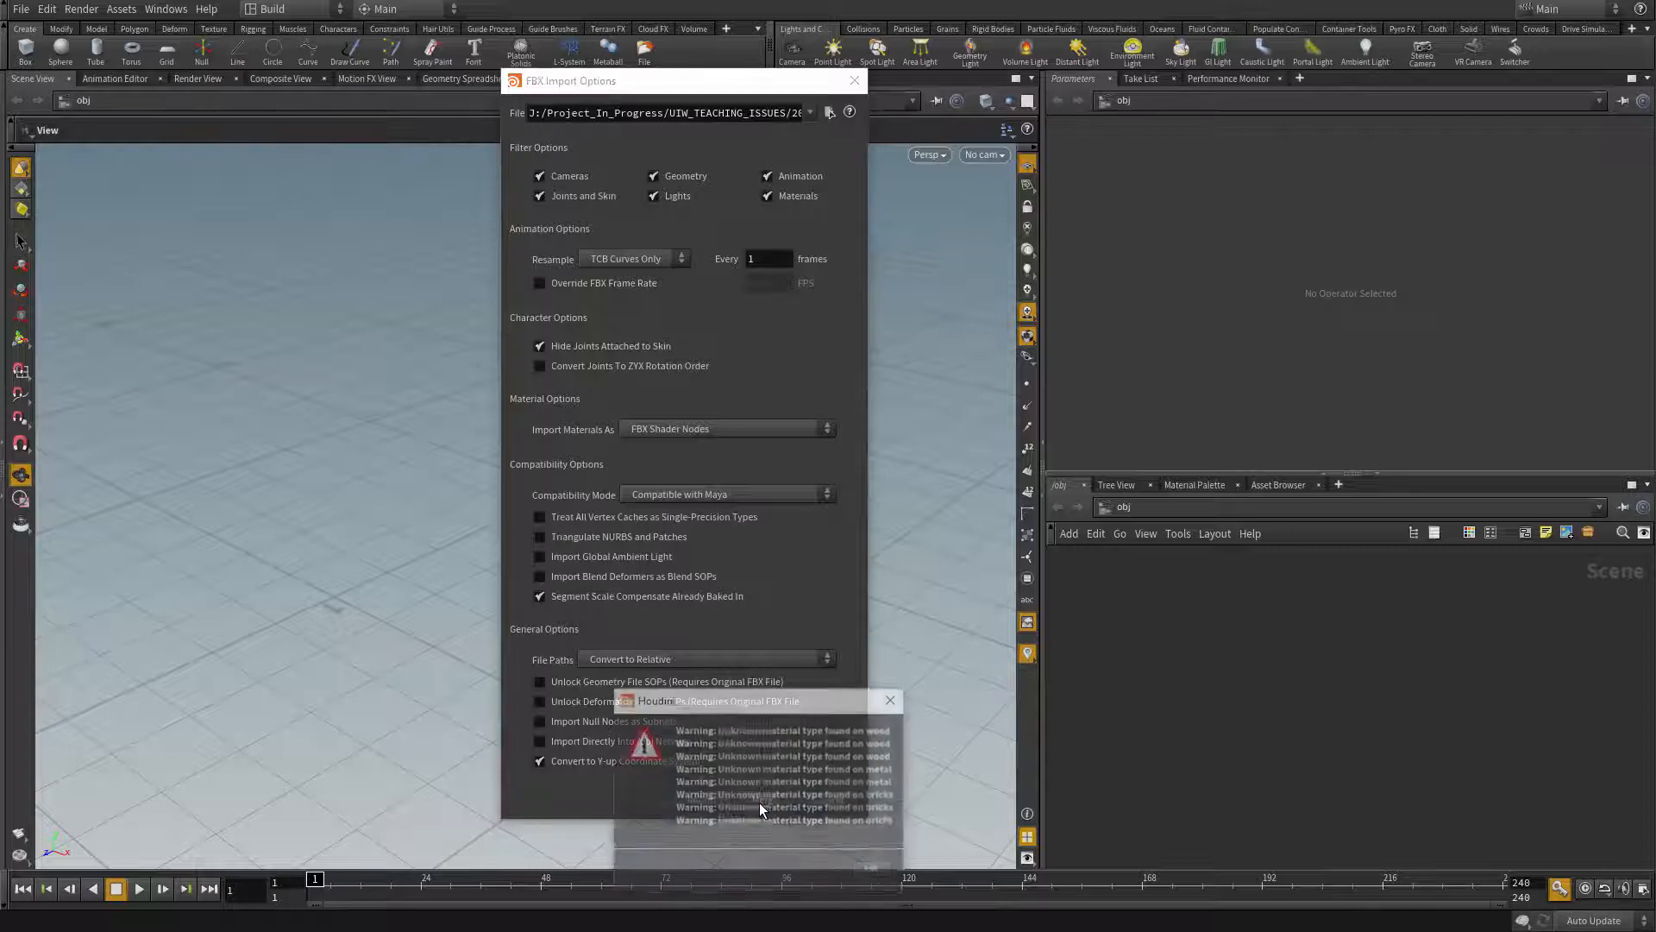
left_click_drag(824, 698, 833, 414)
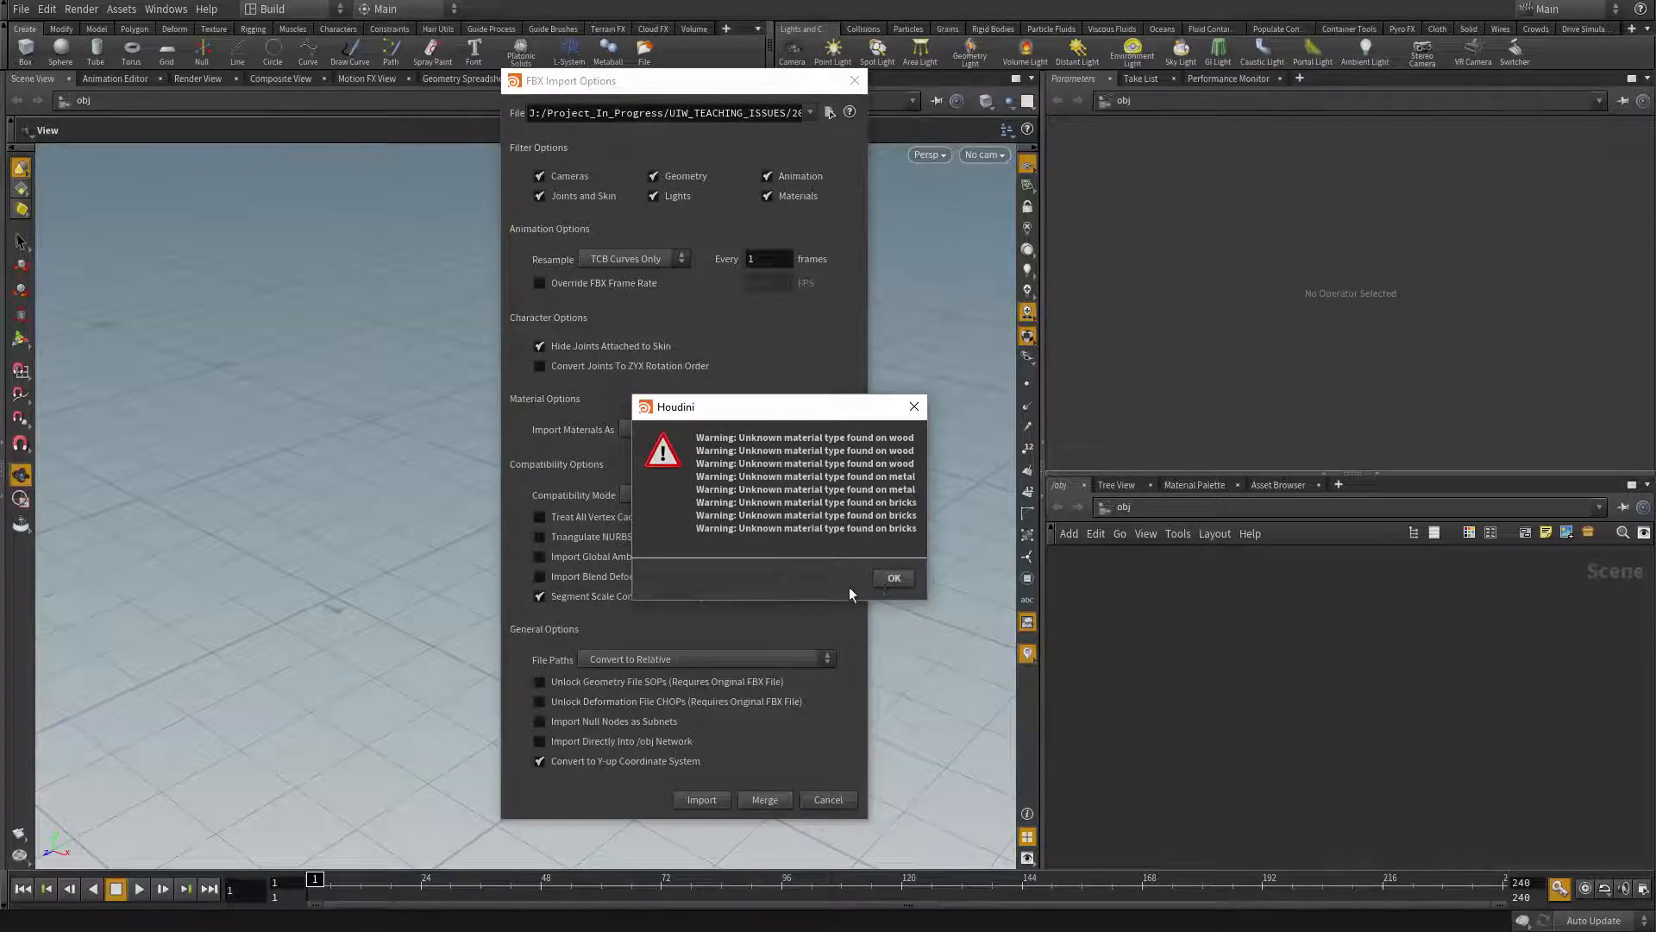
left_click(895, 579)
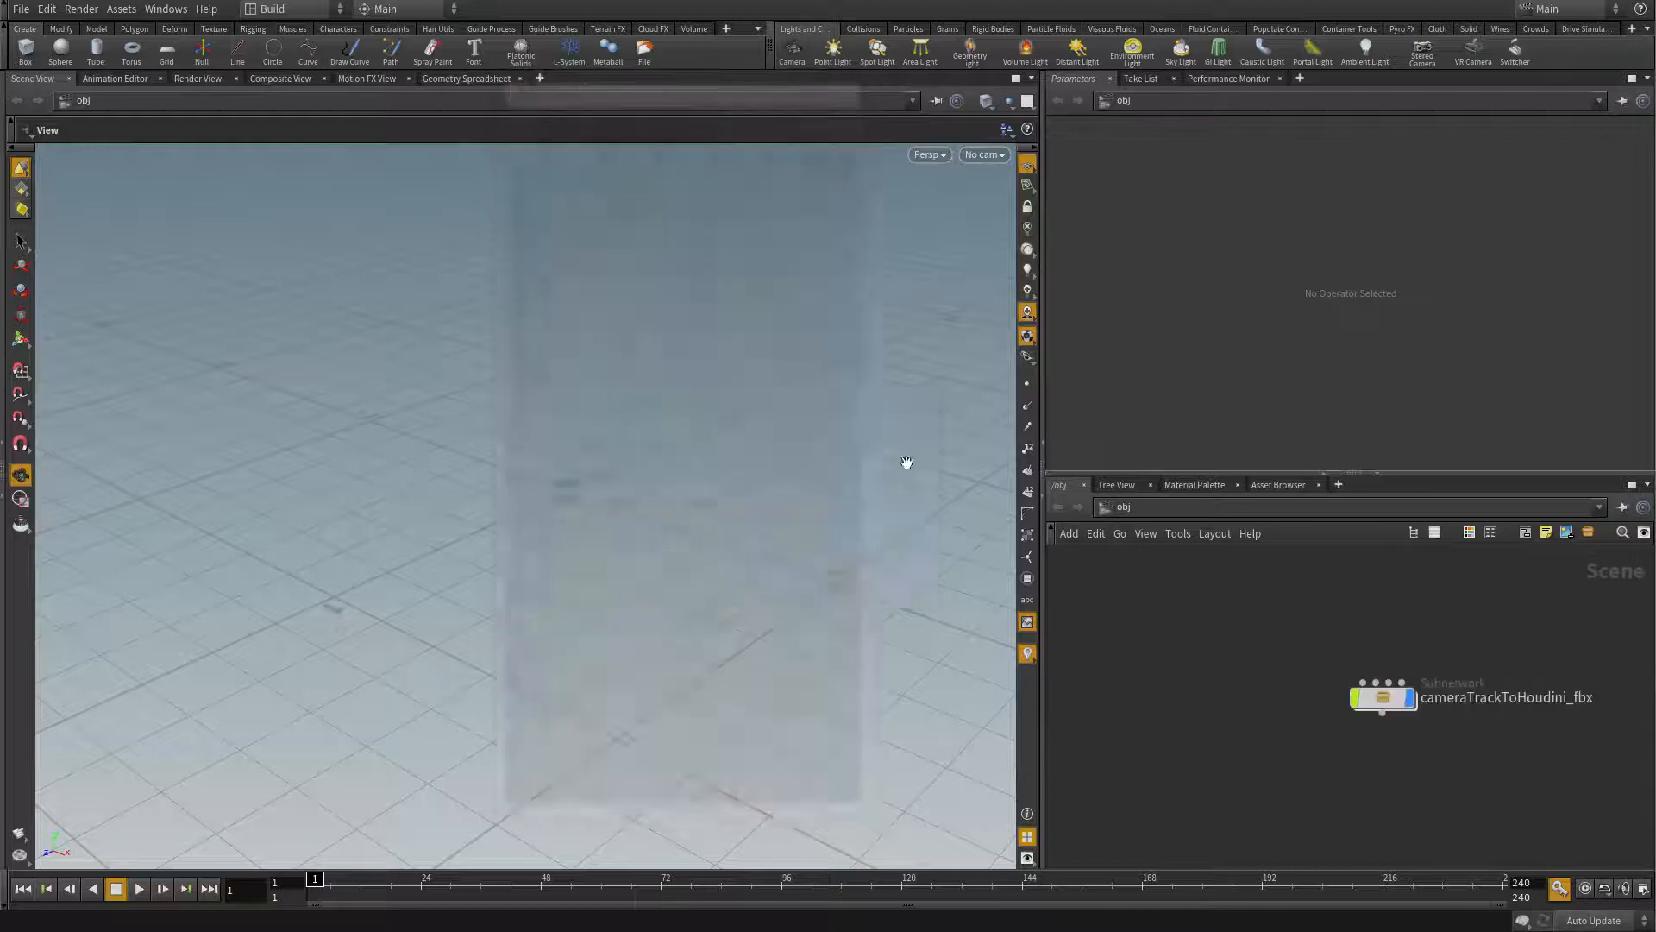
Step: Find the imported render camera near the chapel tower in the scene view, select it and frame the view on it
scroll(599, 601, "down", 10)
scroll(598, 600, "down", 10)
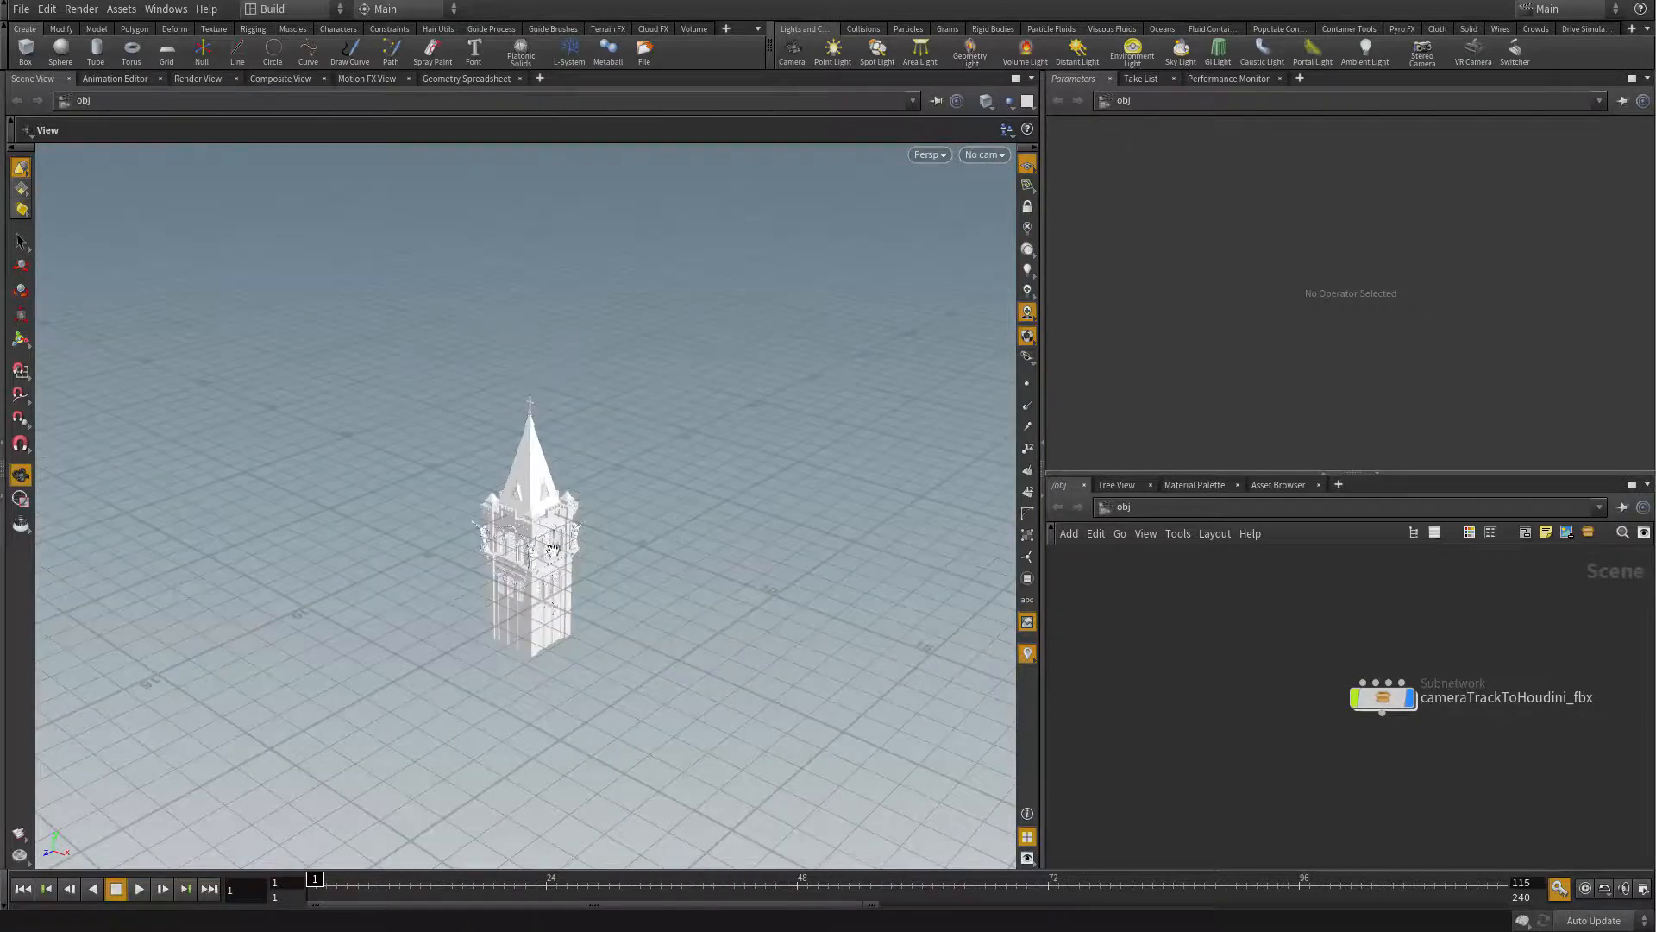
scroll(1218, 720, "up", 1)
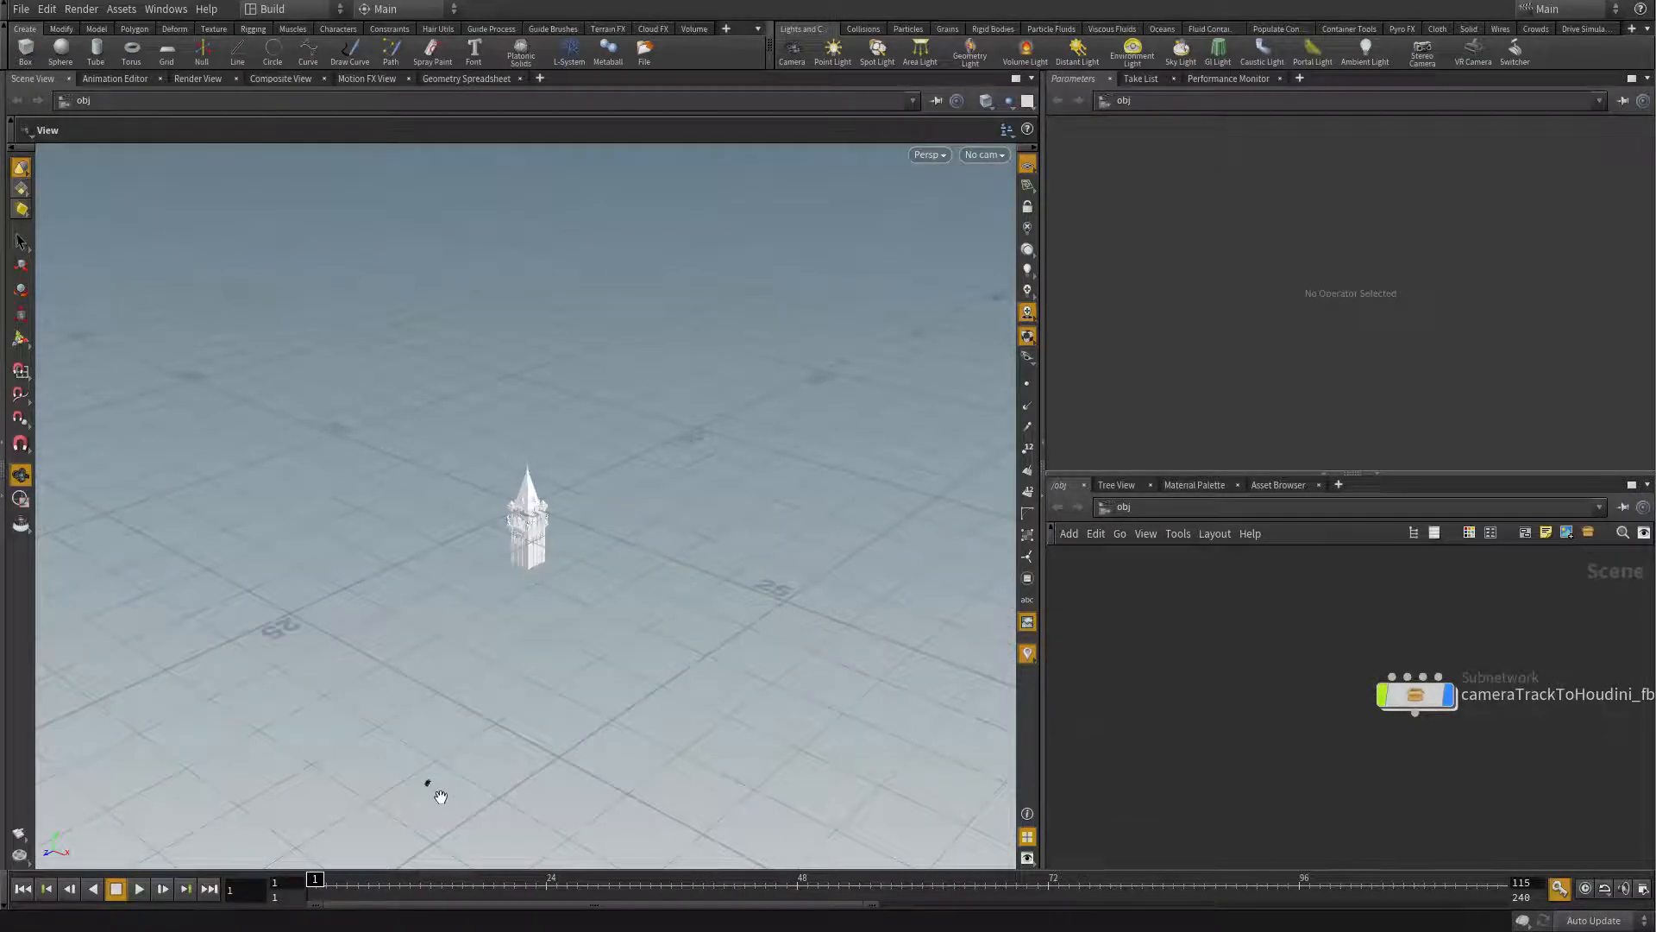
left_click_drag(454, 773, 603, 561)
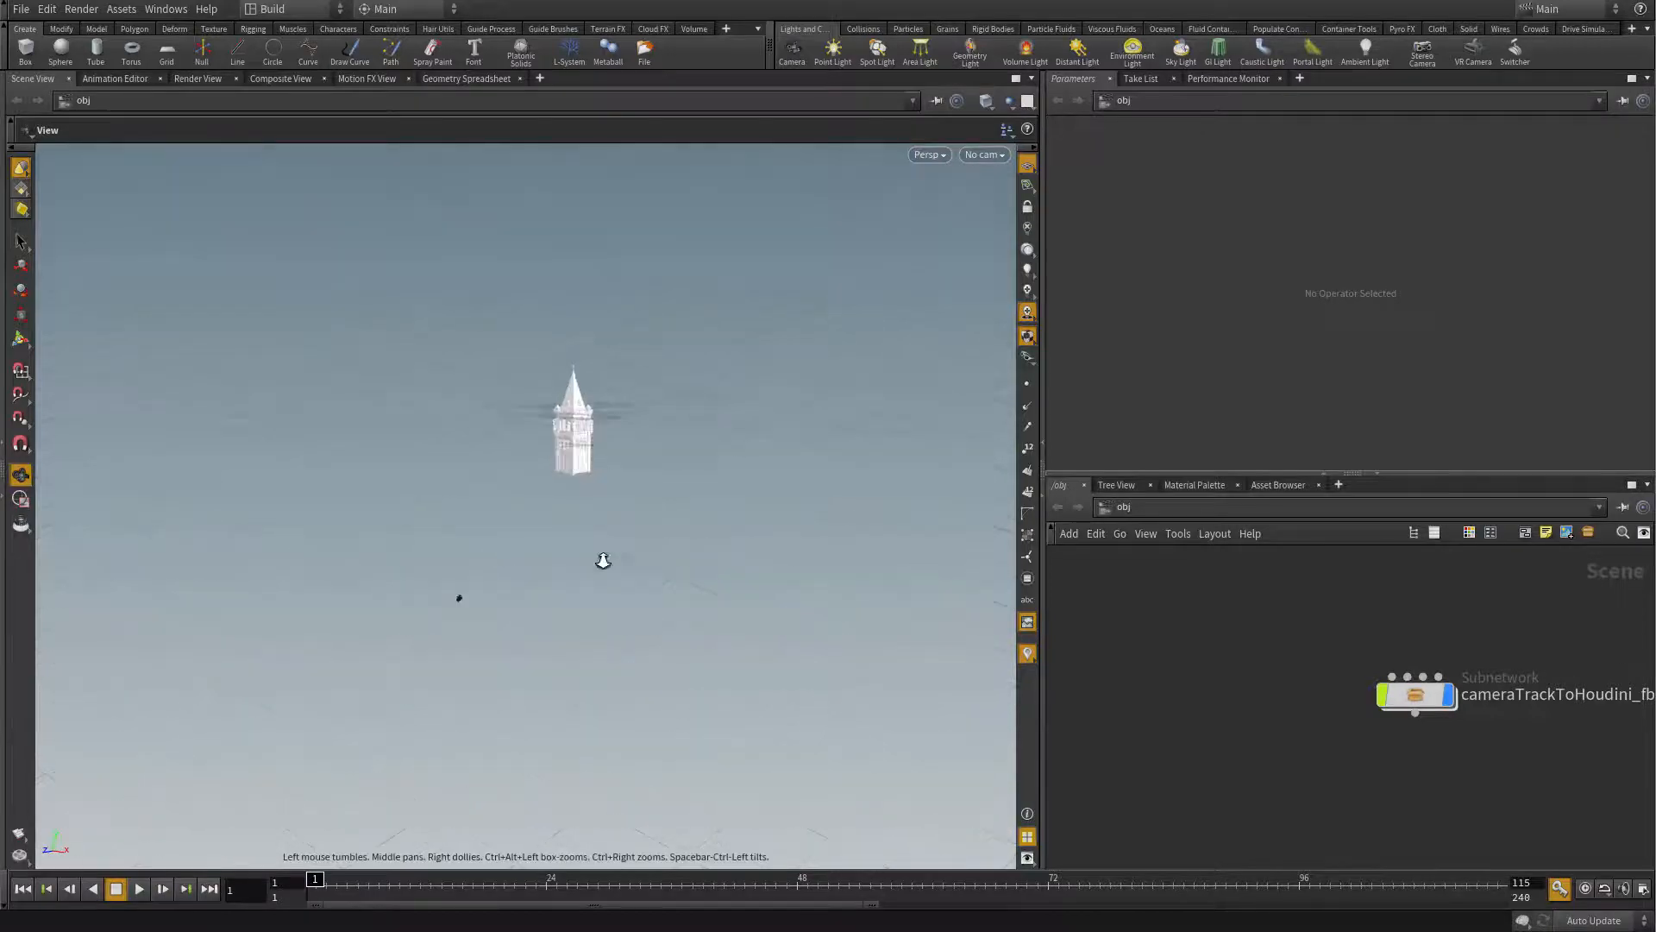
right_click_drag(603, 561, 371, 588)
middle_click_drag(370, 588, 430, 485)
key("s")
left_click_drag(447, 515, 495, 503)
key("space+g")
right_click_drag(495, 503, 632, 572)
left_click_drag(633, 573, 449, 528)
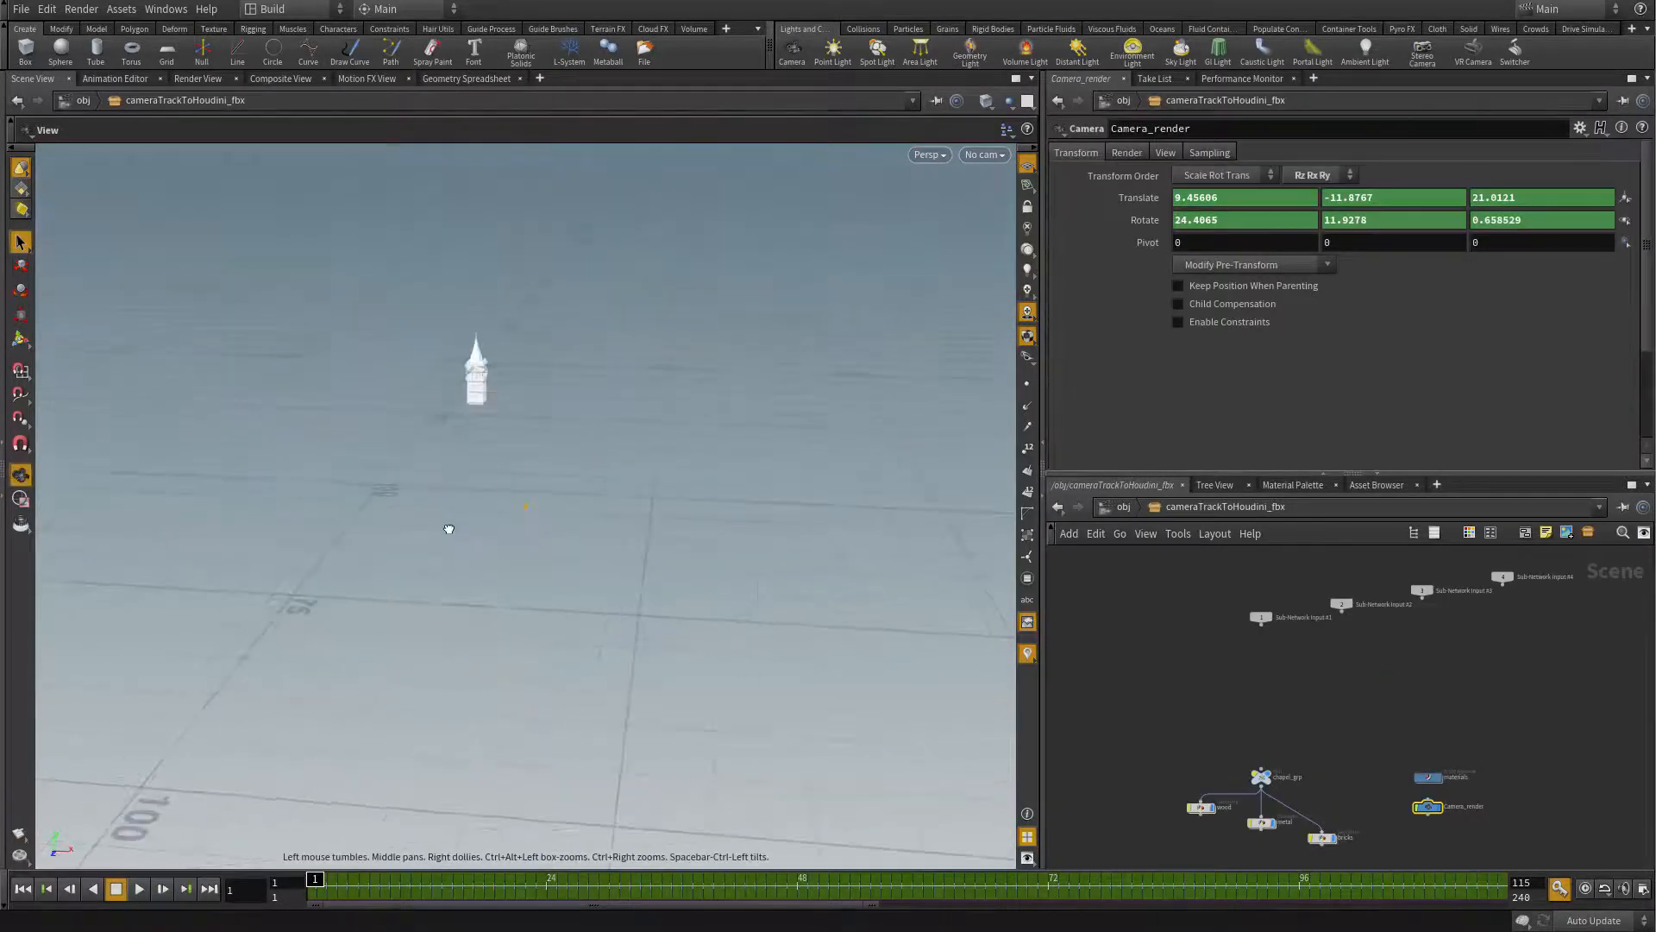
right_click_drag(449, 529, 533, 601)
scroll(1177, 670, "up", 2)
Step: Return the network view to the obj level and examine the cameraTrackToHoudini_fbx subnetwork node
middle_click_drag(1177, 670, 1165, 559)
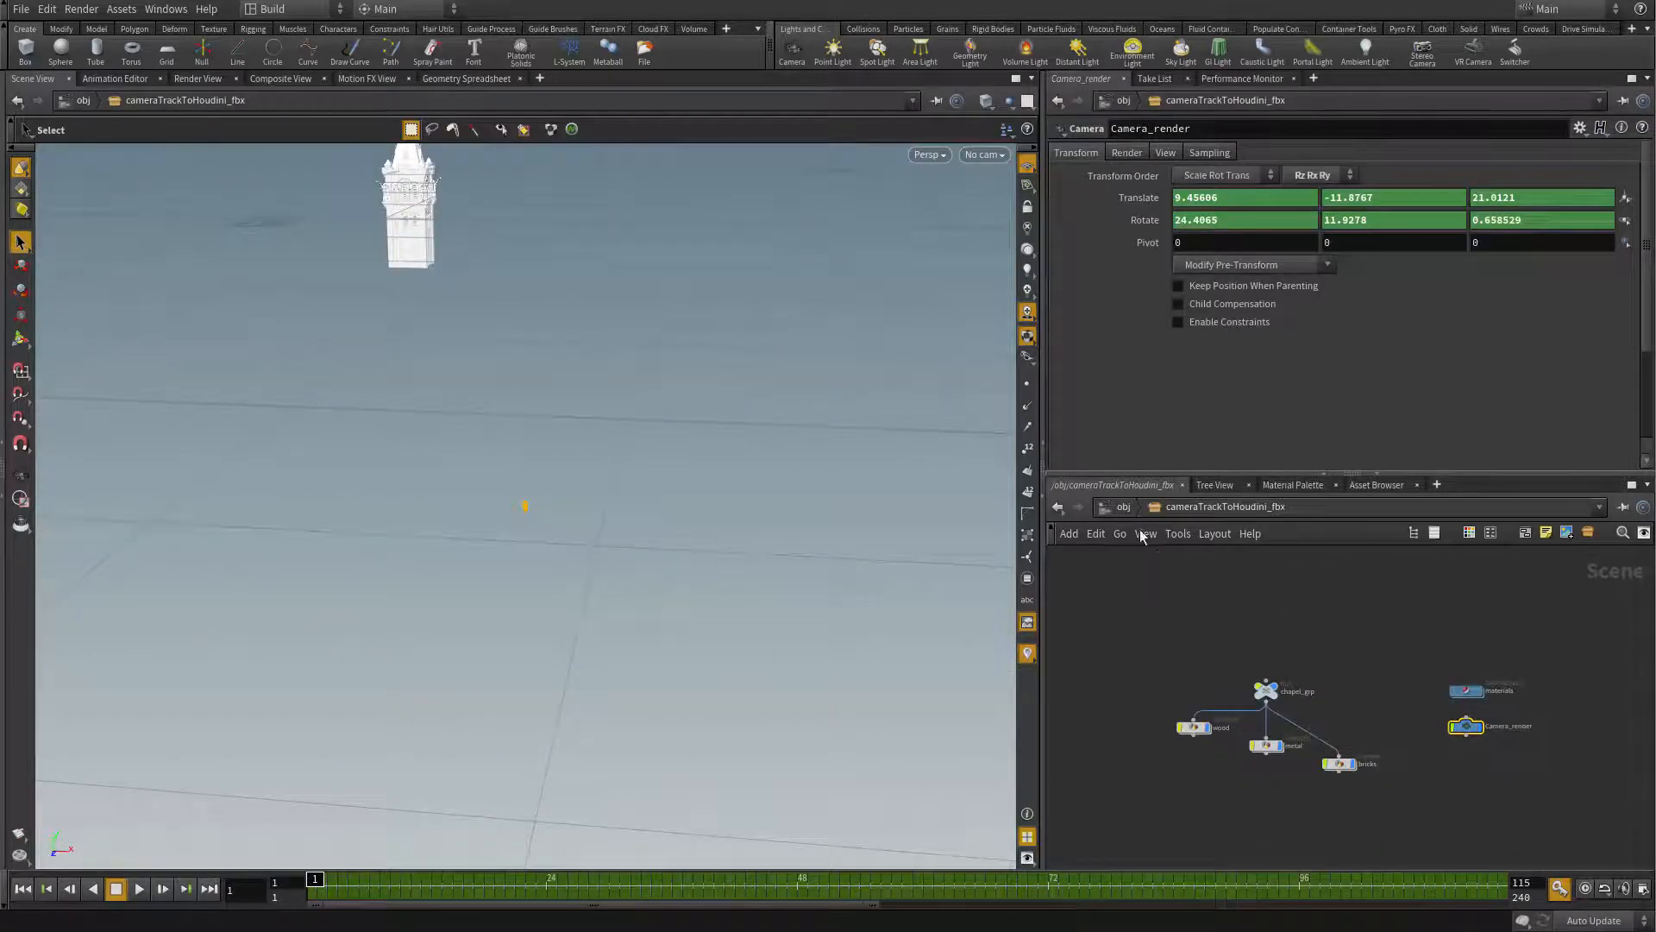
left_click(1123, 508)
left_click(1176, 685)
scroll(1342, 715, "up", 3)
middle_click_drag(1342, 714, 1137, 735)
scroll(1137, 739, "up", 1)
middle_click_drag(1399, 770, 1238, 725)
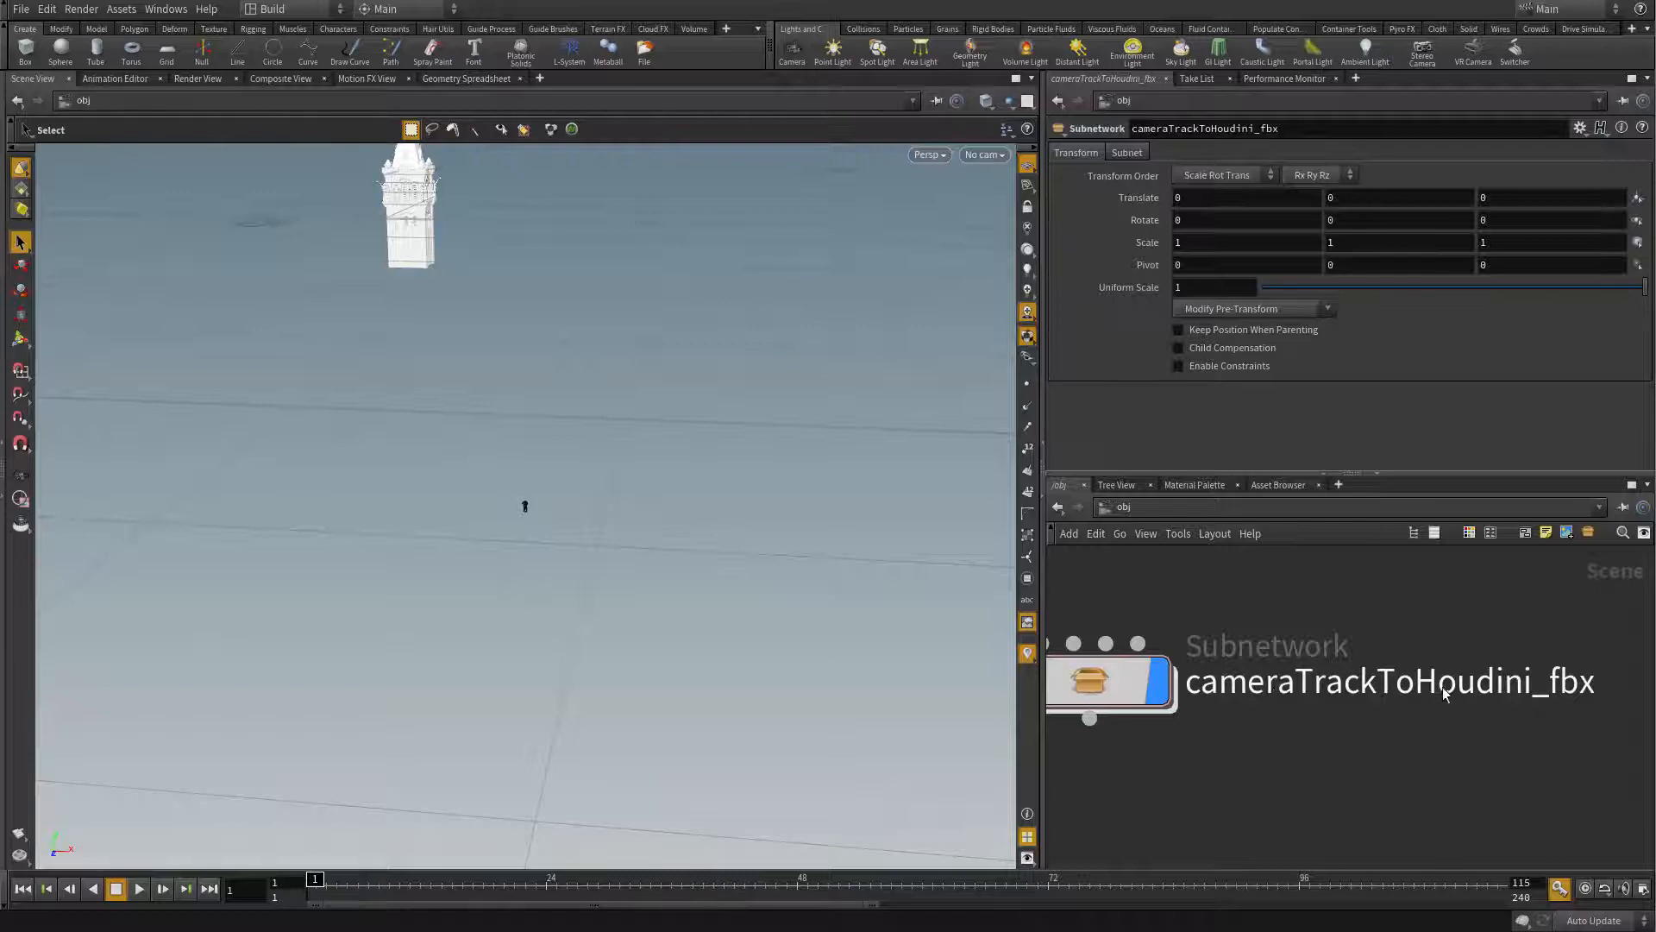
Step: Enter the cameraTrackToHoudini_fbx subnetwork and inspect the wood, metal and bricks geometry plus the materials and Camera_render nodes
double_click(1181, 673)
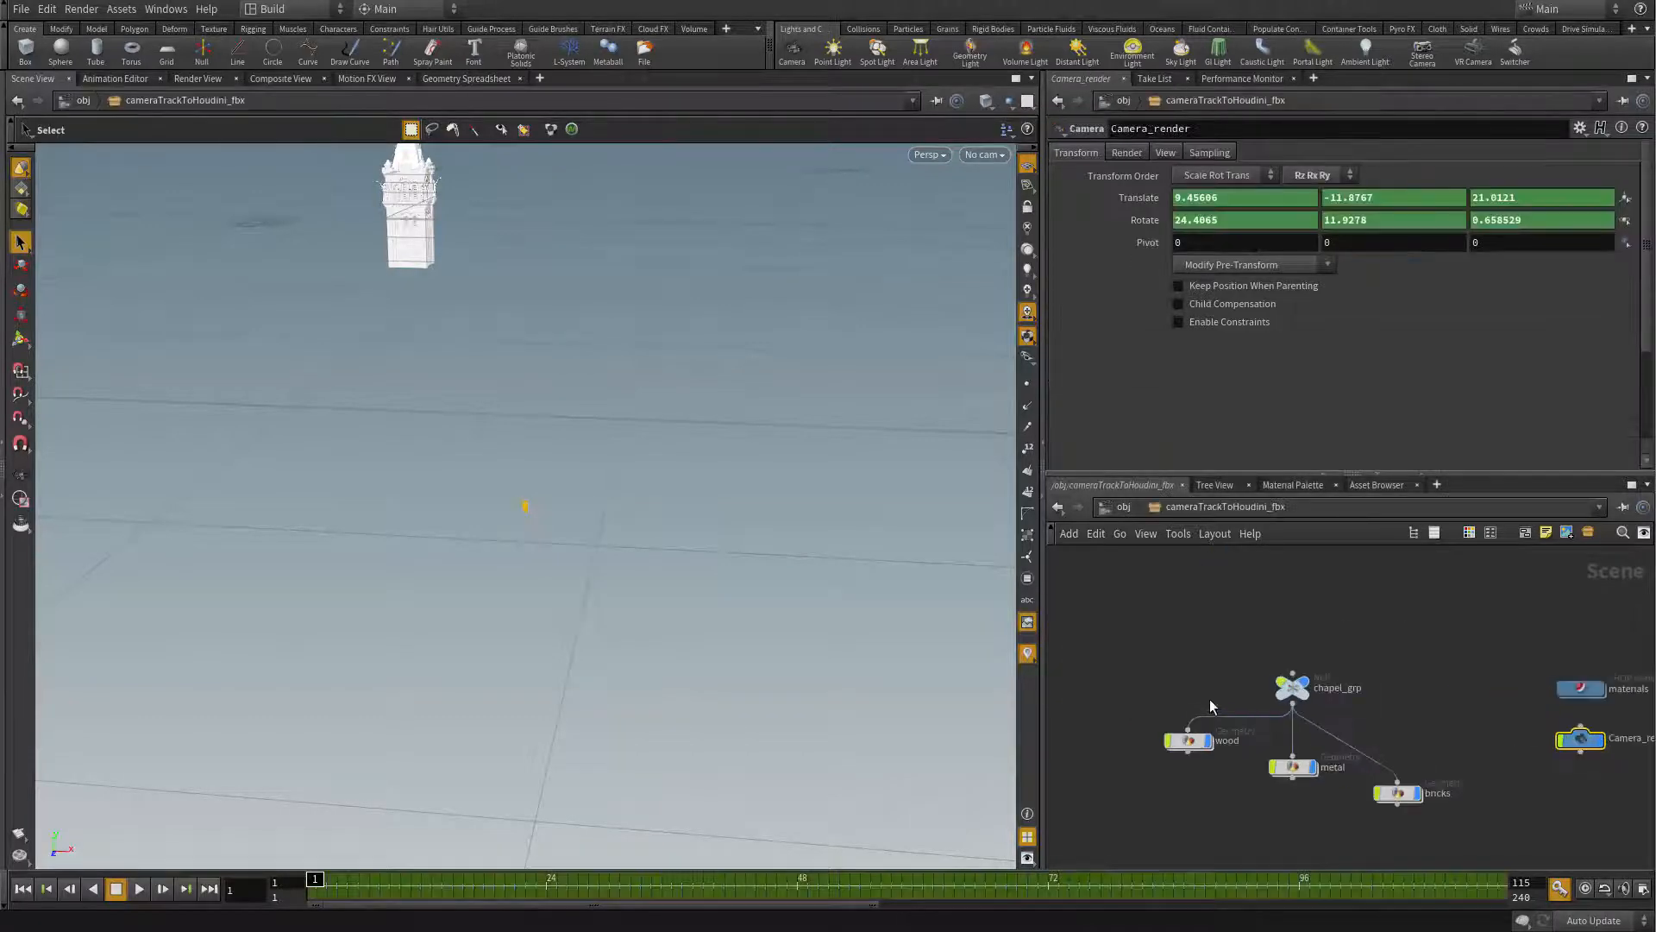
left_click_drag(1112, 639, 1423, 770)
left_click_drag(1411, 732, 1377, 716)
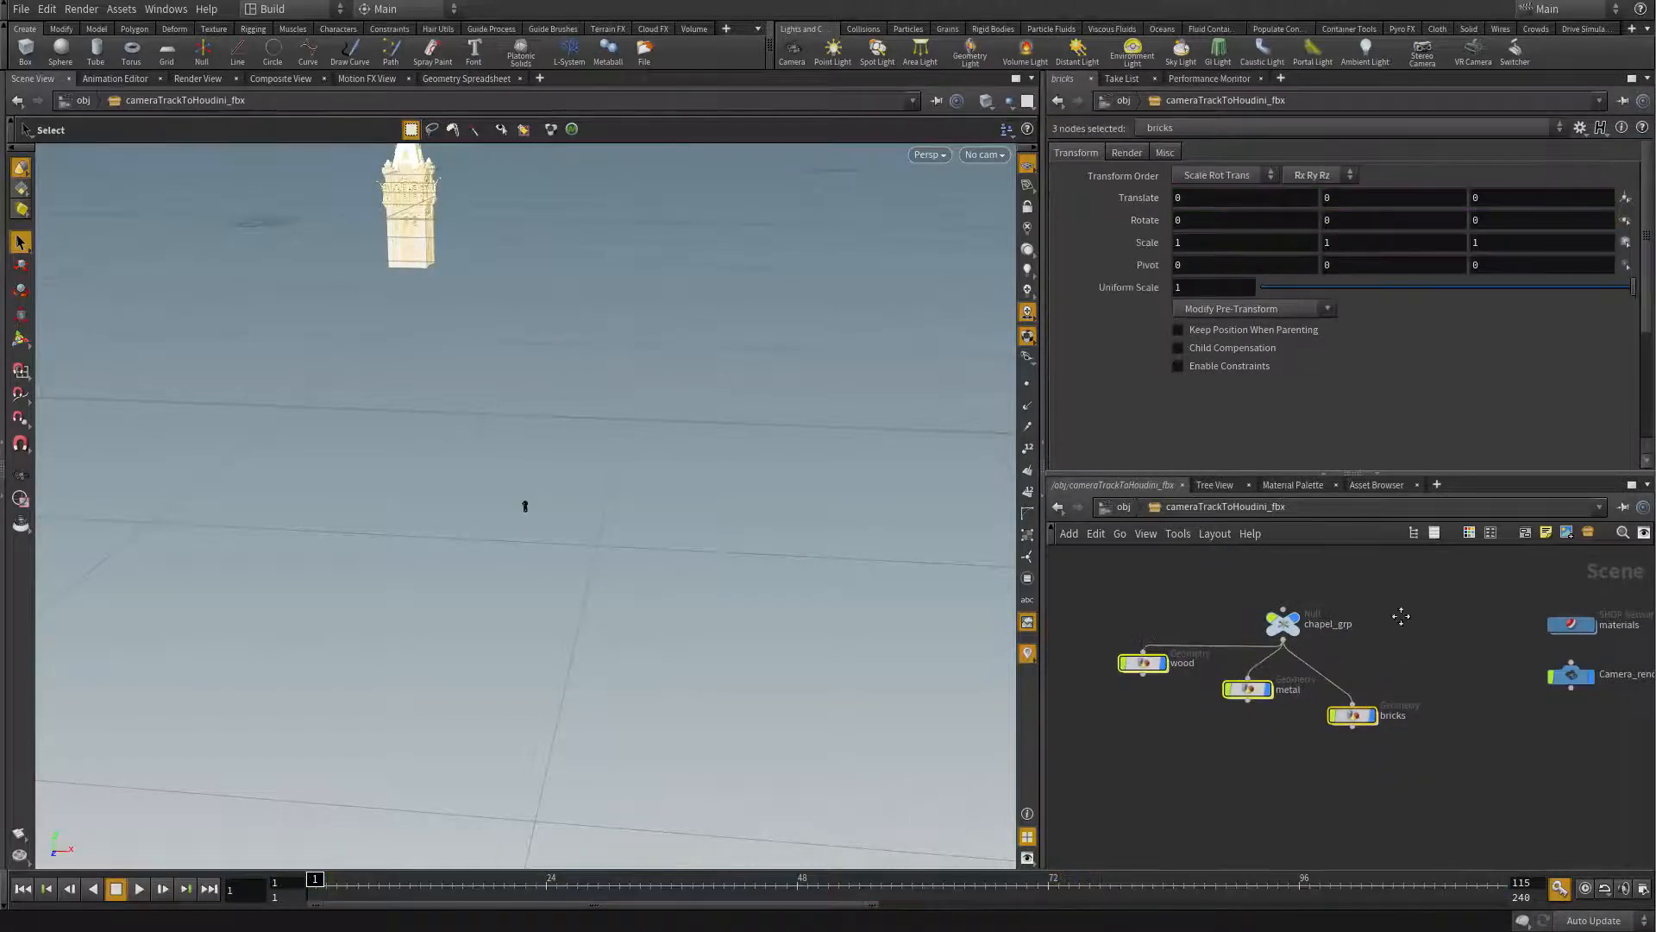
middle_click_drag(1401, 617, 1163, 575)
scroll(1291, 643, "up", 3)
left_click_drag(1362, 630, 1317, 738)
middle_click_drag(1286, 623, 1243, 723)
scroll(1244, 723, "up", 1)
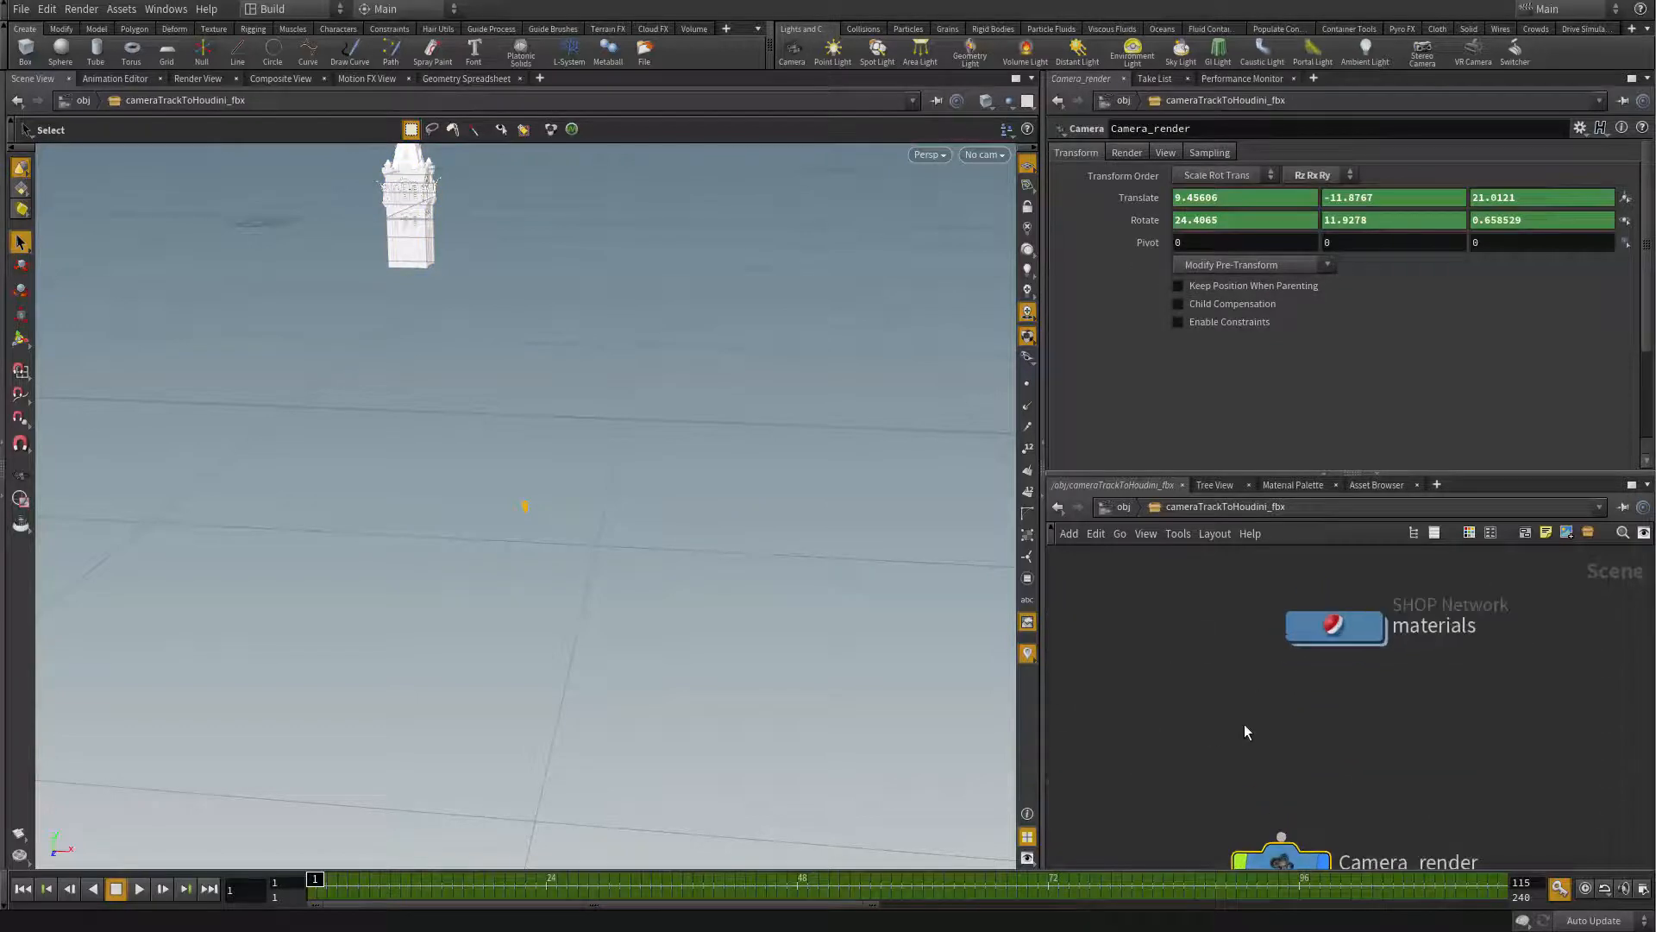
Step: Open the materials network and move the tooftop_mtl and white_wood_mtl nodes outward from the other shaders
double_click(1339, 634)
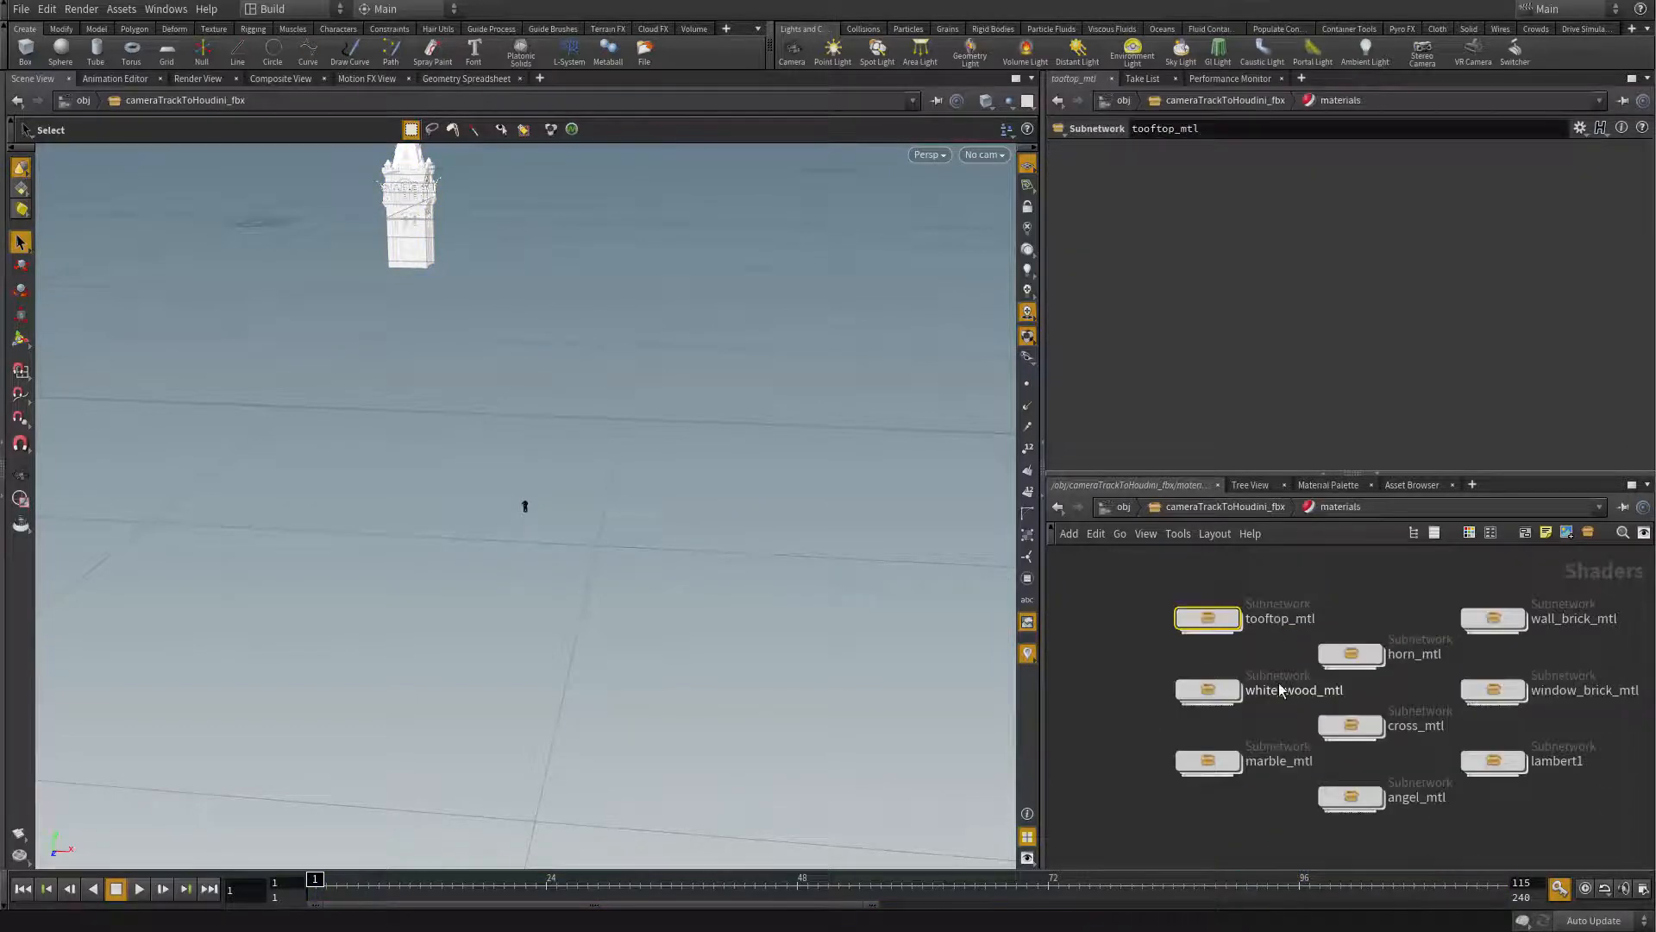
left_click(1190, 606)
left_click_drag(1188, 604, 1137, 604)
left_click_drag(1169, 694, 1118, 704)
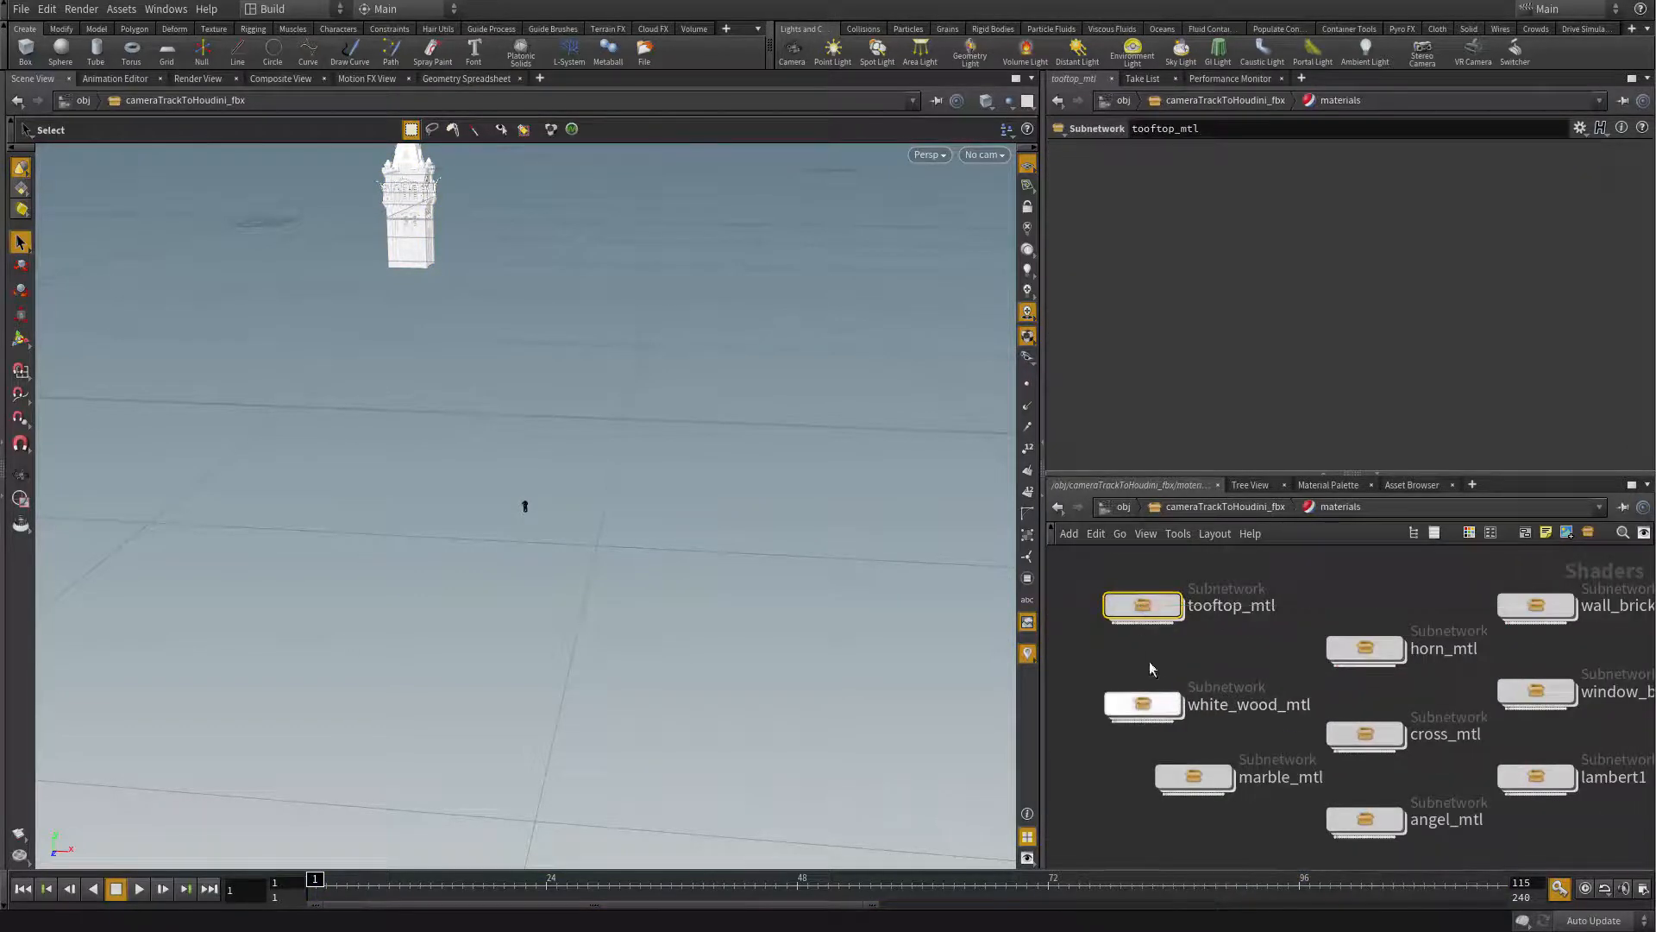
Step: Enter the tooftop_mtl subnetwork and display the parameters of its tooftop_mtl_surface shader
double_click(1140, 610)
left_click(1268, 701)
scroll(1277, 690, "up", 3)
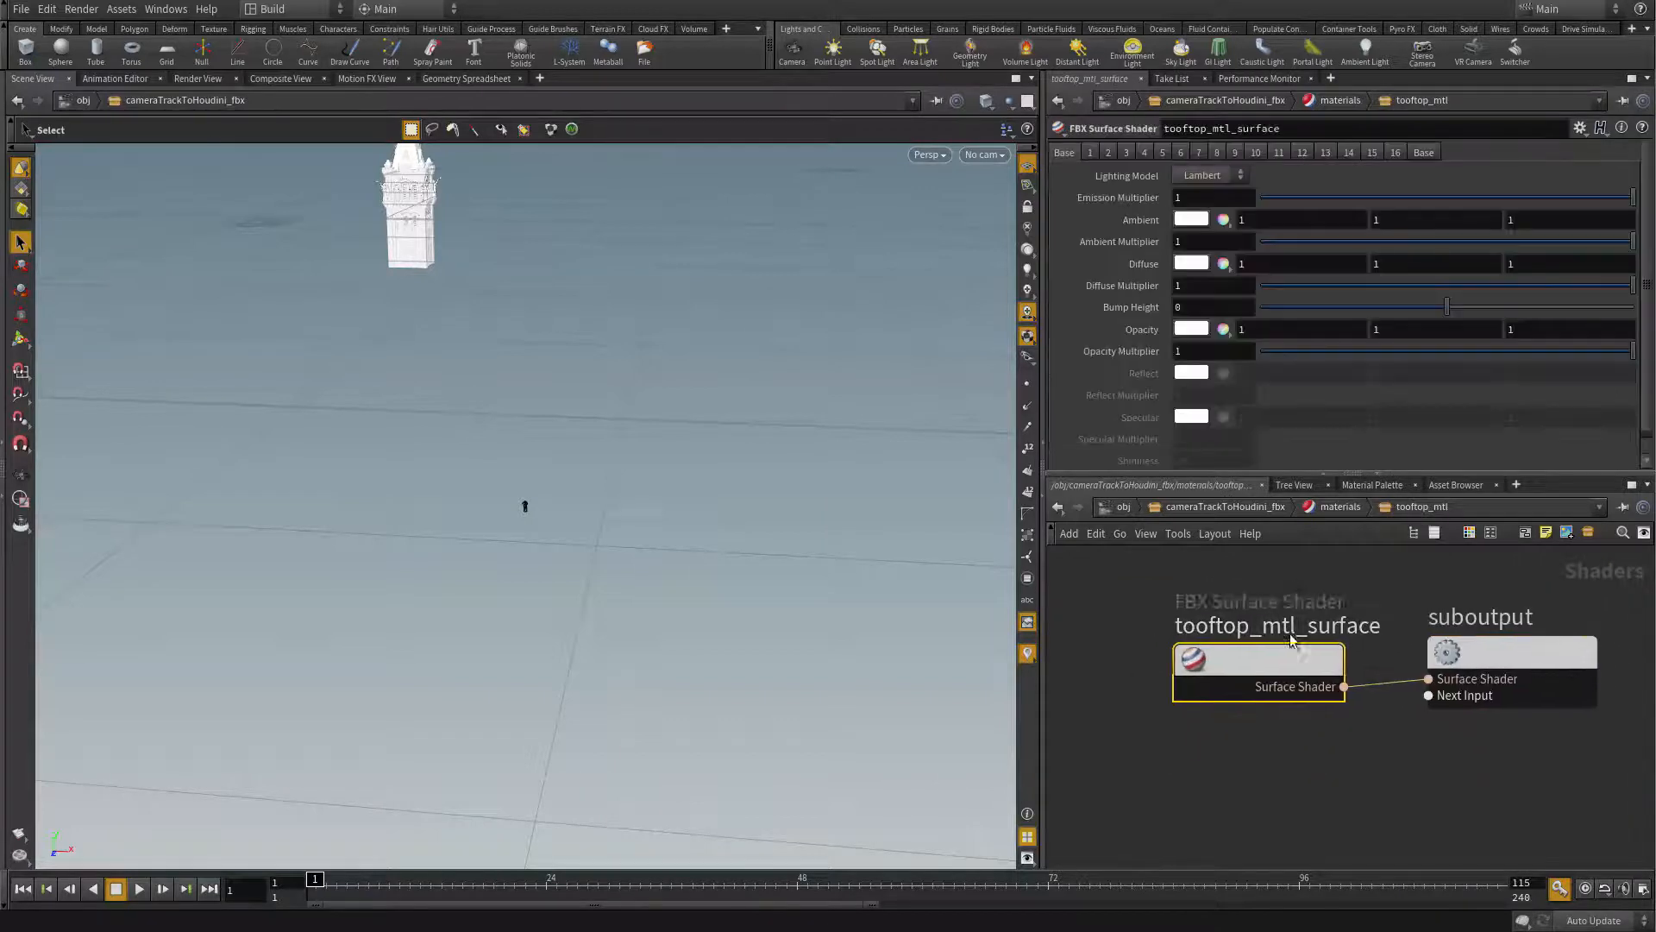
Step: Examine the numbered texture layer settings and the Base settings of the tooftop_mtl_surface shader
left_click_drag(1276, 686, 1271, 669)
scroll(1275, 670, "down", 3)
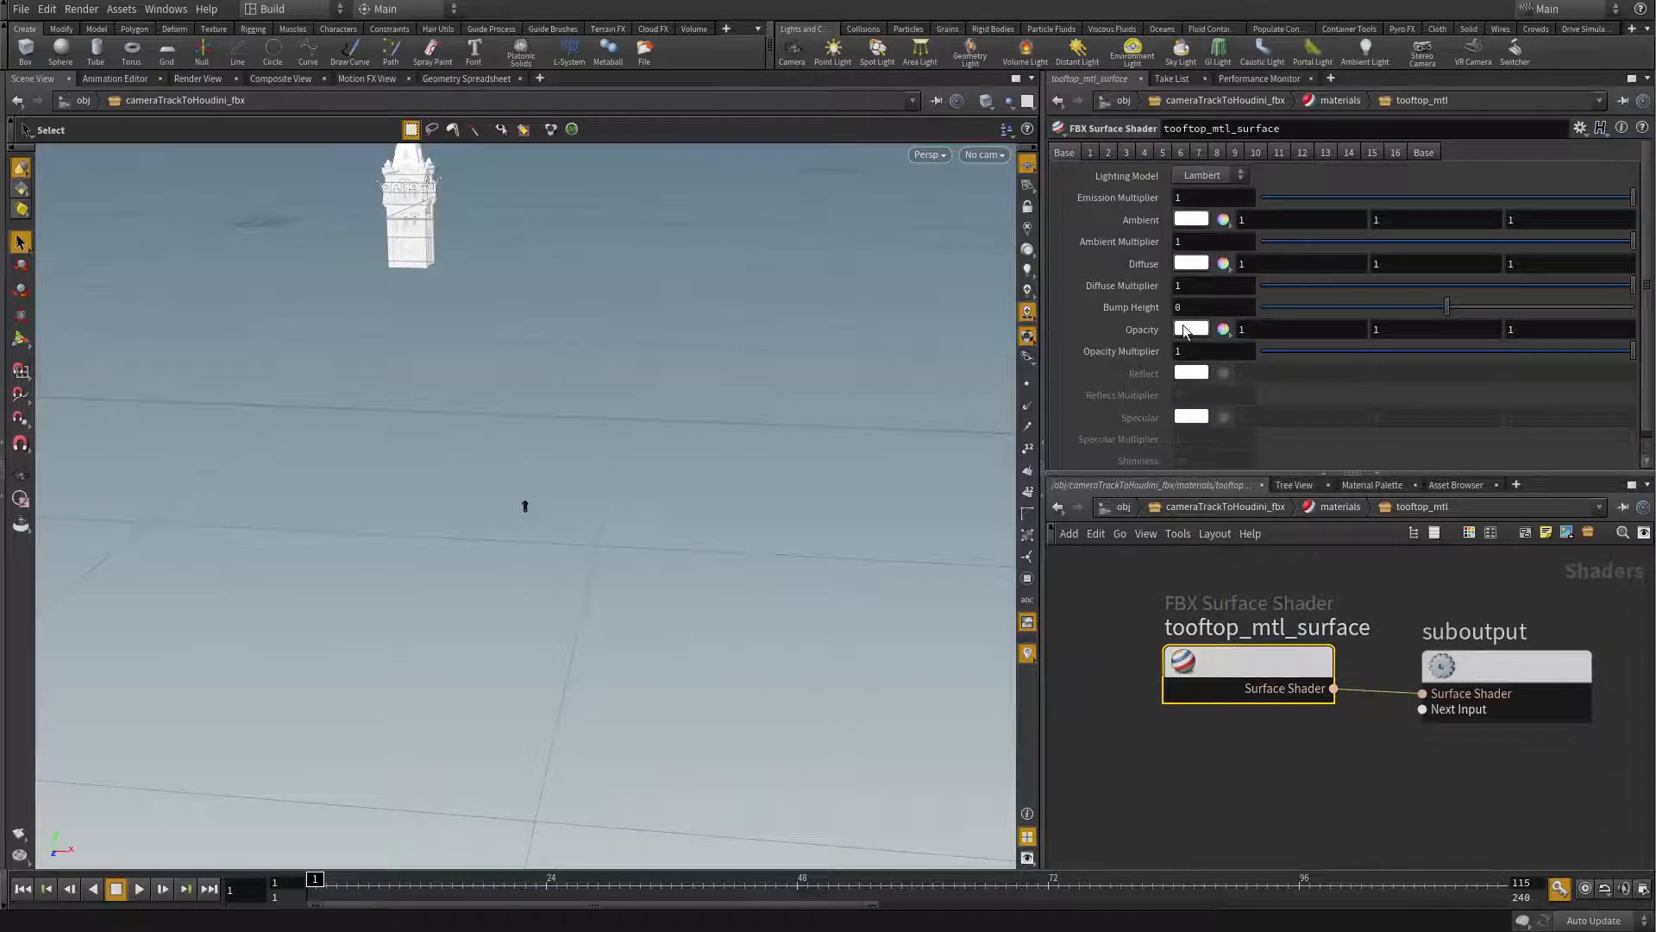
left_click(1090, 152)
left_click(1161, 152)
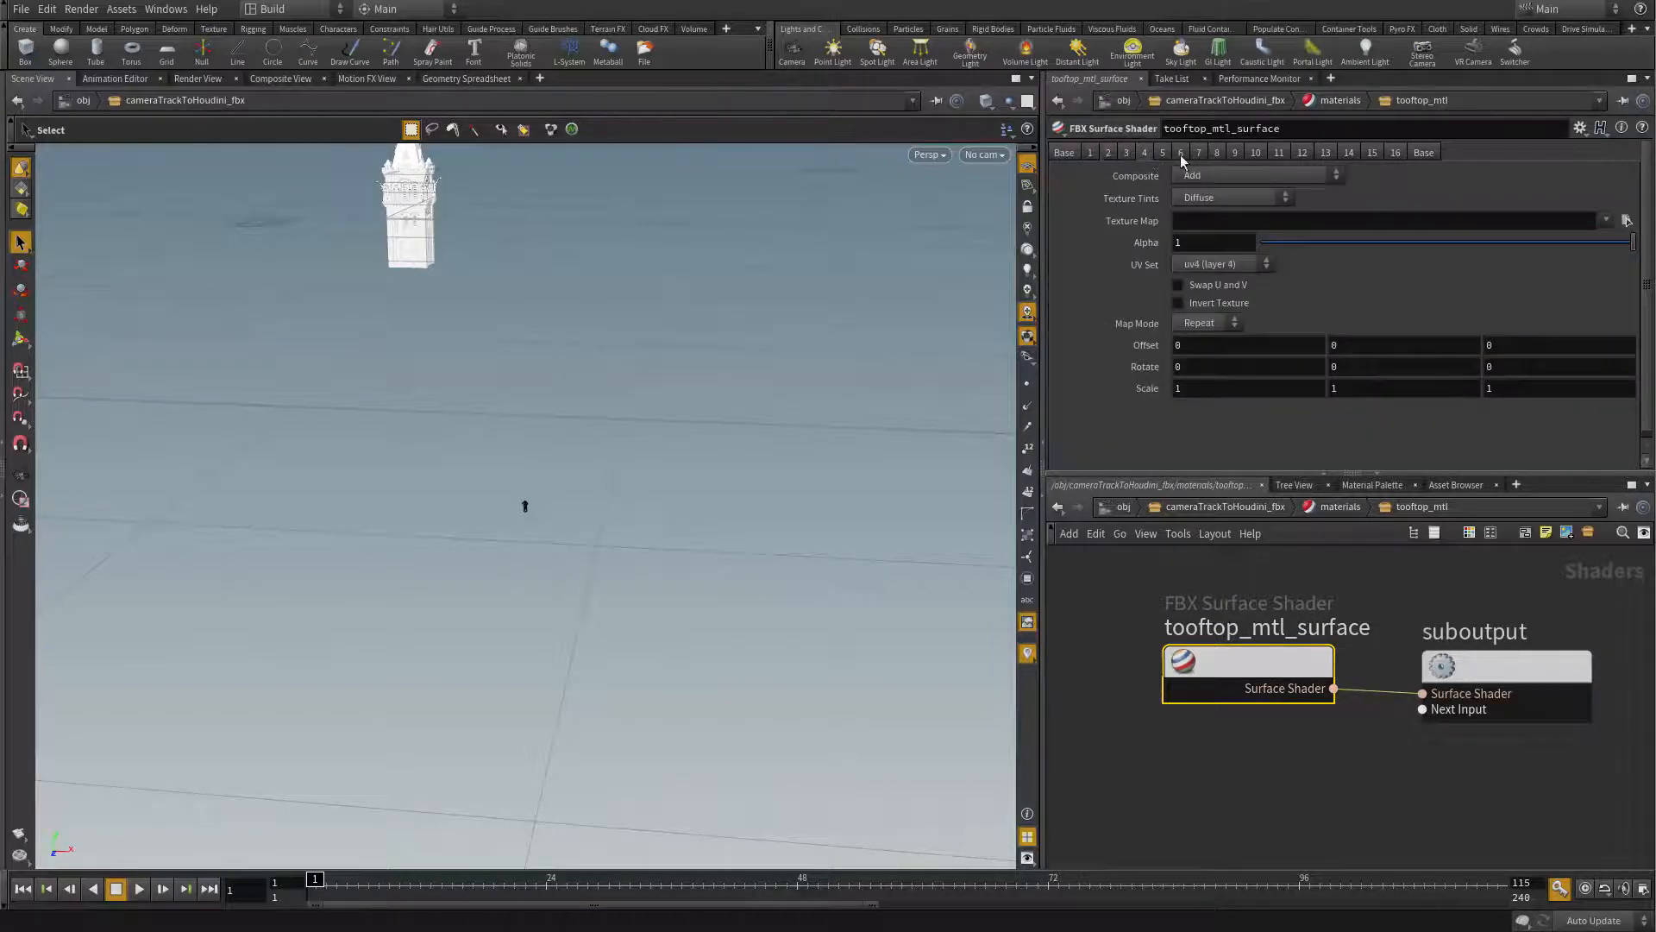
left_click(1073, 160)
Step: Go back up from the tooftop_mtl shader network to the cameraTrackToHoudini_fbx network
key("u")
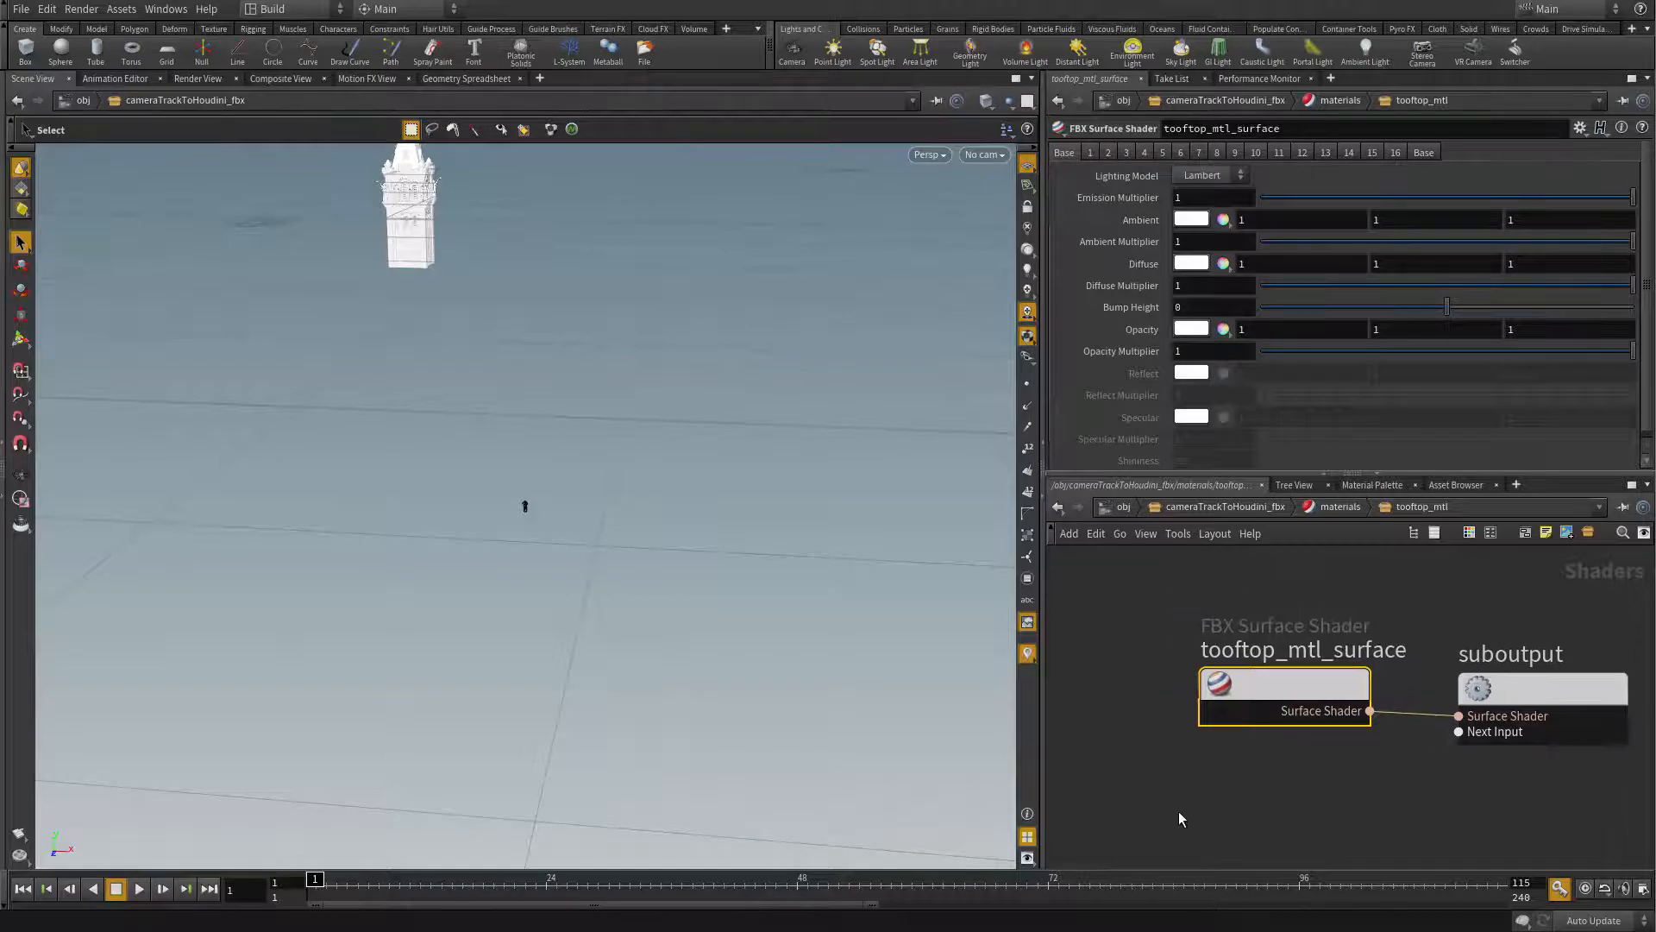
left_click_drag(1115, 587, 1550, 815)
key("u")
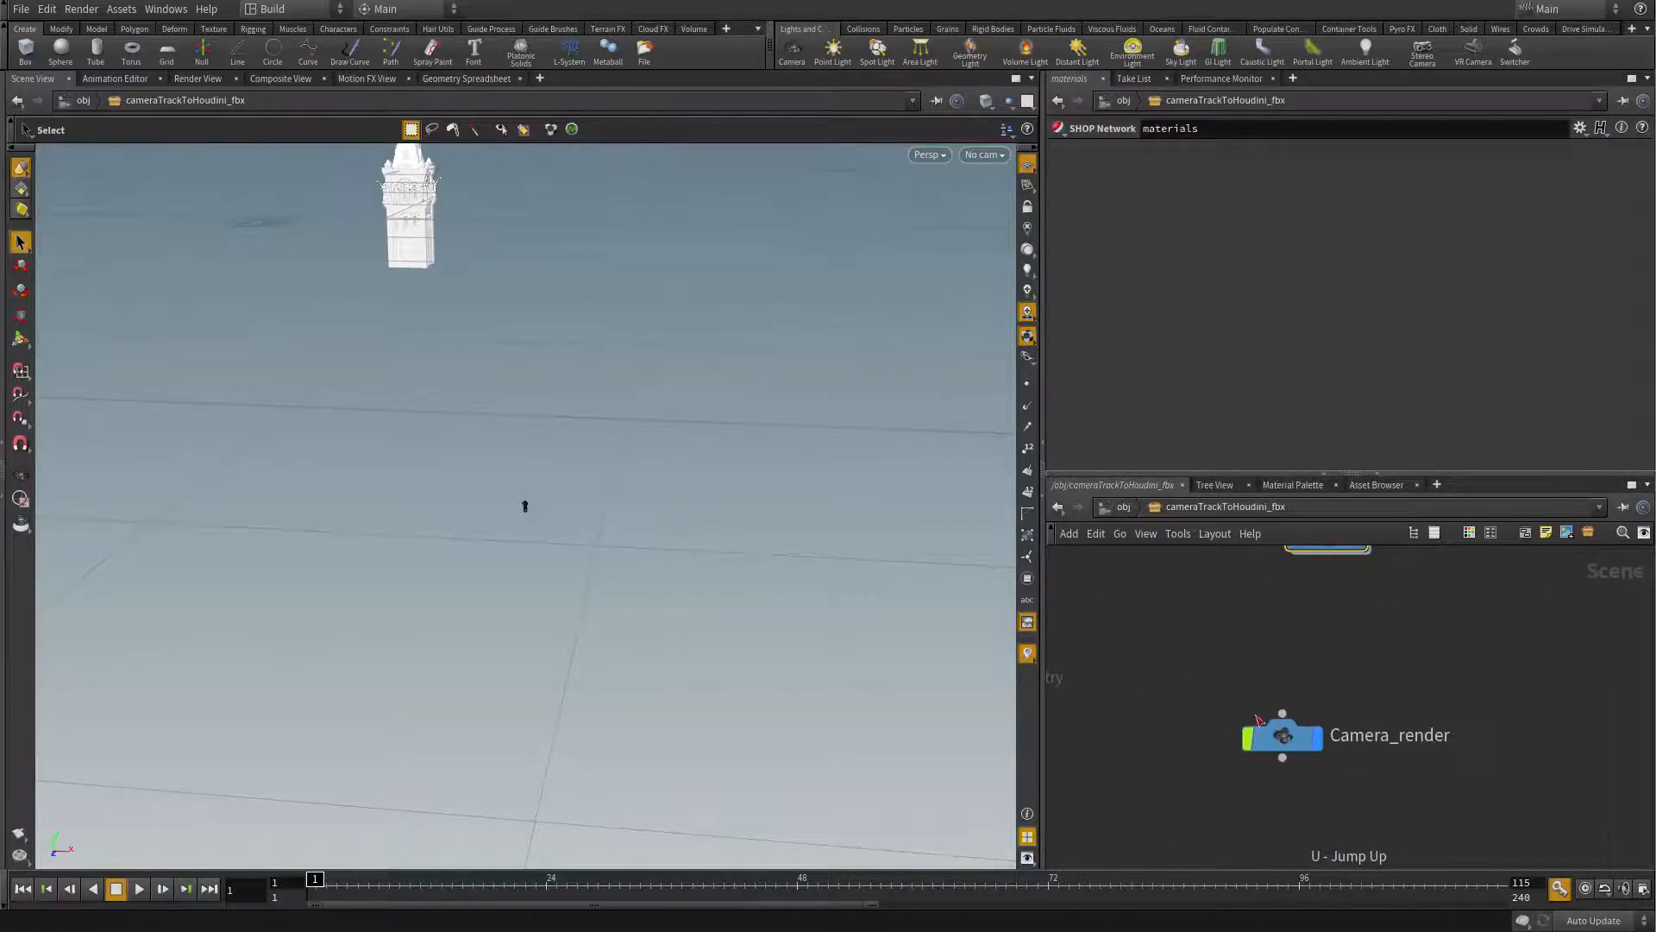
Step: Arrange the wood, metal and bricks geometry nodes in an even row beneath the chapel_grp null
middle_click_drag(1205, 812, 1289, 789)
scroll(1154, 769, "down", 2)
middle_click_drag(1156, 776, 1320, 736)
middle_click_drag(1141, 801, 1329, 828)
left_click_drag(1357, 764, 1404, 743)
middle_click_drag(1251, 778, 1460, 799)
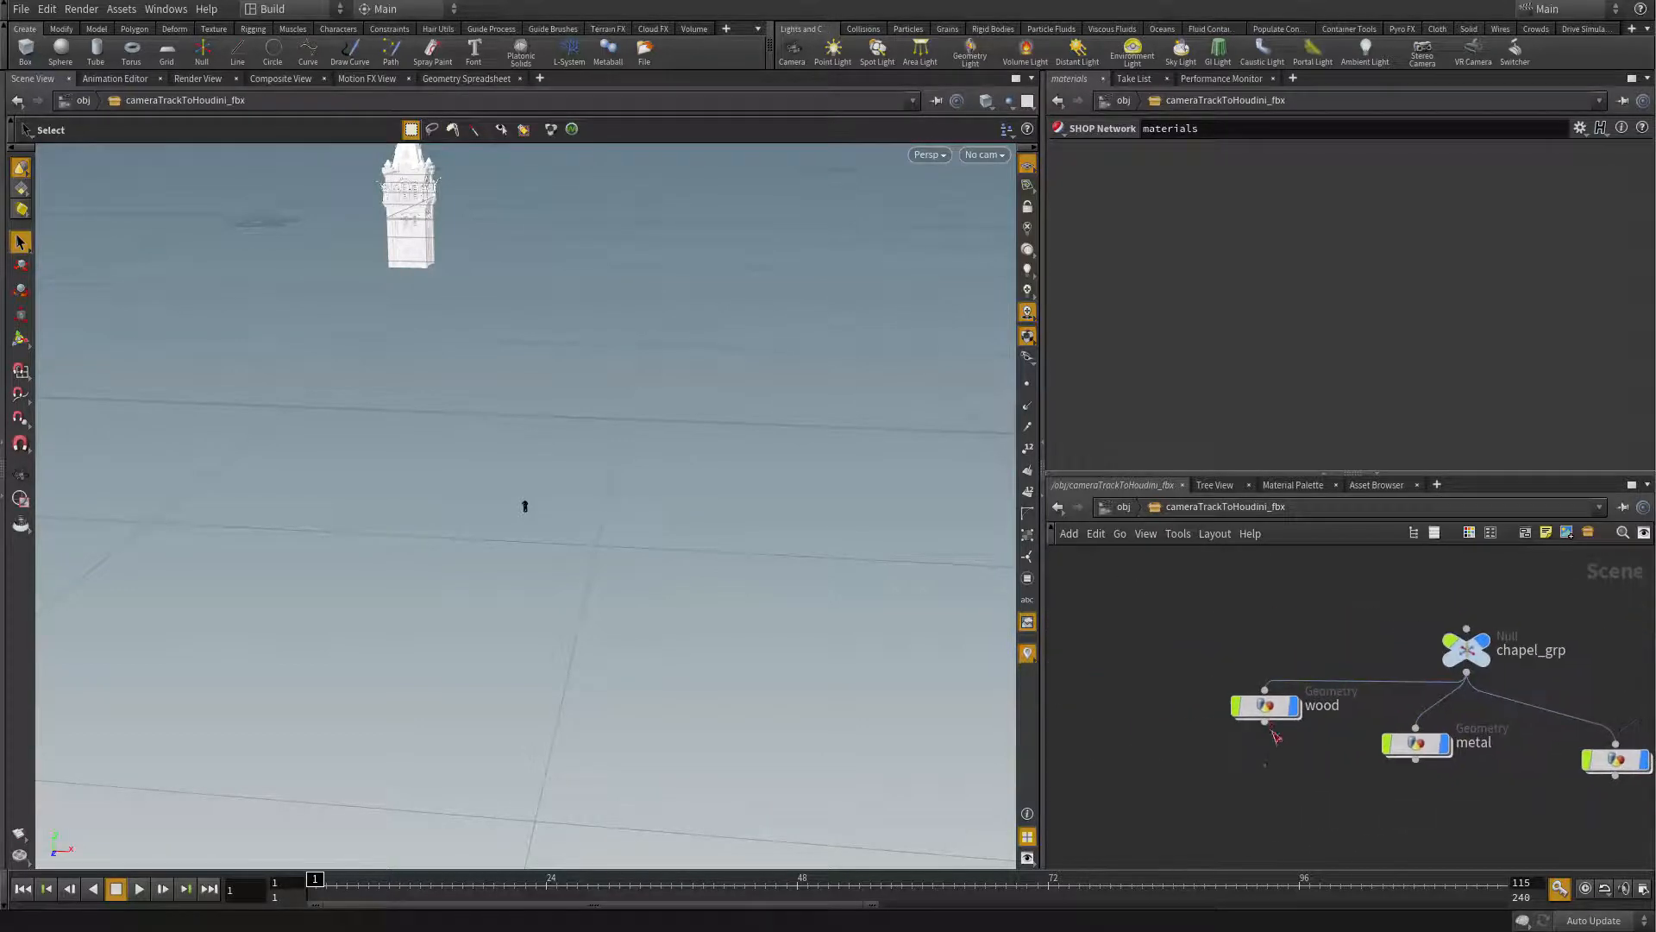
left_click_drag(1268, 711, 1263, 749)
left_click_drag(1420, 752, 1437, 768)
middle_click_drag(1417, 790, 1231, 763)
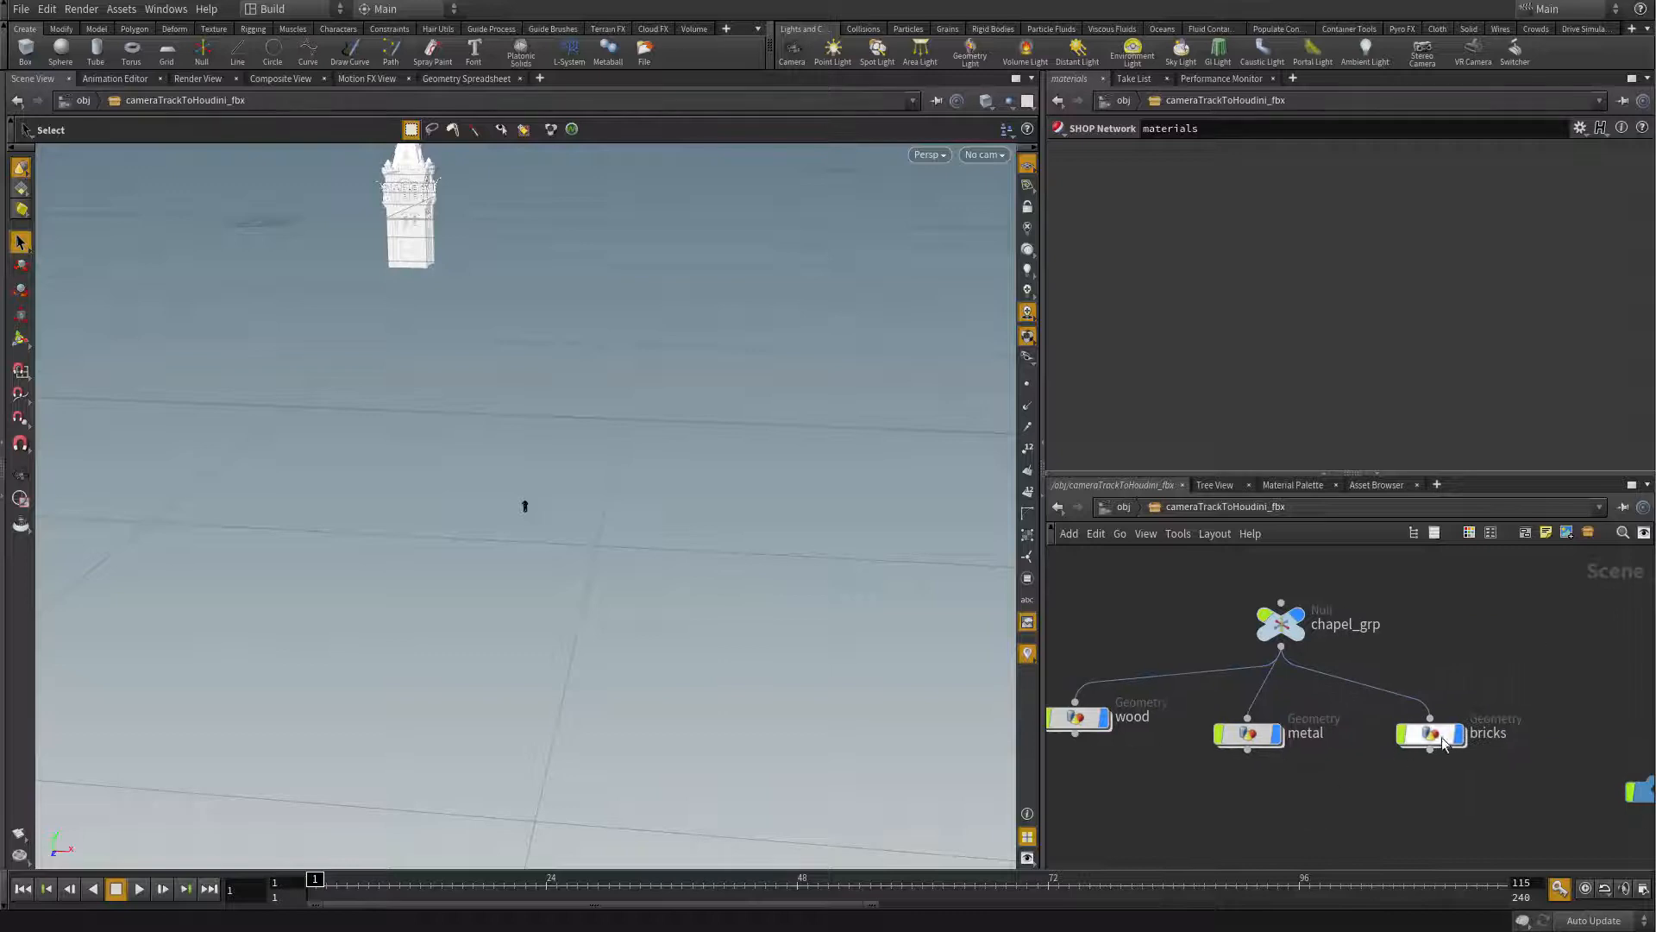
left_click_drag(1435, 740, 1449, 724)
left_click_drag(1251, 733, 1262, 717)
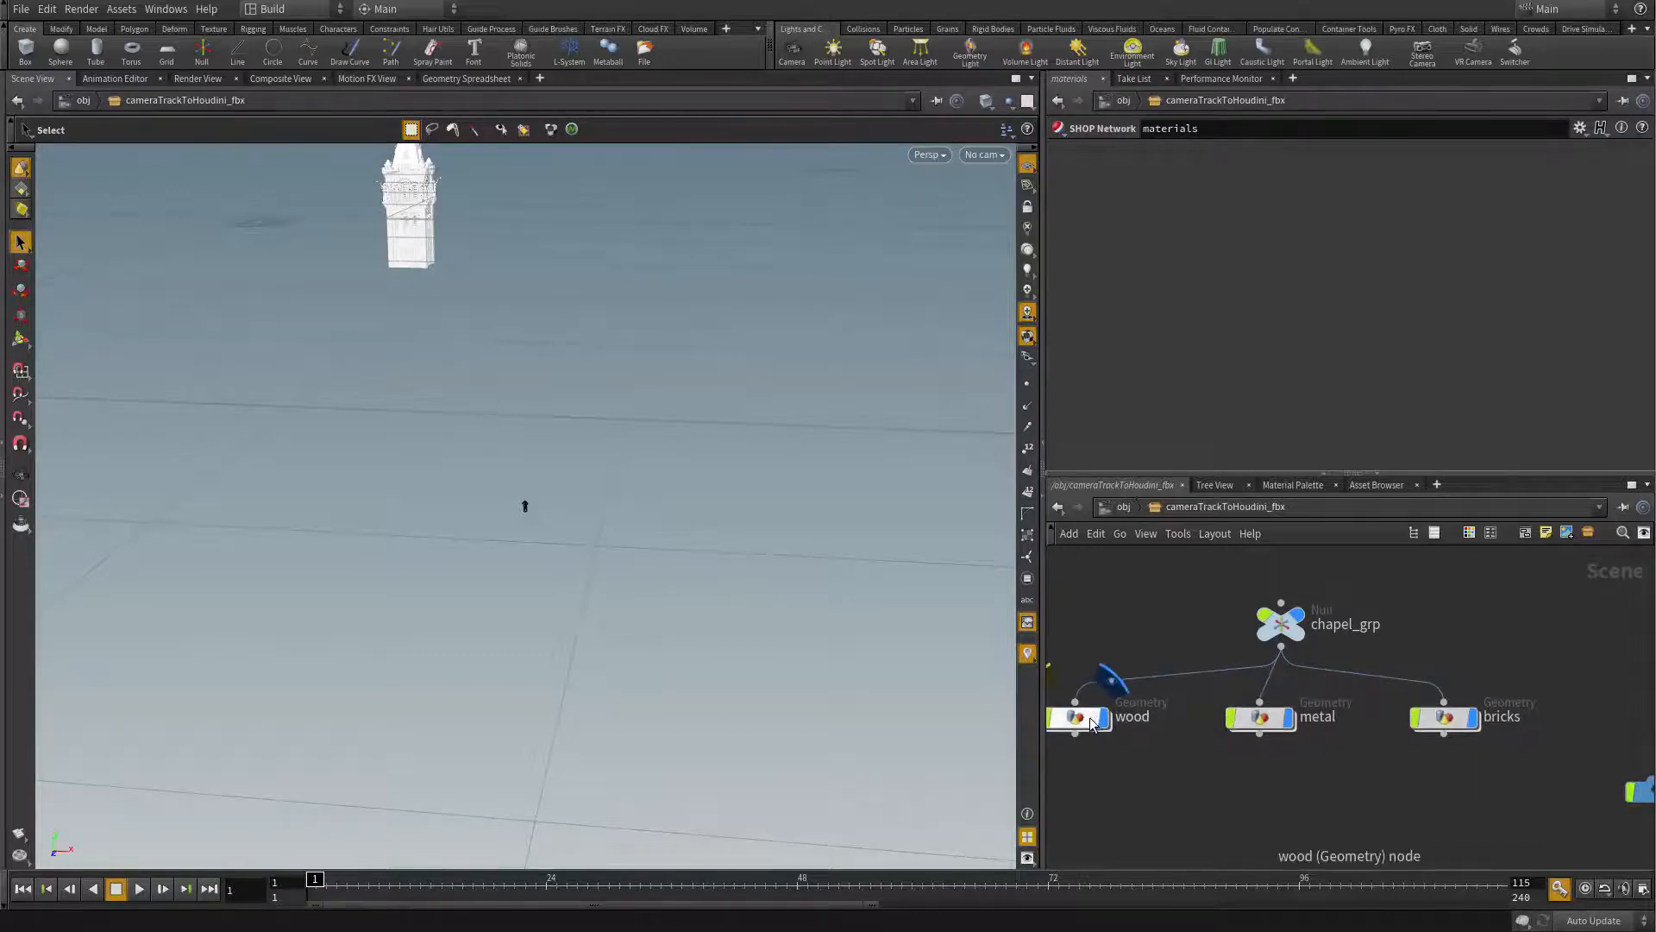
left_click_drag(1089, 717, 1106, 717)
left_click_drag(1263, 719, 1283, 720)
Step: Look through the imported Camera_render in the viewport, lock the camera to the view and check frame 1
middle_click_drag(1301, 779, 1126, 750)
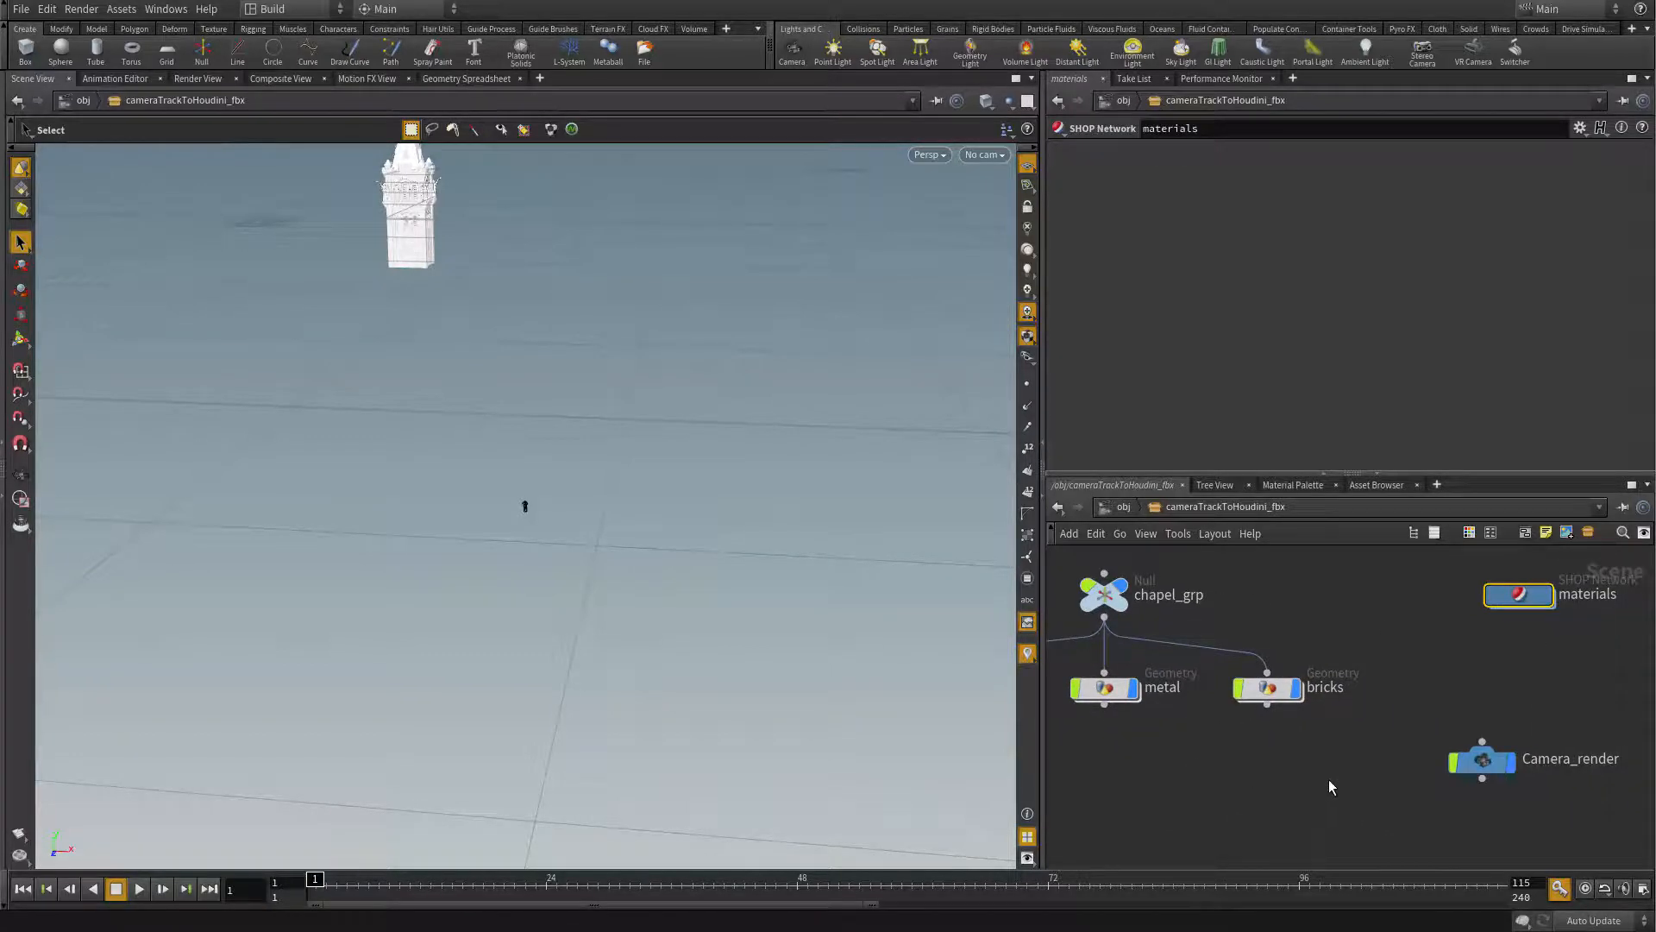
scroll(1371, 795, "up", 3)
middle_click_drag(1380, 799, 1053, 726)
scroll(1239, 770, "up", 2)
middle_click_drag(1257, 776, 1275, 813)
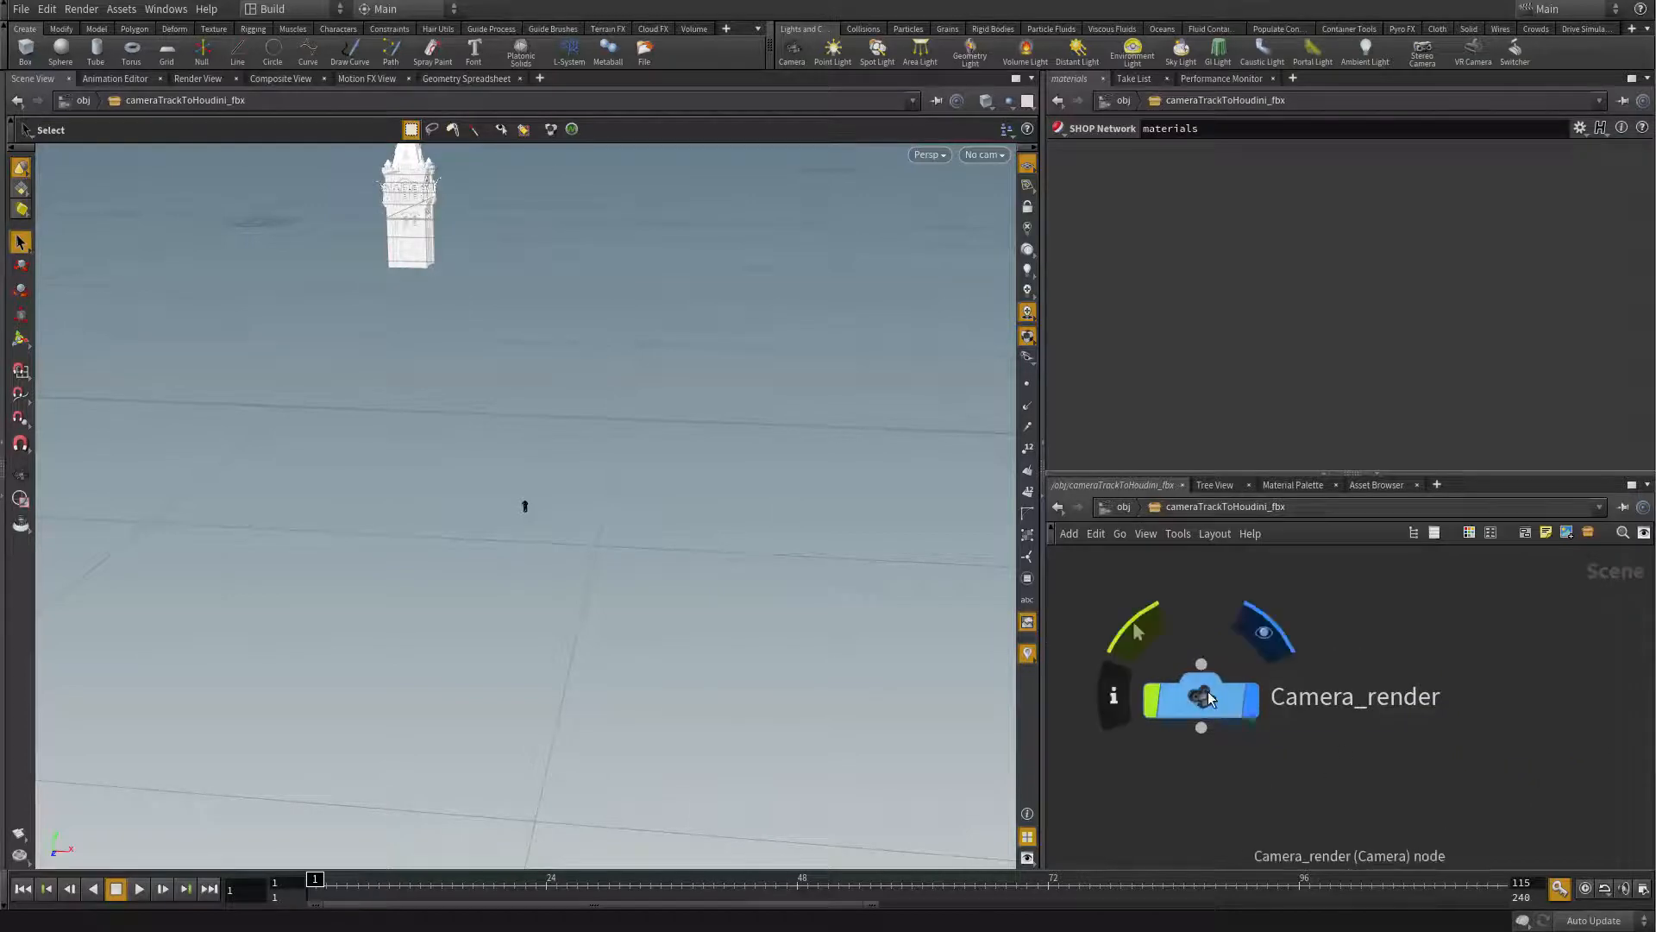
scroll(1206, 709, "down", 4)
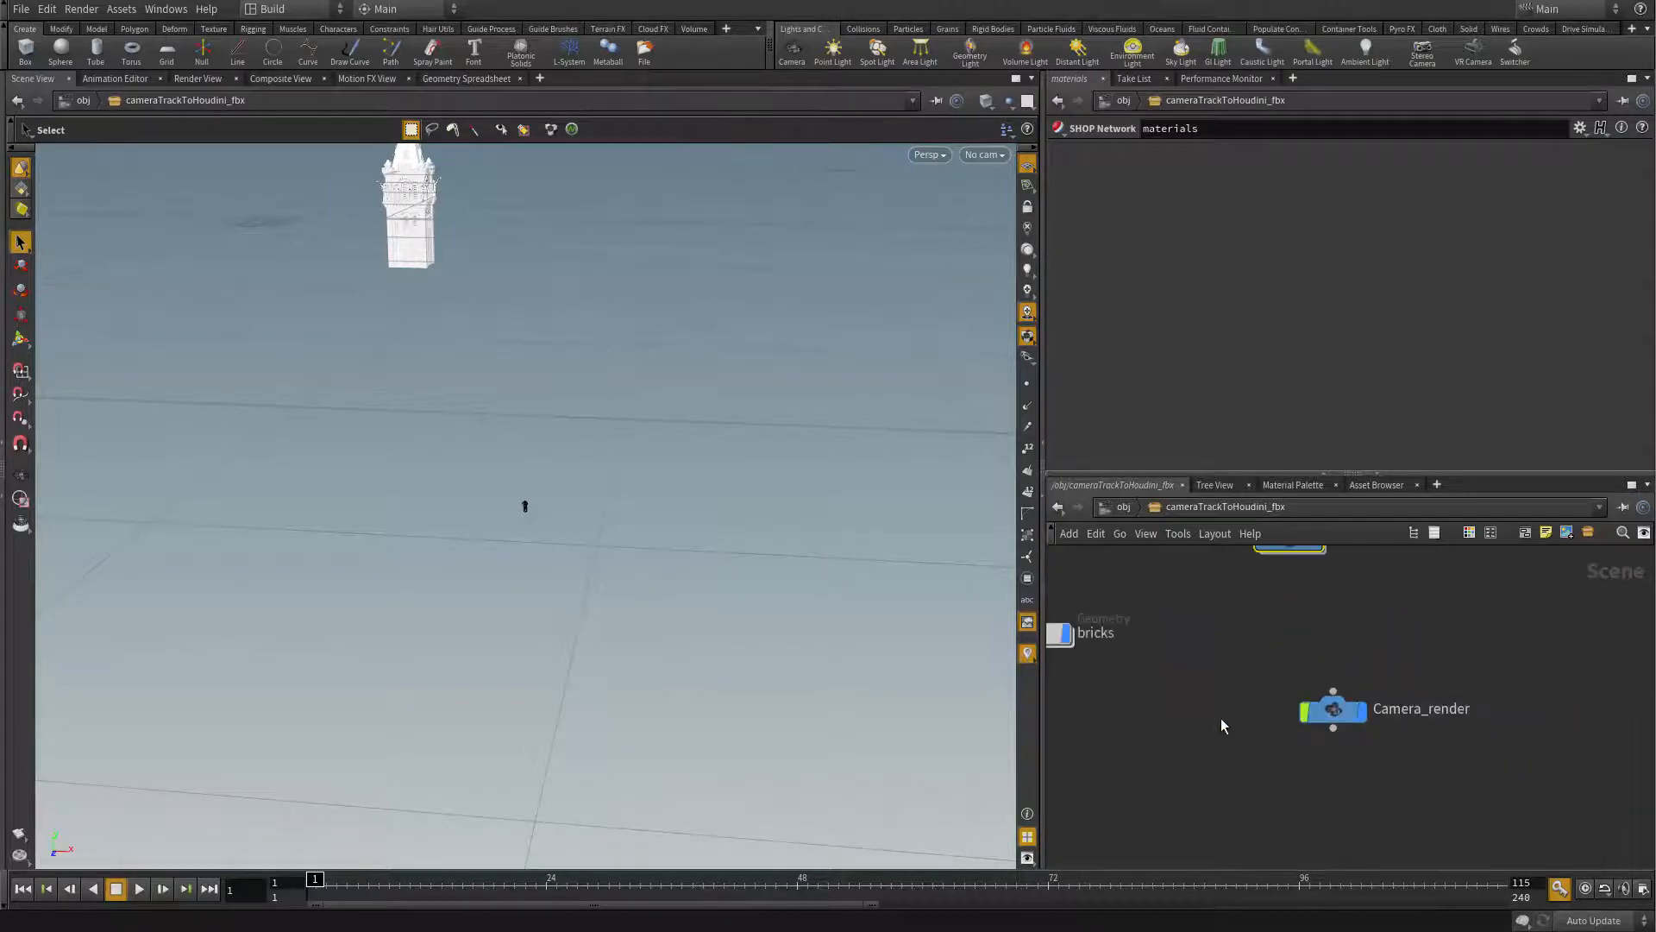
middle_click_drag(1212, 720, 1393, 718)
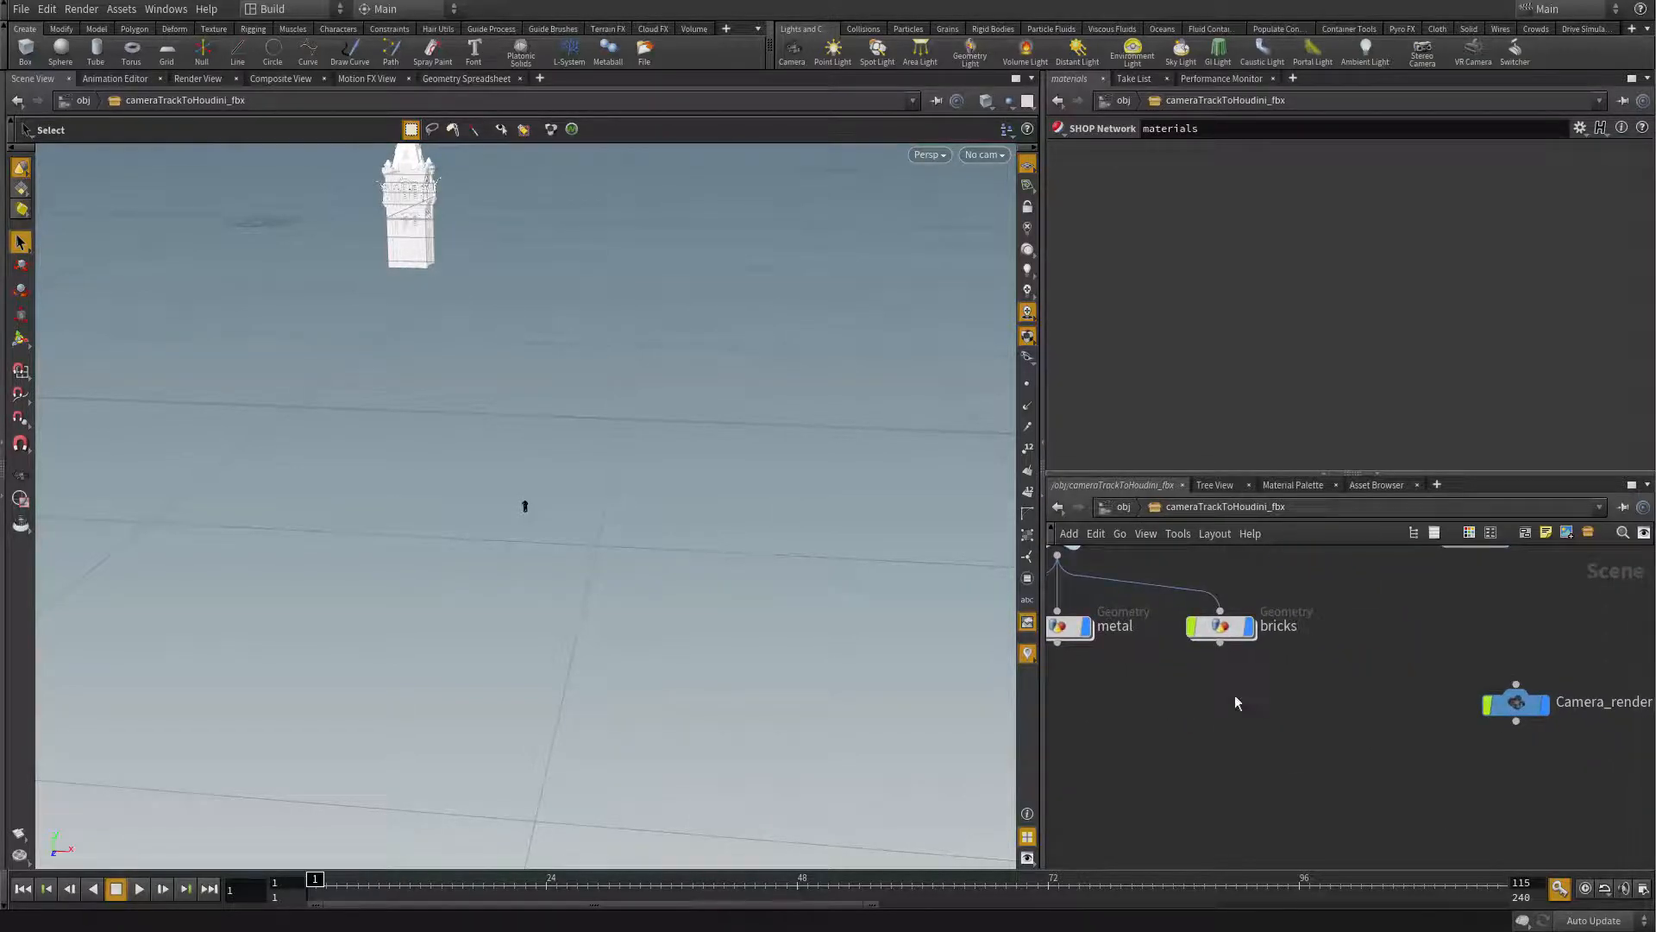
left_click(989, 155)
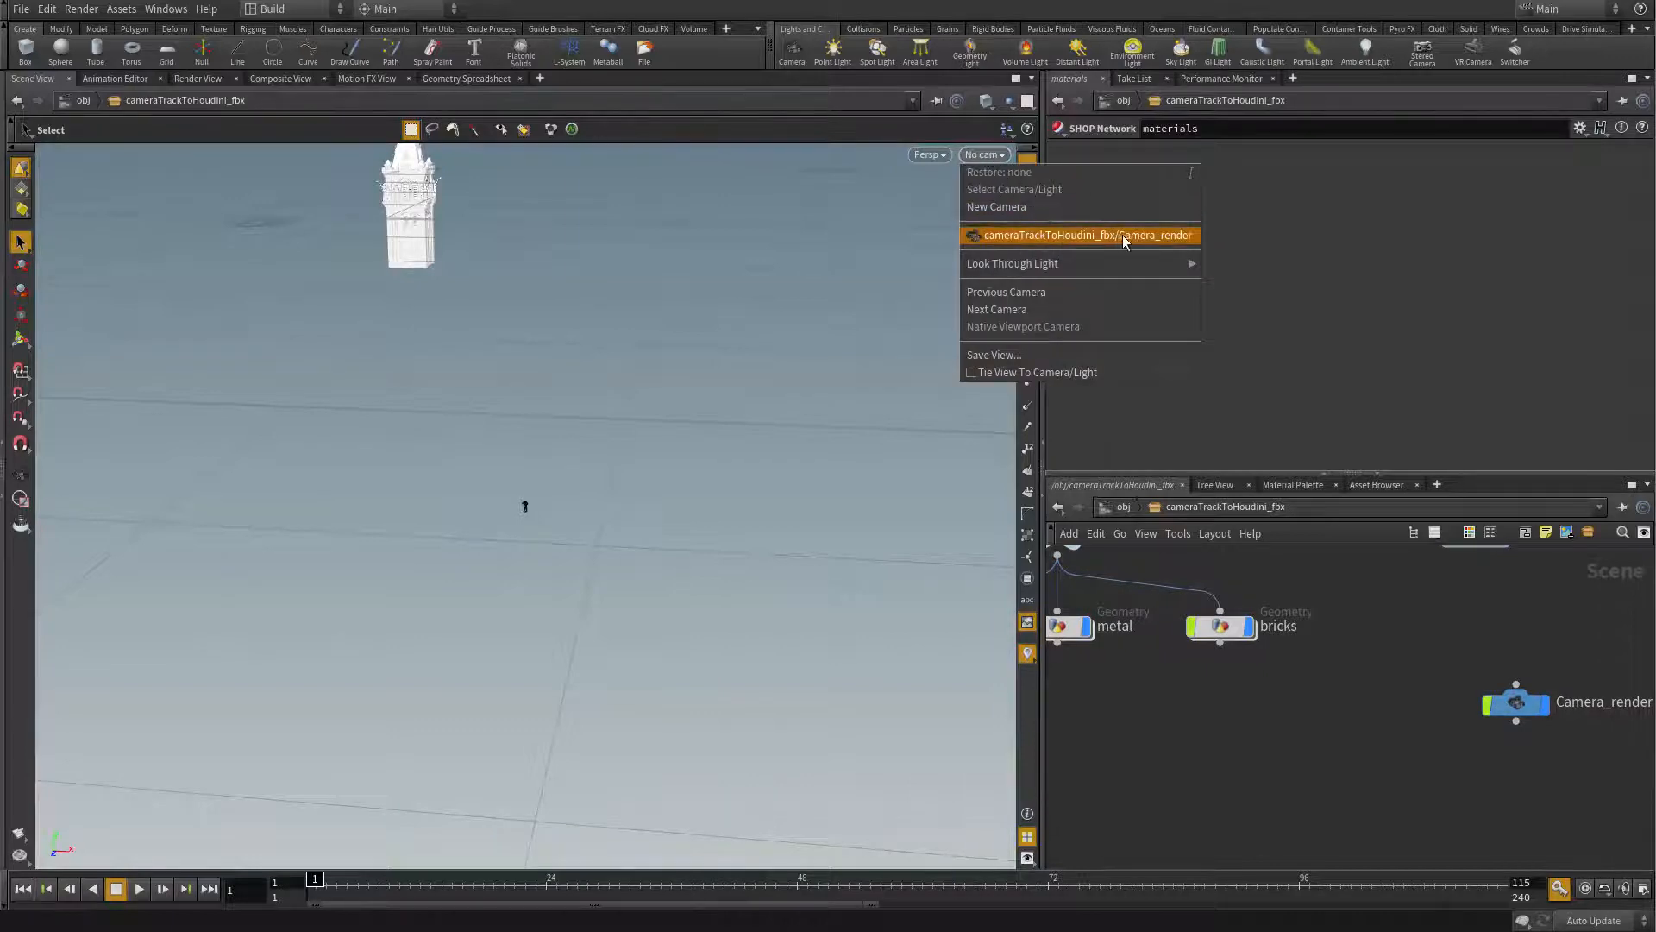
left_click(1075, 236)
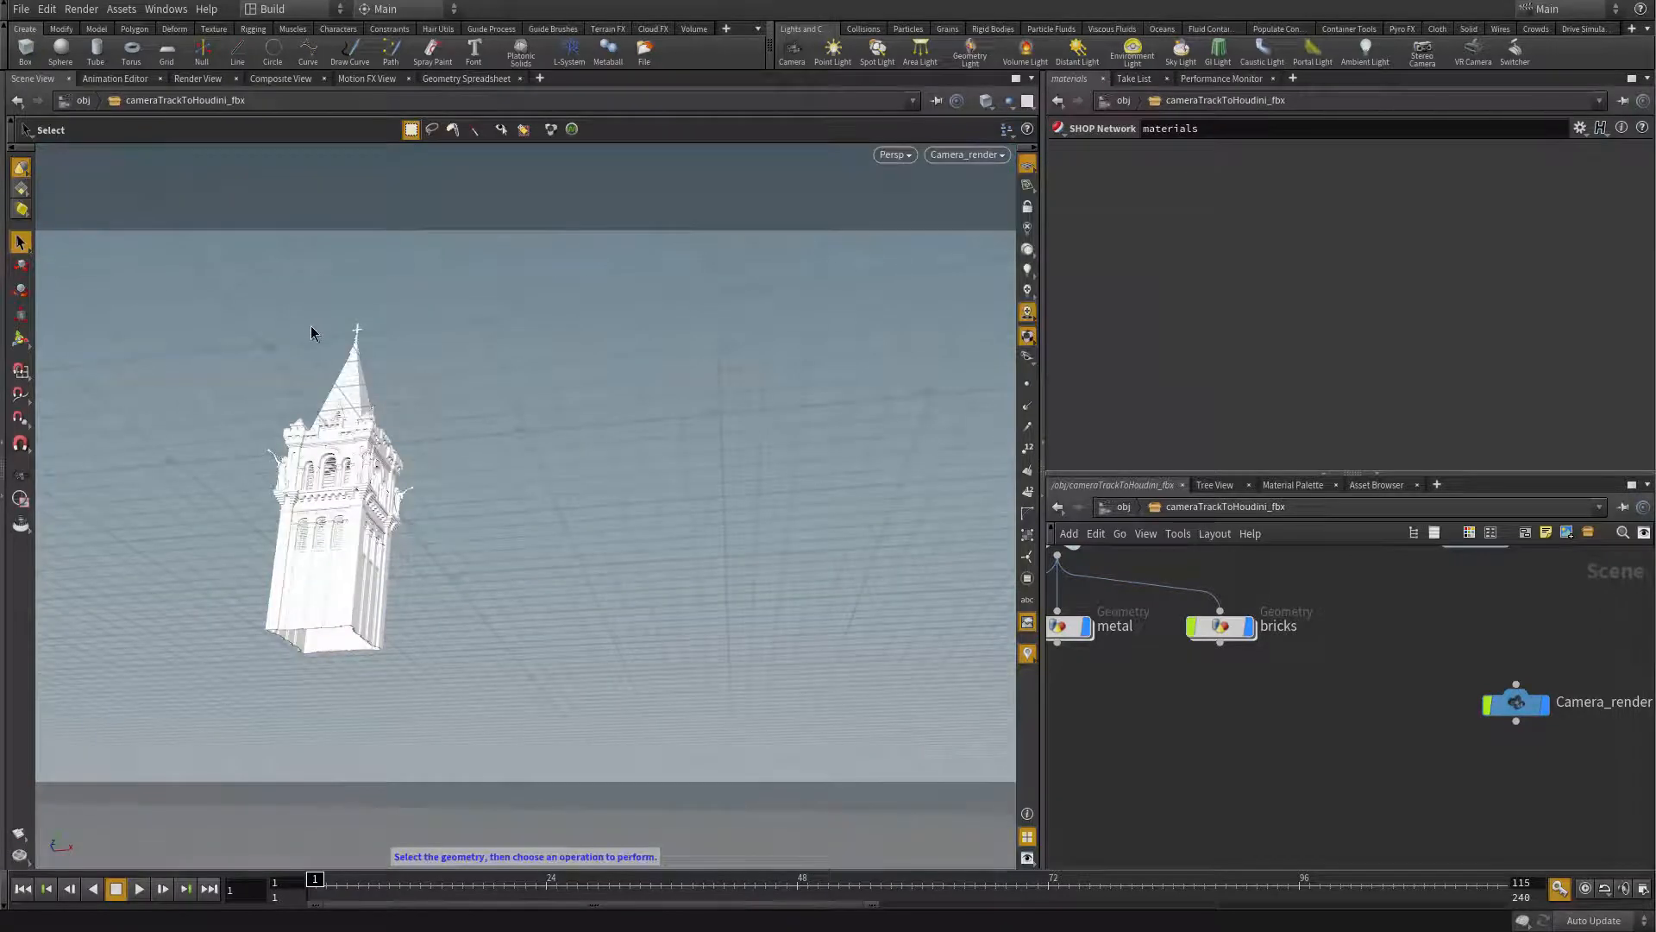
left_click(1028, 207)
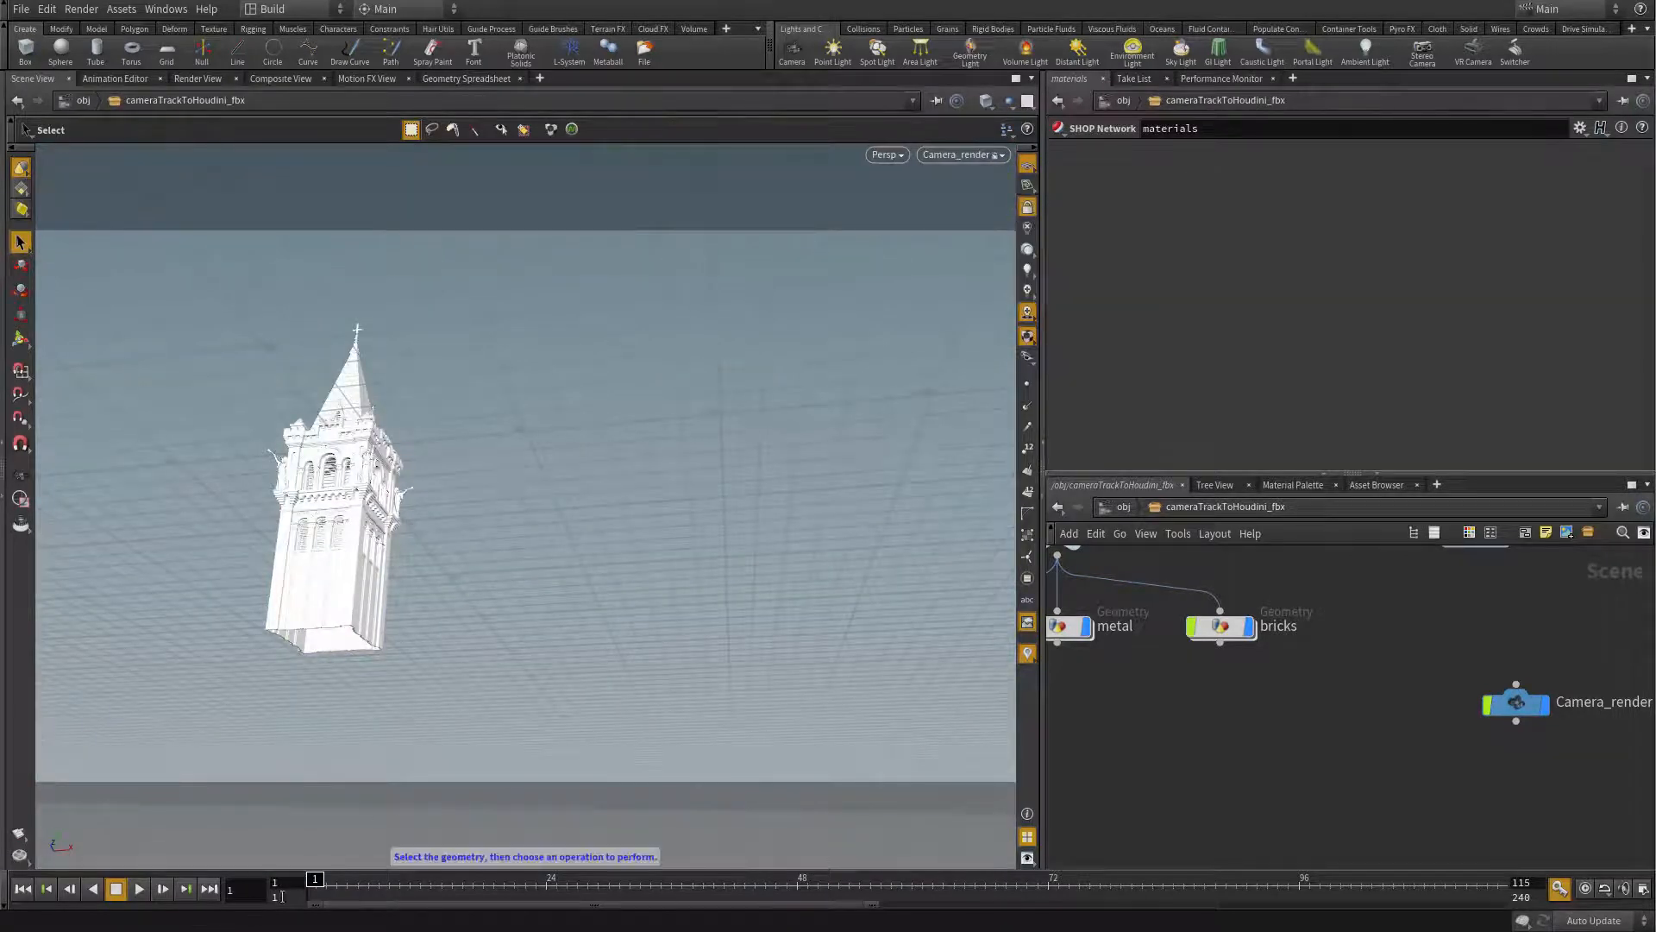
left_click_drag(314, 887, 251, 777)
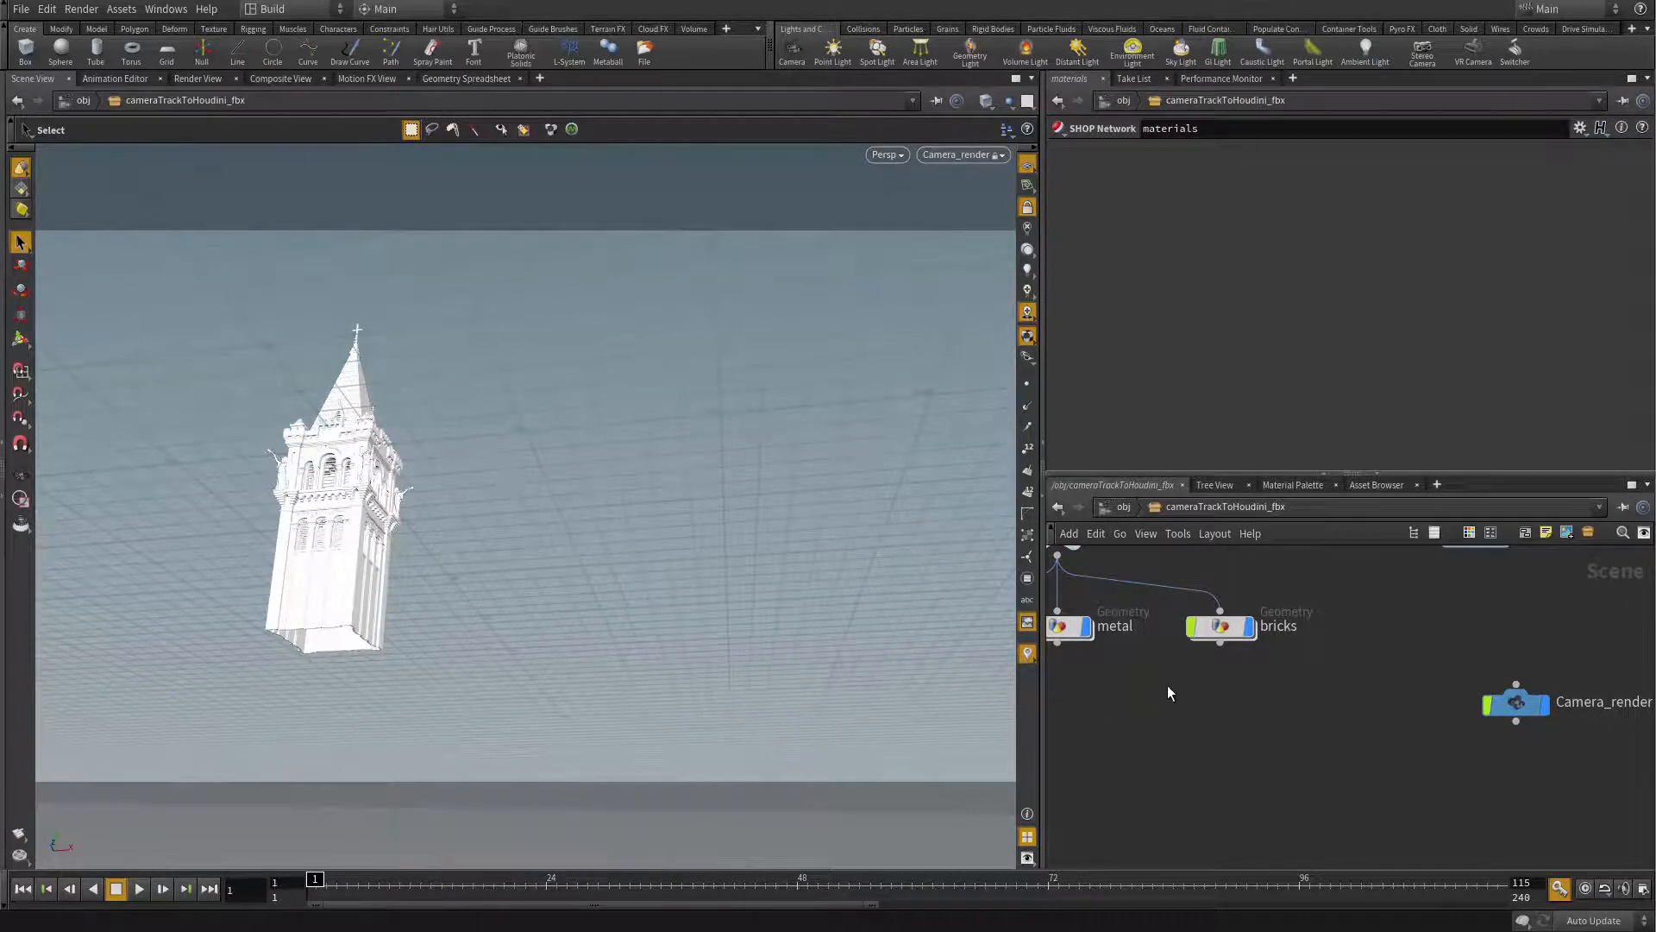
Step: Switch the network view to the img level and enter the comp1 image network
left_click(1120, 511)
left_click(1152, 508)
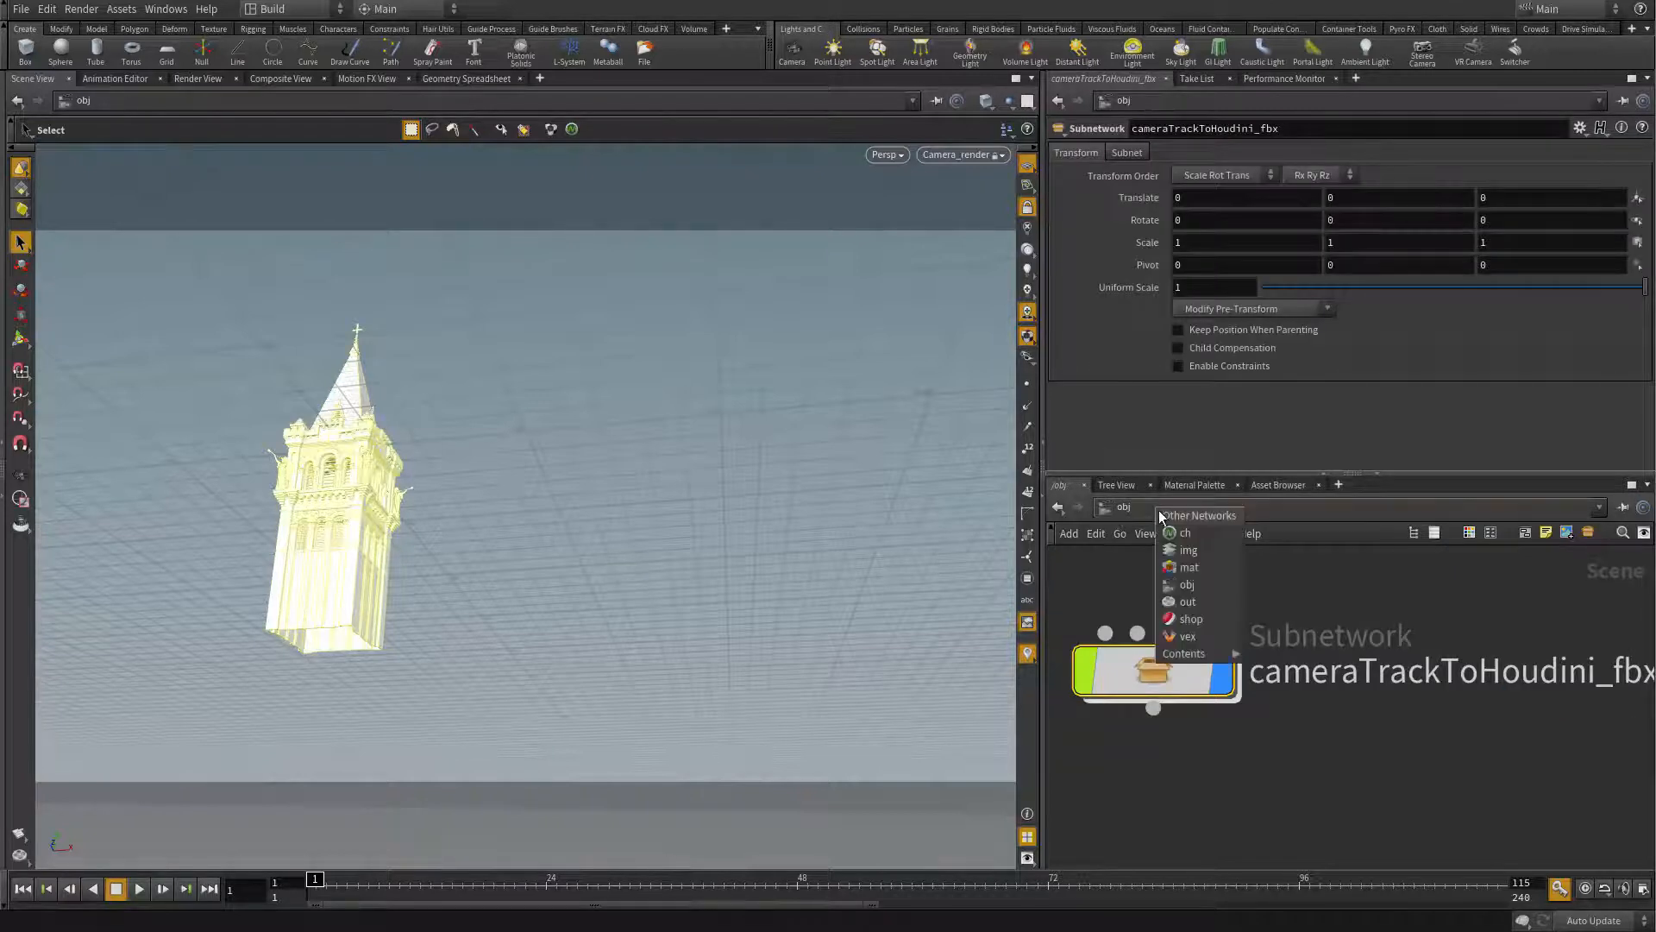
left_click(1175, 550)
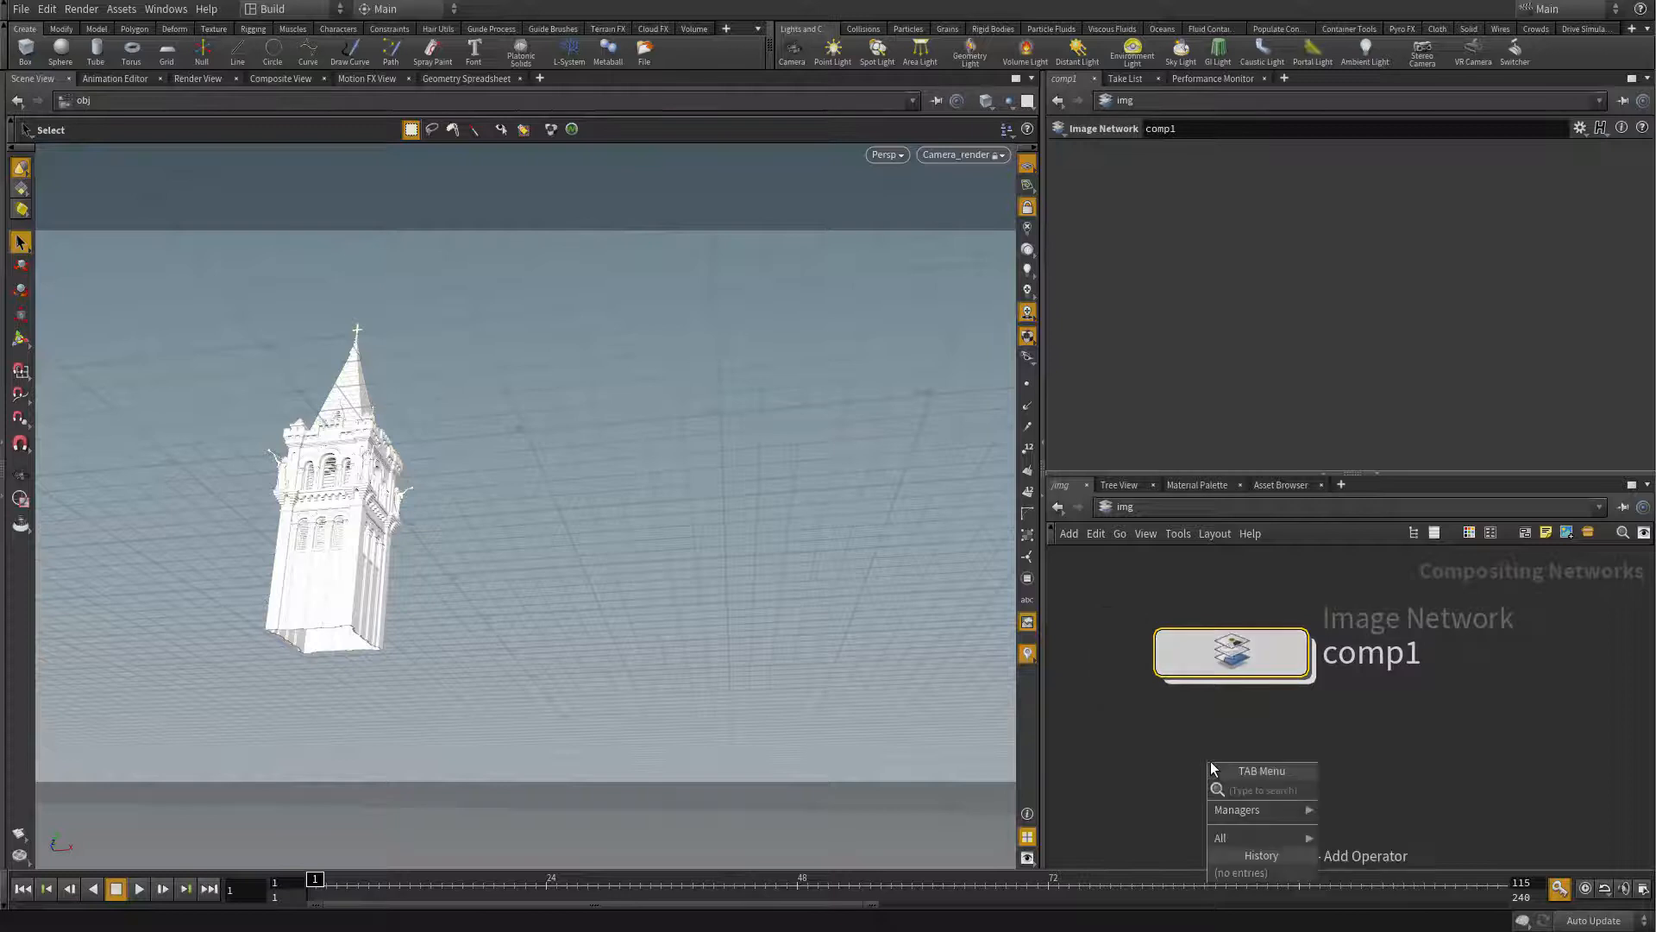
key("Tab")
mouse_move(1263, 837)
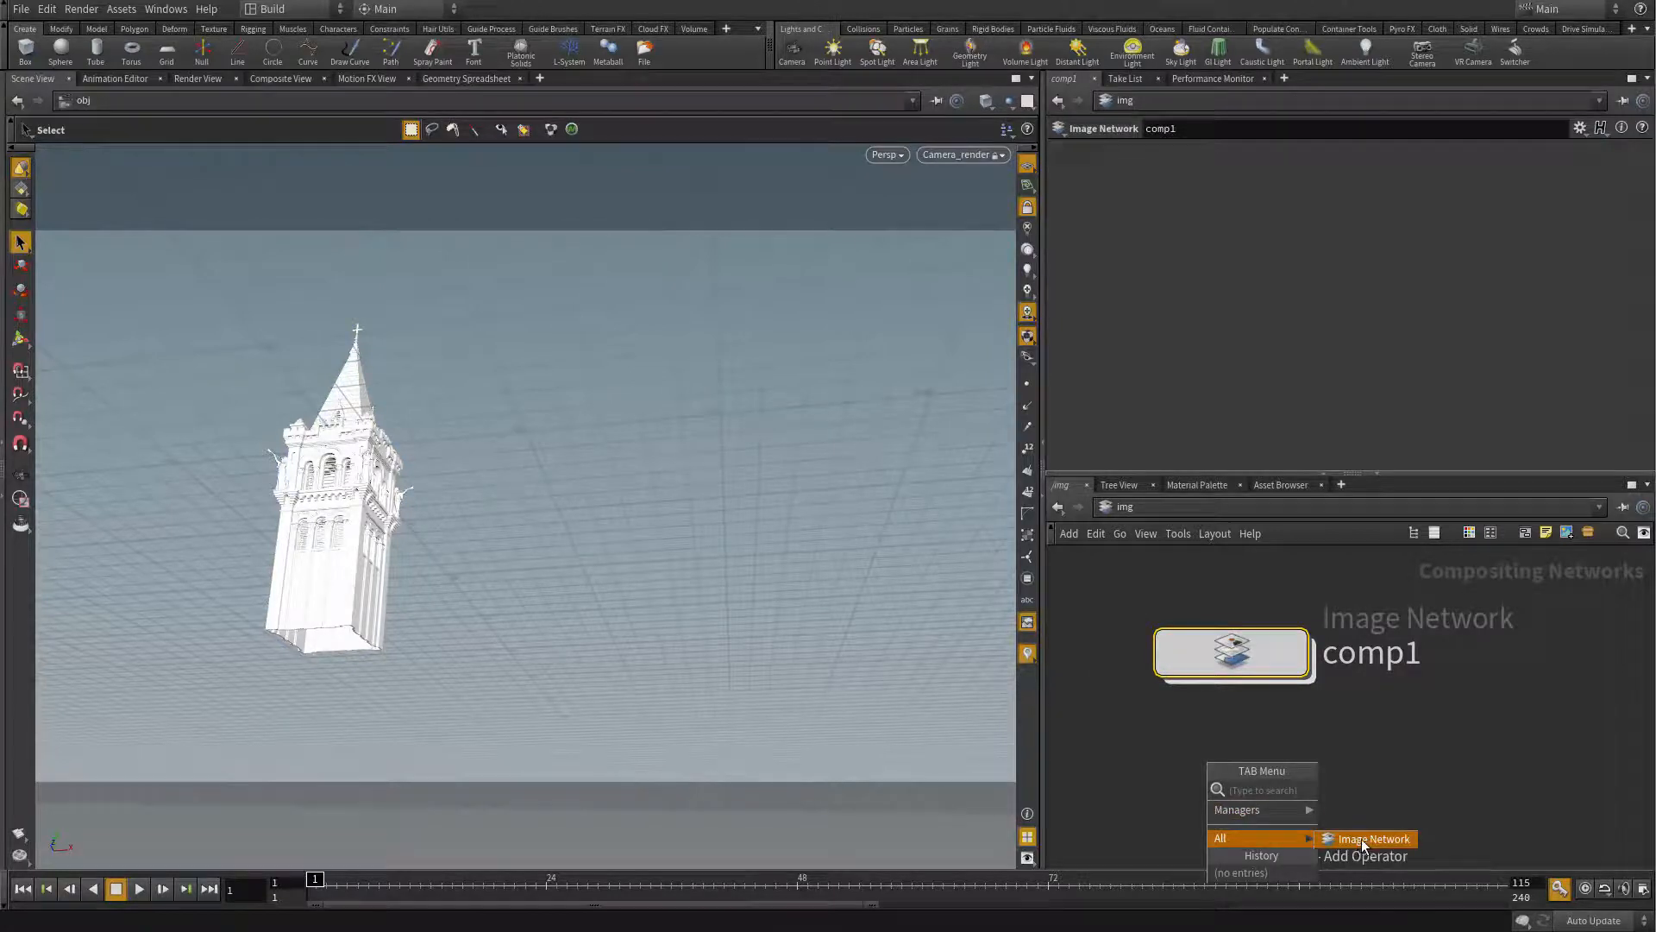
double_click(1244, 652)
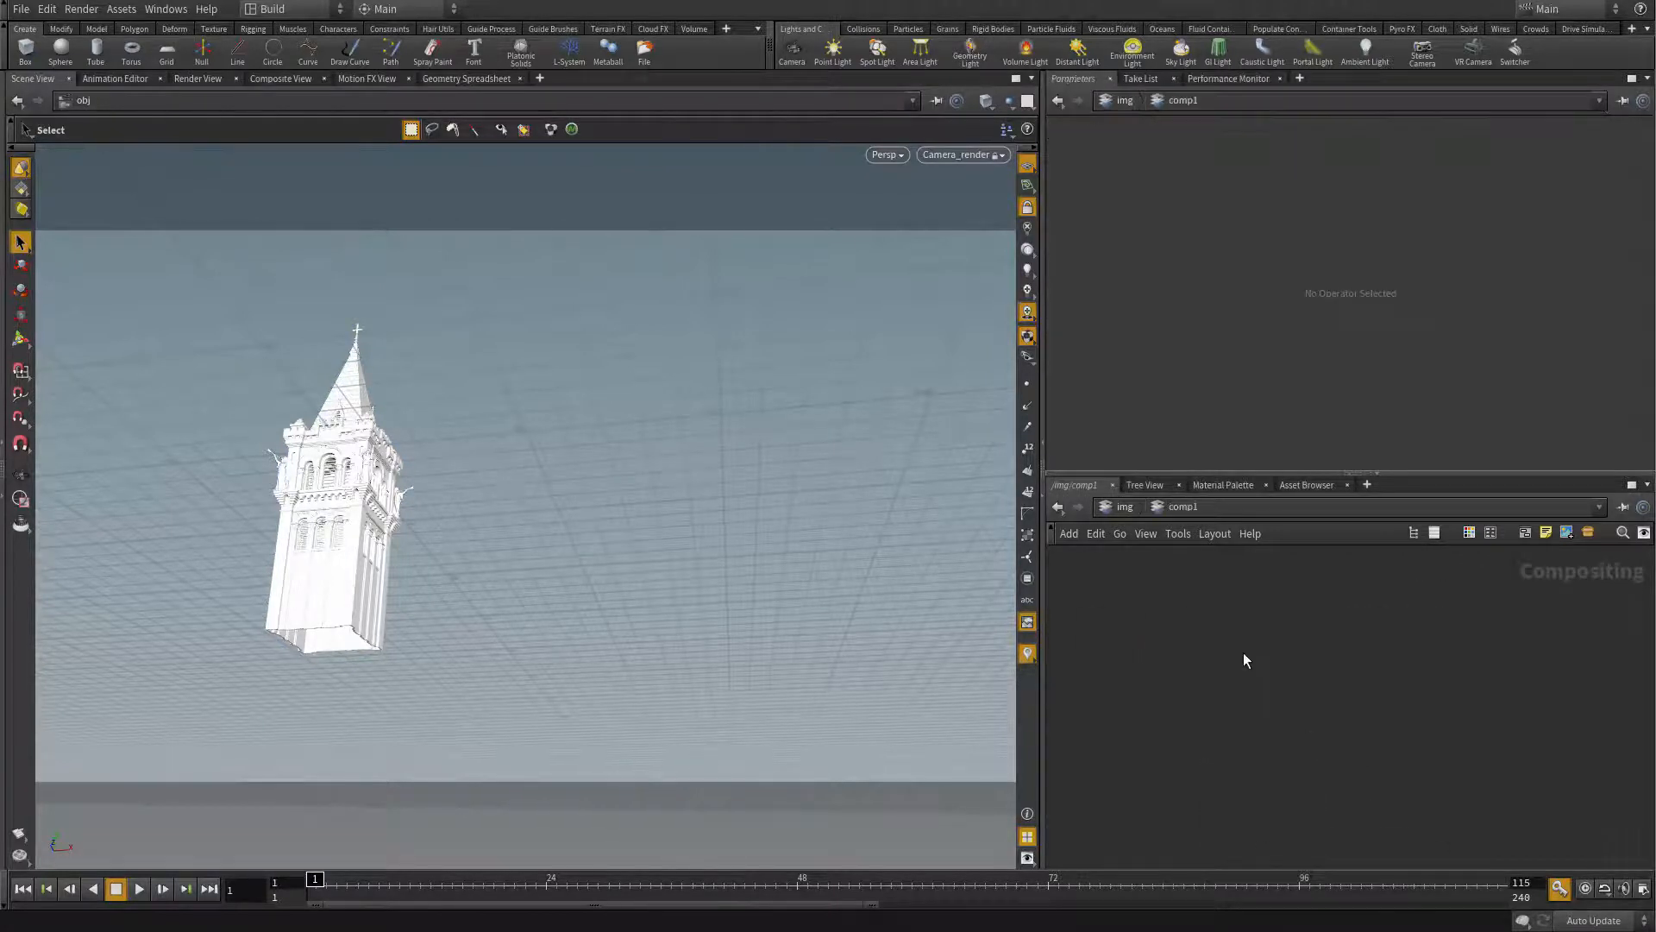
Step: Add a File node to the comp1 compositing network
key("Tab")
type("fil")
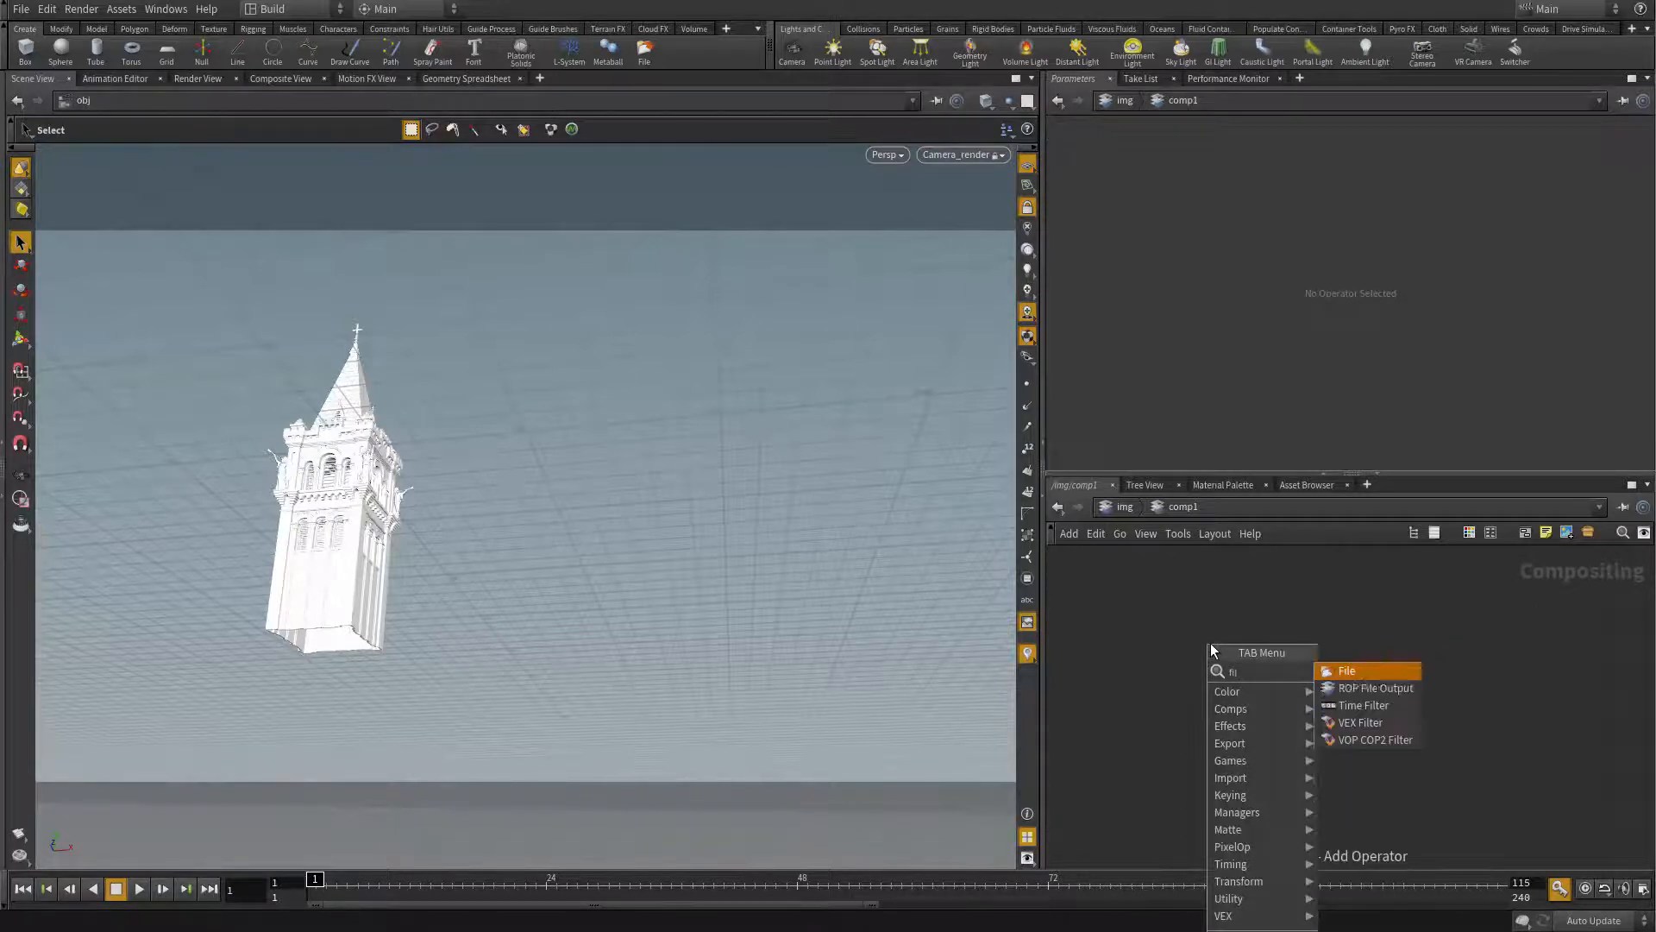
key("Return")
left_click(1202, 652)
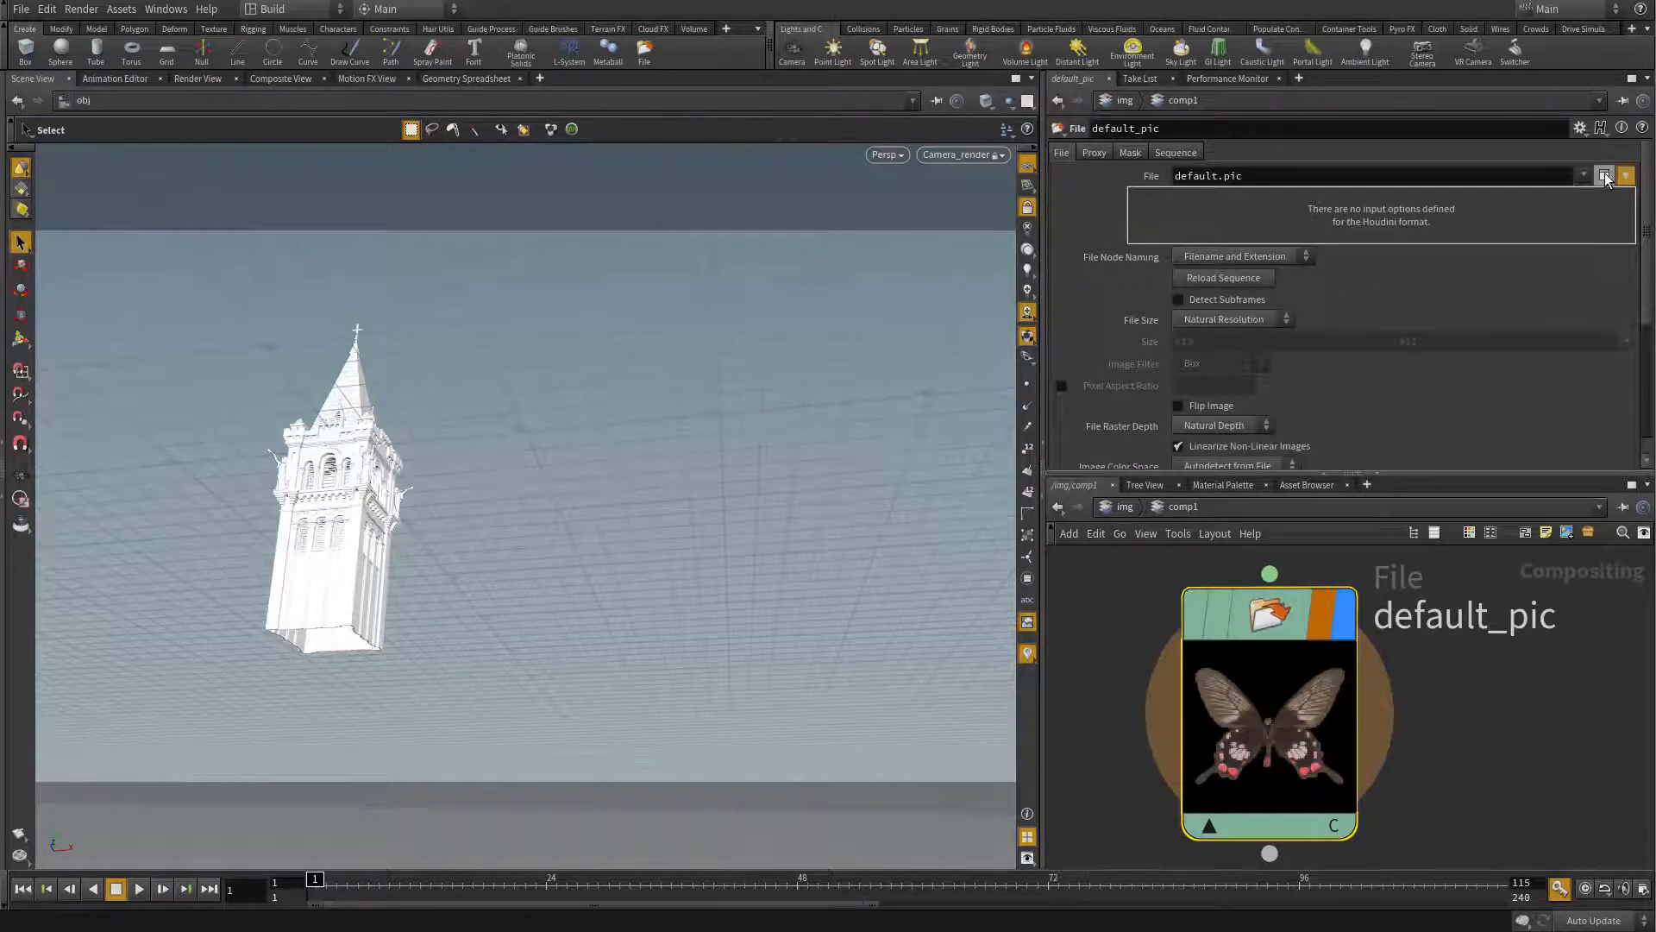
Step: Load the $JOB/movies/stablelized.$F4.jpg sequence into the File node and scrub the timeline to frame 61
left_click(1606, 179)
left_click_drag(880, 143, 1163, 214)
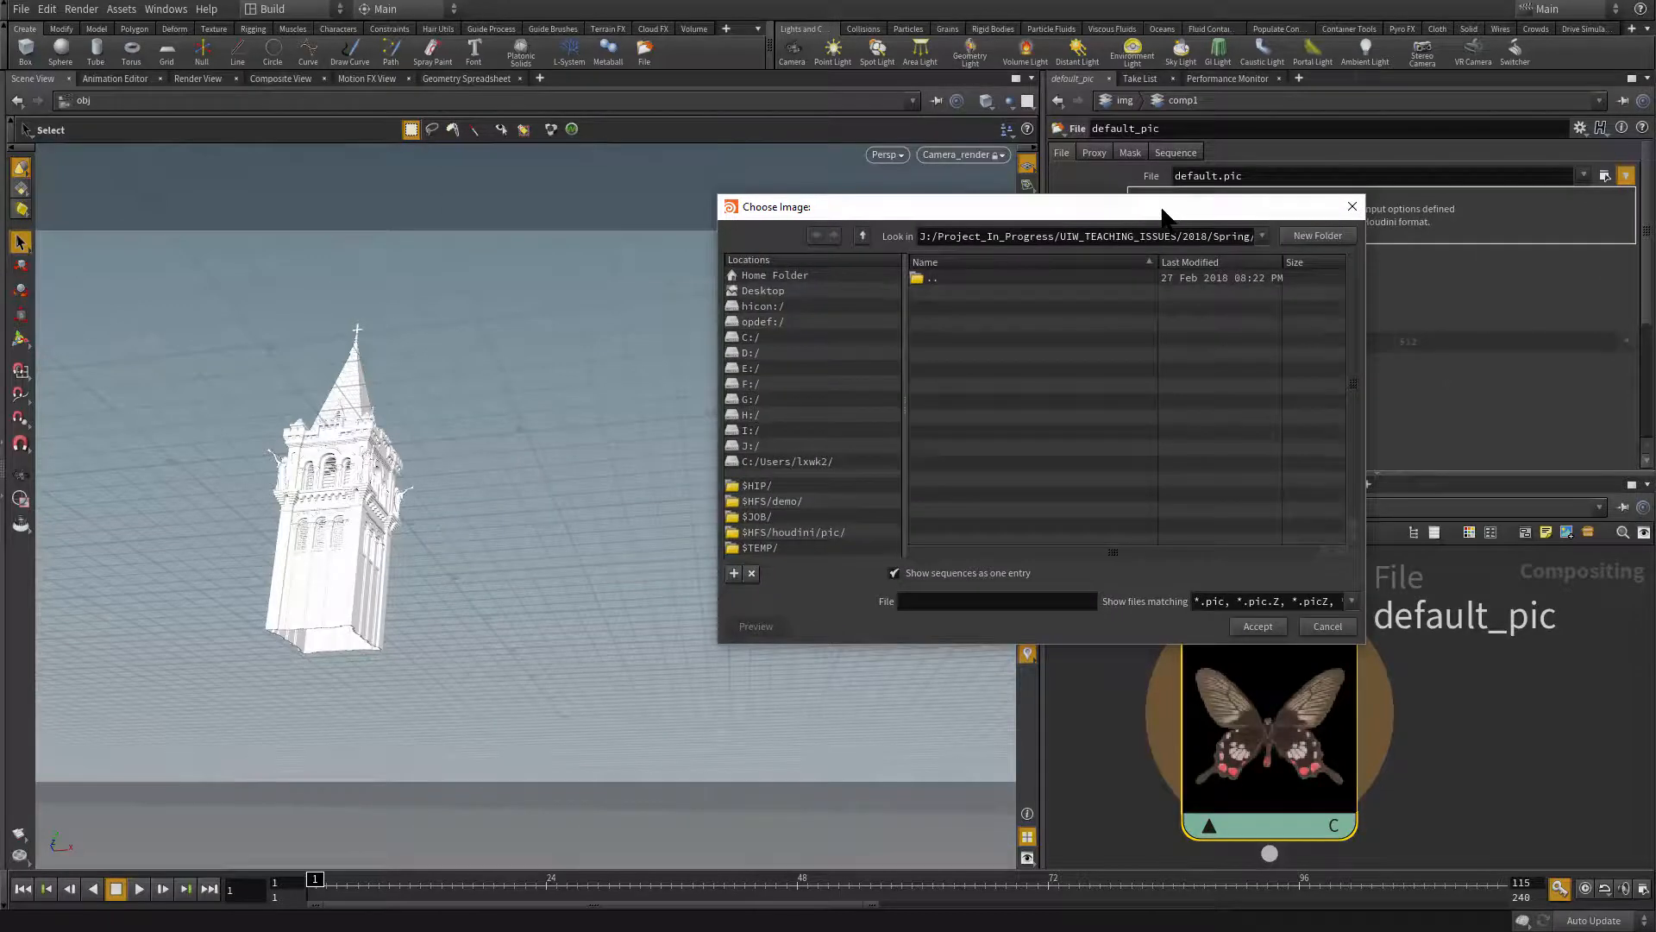
left_click(800, 517)
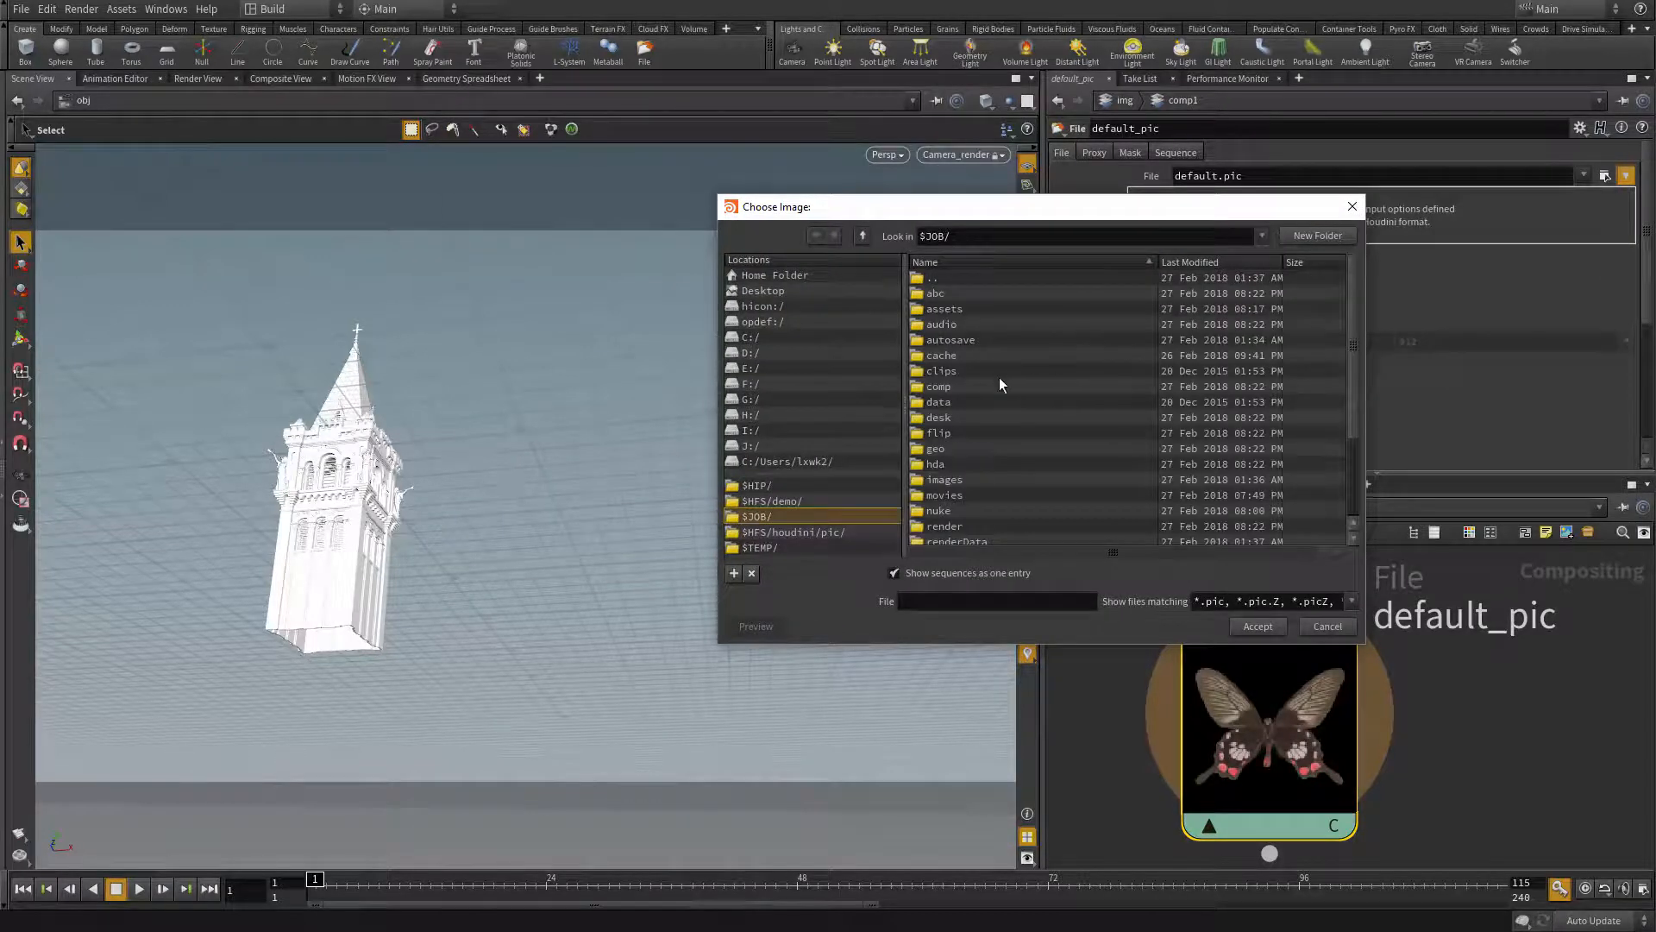
scroll(974, 472, "down", 1)
double_click(975, 476)
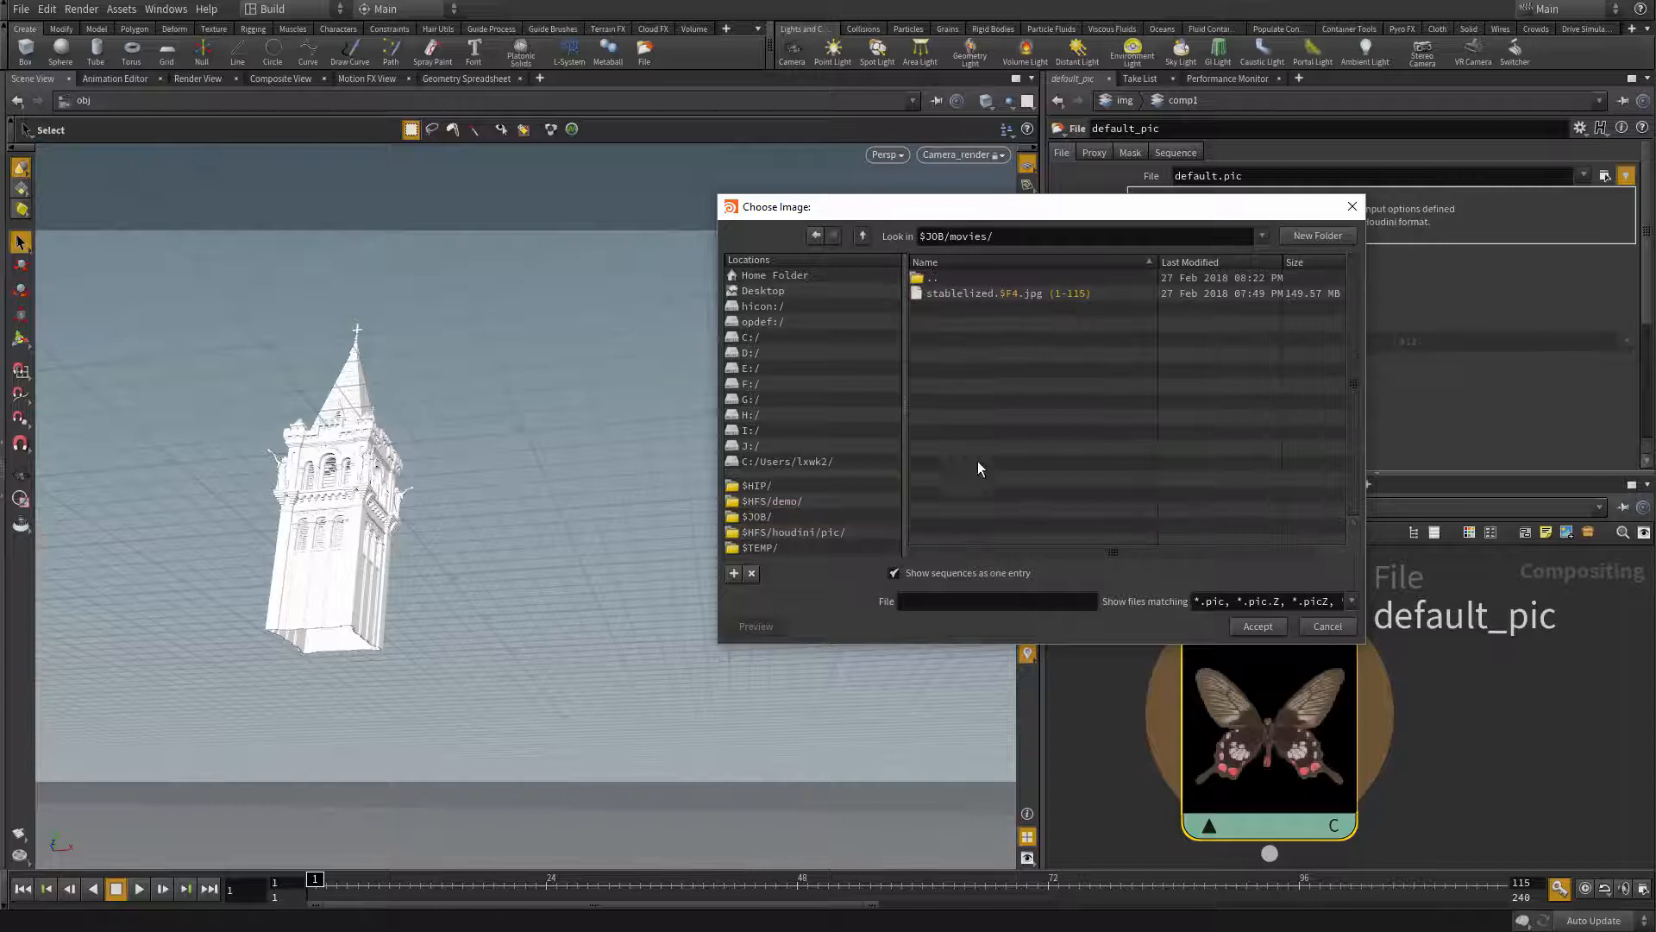
left_click(1002, 295)
left_click(1244, 624)
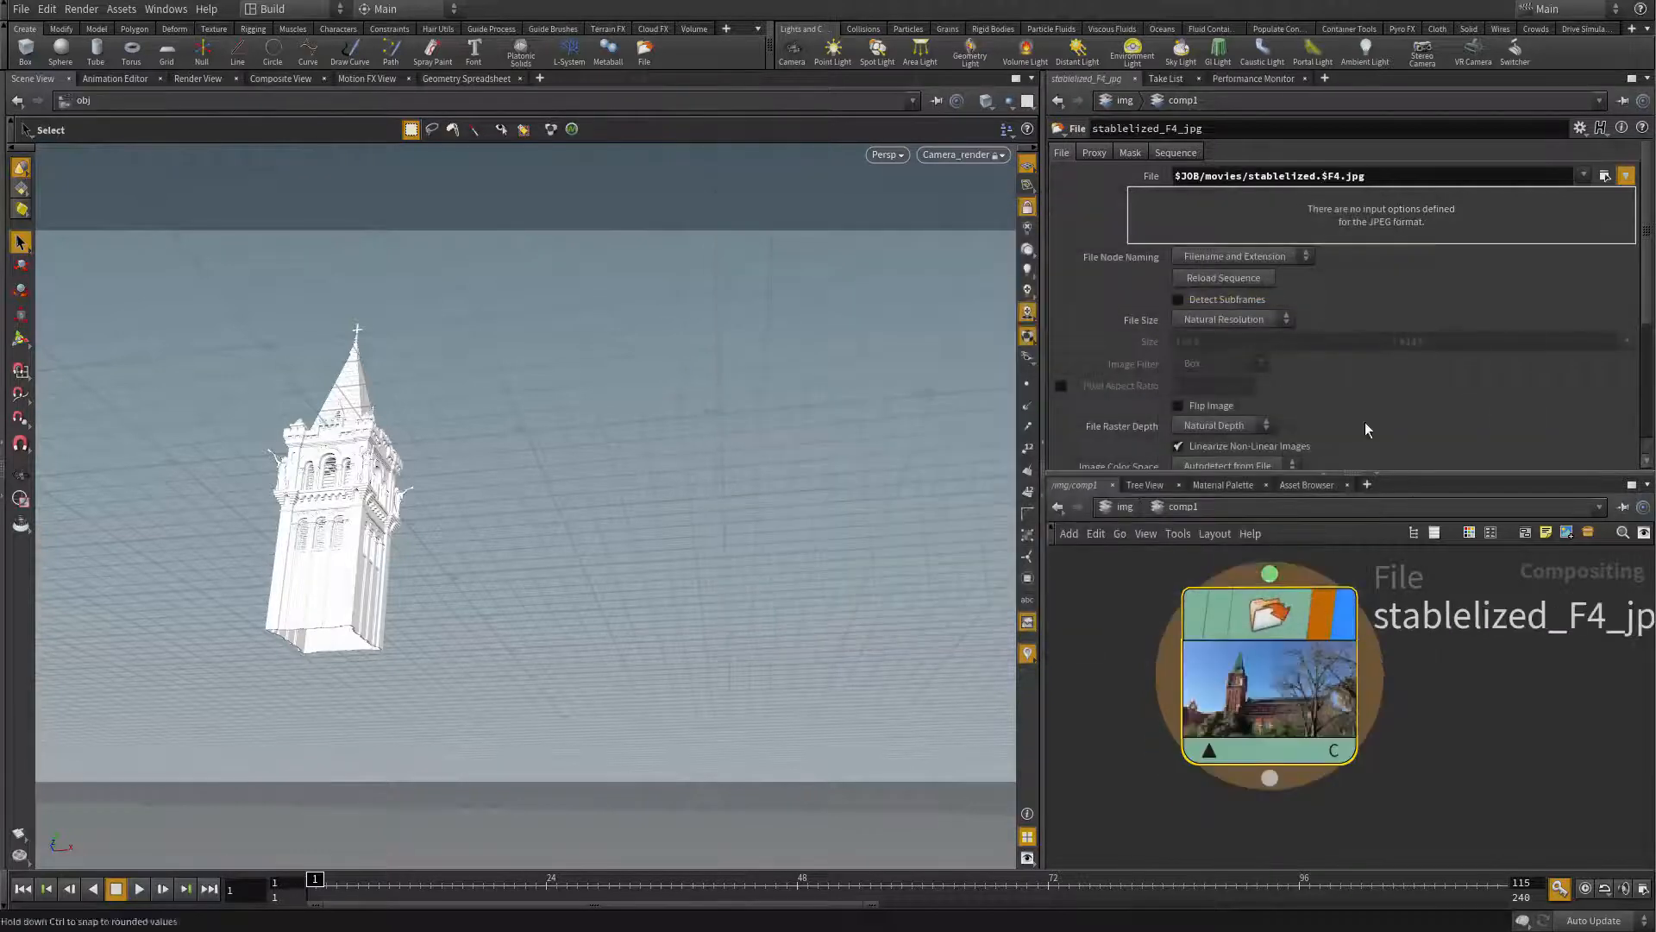
left_click_drag(316, 886, 1090, 886)
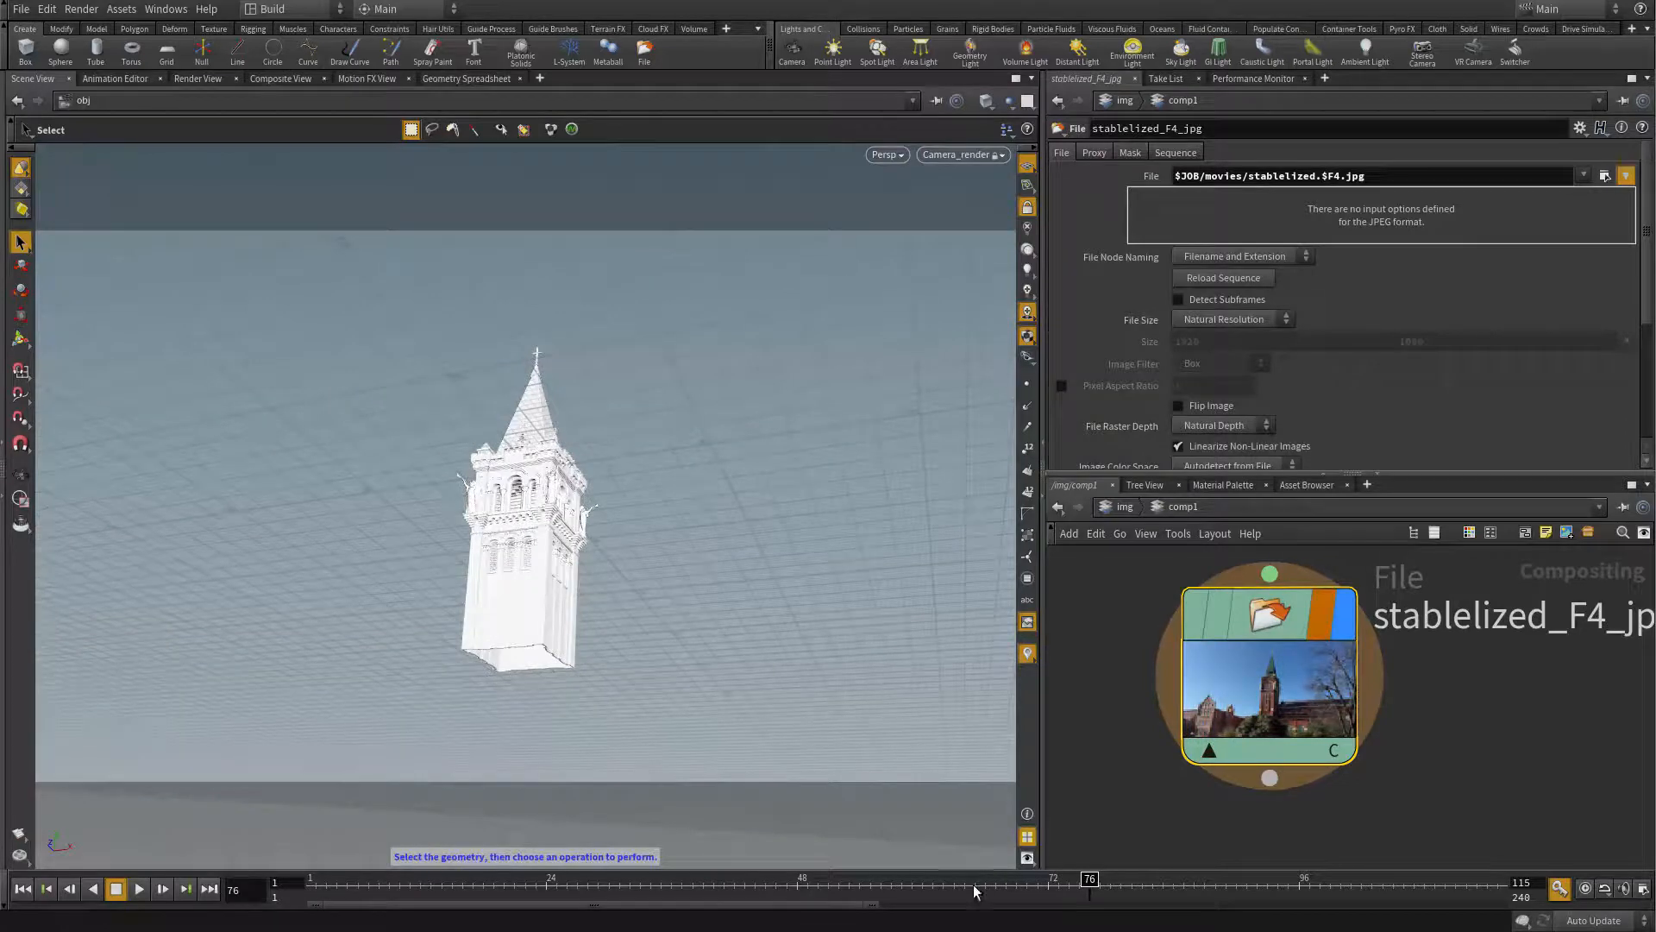
left_click_drag(976, 892, 933, 889)
Step: Compare the individual-file and single-sequence listings in the image chooser, and reselect the stablelized.$F4.jpg sequence
left_click(1625, 177)
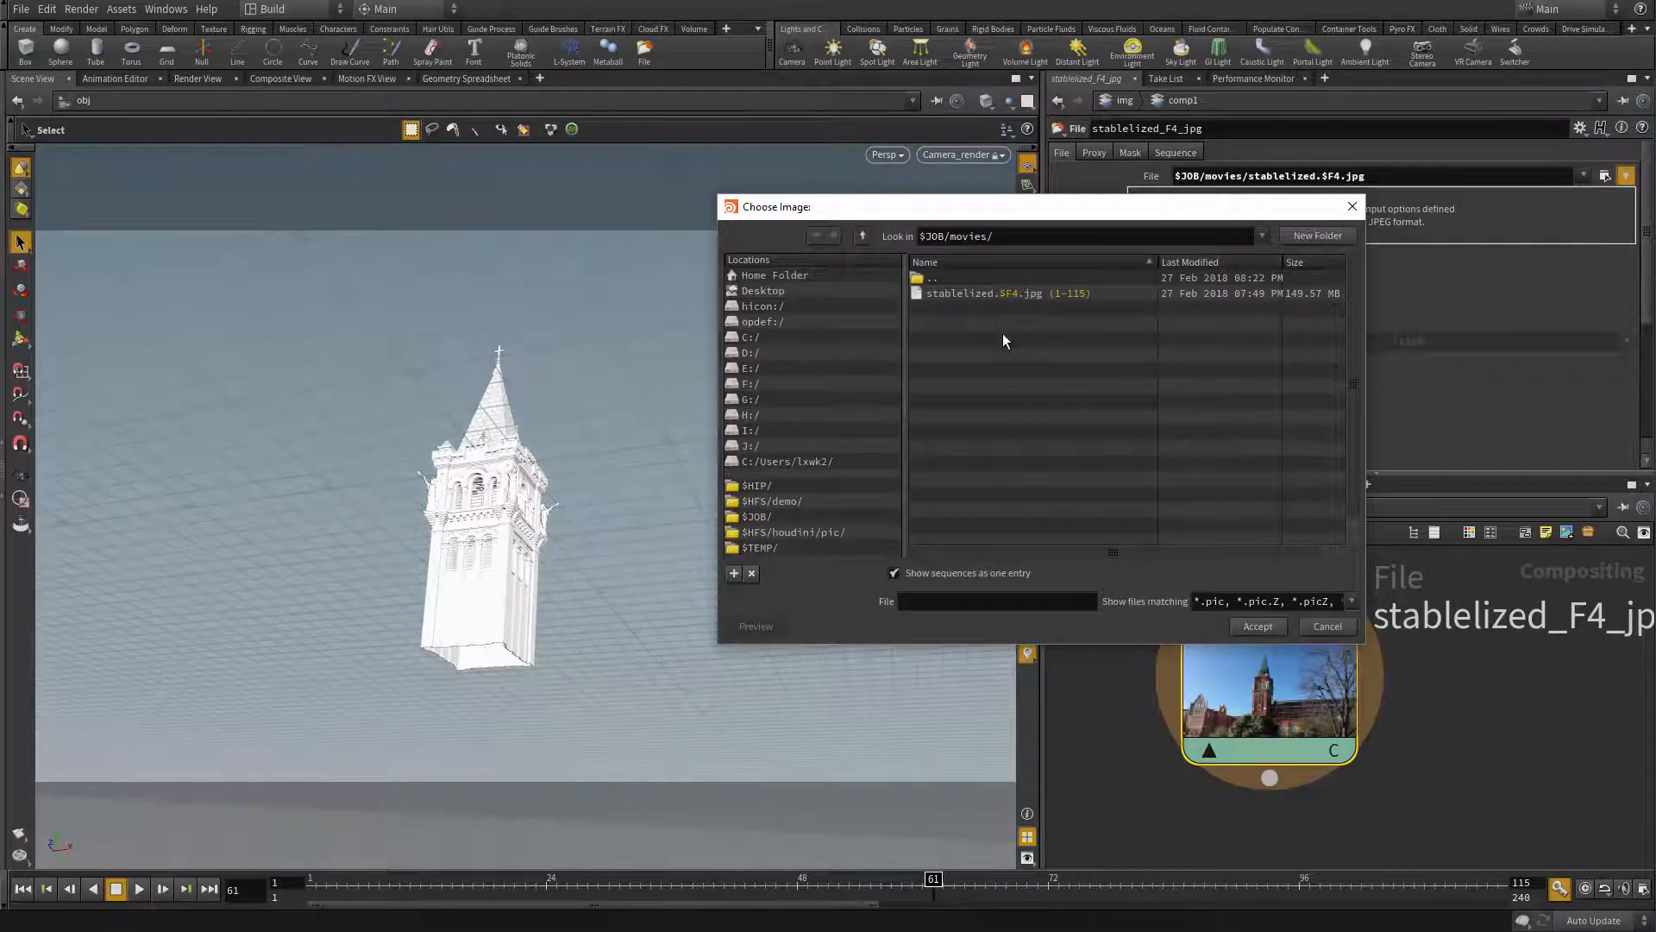
left_click(905, 576)
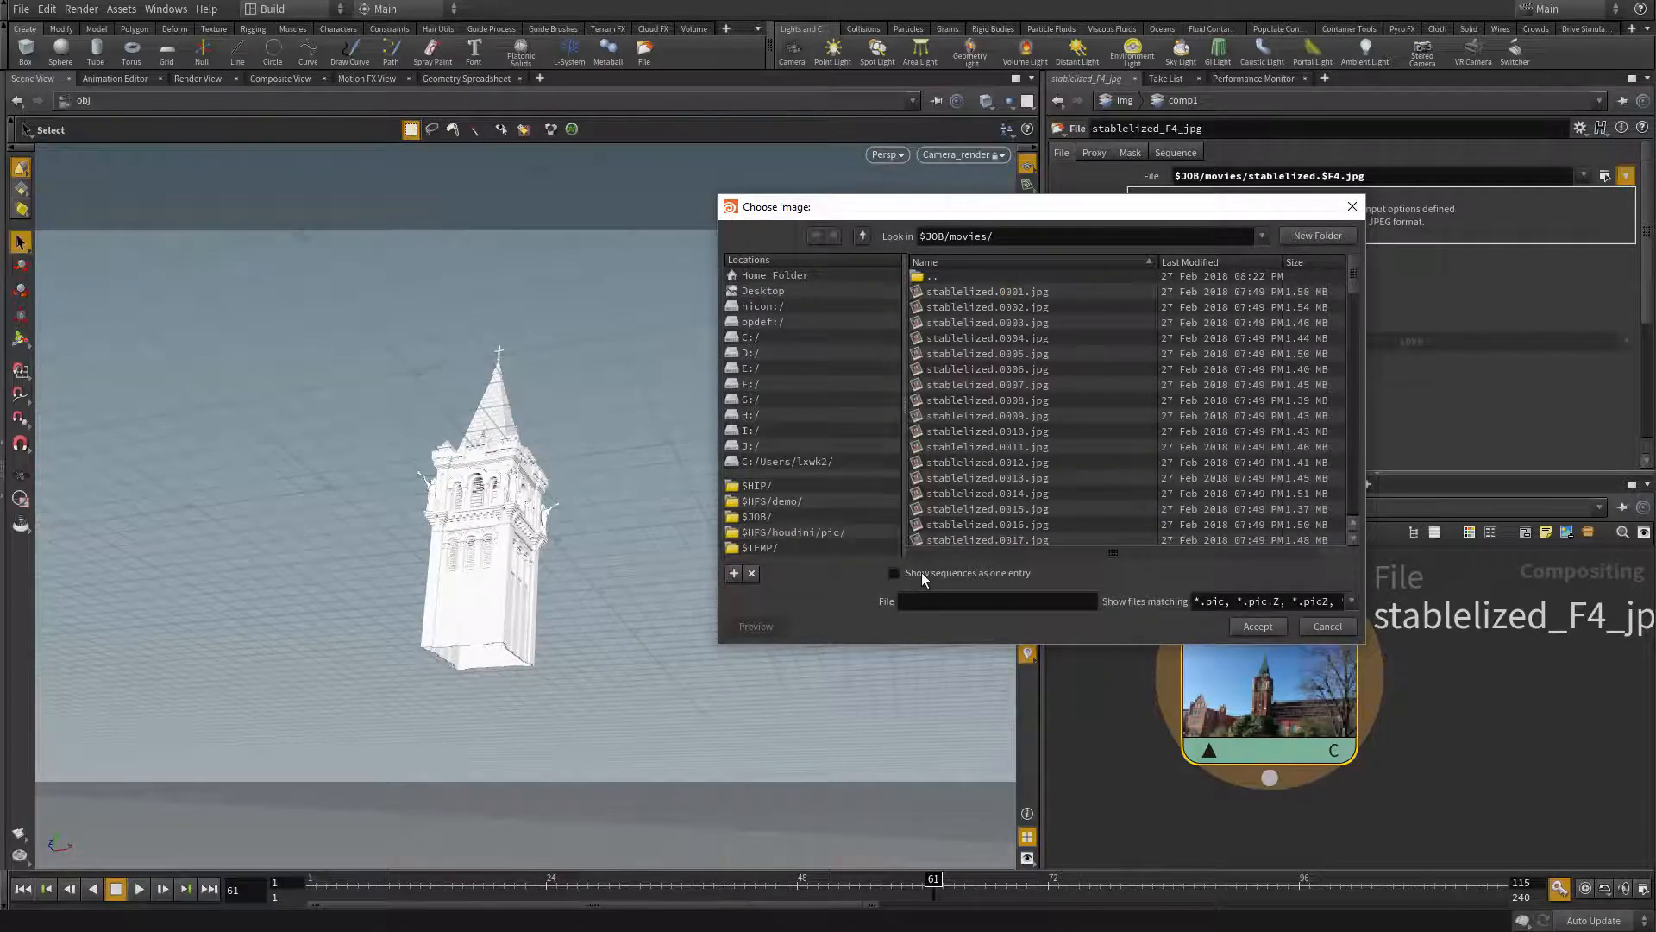
left_click(893, 573)
left_click(1018, 291)
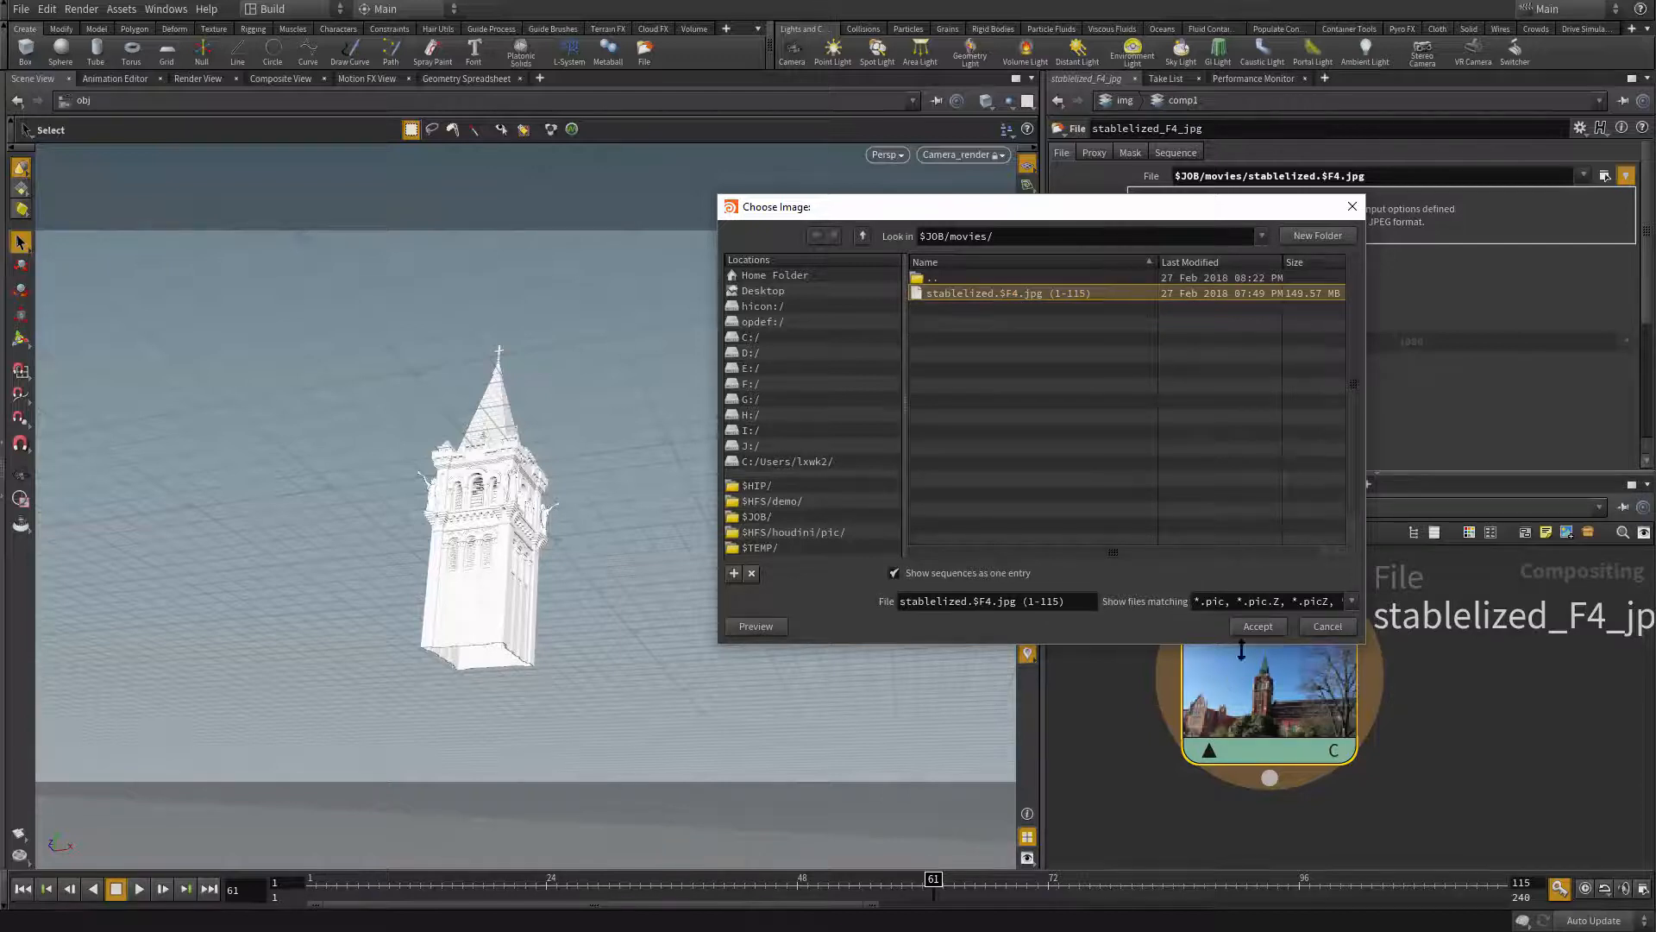
left_click(1257, 626)
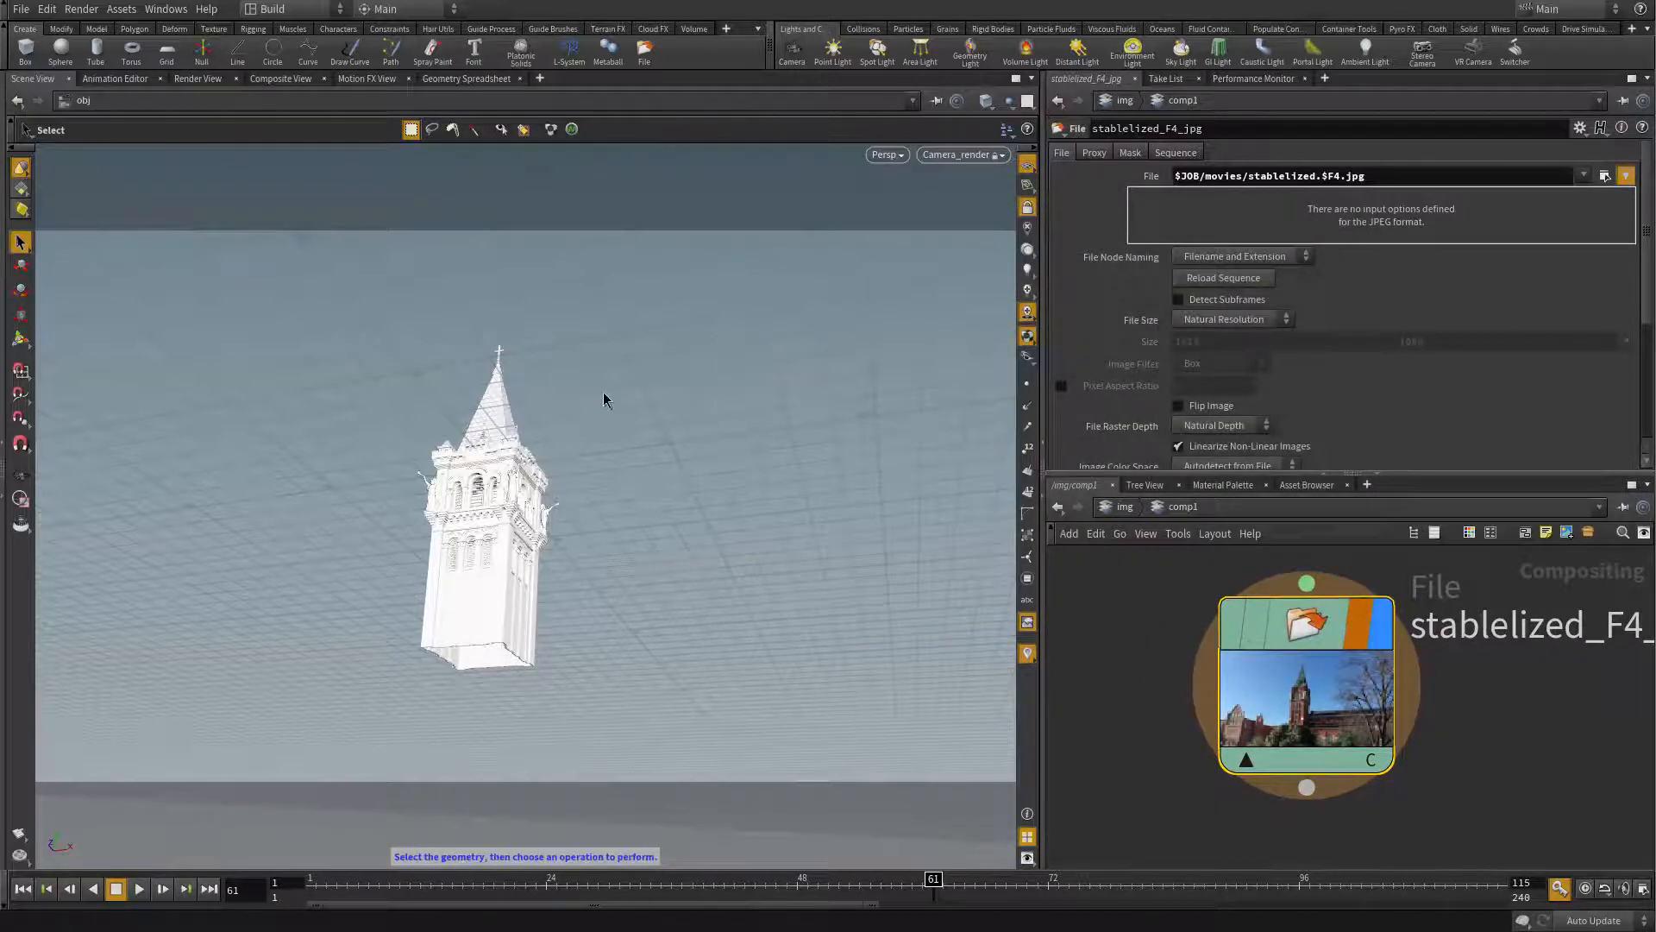
Step: Set the viewport's camera background to a COP image using the /img/comp1/stablelized_F4_jpg operator
key("d")
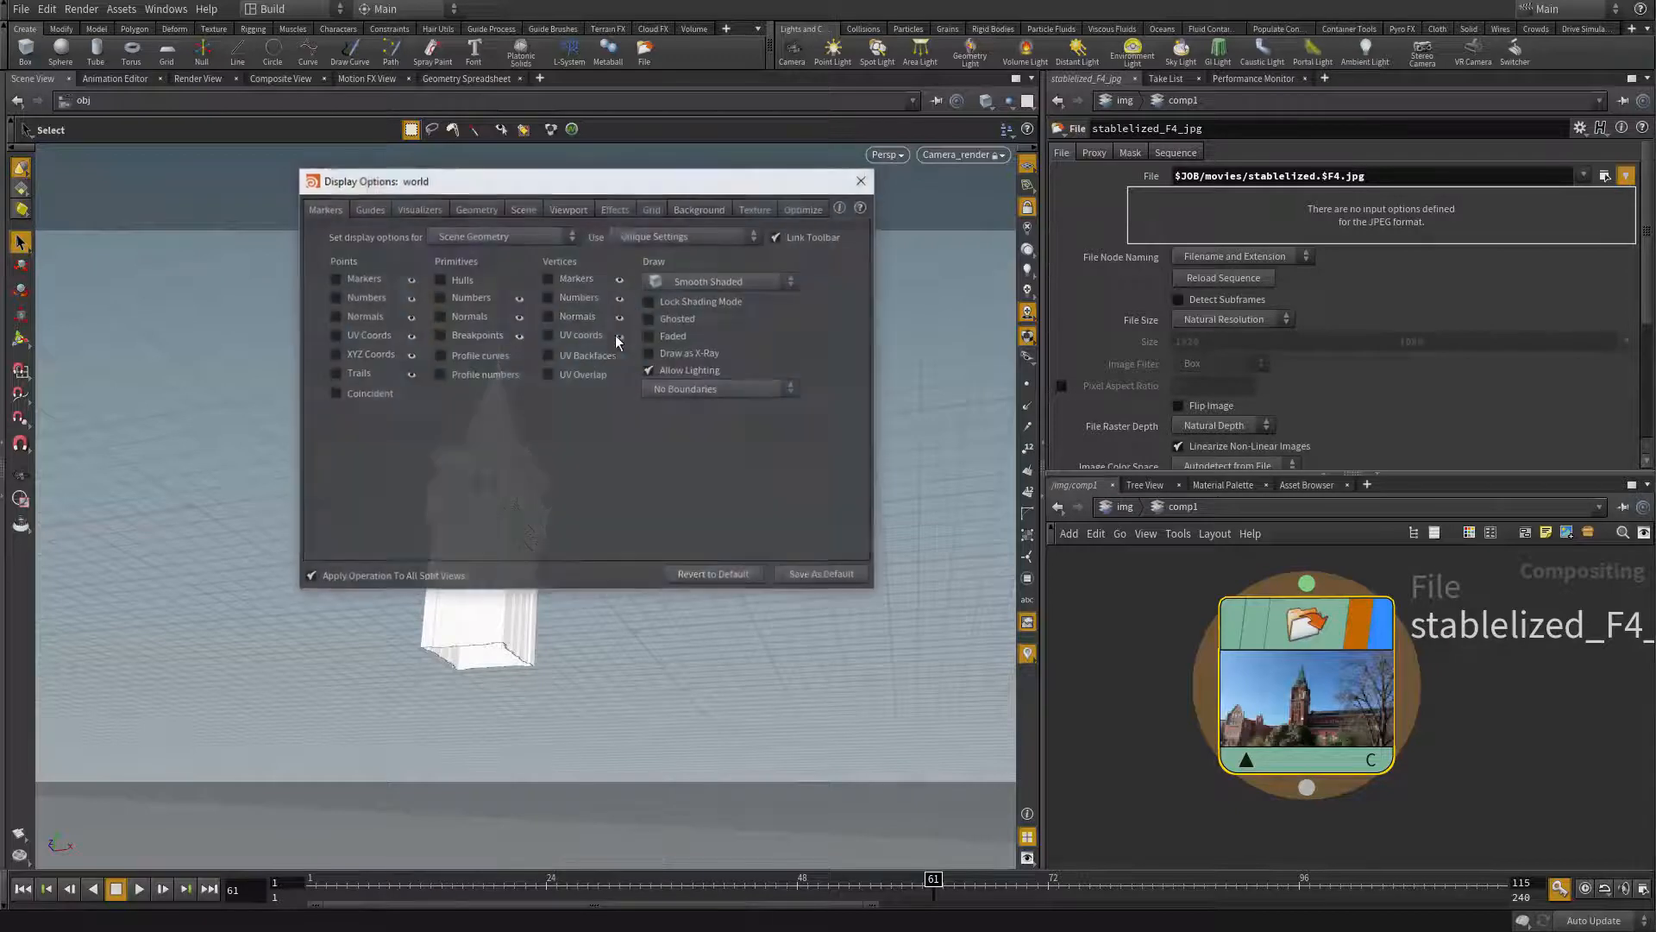
left_click_drag(634, 188, 892, 231)
left_click(948, 251)
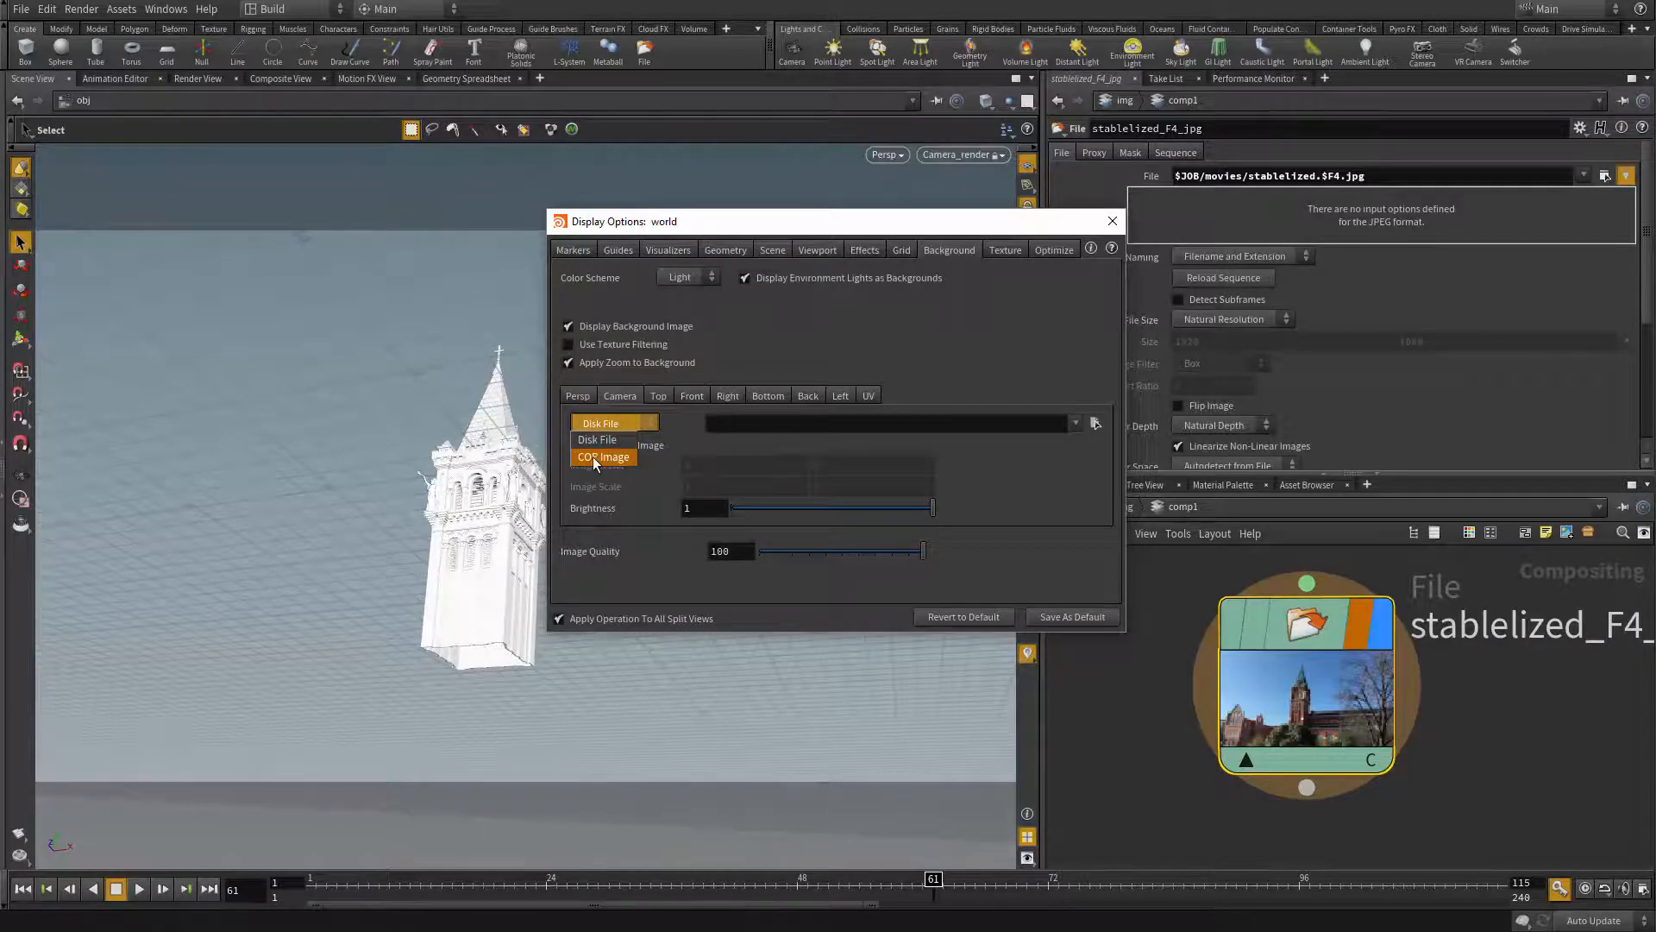
left_click(1093, 425)
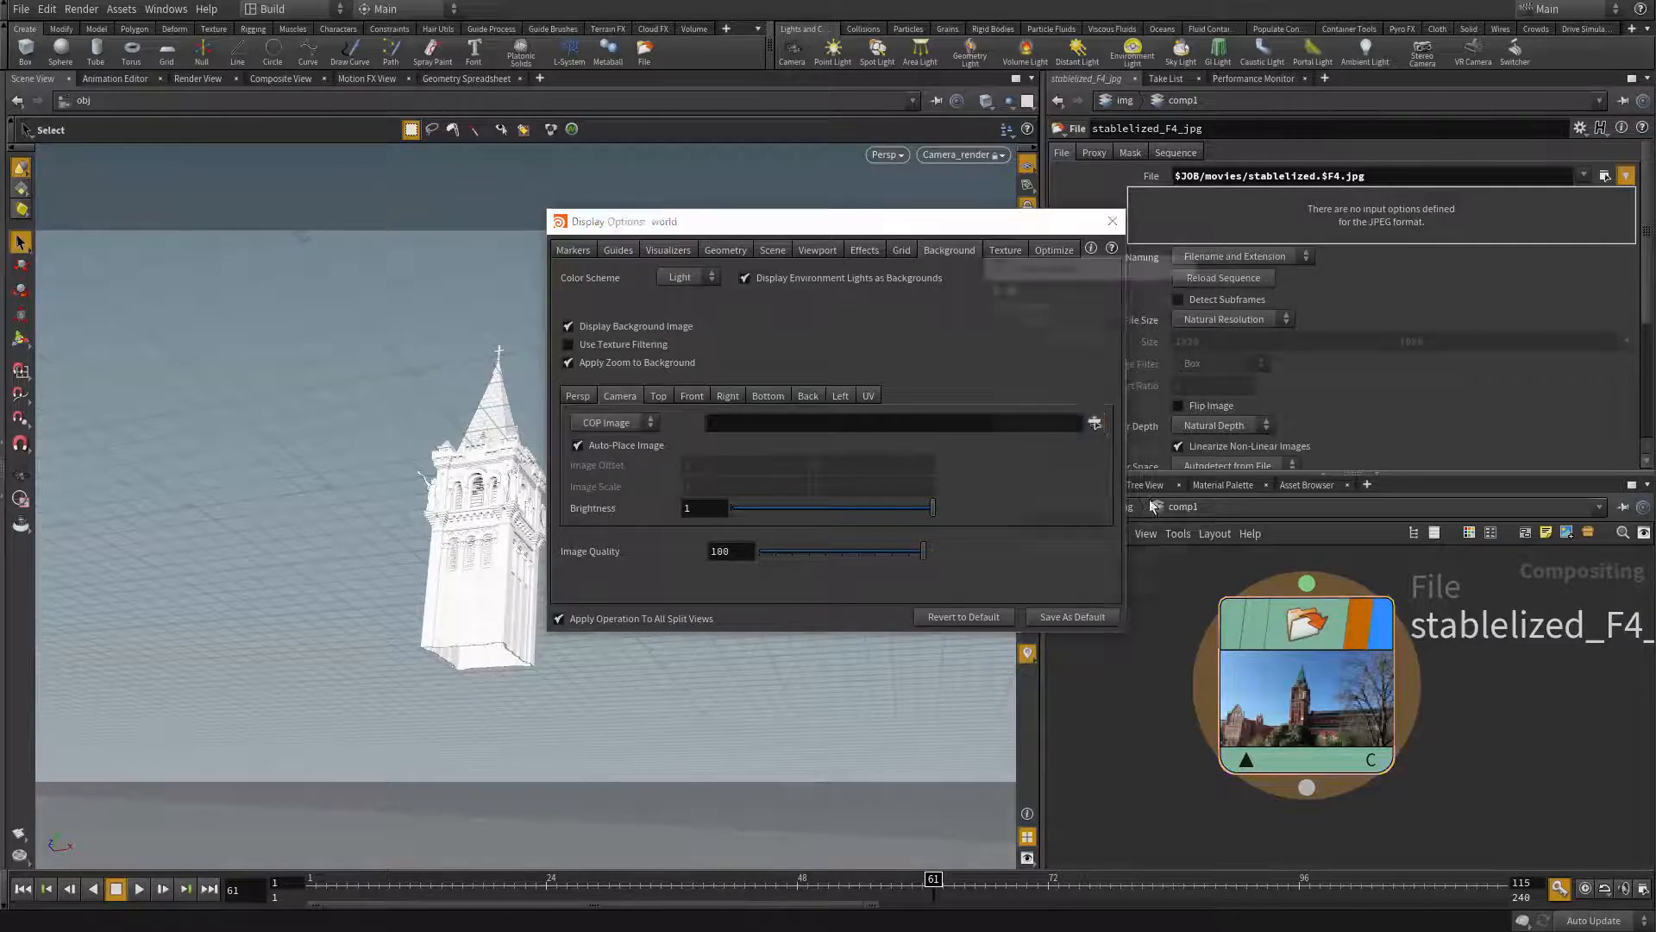
left_click(1139, 352)
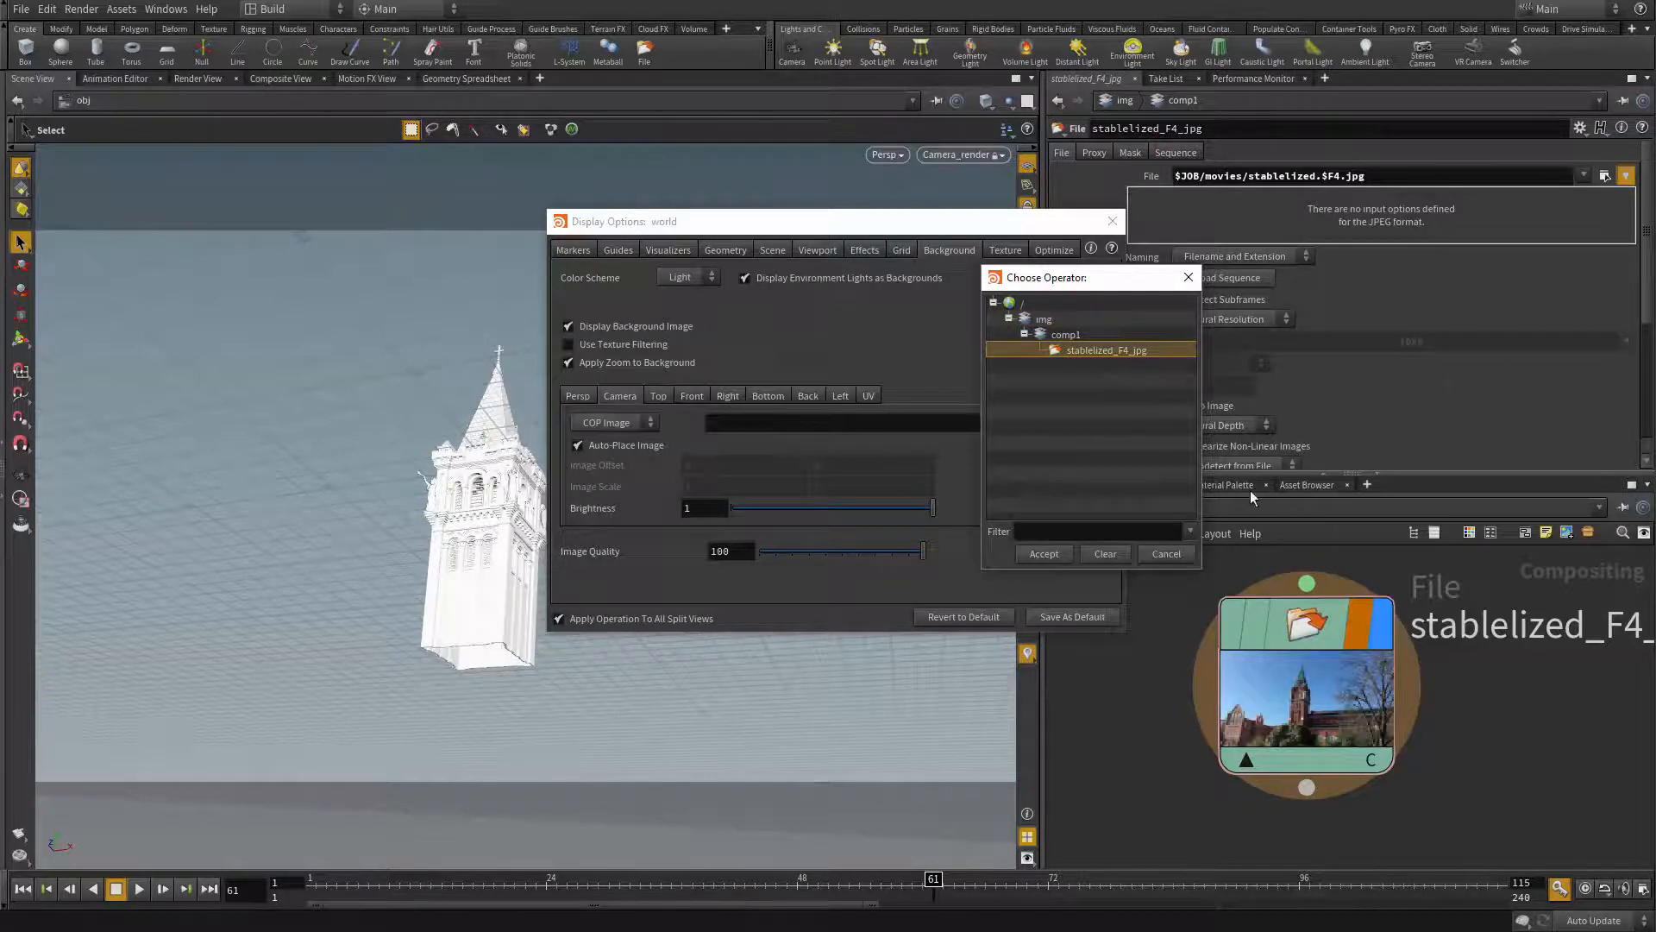
left_click(1045, 554)
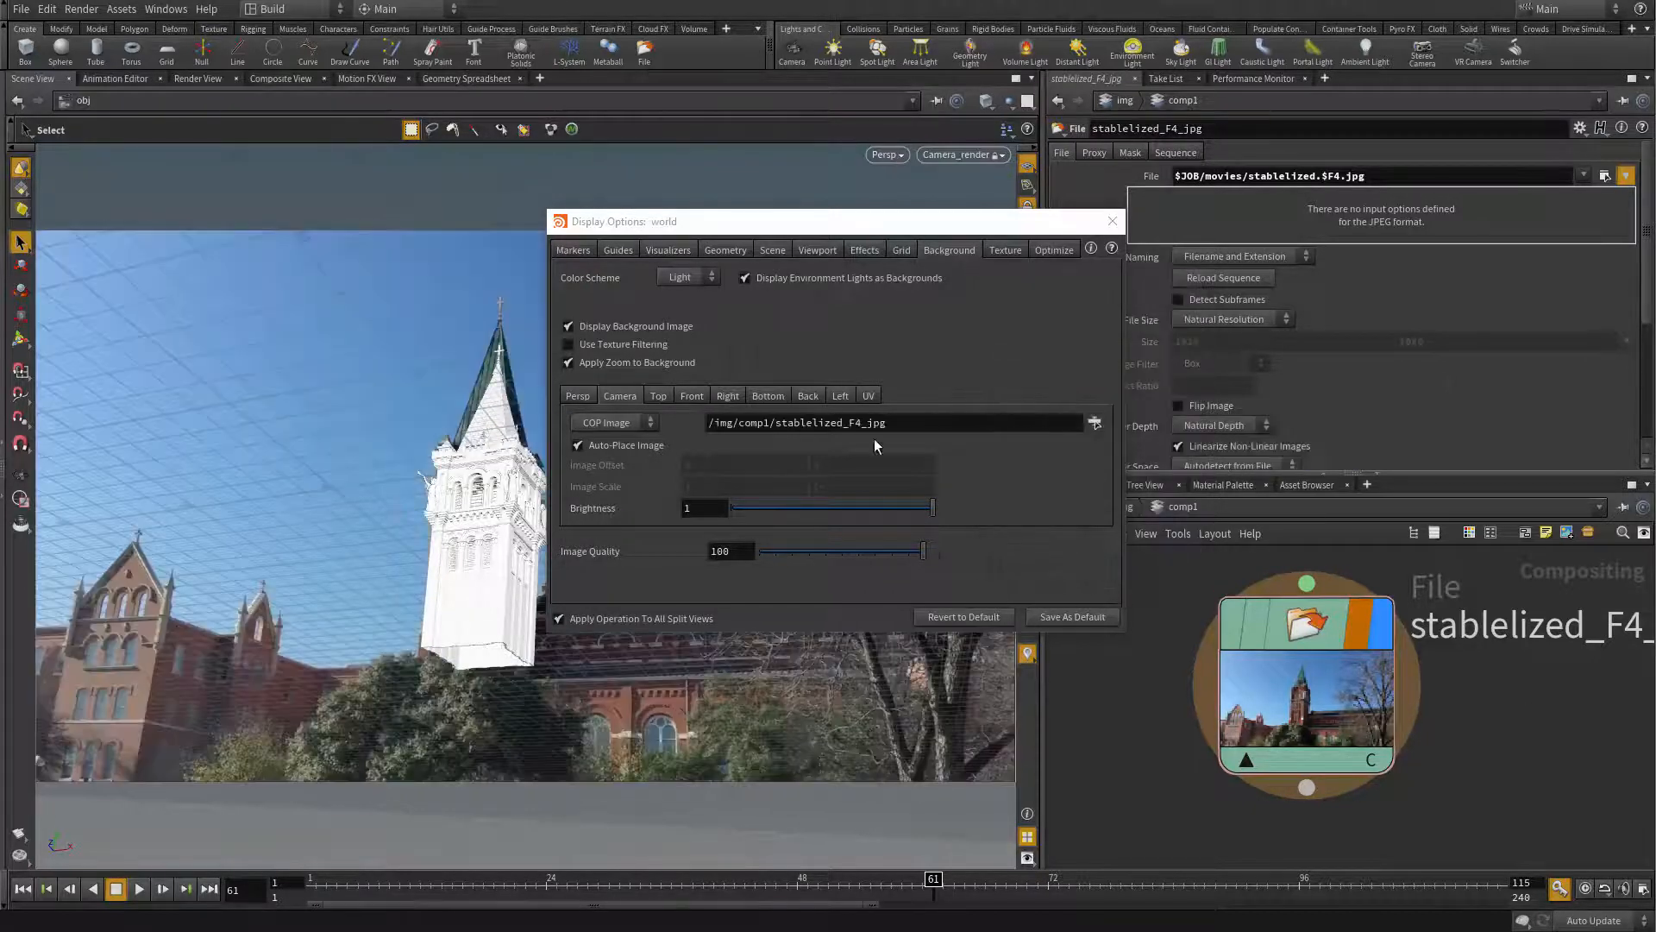
Step: Close the display options, then scrub and play the timeline to check the chapel model against the background footage
left_click(1111, 221)
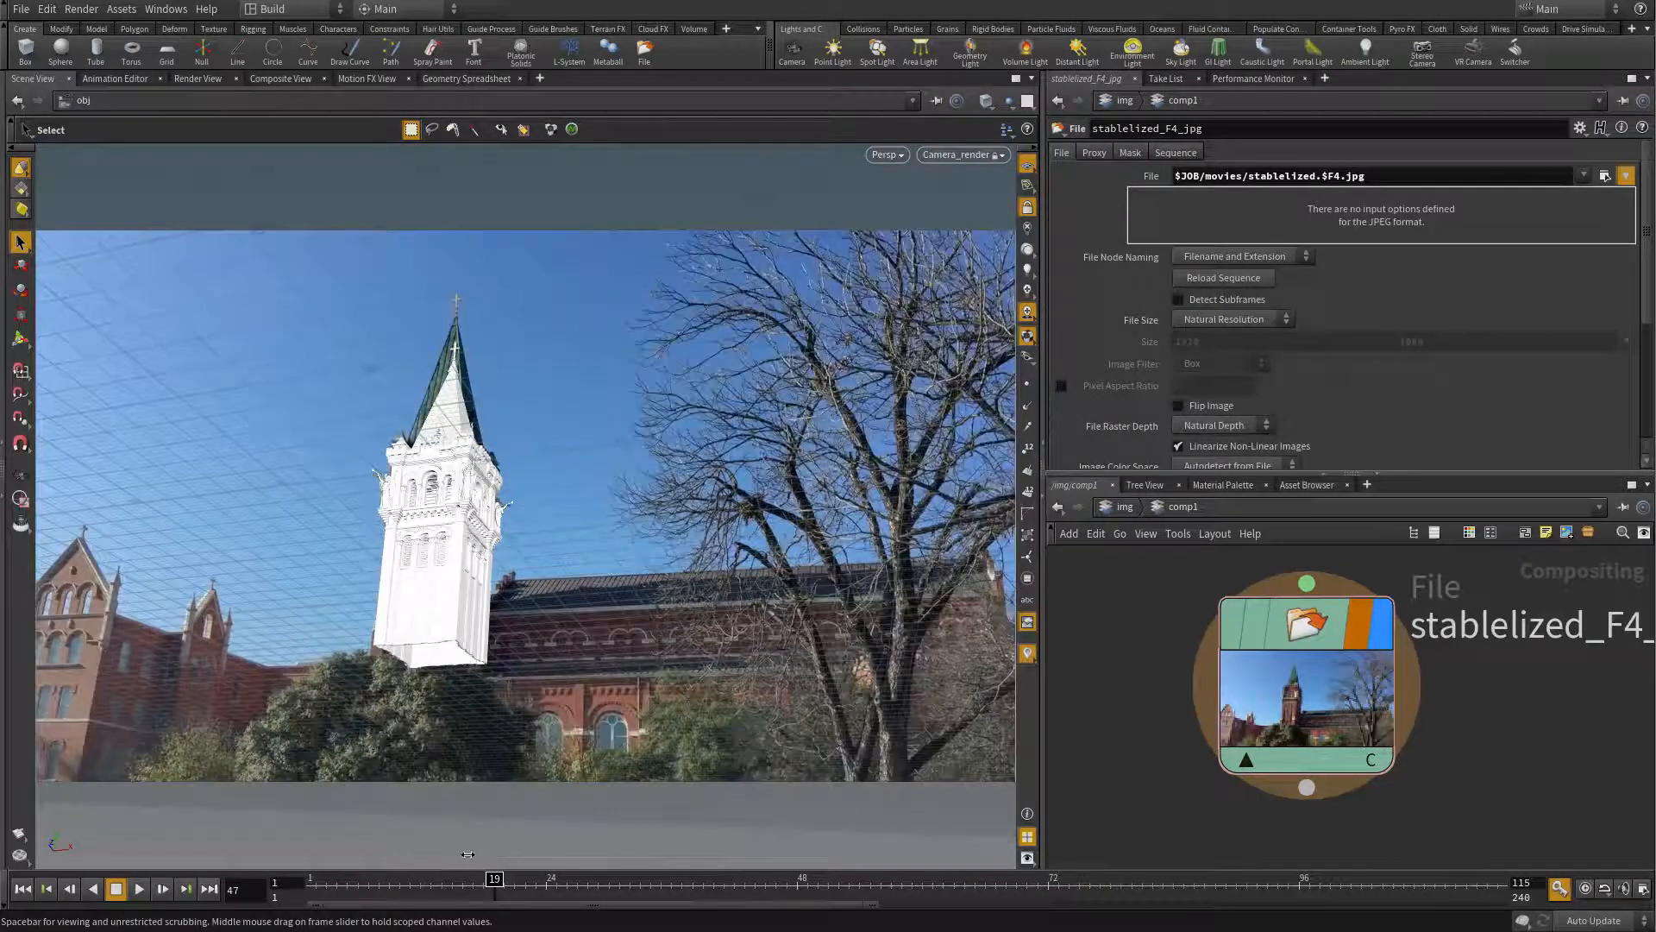
left_click_drag(449, 878, 494, 878)
left_click(906, 884)
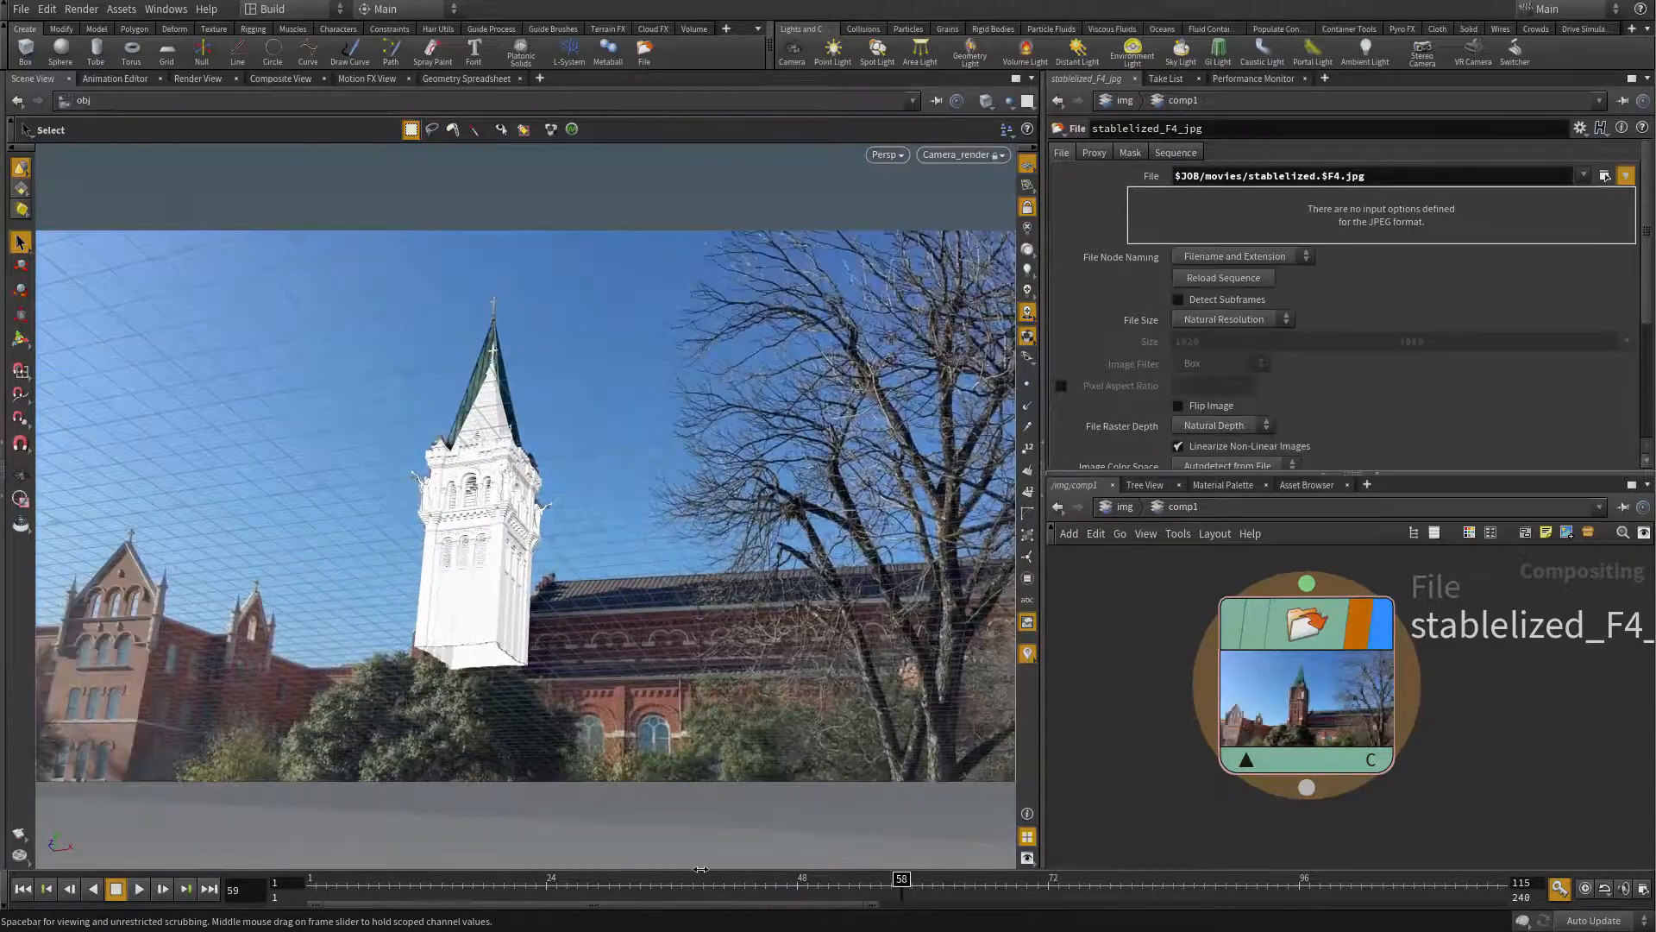
mouse_move(701, 870)
left_mouse_down()
mouse_move(431, 901)
mouse_move(1165, 926)
mouse_move(737, 897)
mouse_move(306, 901)
left_mouse_up()
left_click(141, 891)
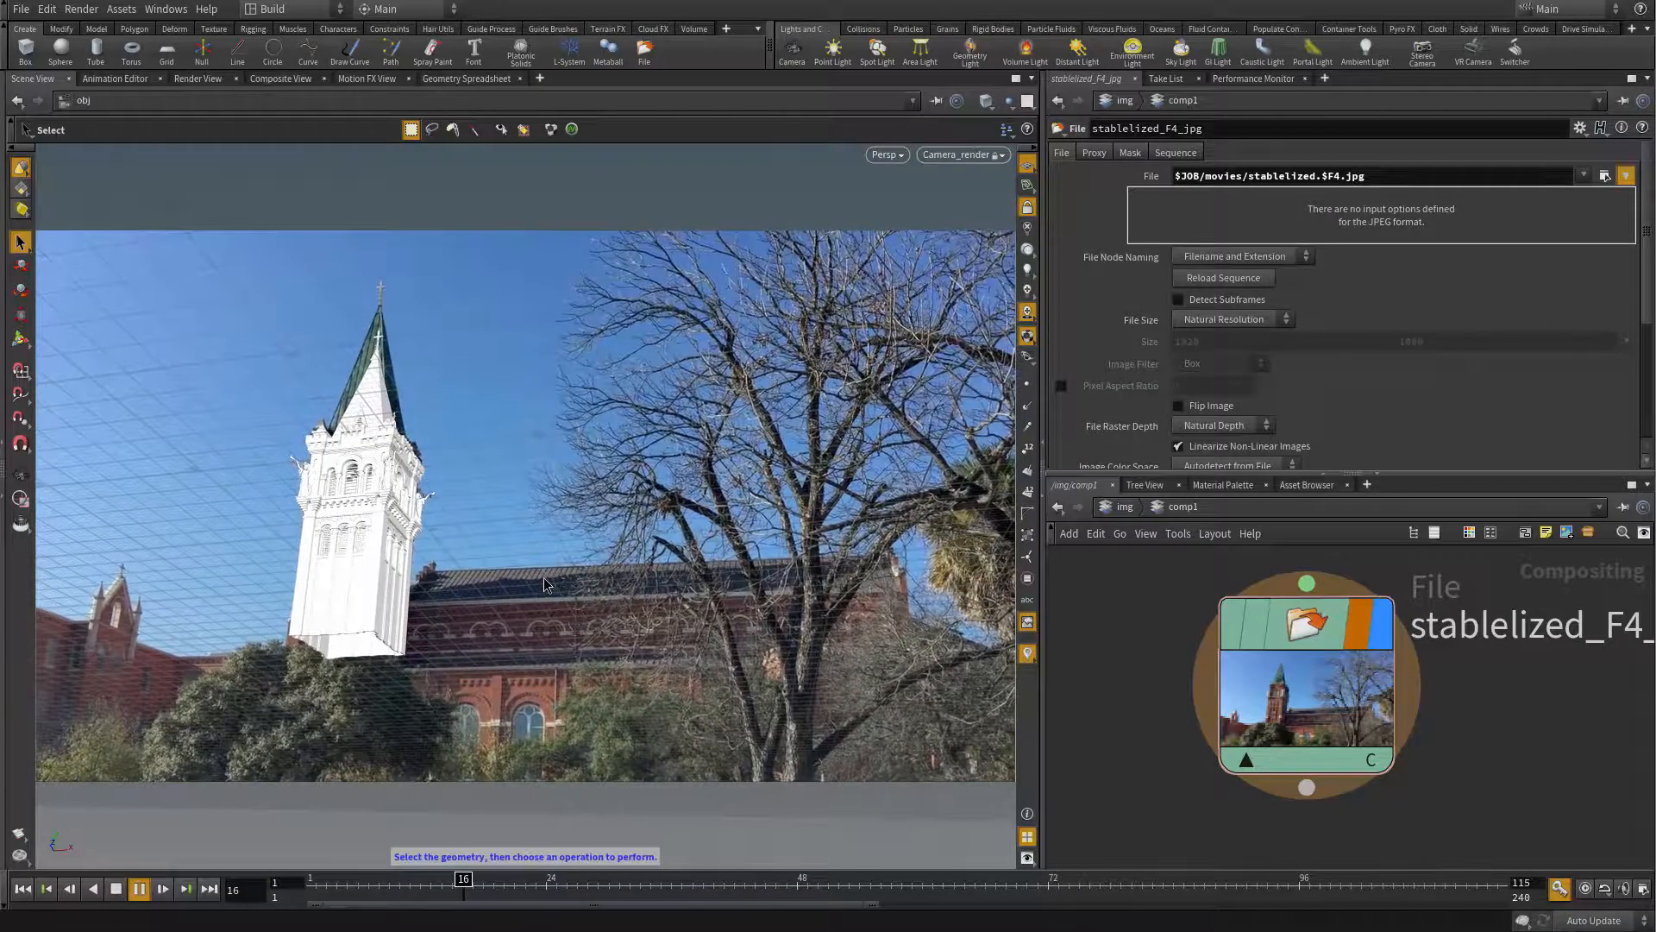
left_click(116, 891)
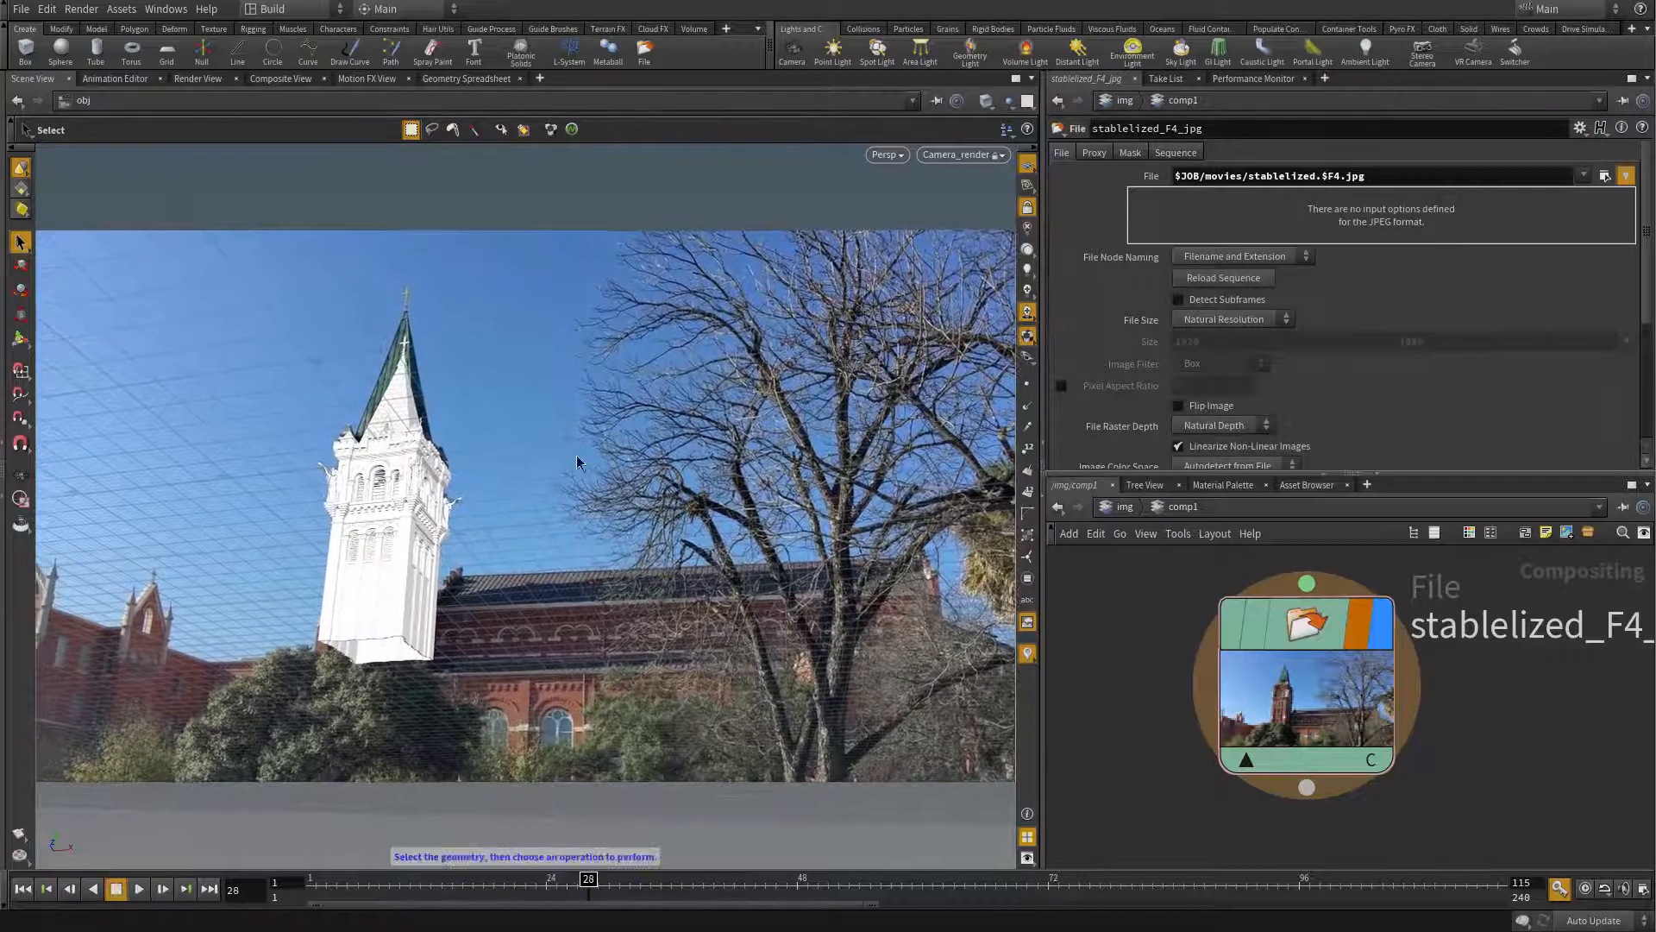
Step: Render frame 28 in the render view to check how the tower comes out
left_click(192, 79)
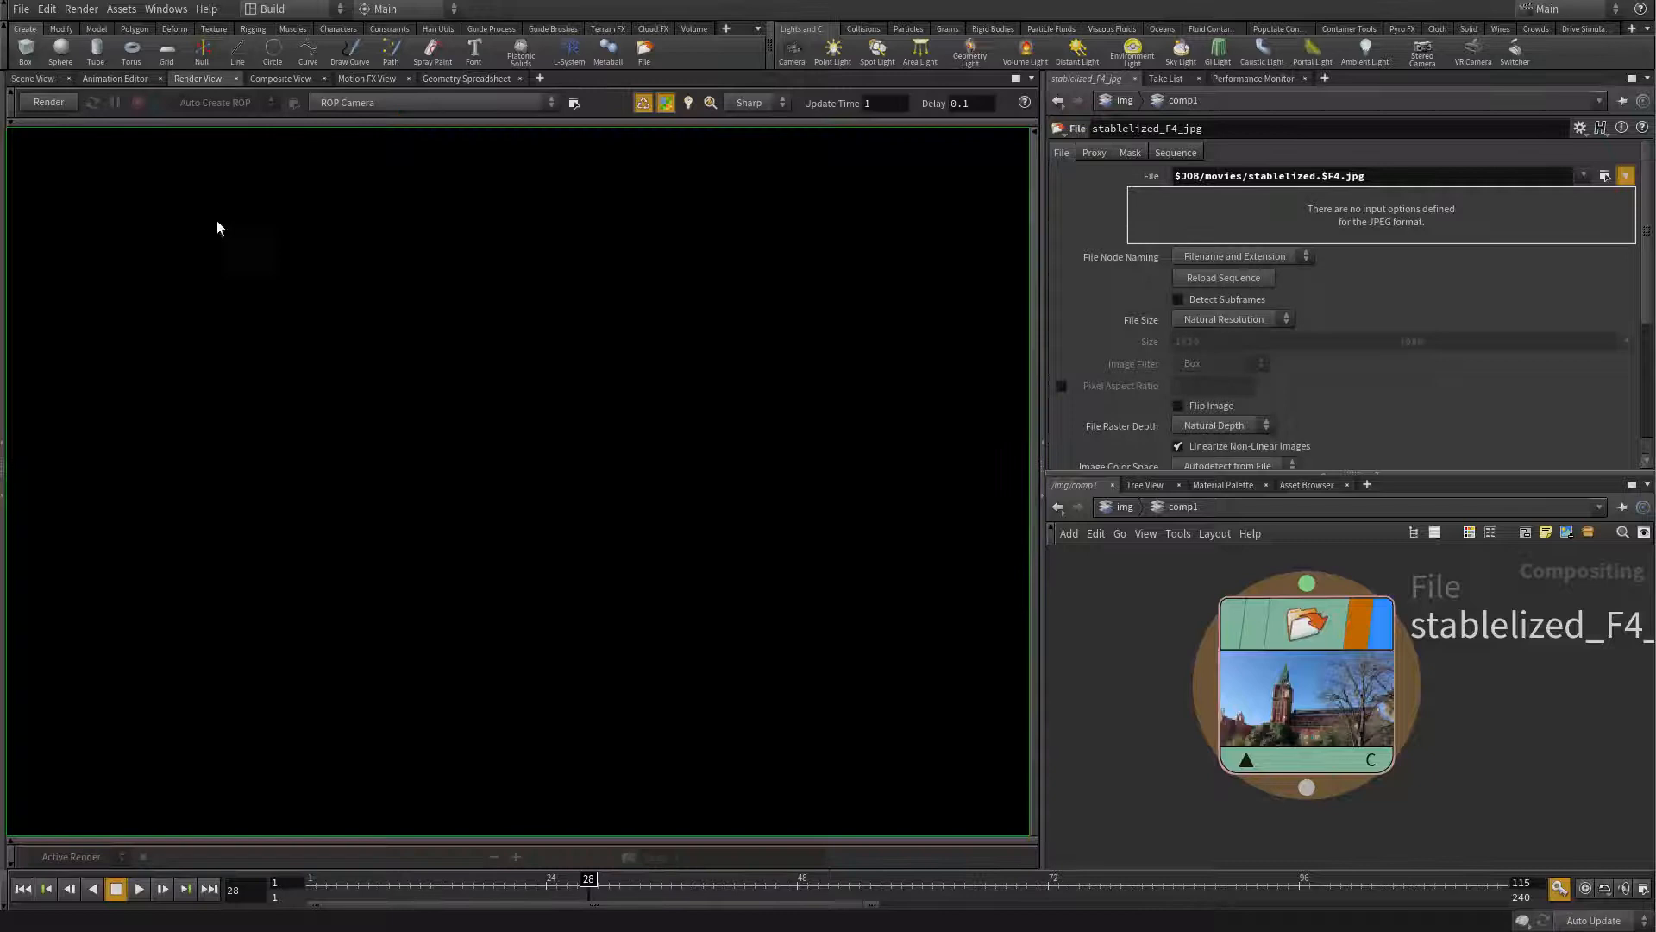
left_click(43, 103)
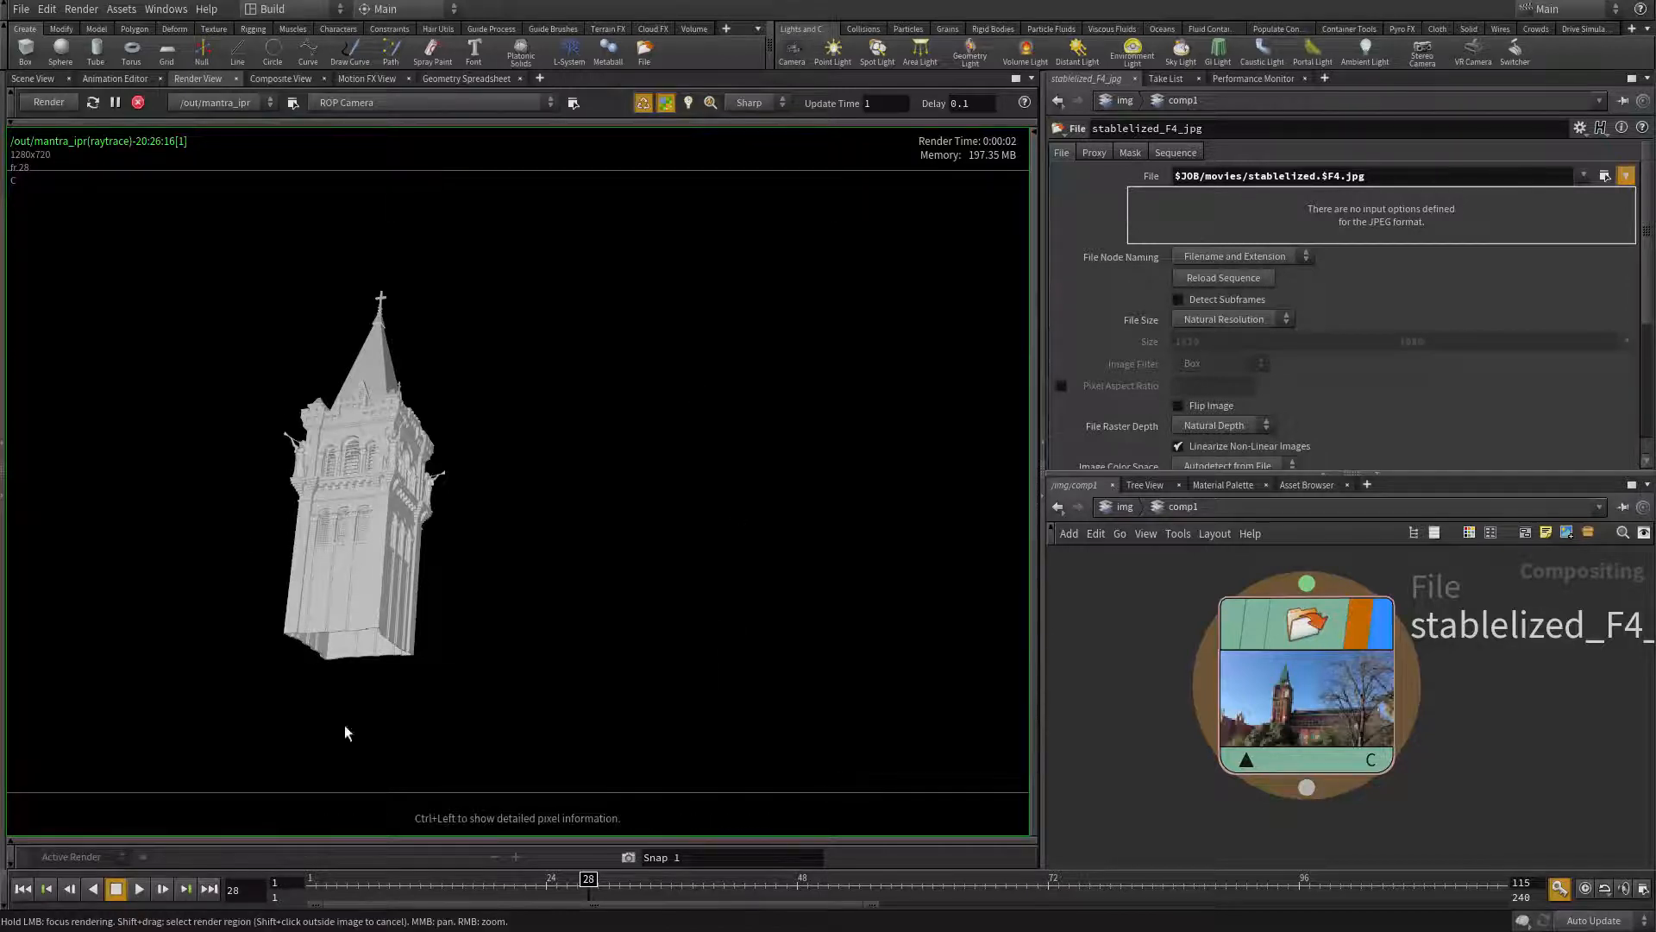
middle_click_drag(1460, 820, 1430, 756)
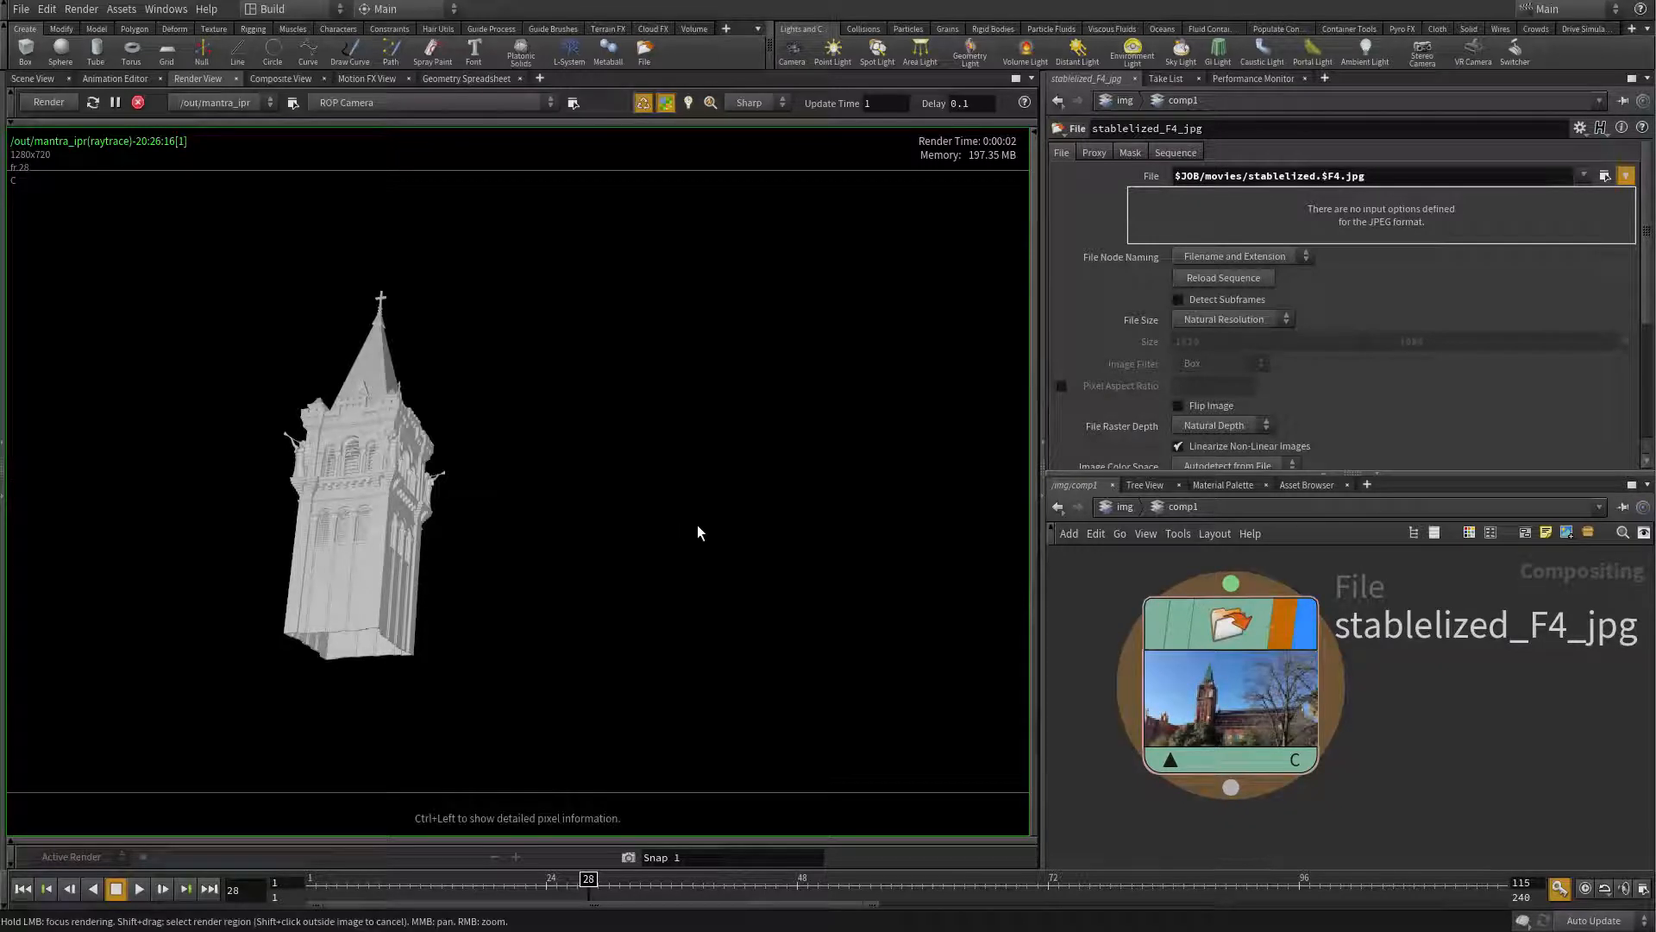
middle_click_drag(1515, 739, 1533, 732)
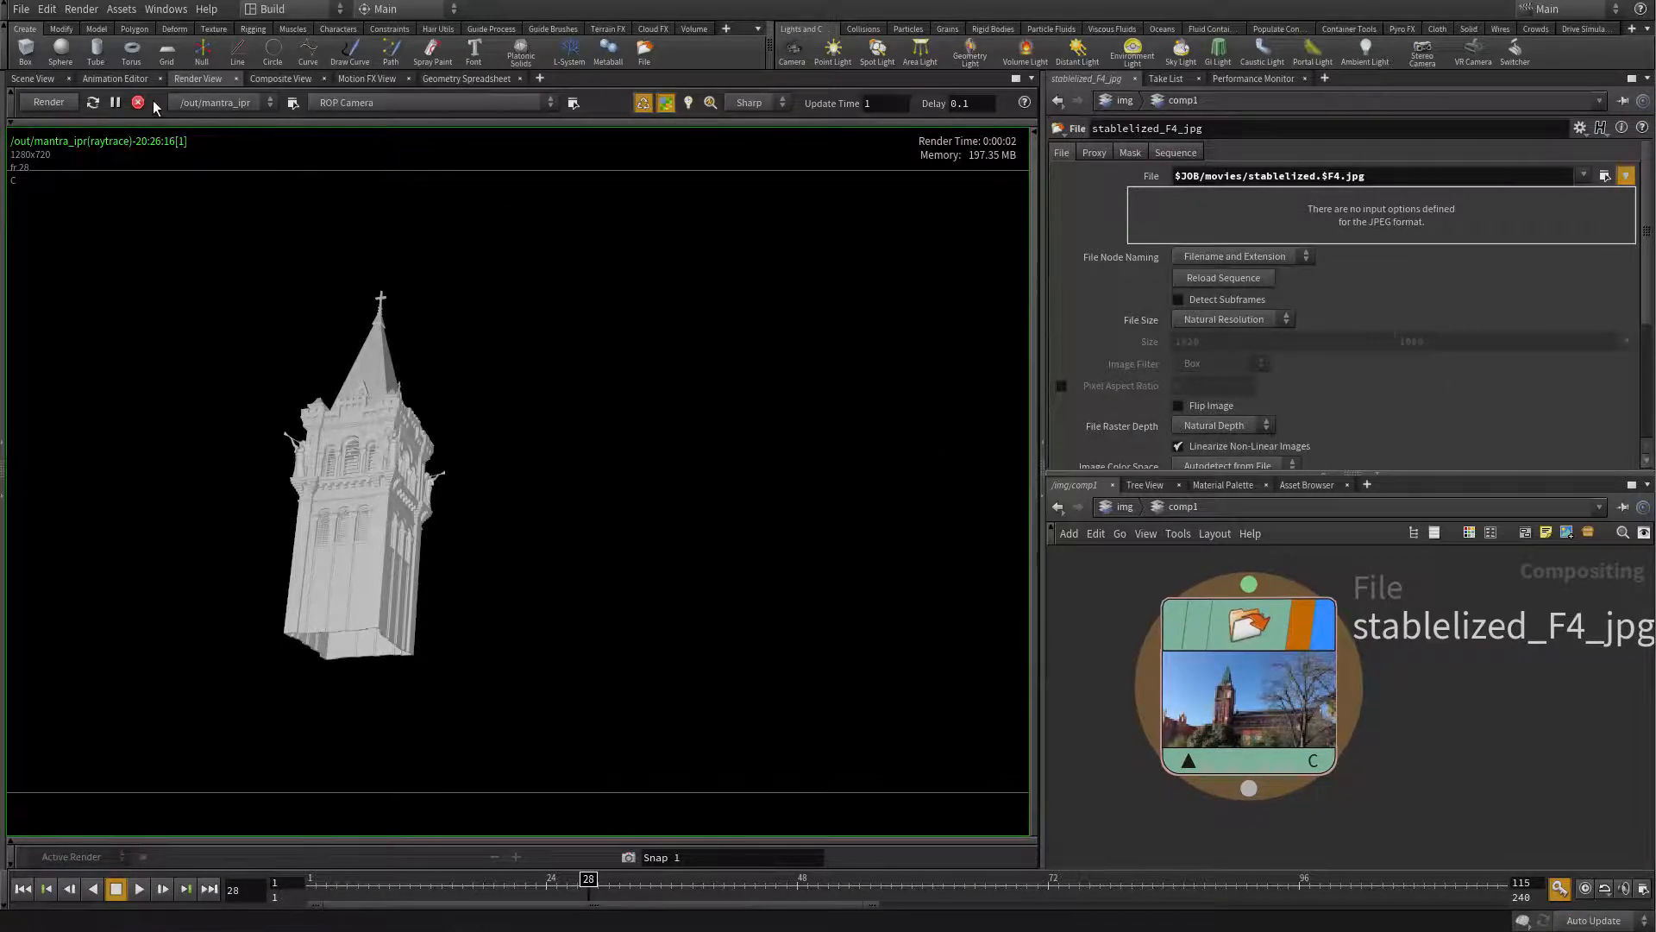
Step: Return to the scene view and switch the network editor from the comp1 image network to the obj level
left_click(33, 78)
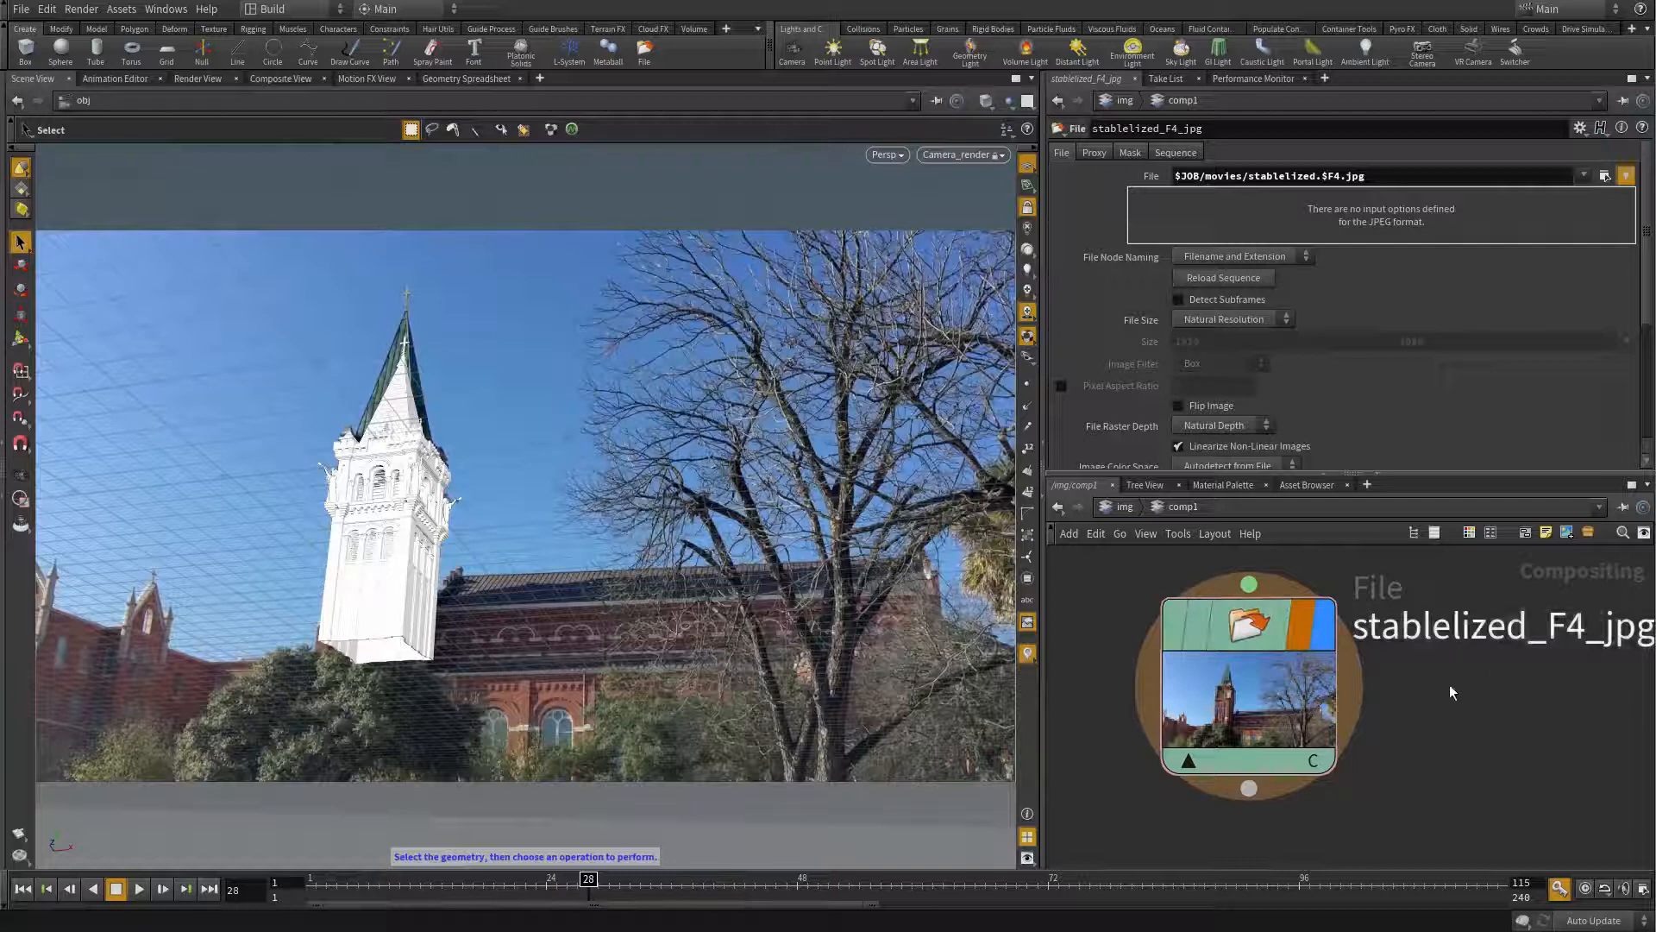
middle_click_drag(1450, 688, 1482, 662)
left_click(1205, 510)
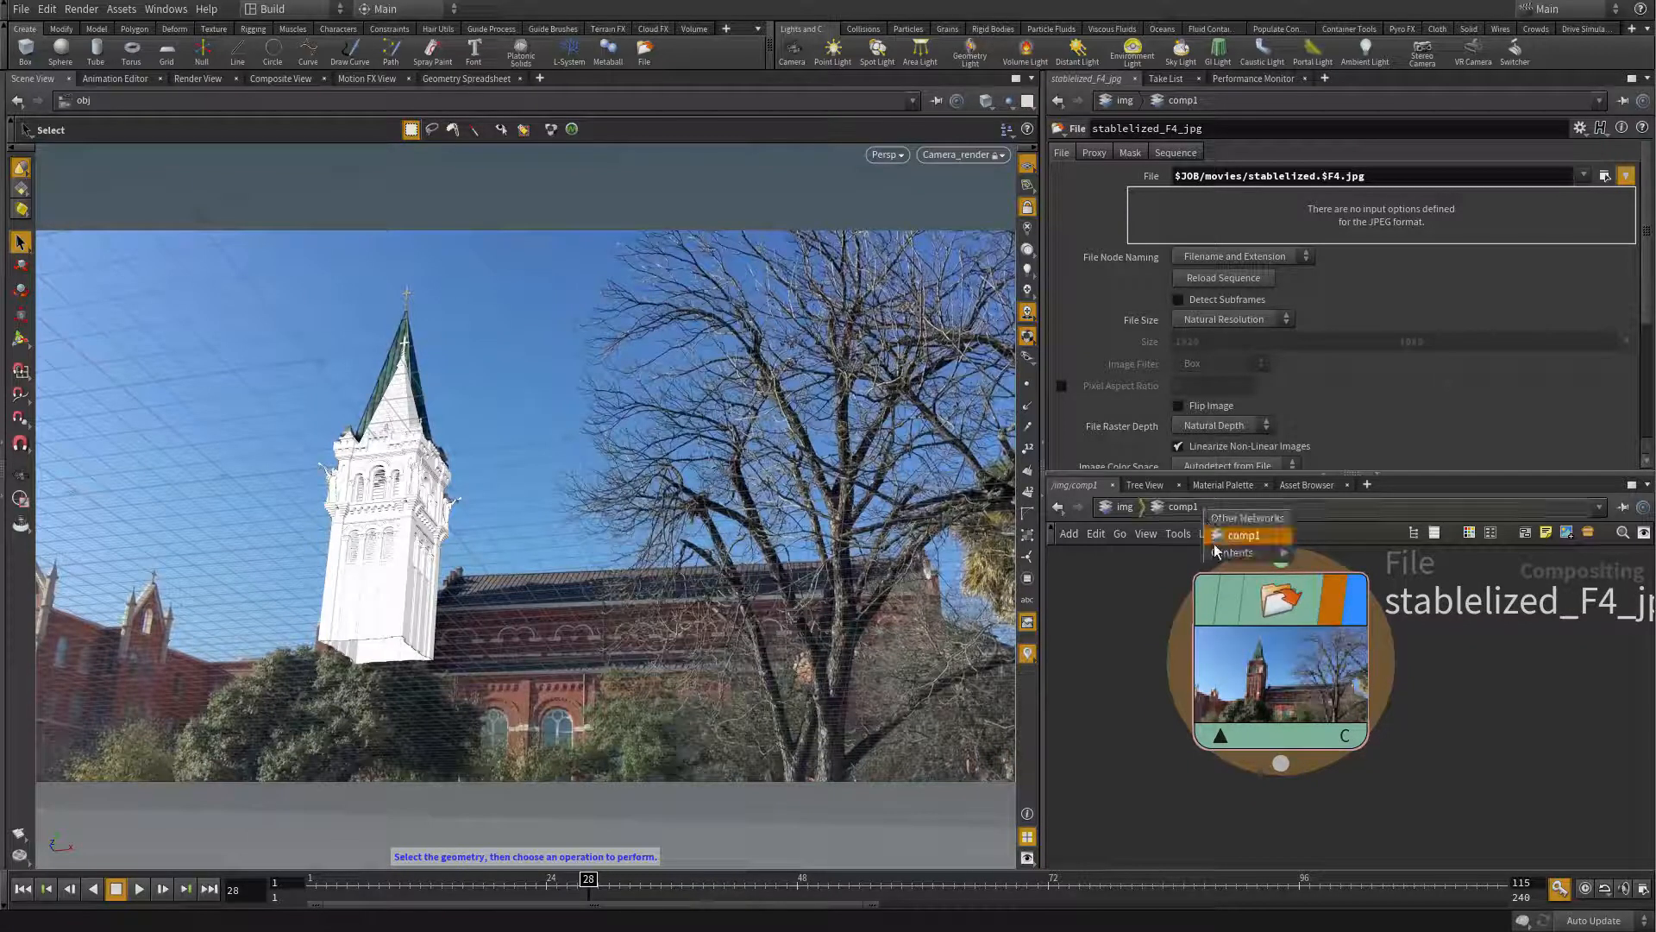
left_click(1138, 533)
left_click(1125, 508)
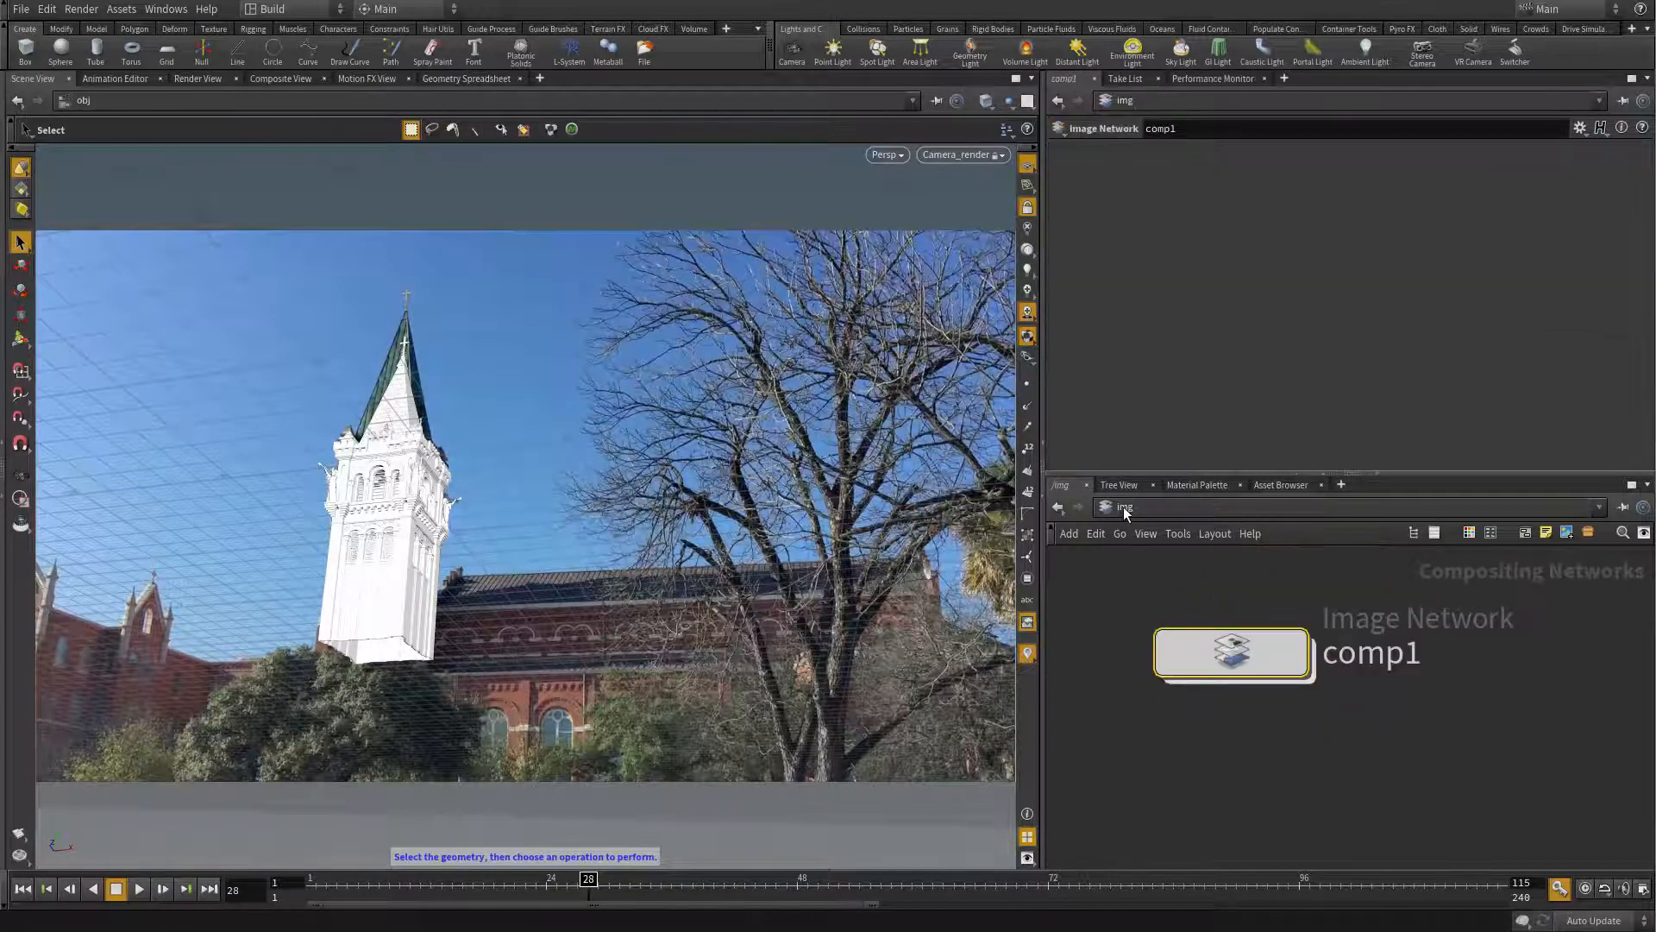
left_click(1123, 507)
left_click(1142, 587)
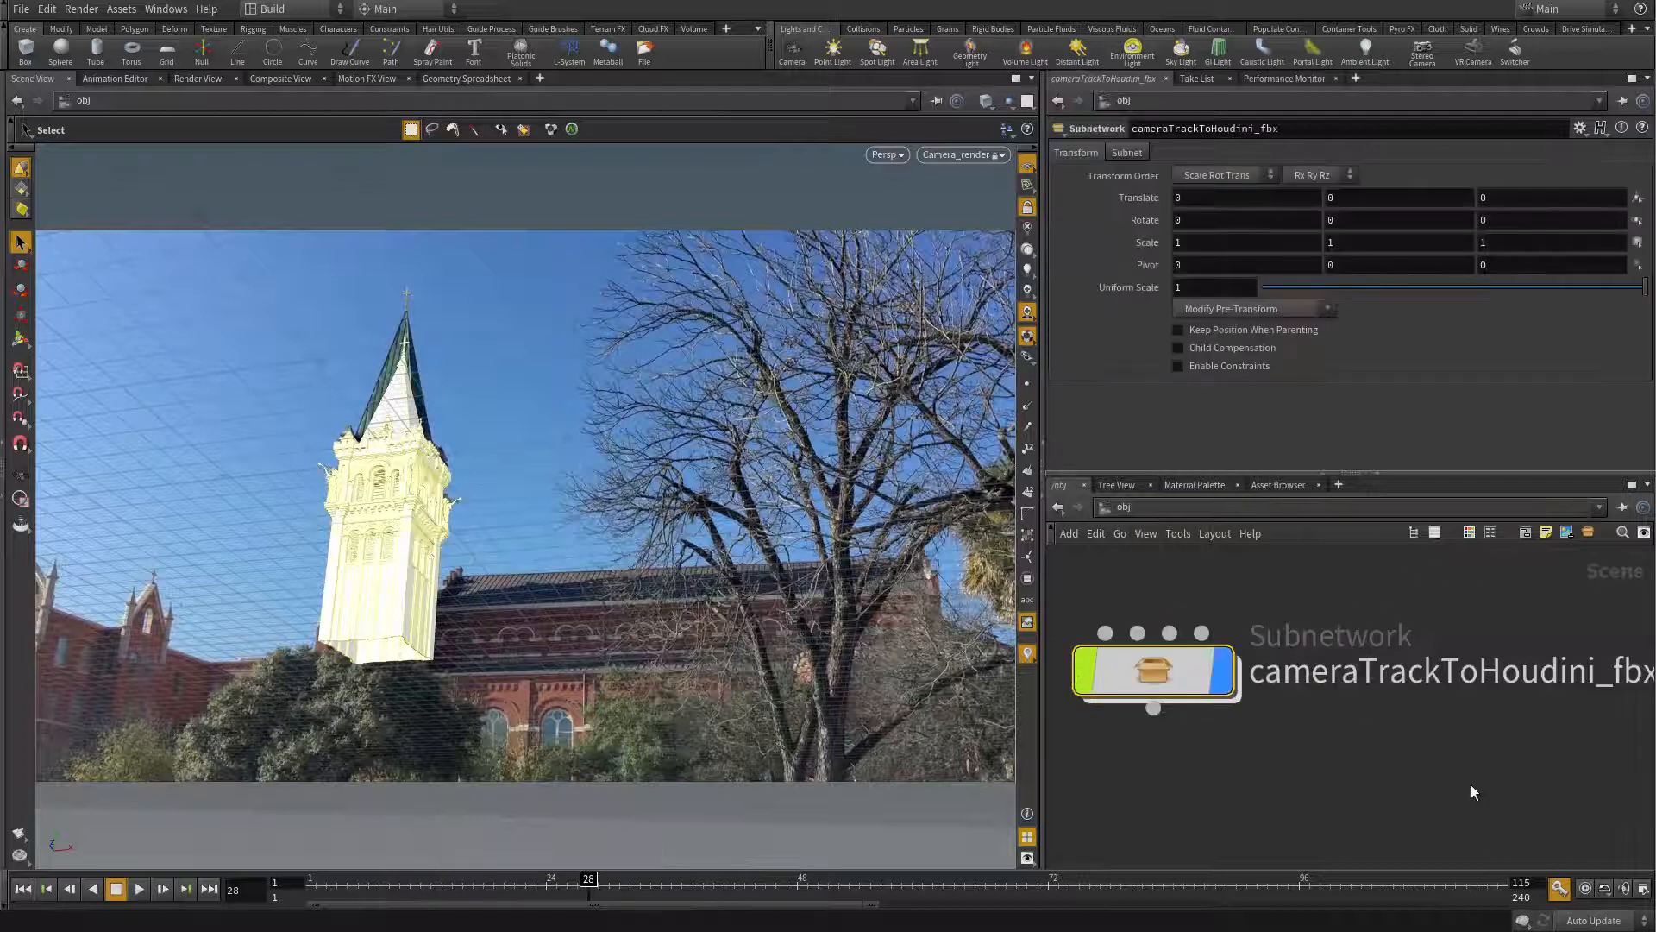
Step: Enter the cameraTrackToHoudini_fbx subnetwork and select the Camera_render node
double_click(1172, 682)
middle_click_drag(1406, 771, 1305, 776)
scroll(1352, 742, "up", 1)
left_click_drag(1357, 653, 1653, 799)
middle_click_drag(1477, 664, 1393, 658)
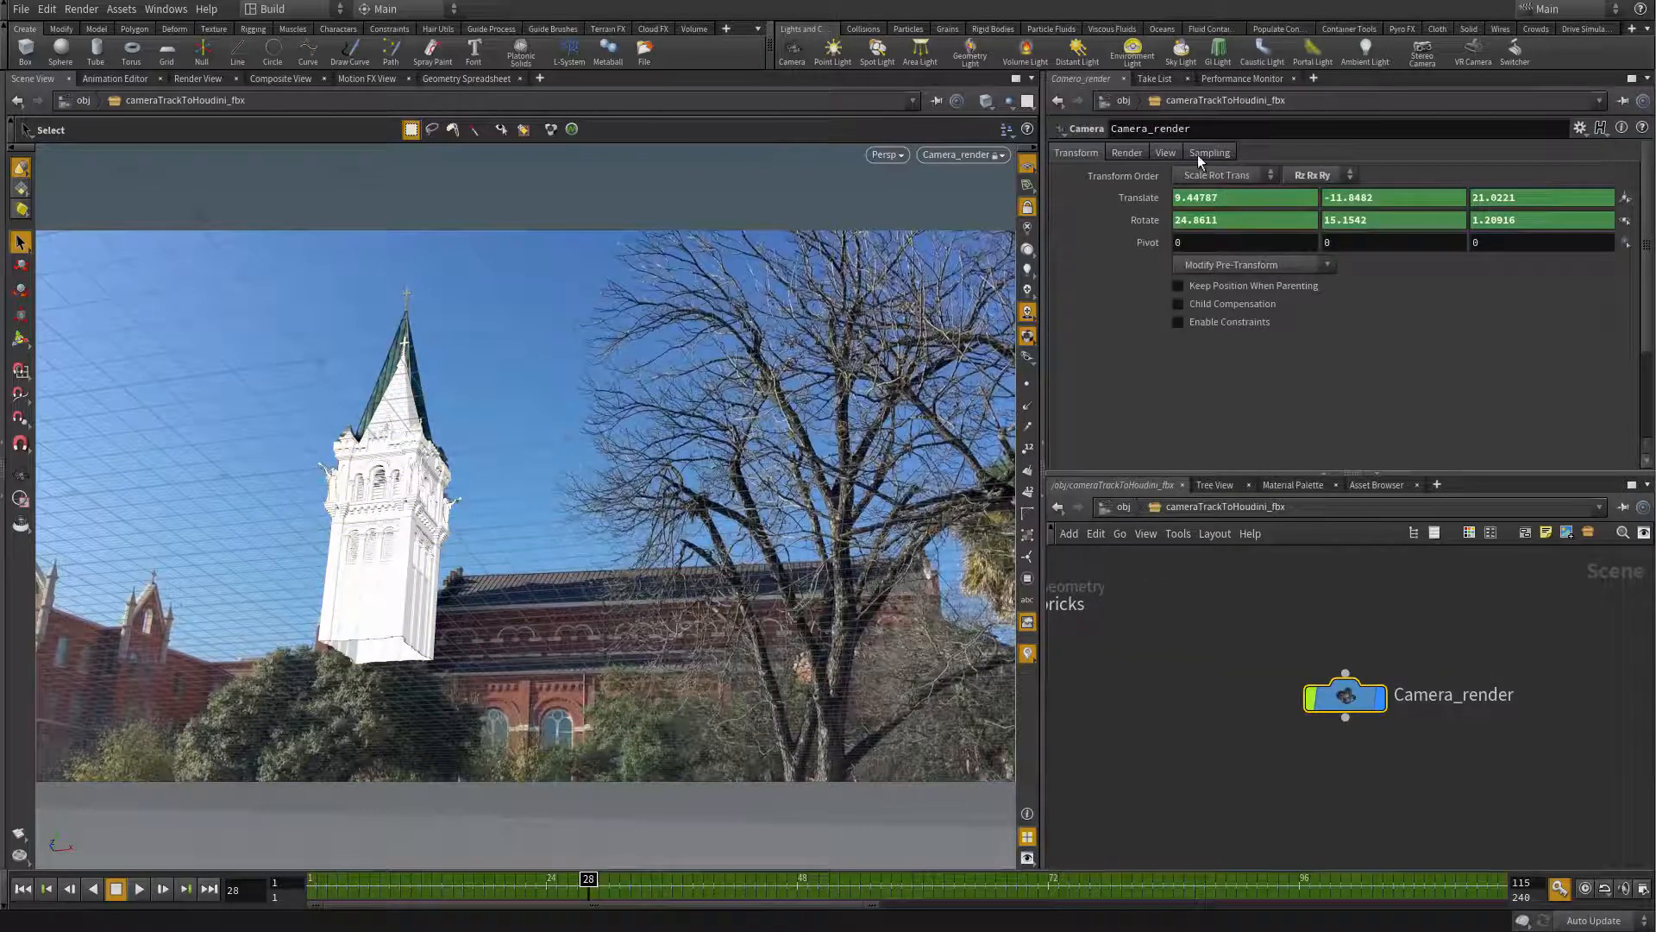
Step: Set Camera_render's background image to the $JOB/movies/stablelized.$F4.jpg sequence, listing sequences as one entry
left_click(1156, 155)
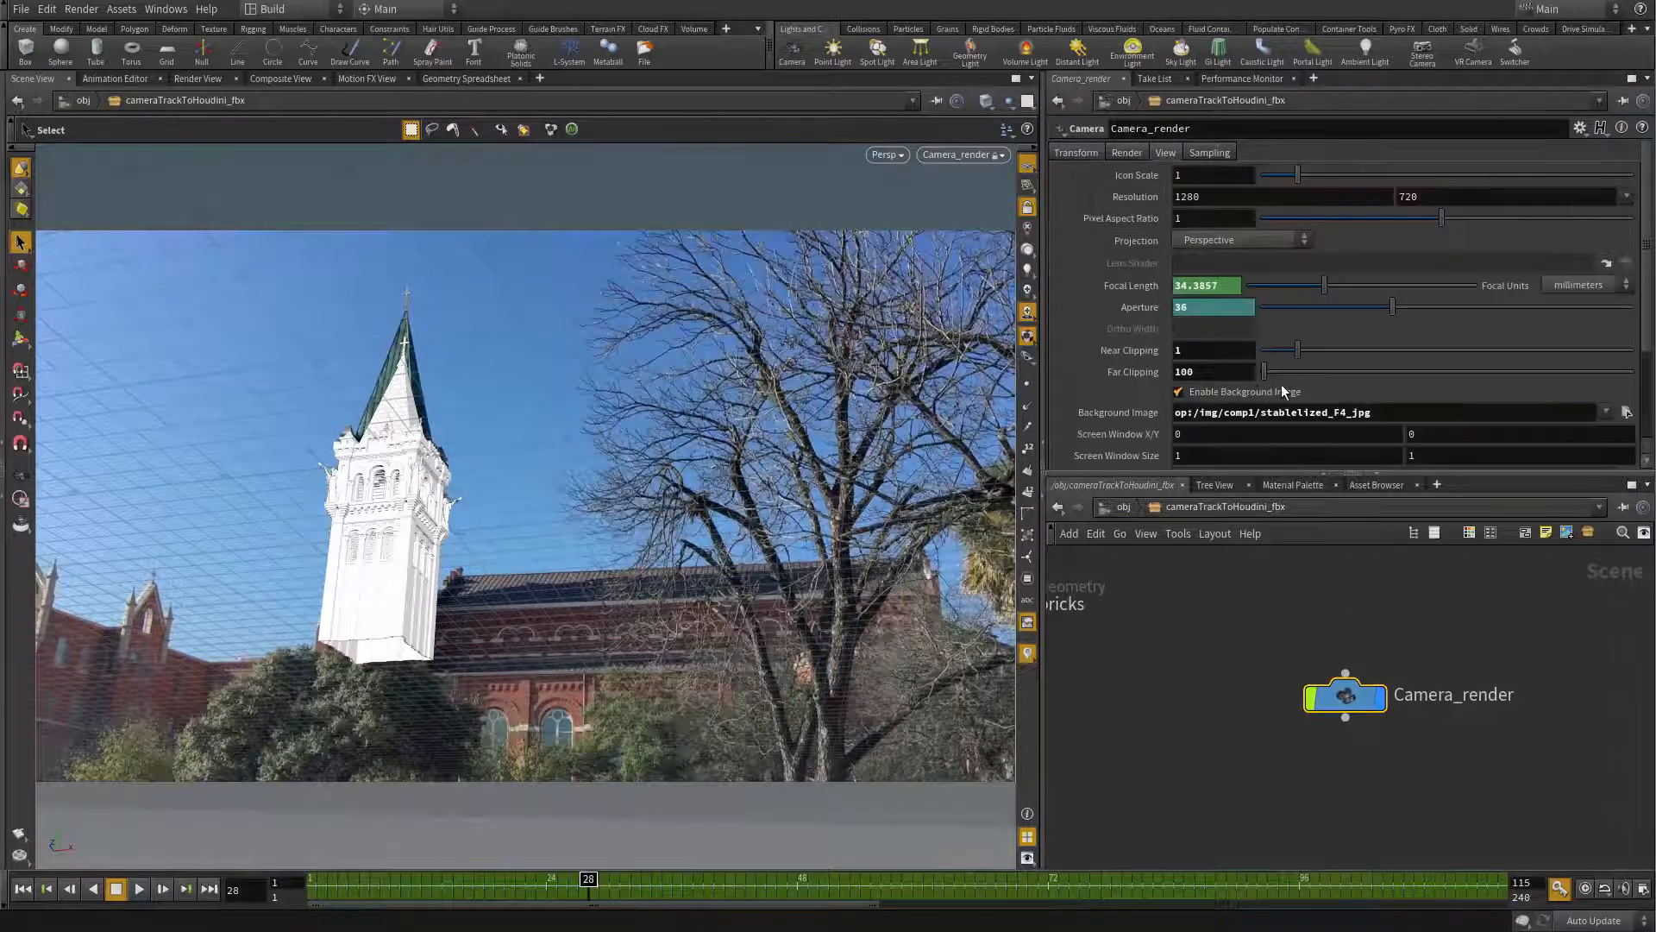
scroll(1285, 393, "down", 1)
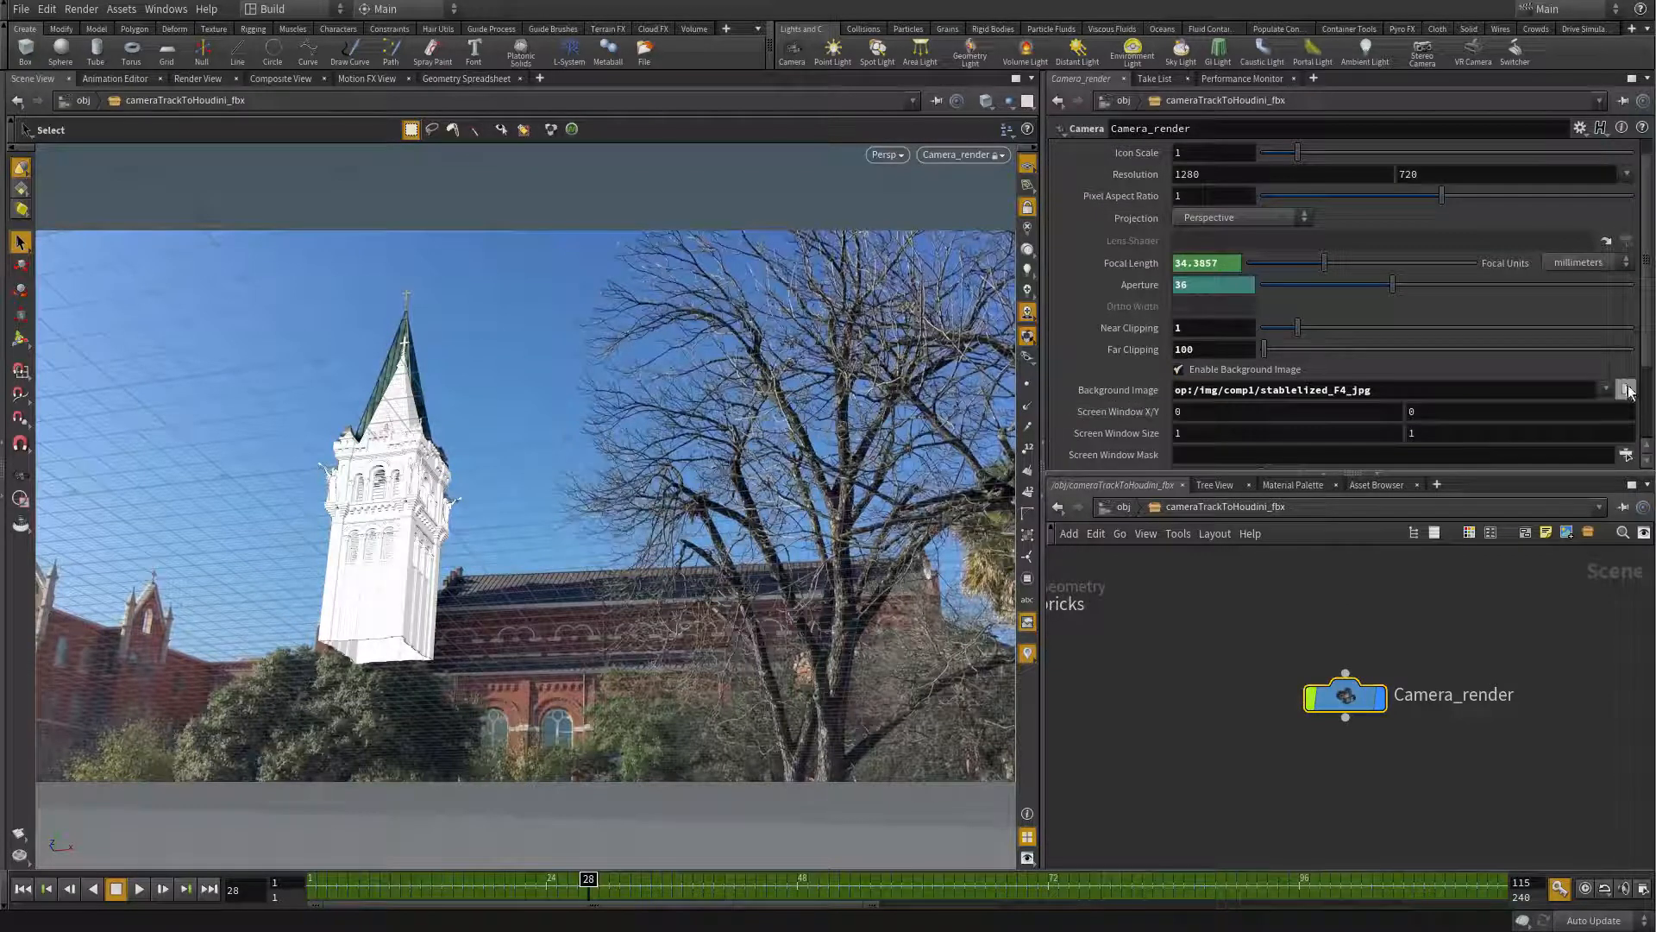
left_click(1626, 390)
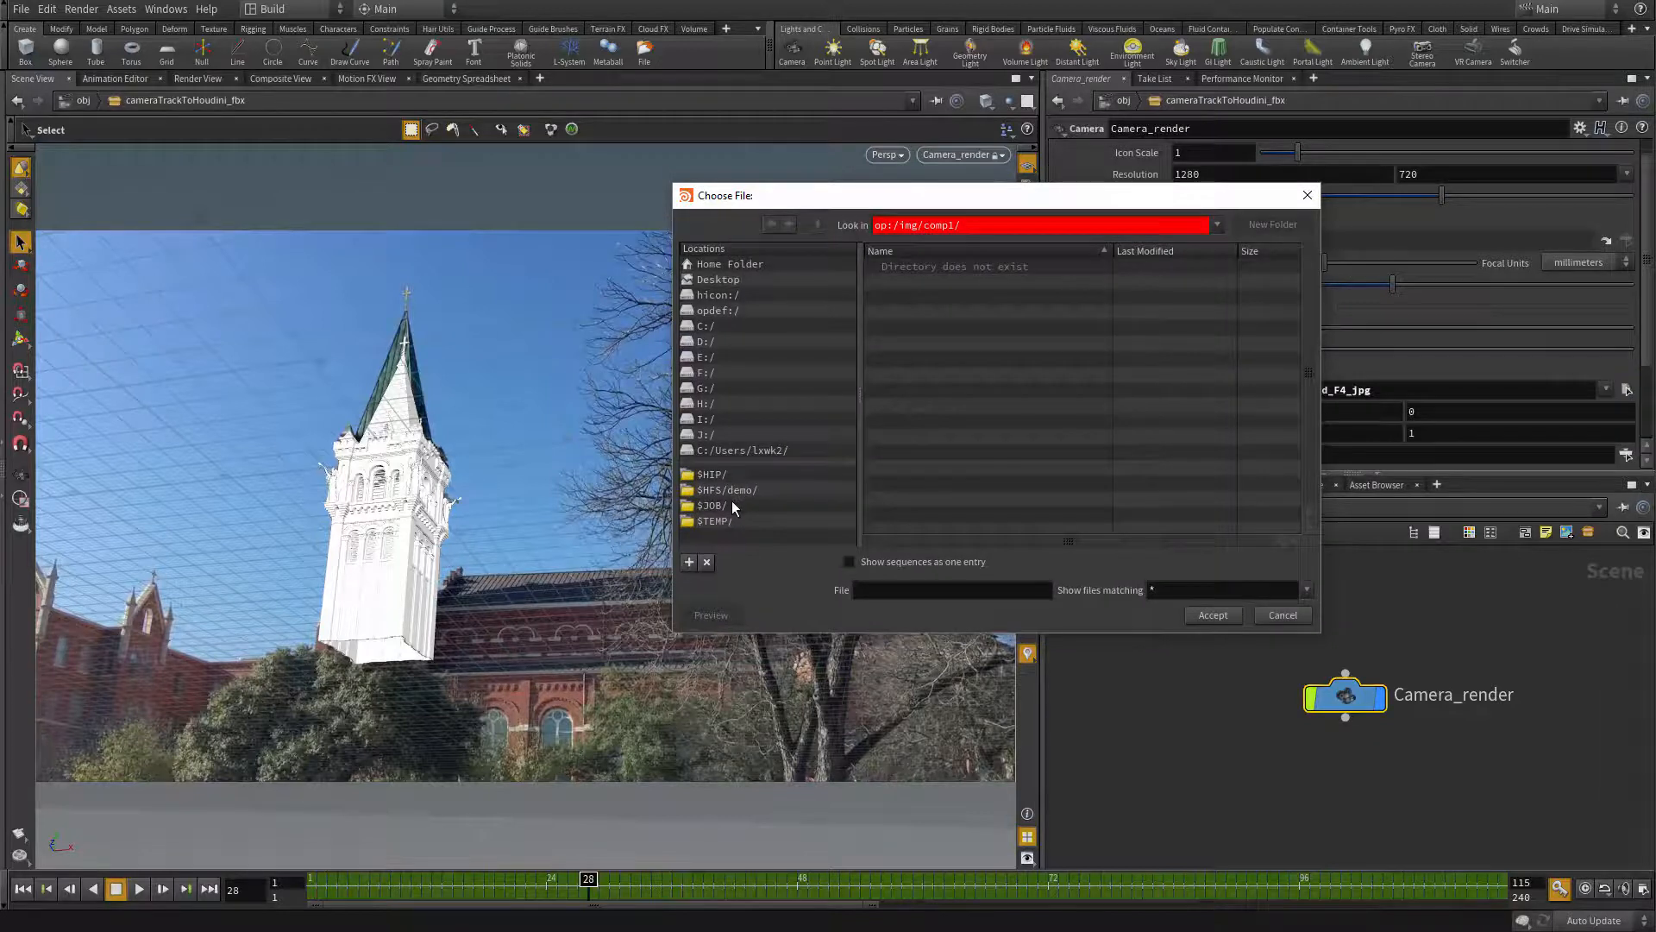
left_click(712, 505)
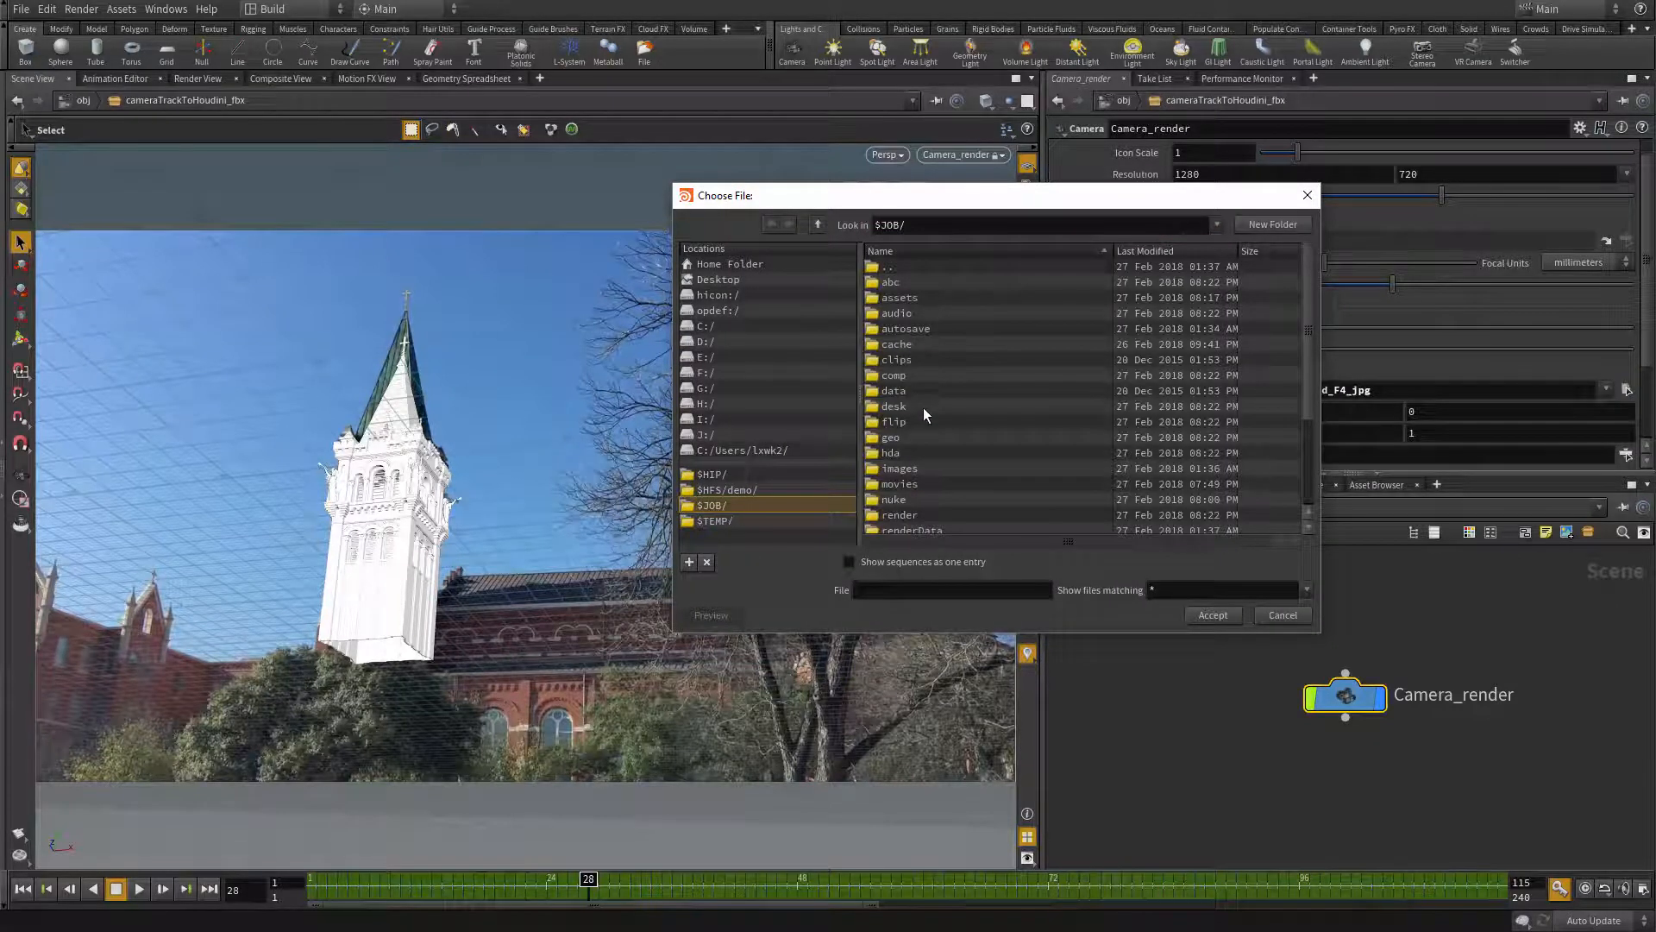
double_click(921, 484)
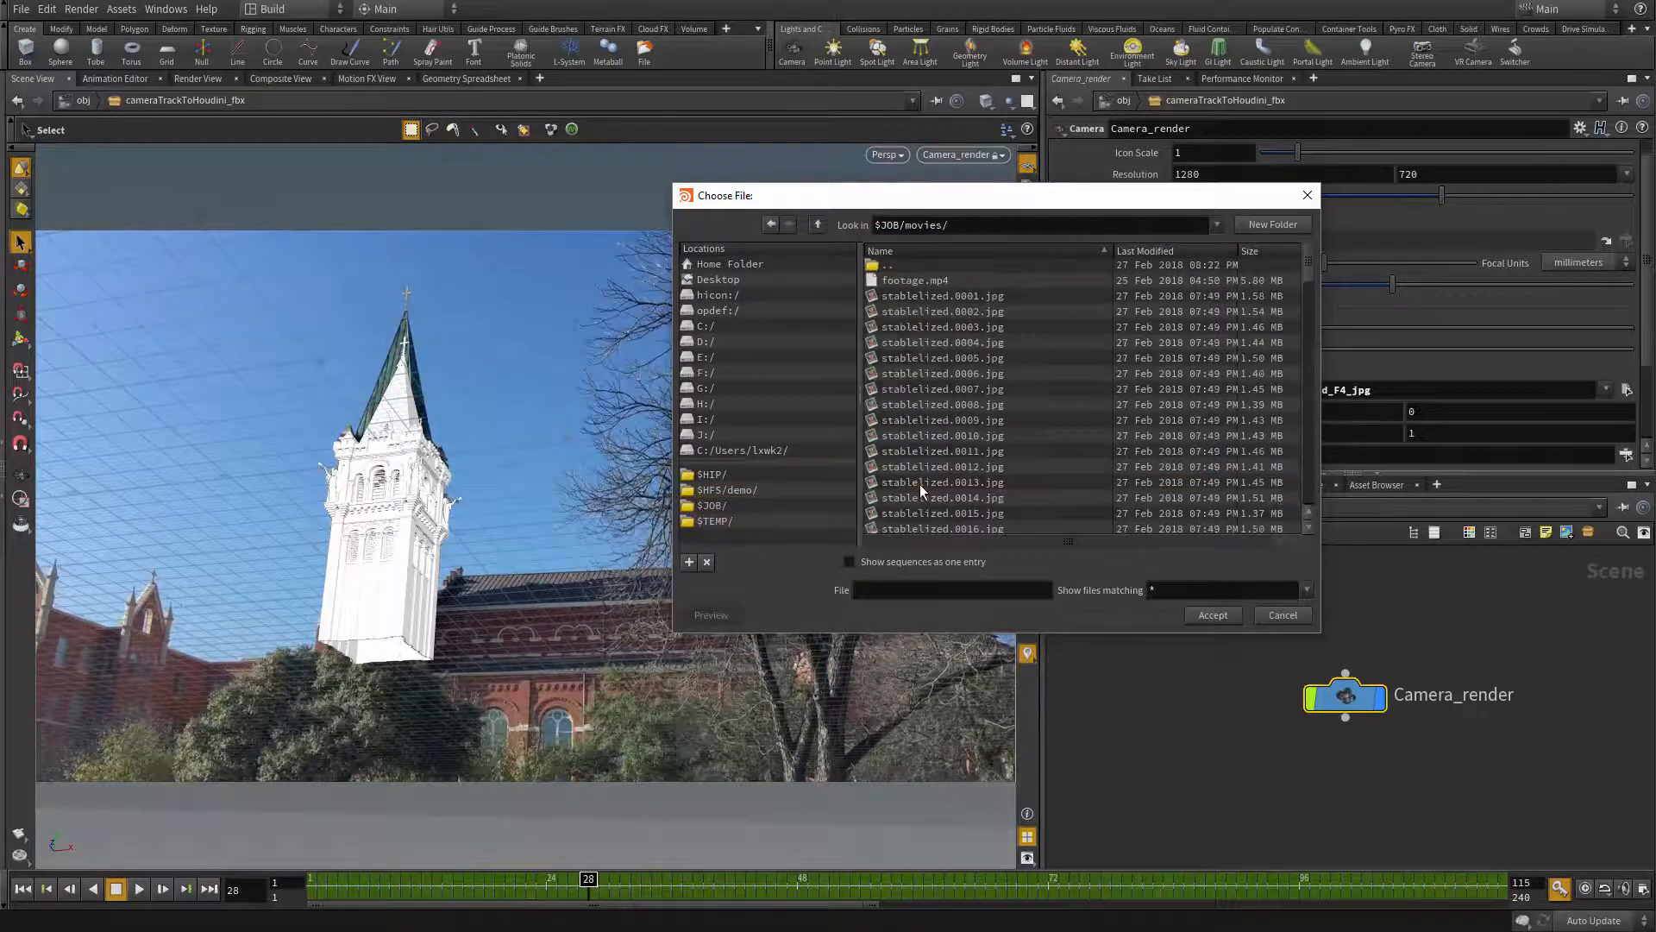
left_click(923, 296)
left_click(873, 561)
left_click(931, 296)
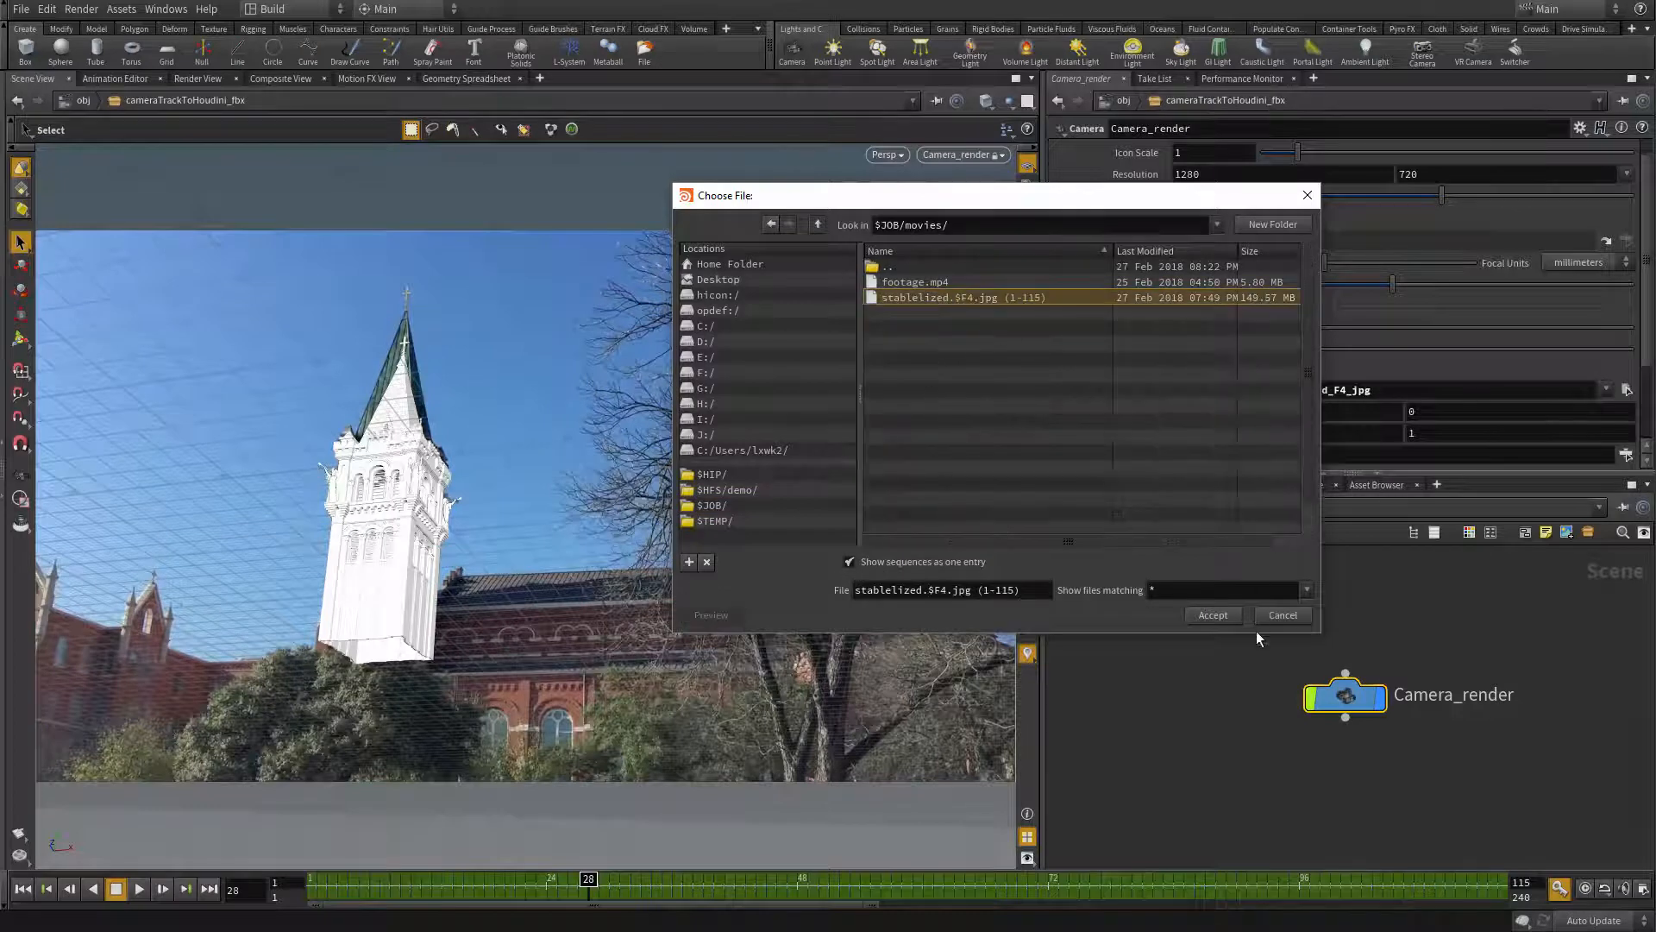
left_click(1212, 615)
Step: Render frame 58 with the footage background, scrub the live render to frame 87, and stop rendering
left_click_drag(587, 886, 899, 923)
left_click(197, 79)
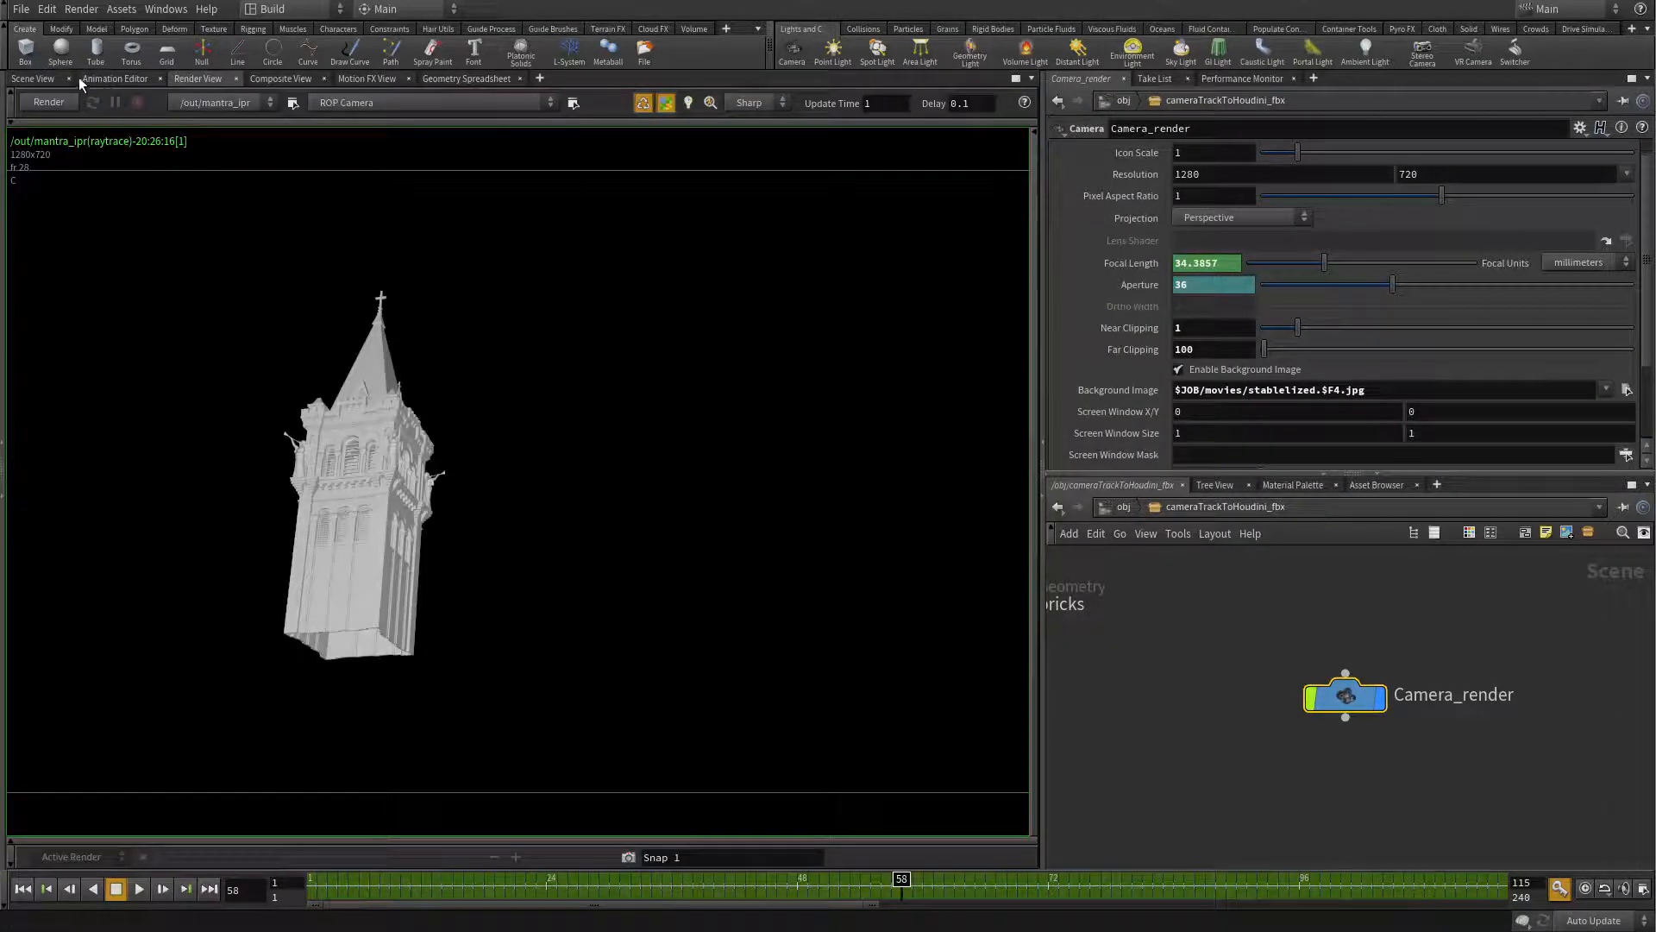
left_click(39, 102)
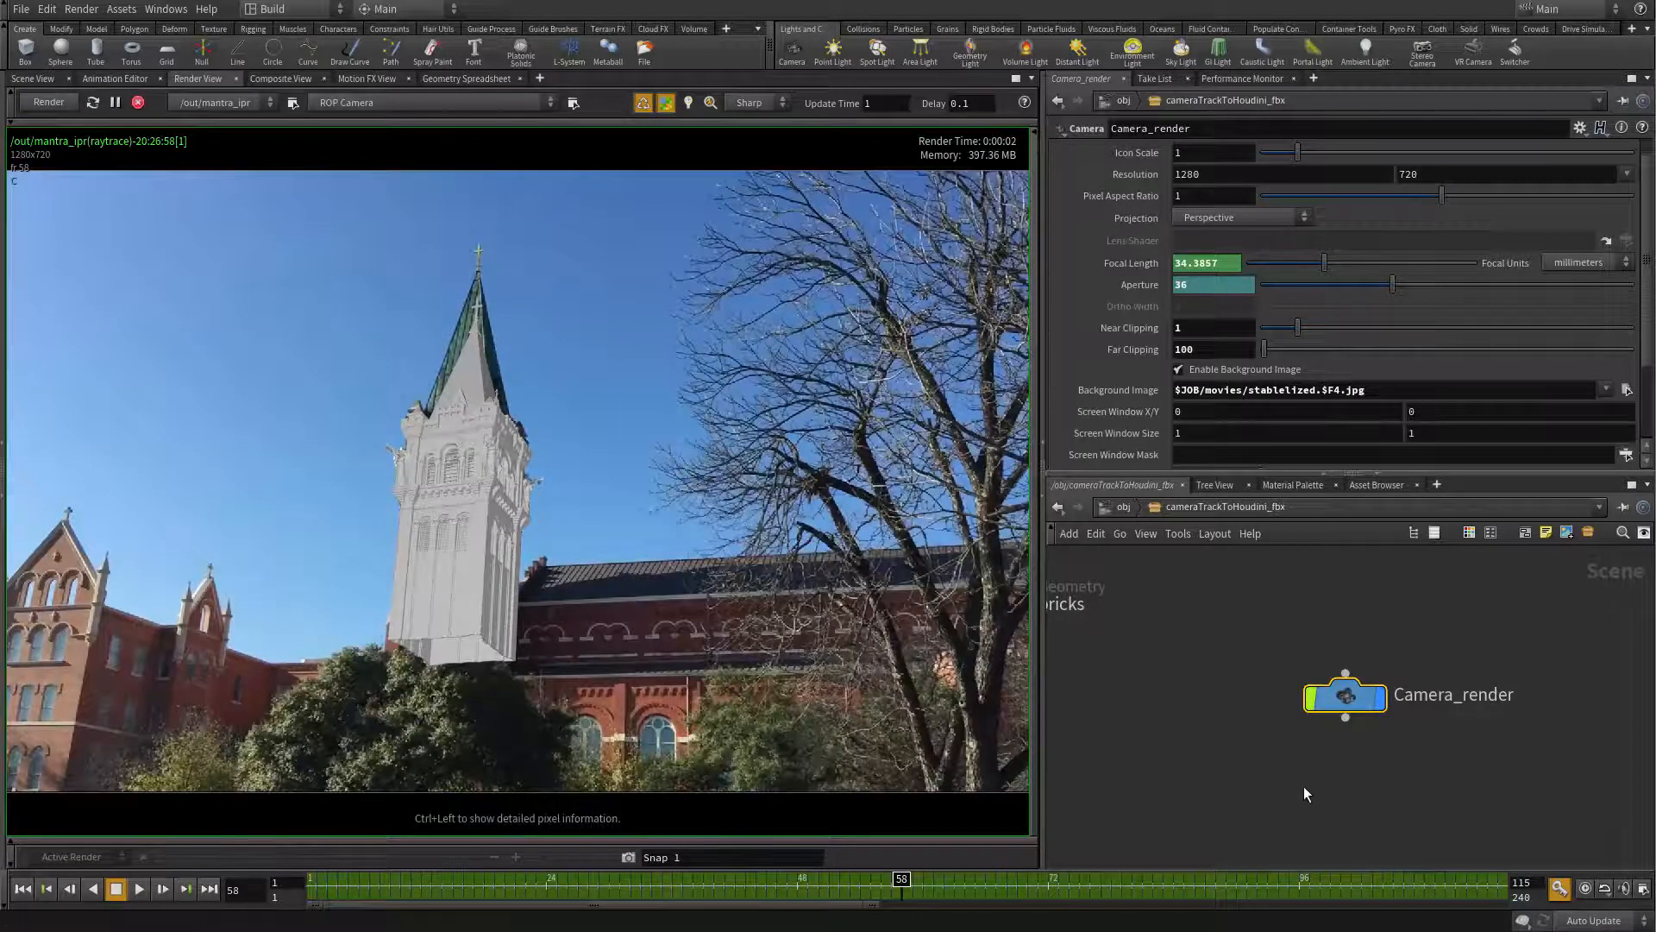
left_click(1142, 901)
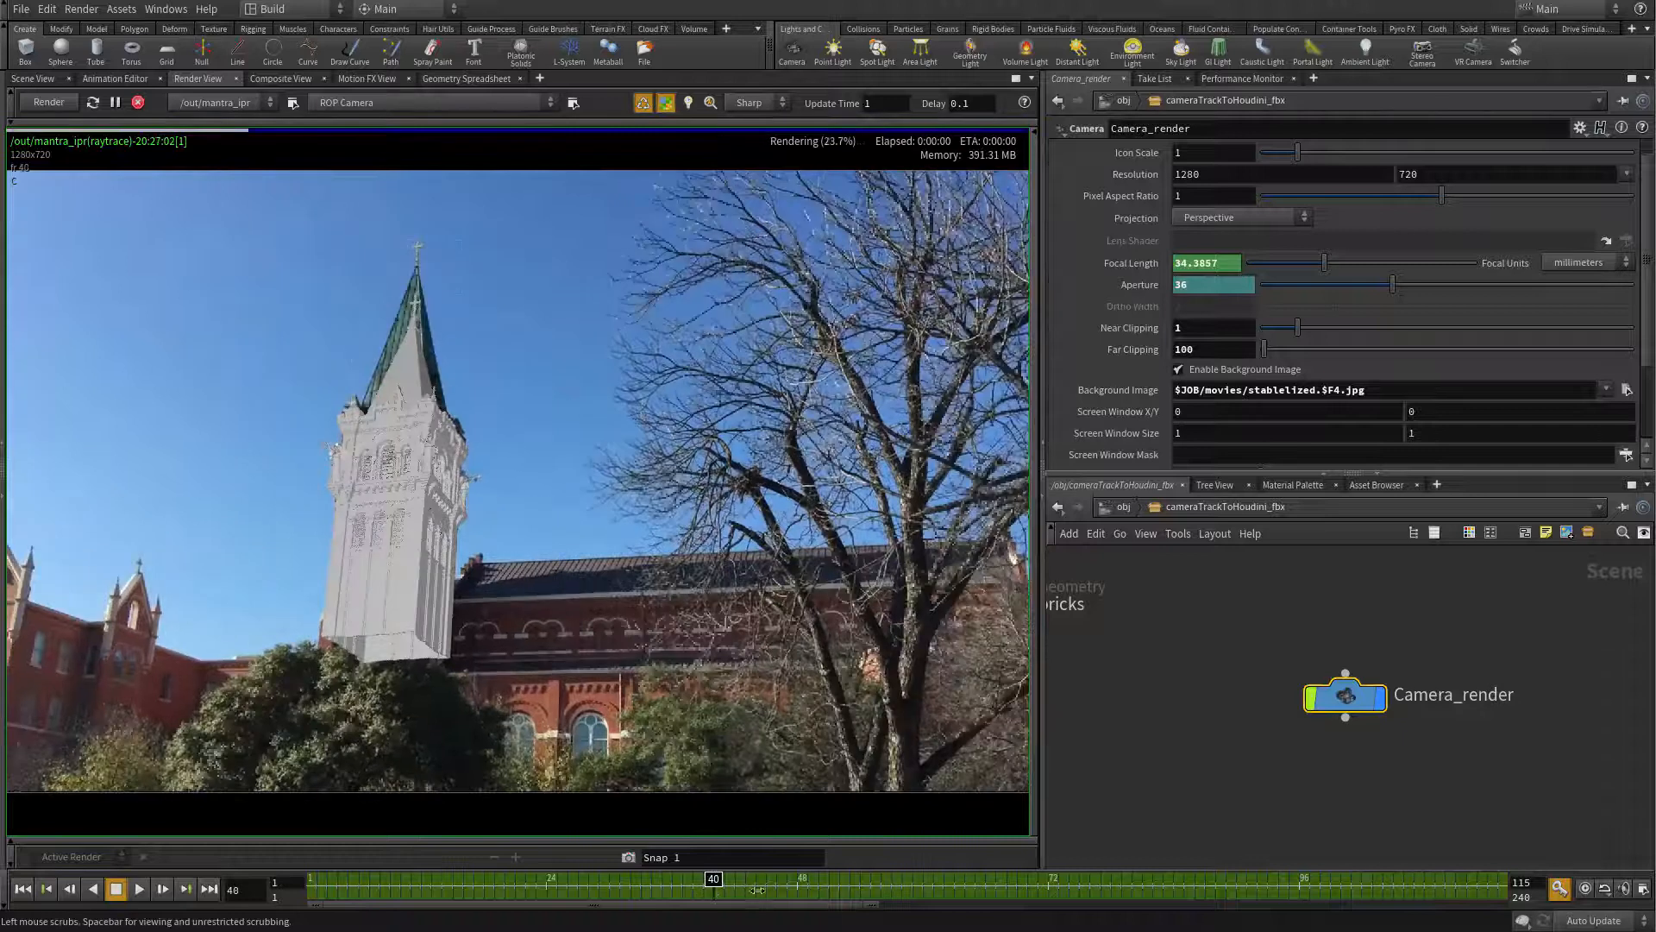
left_click_drag(1142, 903, 1205, 884)
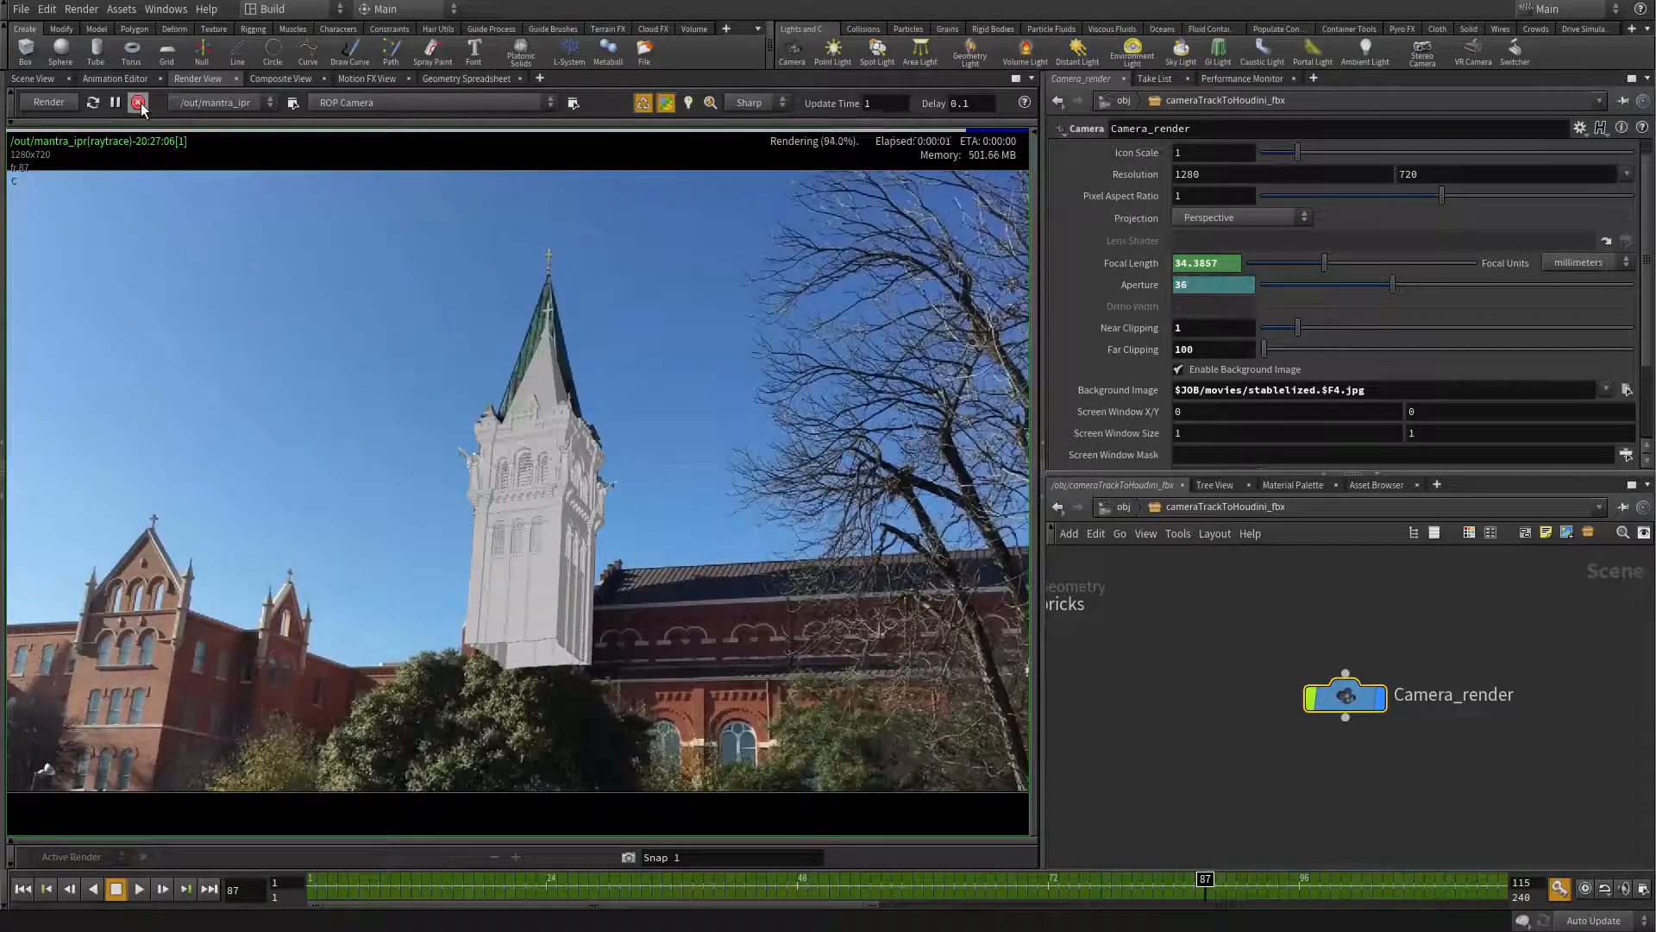
left_click(138, 102)
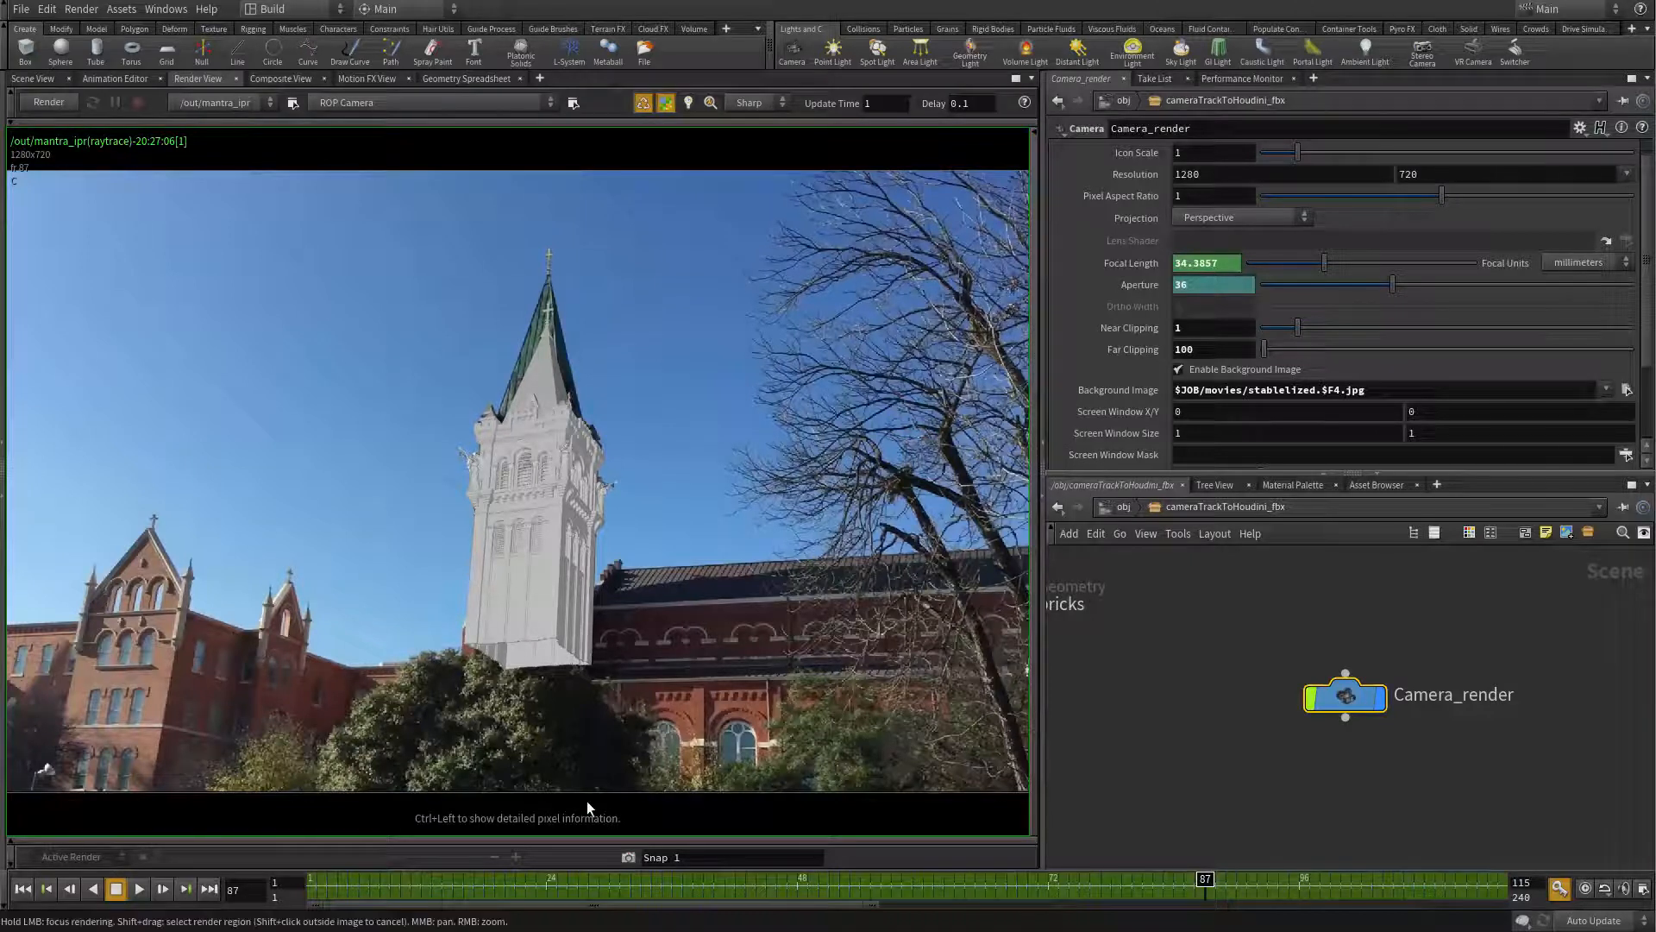
Step: Toggle the background image in the render view to compare the tower with and without the footage
left_click(1036, 454)
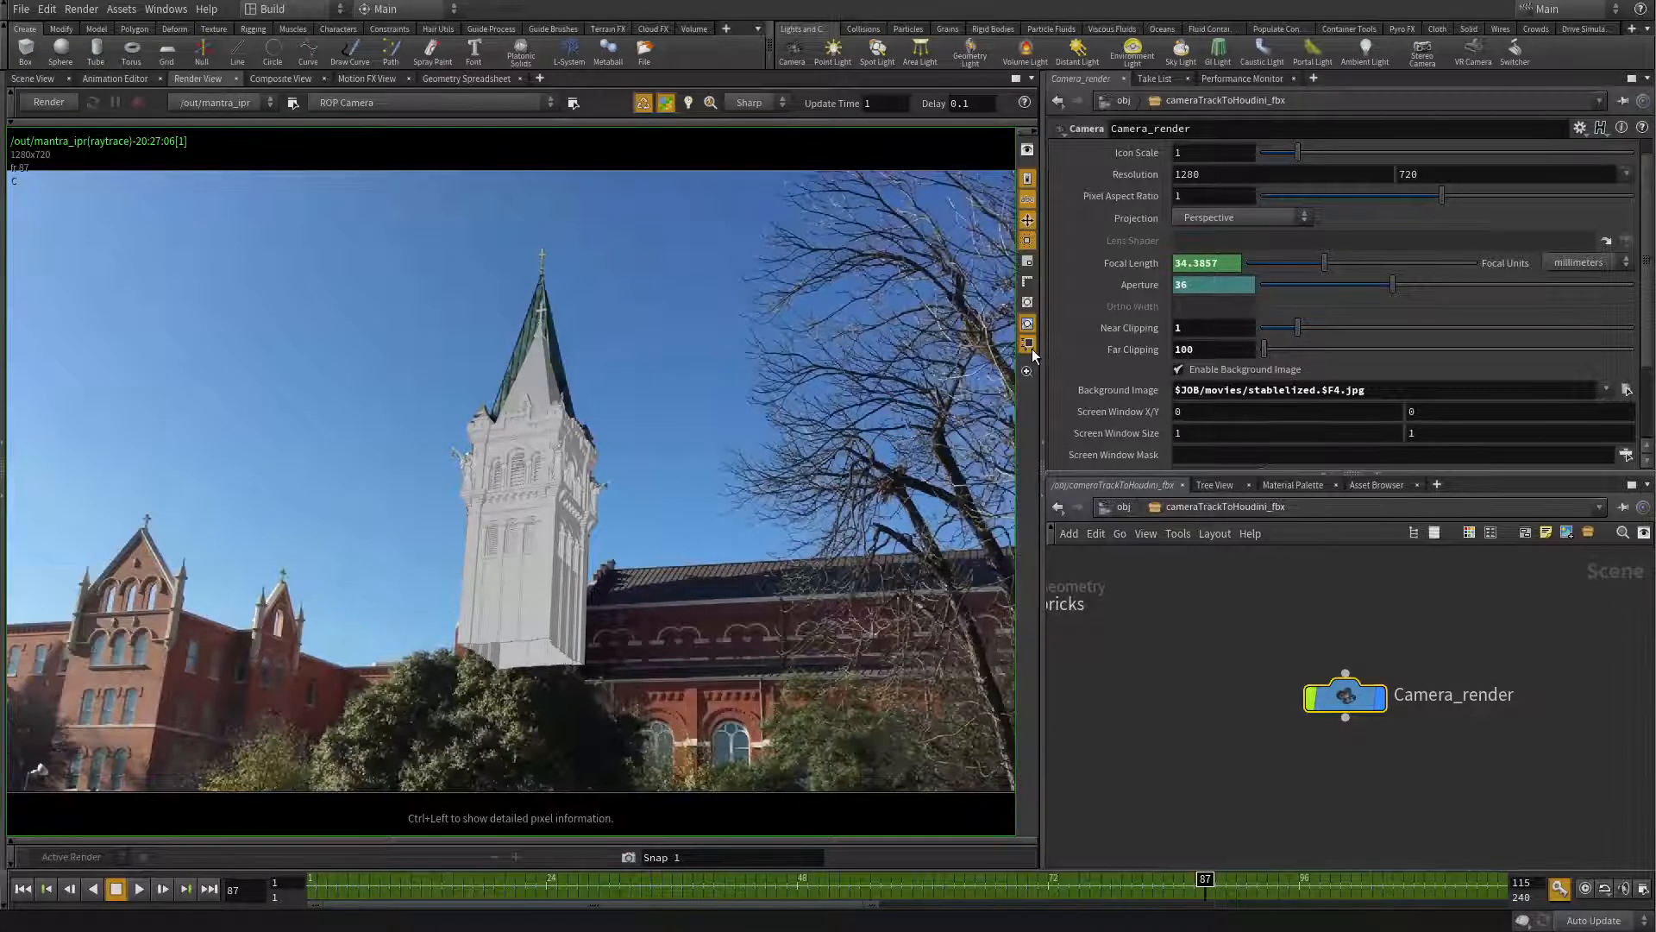
left_click(1027, 302)
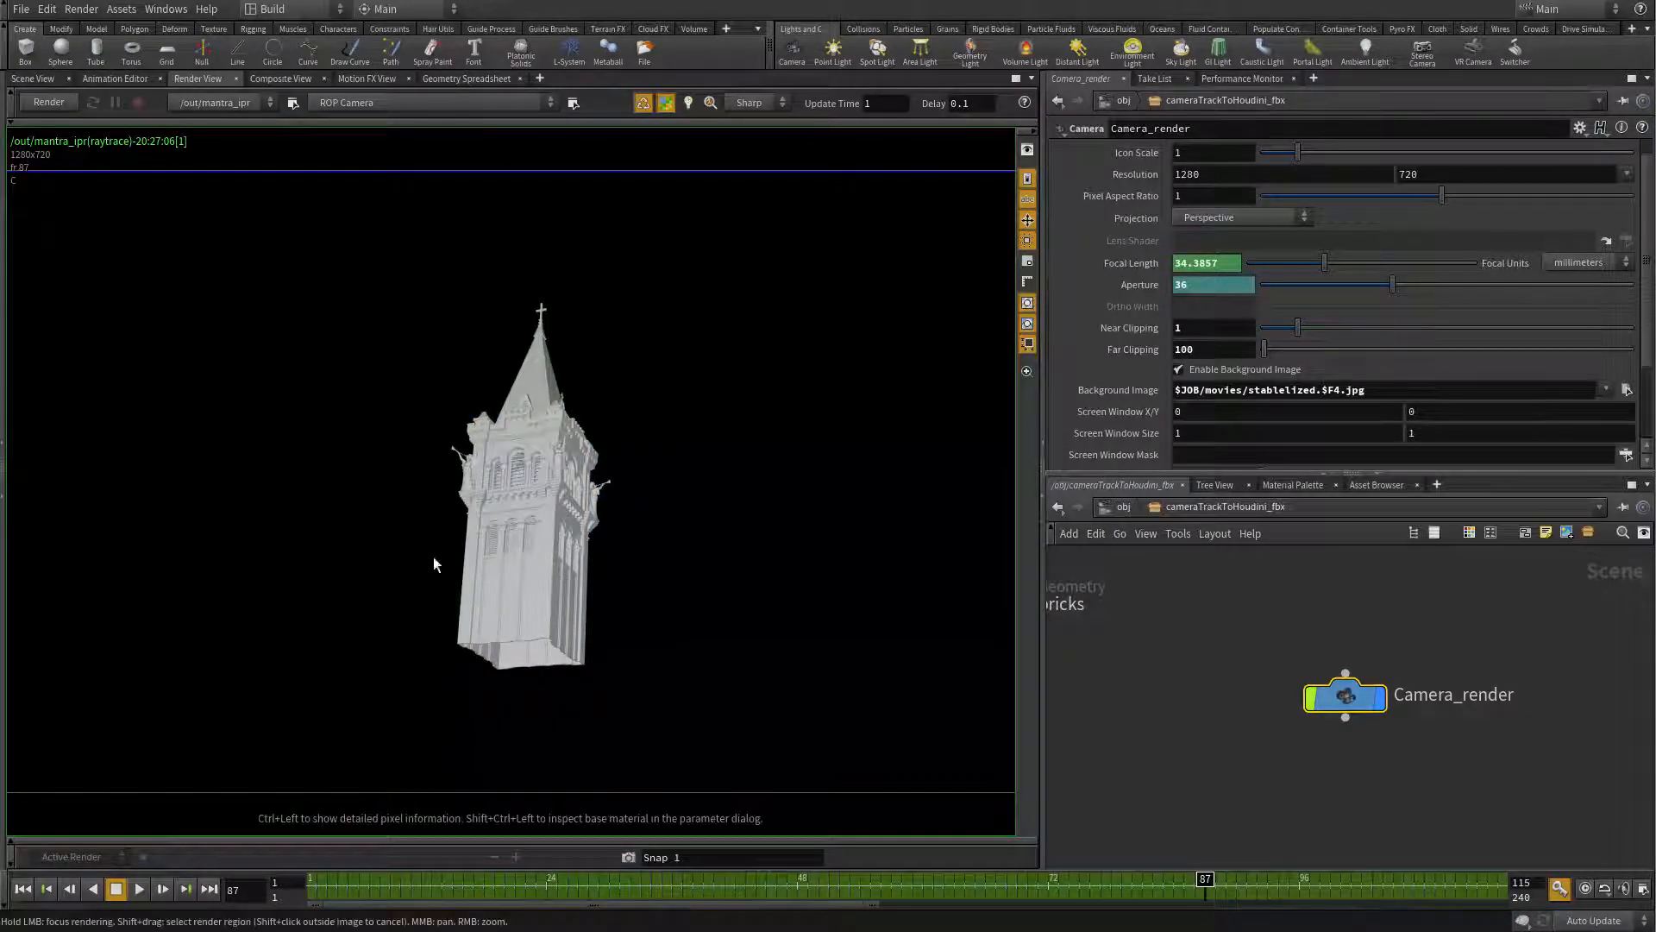
left_click(1030, 304)
left_click(1030, 304)
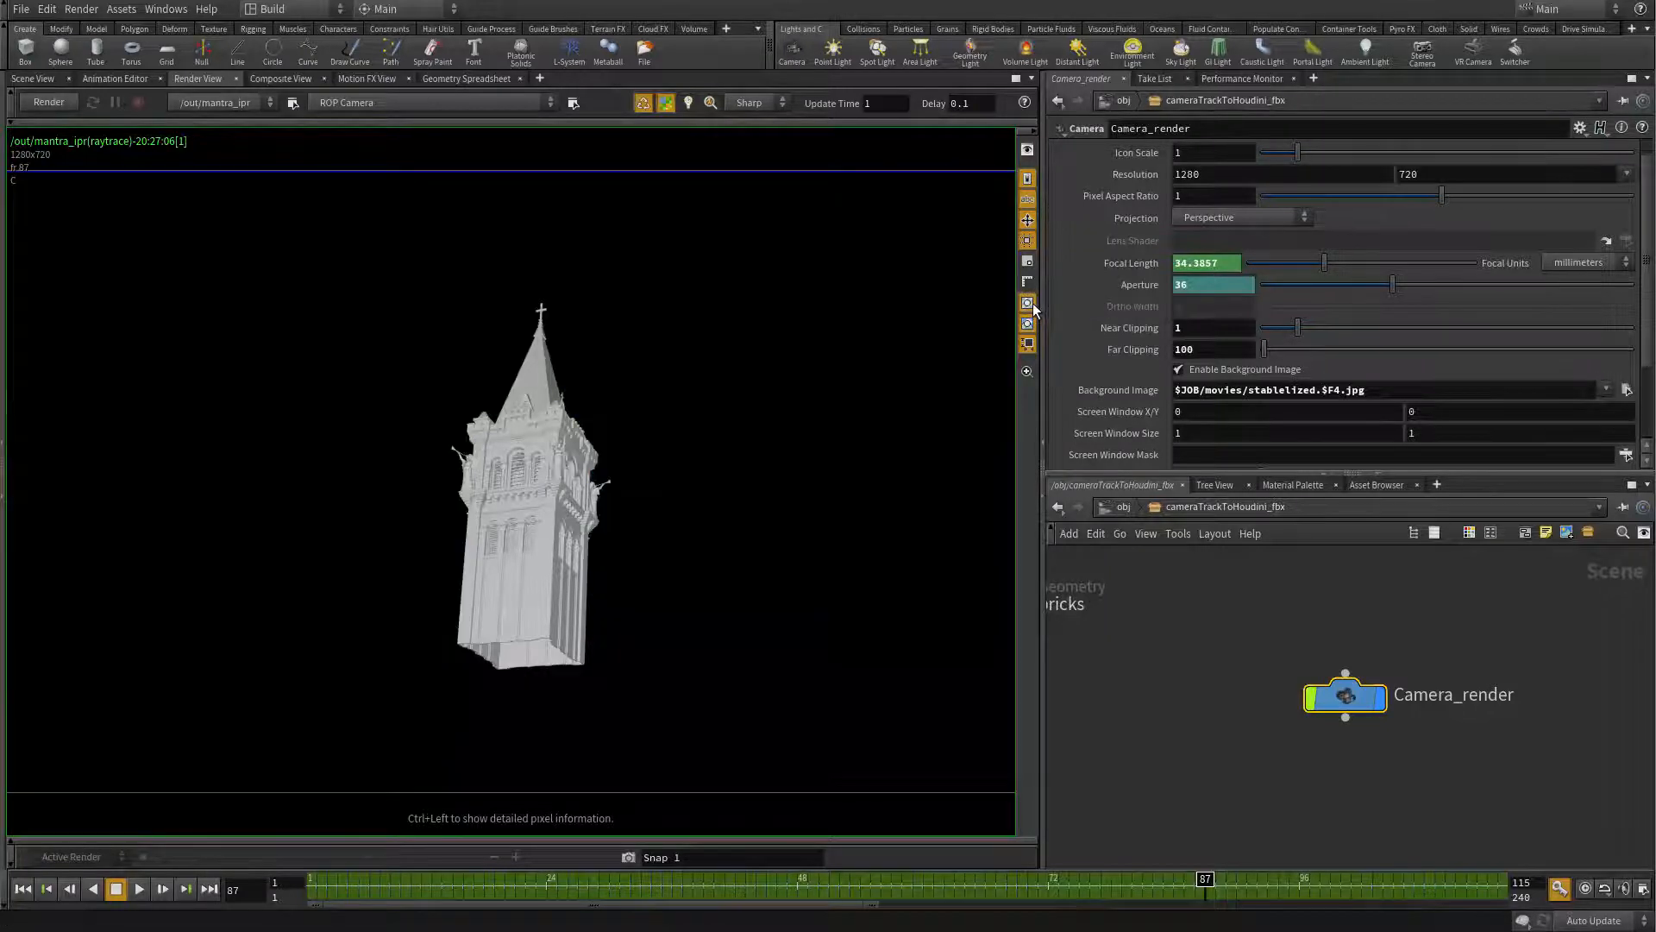
left_click(1031, 303)
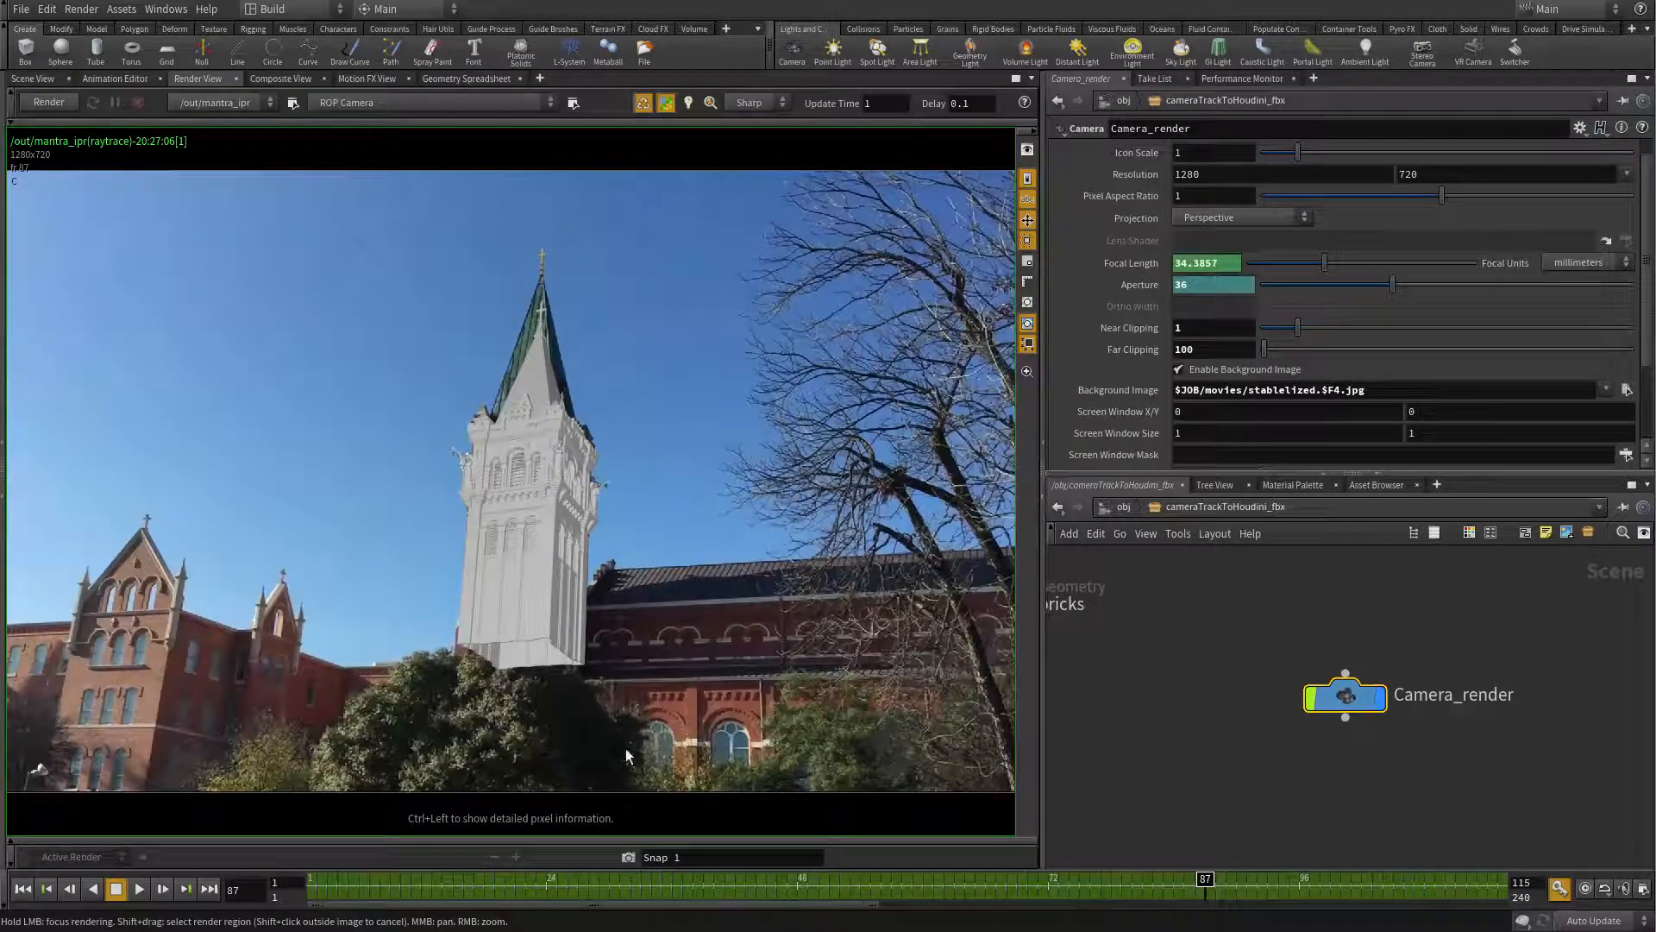
Step: Inspect the render's alpha channel and switch back to the colour display
mouse_move(586, 838)
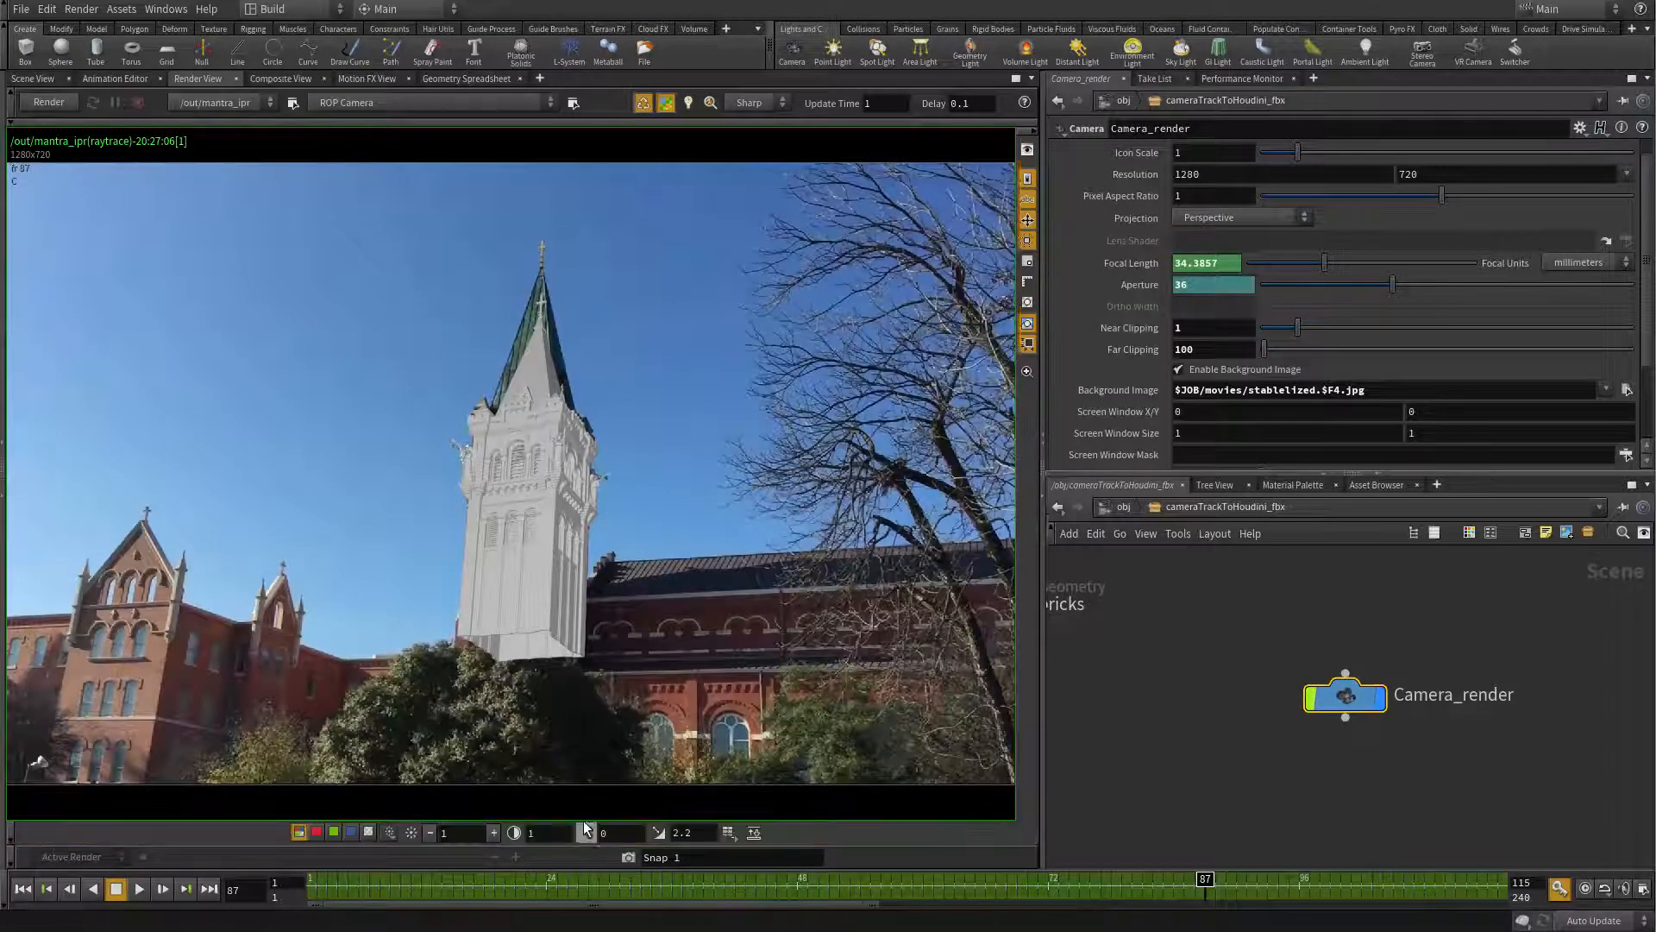
left_click(366, 835)
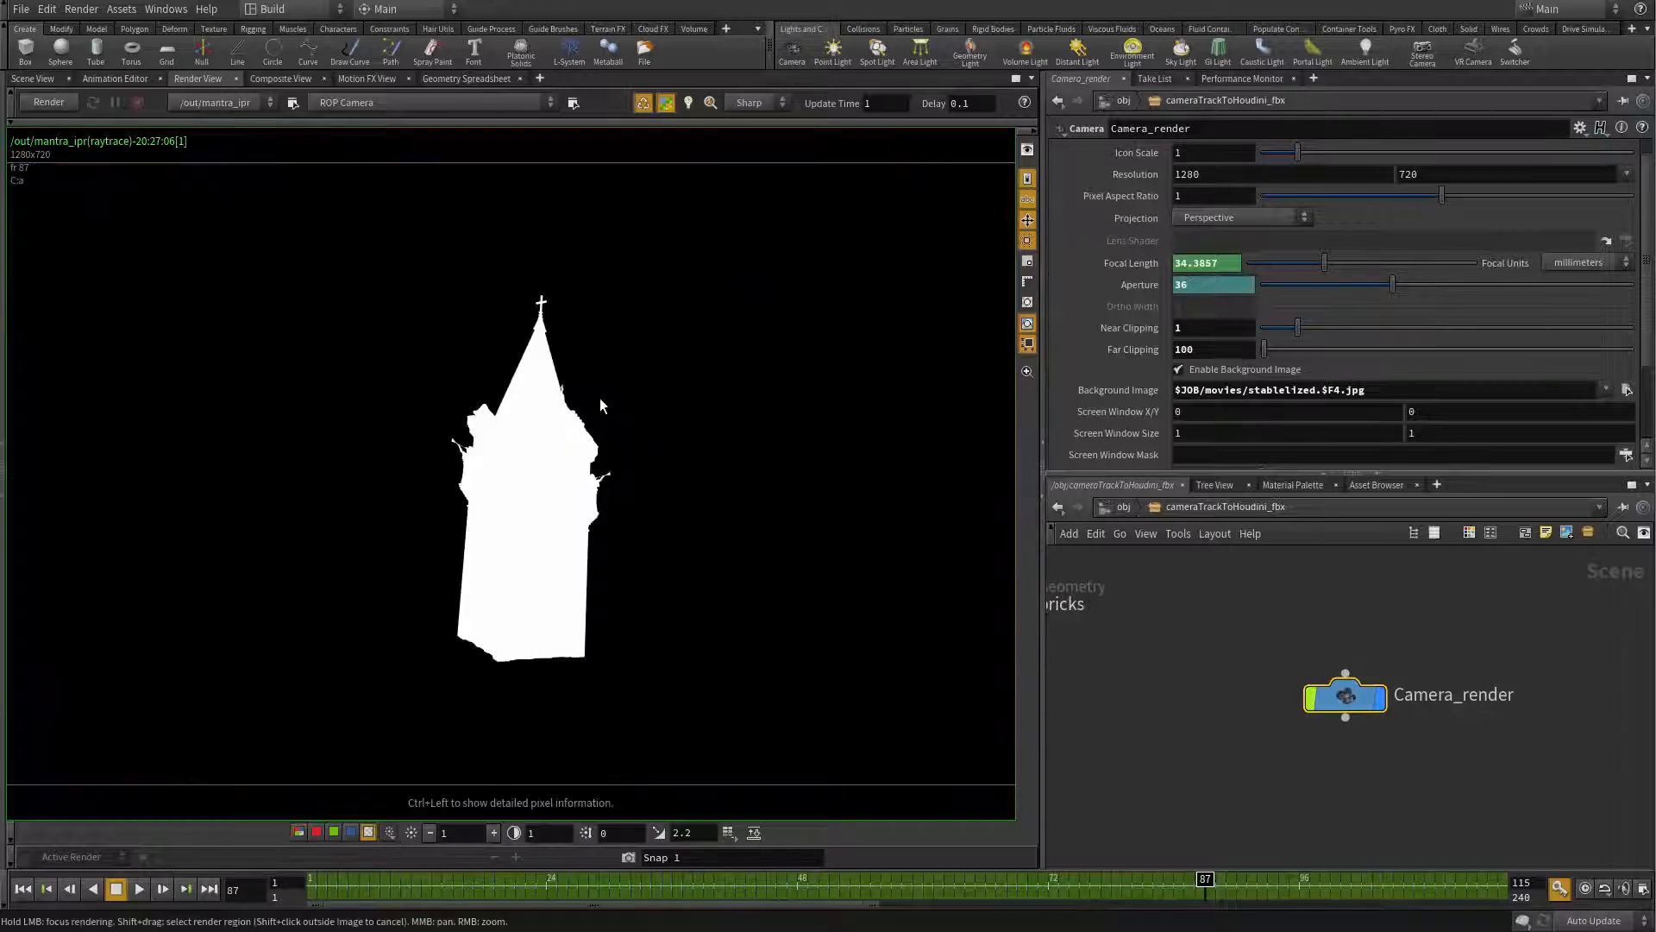
left_click(299, 834)
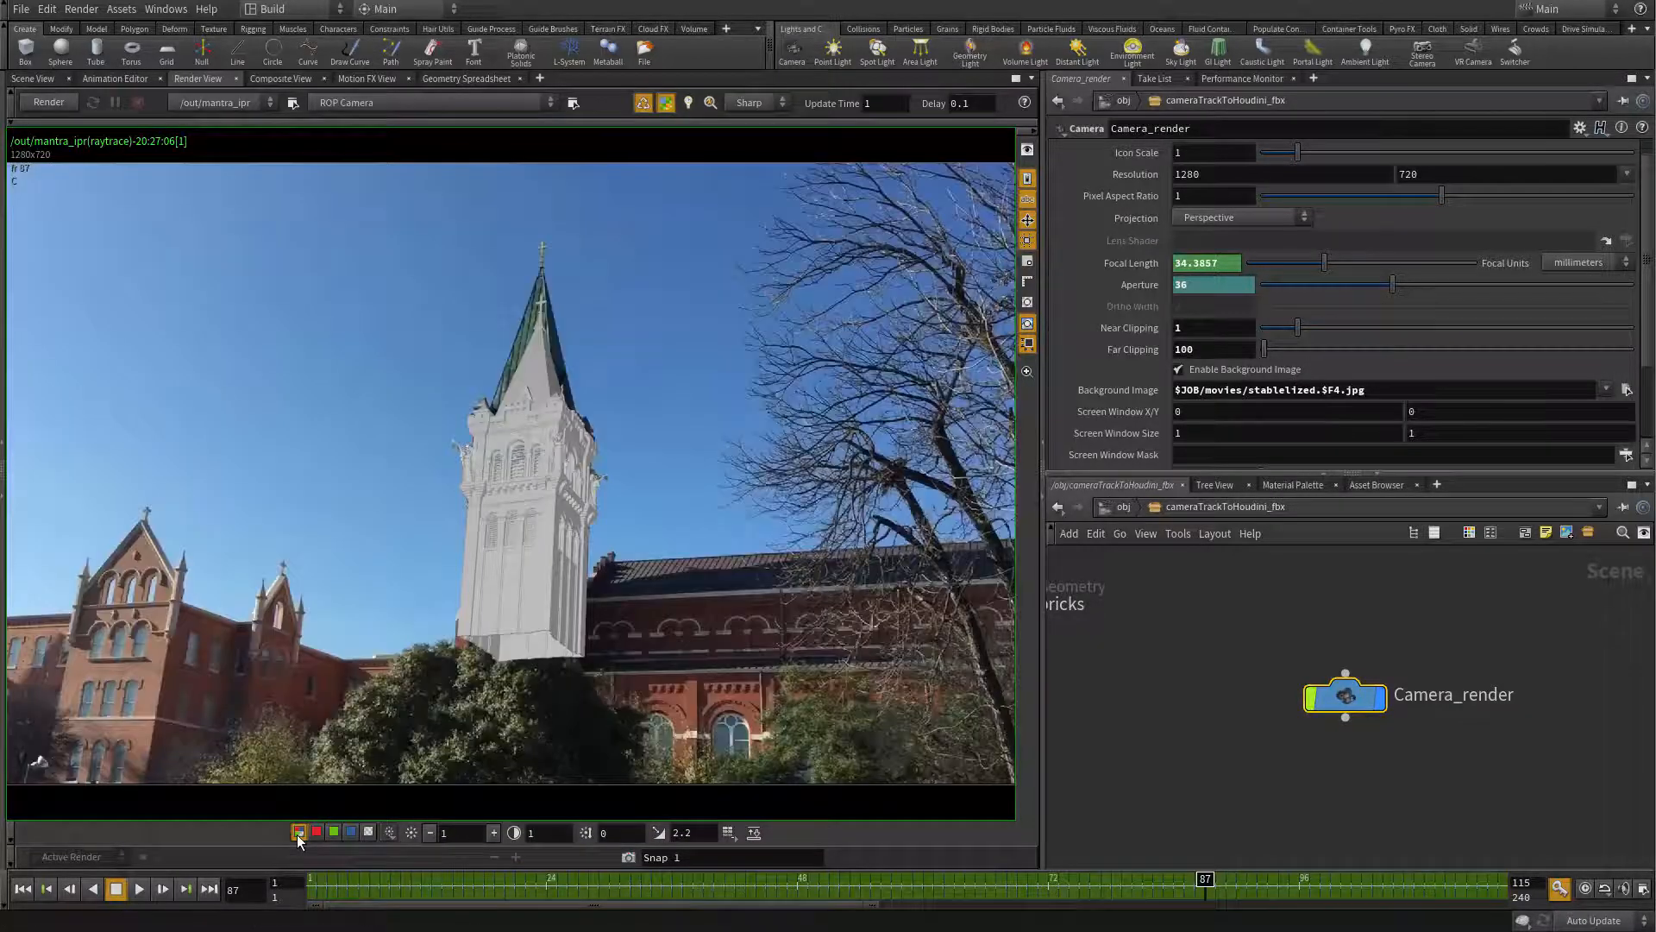
Step: Return to the scene view, unlock Camera_render from the viewport, and orbit out of the camera view
left_click(35, 79)
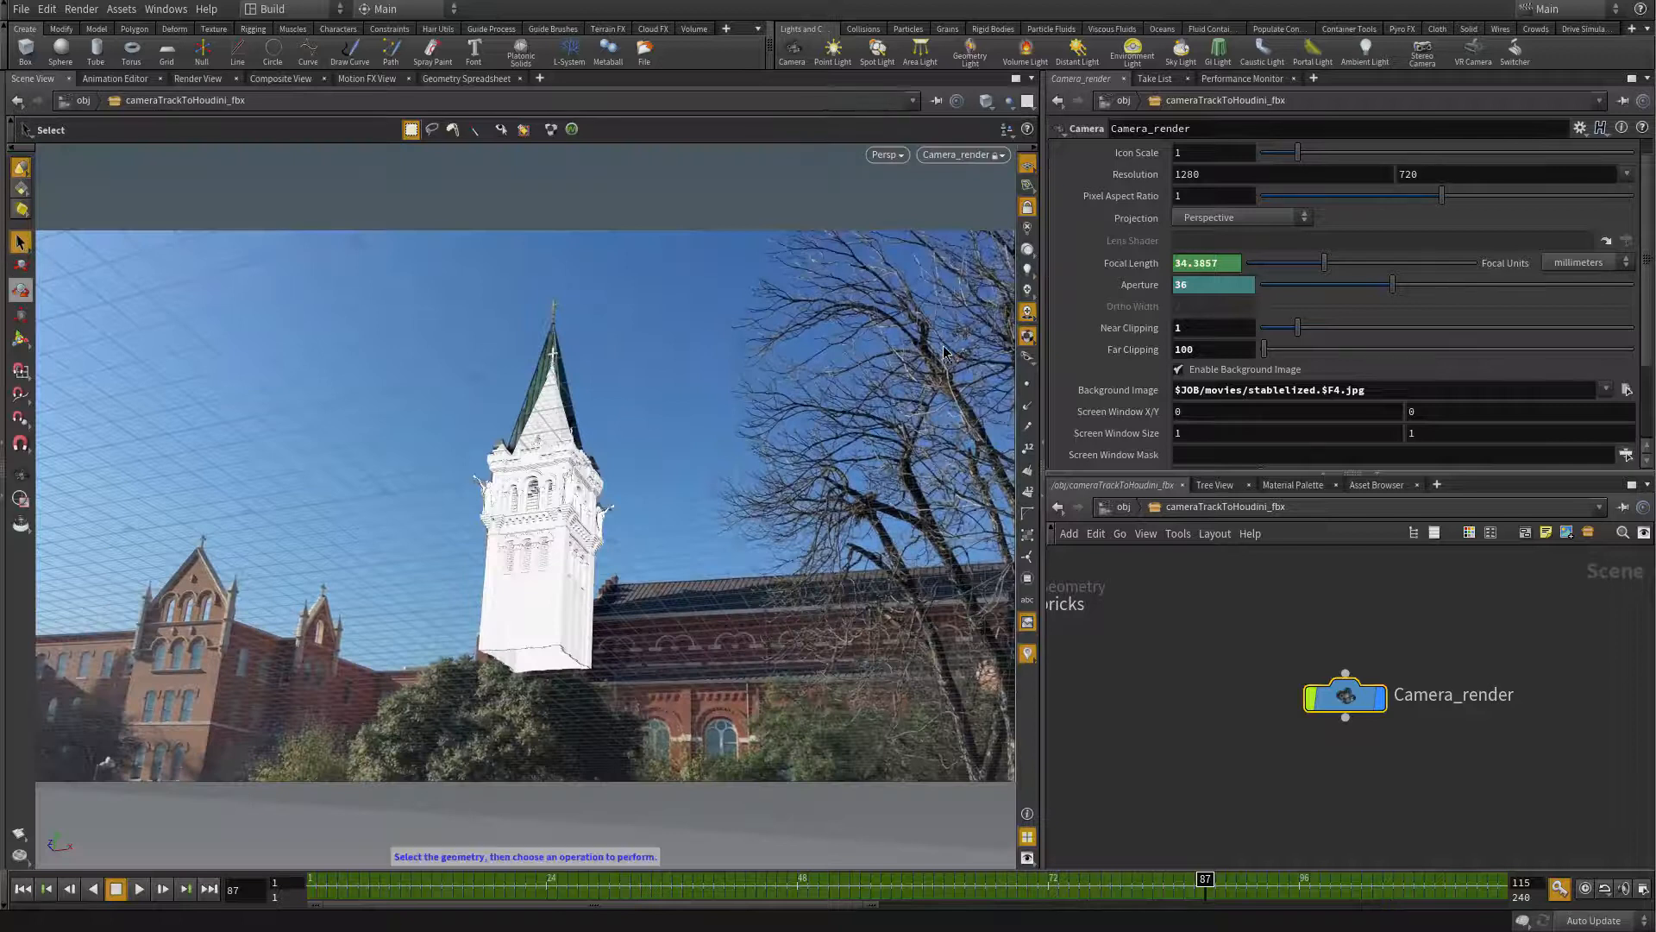
left_click(1027, 208)
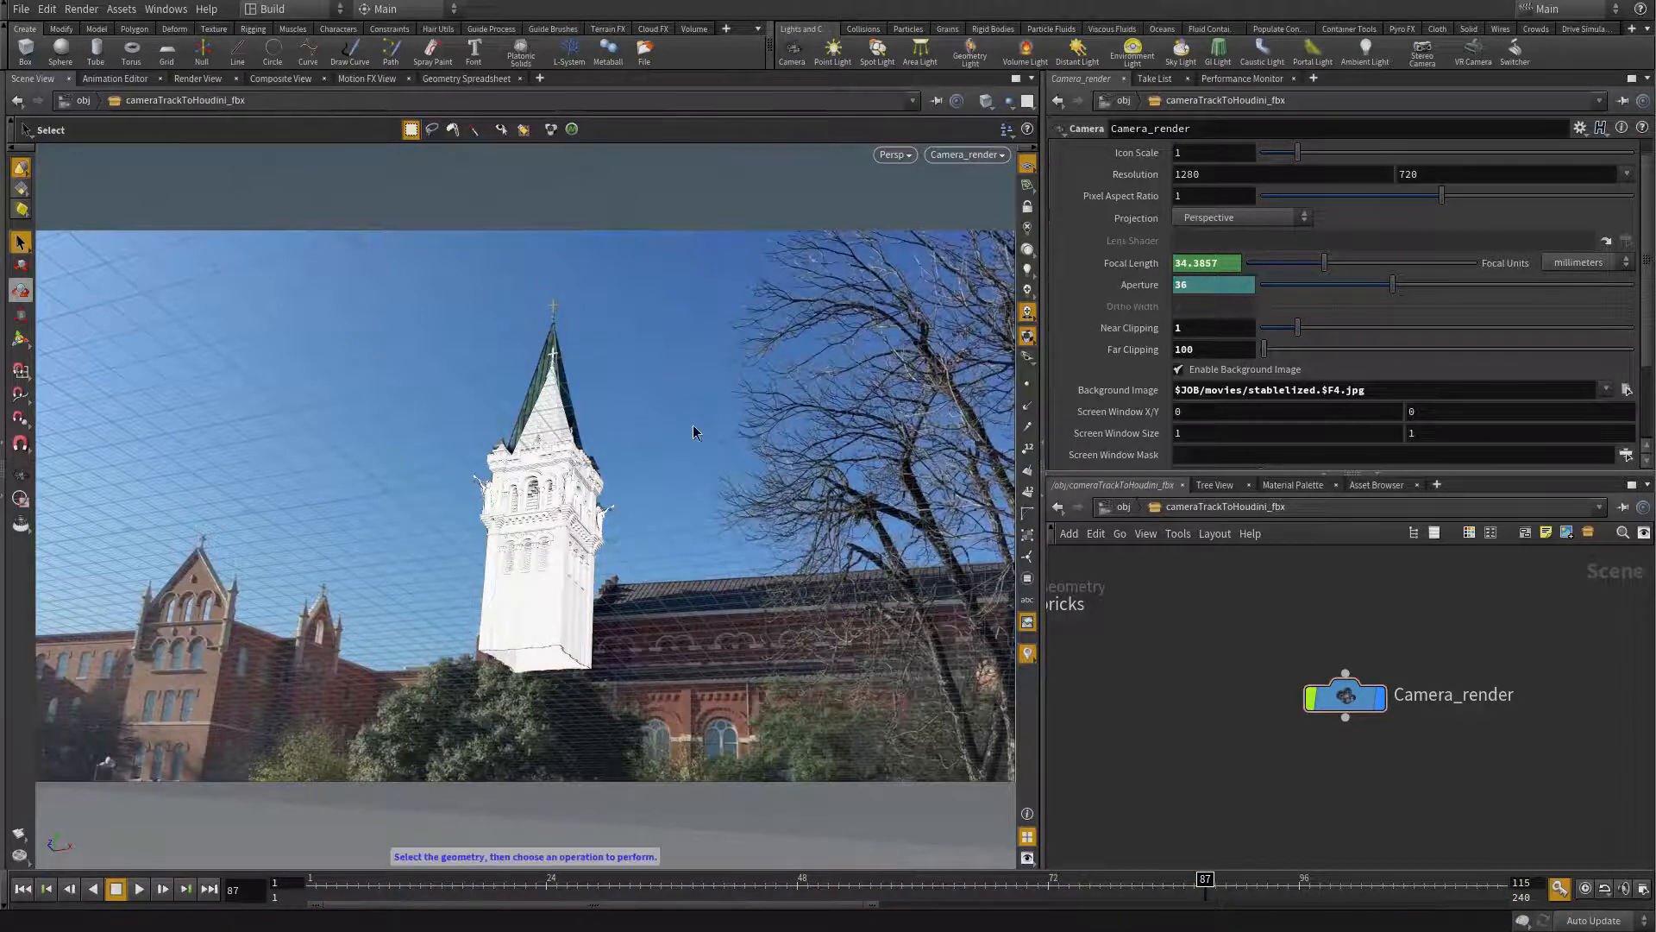
left_click_drag(694, 433, 780, 491, "alt")
right_click_drag(780, 491, 267, 492, "alt")
middle_click_drag(513, 707, 603, 747, "alt")
Step: Select the bricks geometry, frame it, and view the tower and its surroundings from farther away and above
left_click(297, 363)
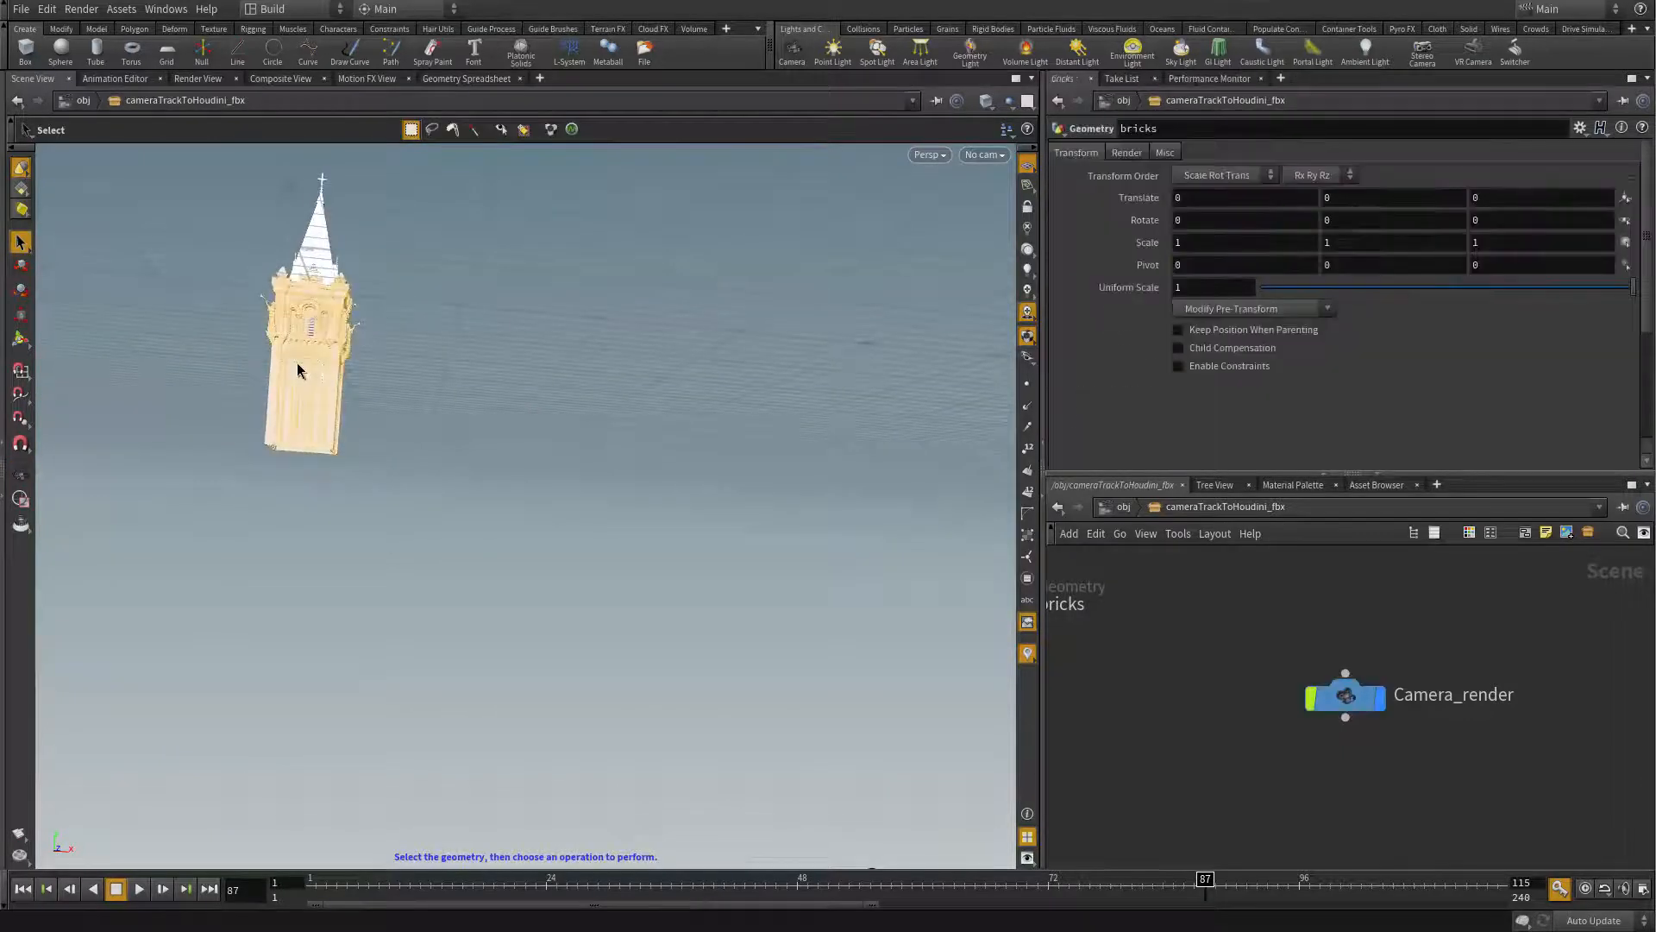
key("space+g")
right_click_drag(706, 536, 289, 587, "alt")
left_click_drag(289, 587, 800, 650, "alt")
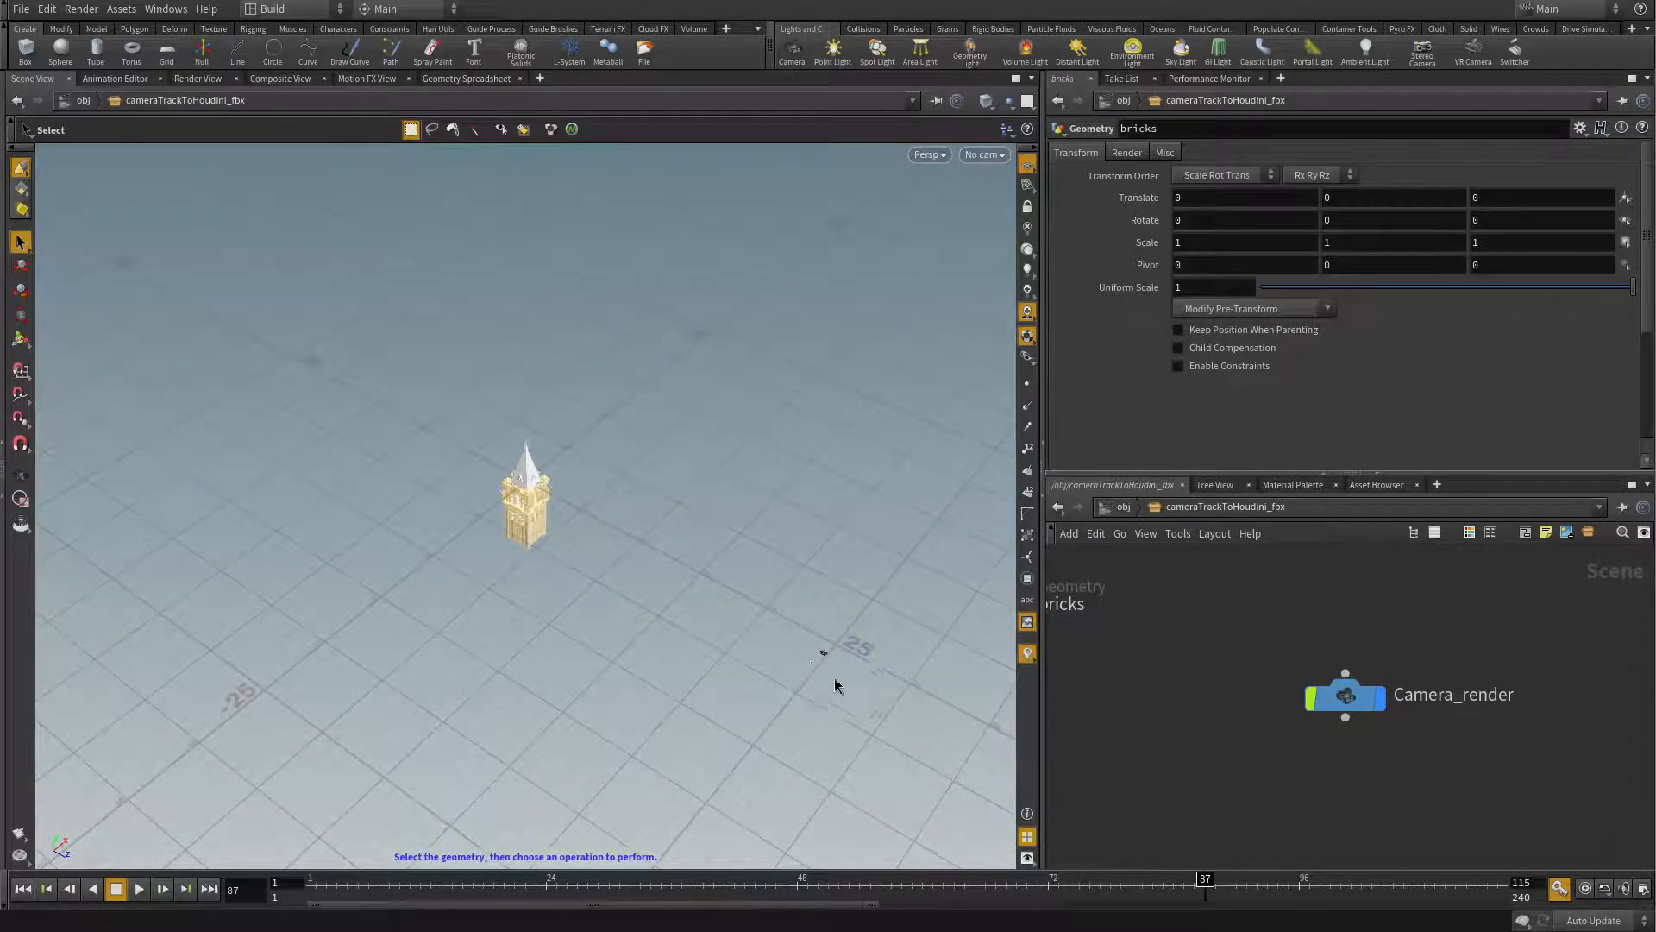
Step: Add a distant light aimed from the current view of the tower, and move the viewport out of the light's view
left_click_drag(546, 635, 482, 620, "alt")
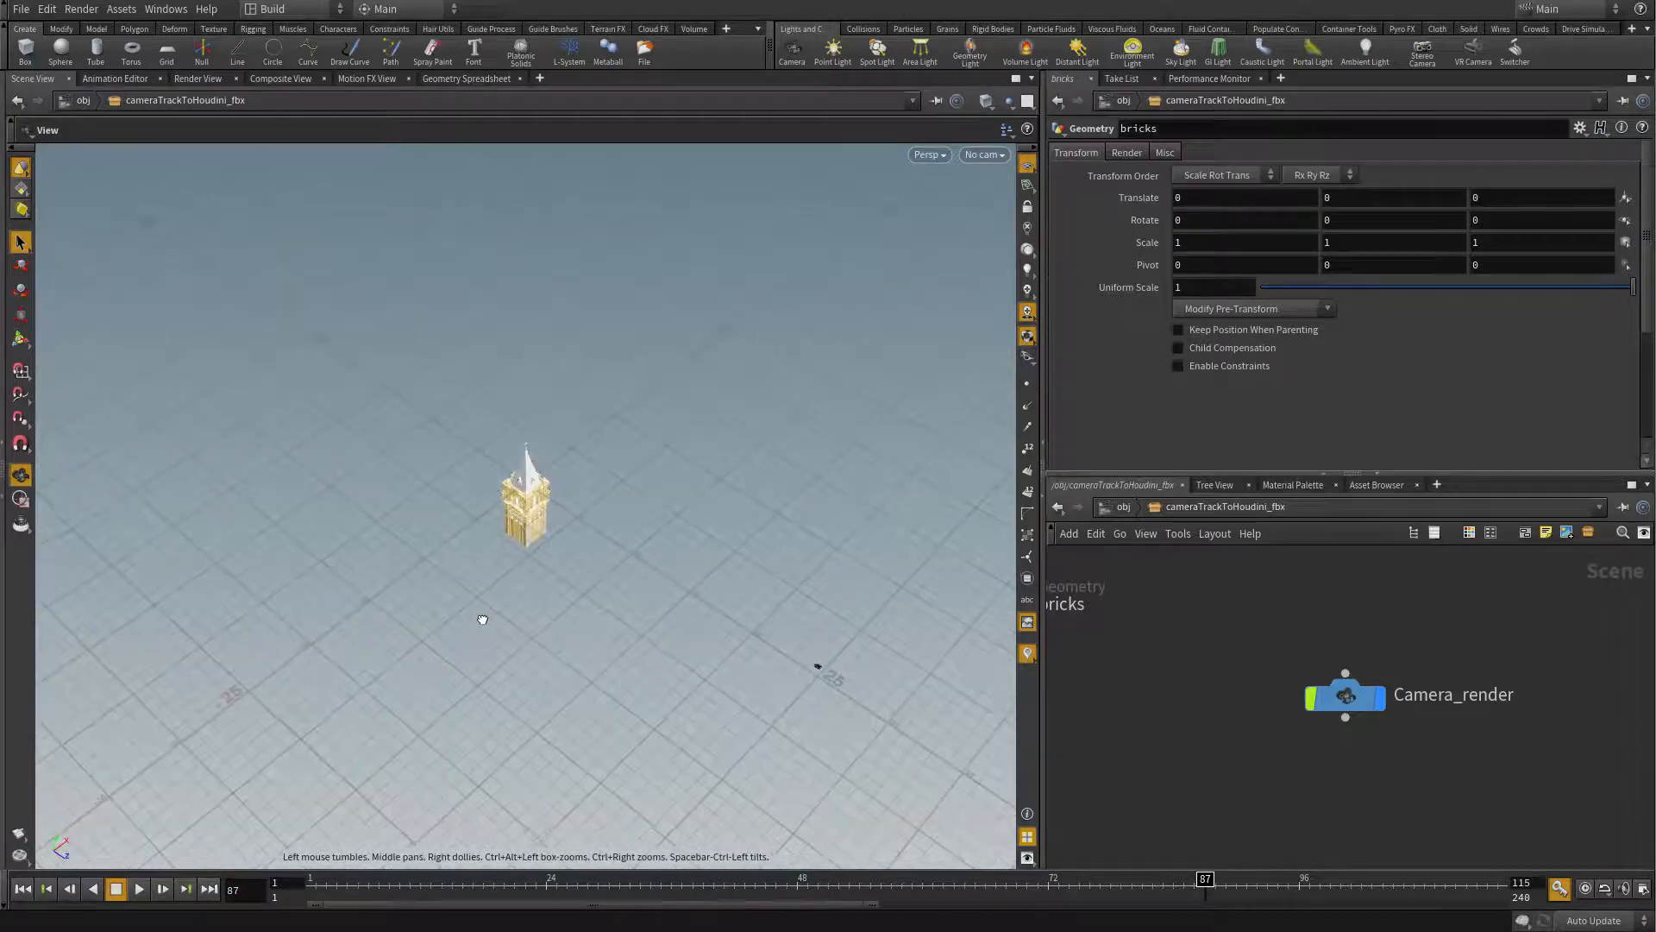
left_click(1078, 52)
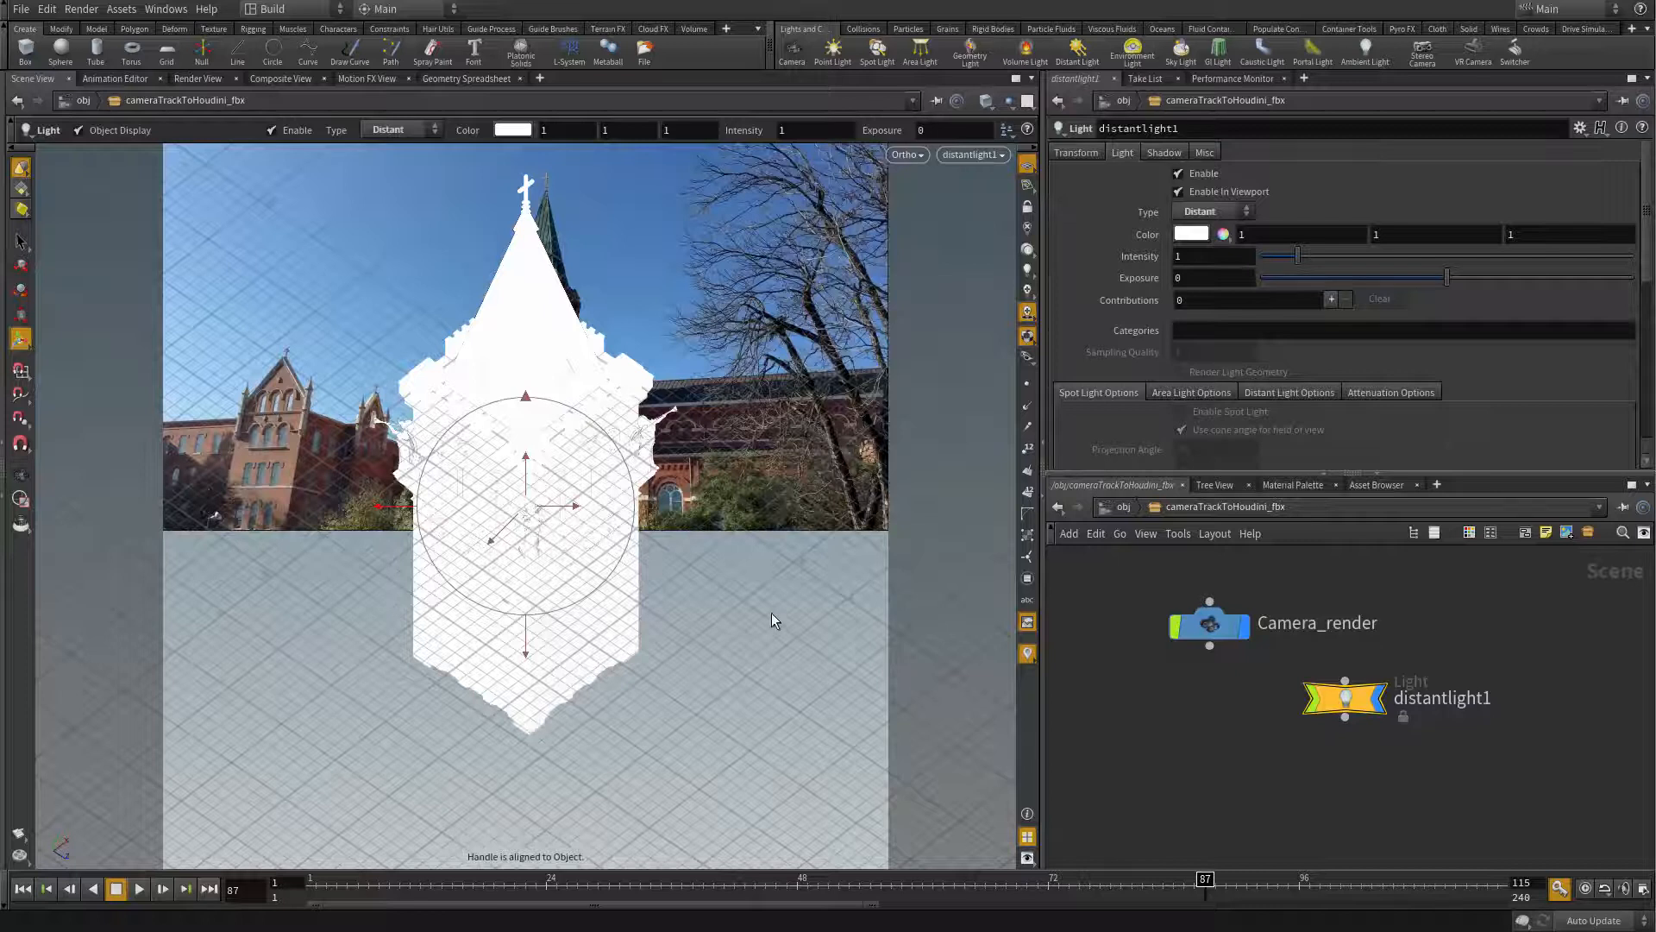
scroll(740, 619, "down", 4, "alt")
left_click_drag(725, 695, 327, 621, "alt")
scroll(326, 621, "down", 6, "alt")
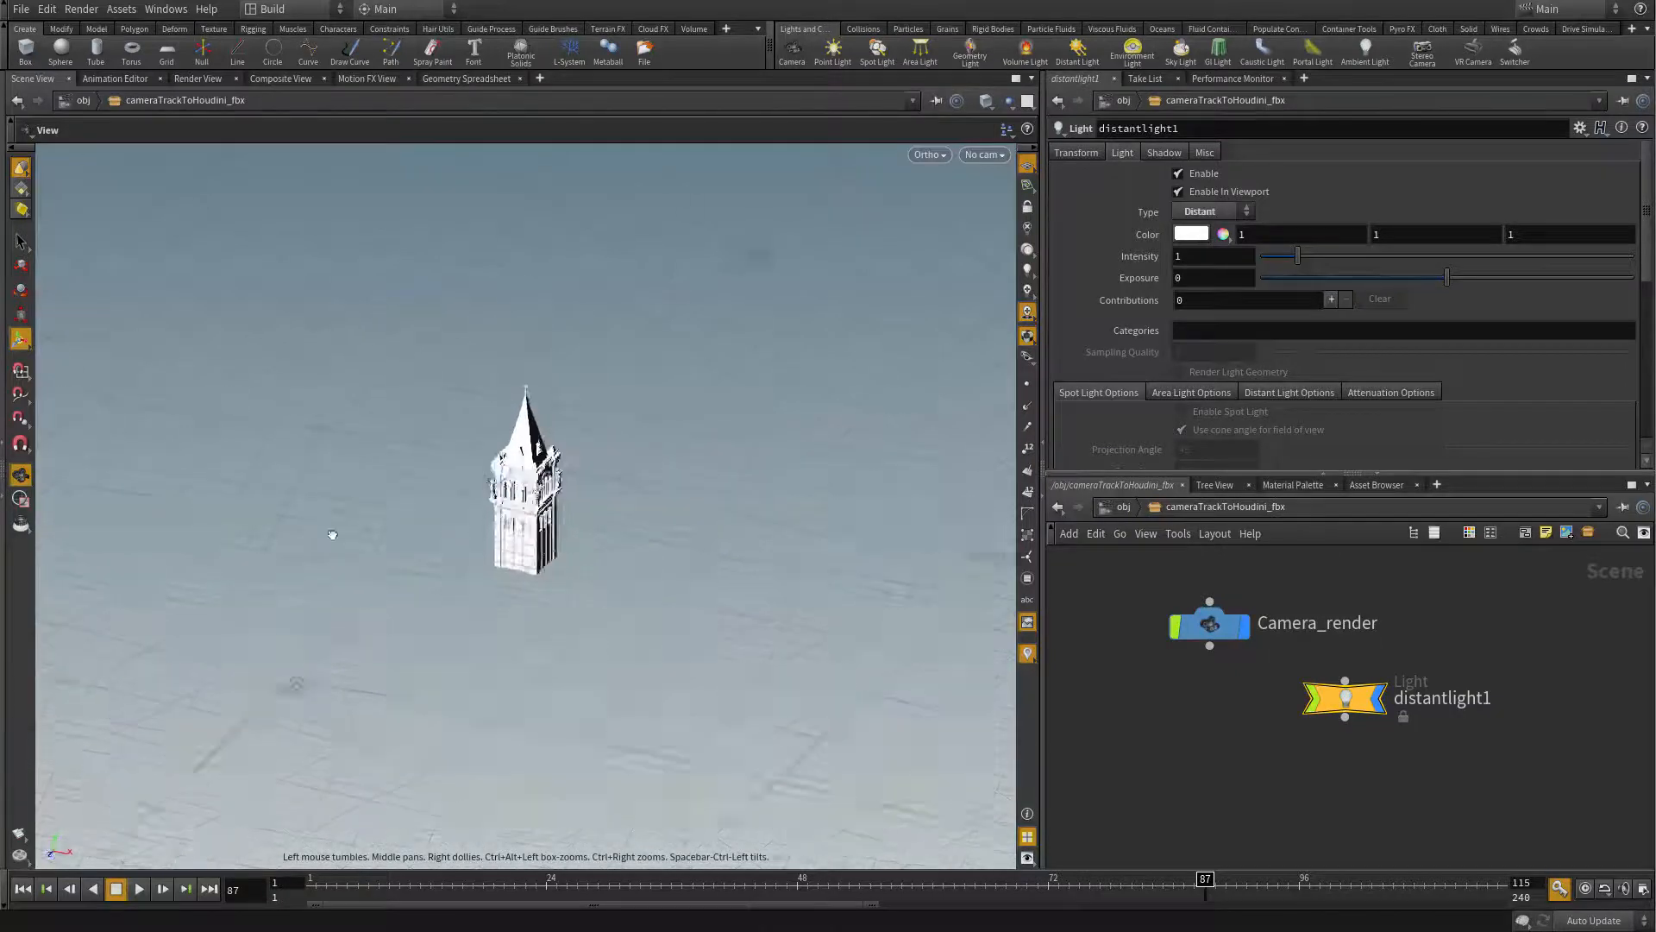
left_click_drag(332, 535, 684, 629, "alt")
scroll(562, 554, "down", 4, "alt")
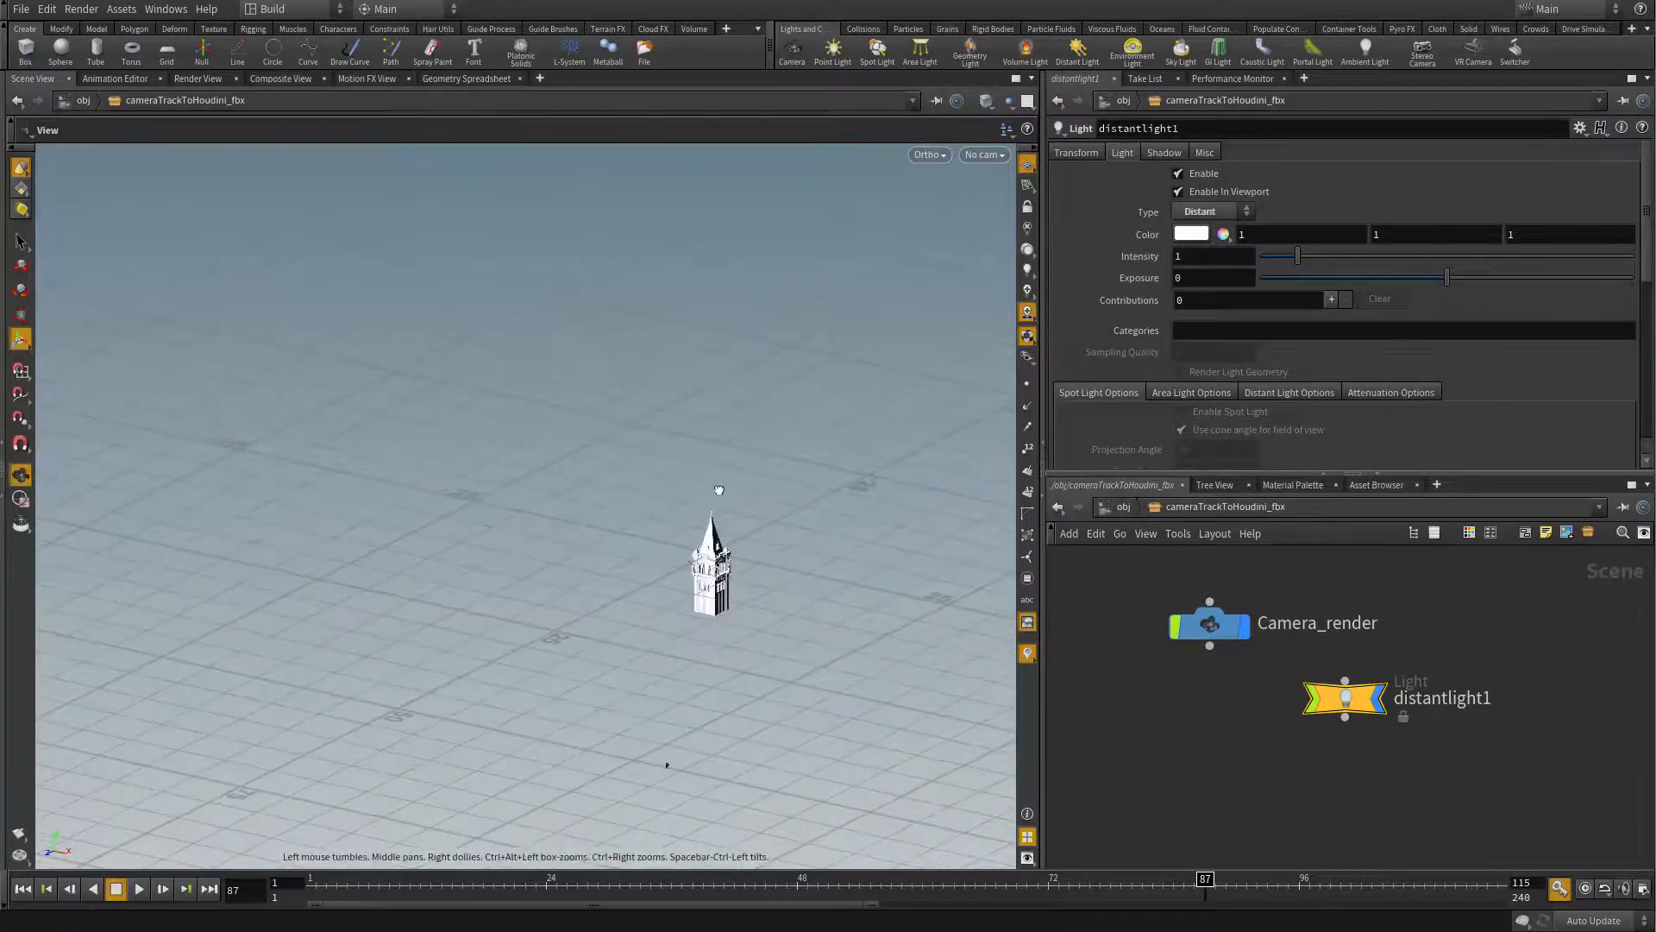
Step: Switch the viewport from orthographic to perspective projection and view the tower together with the distant light
left_click(939, 156)
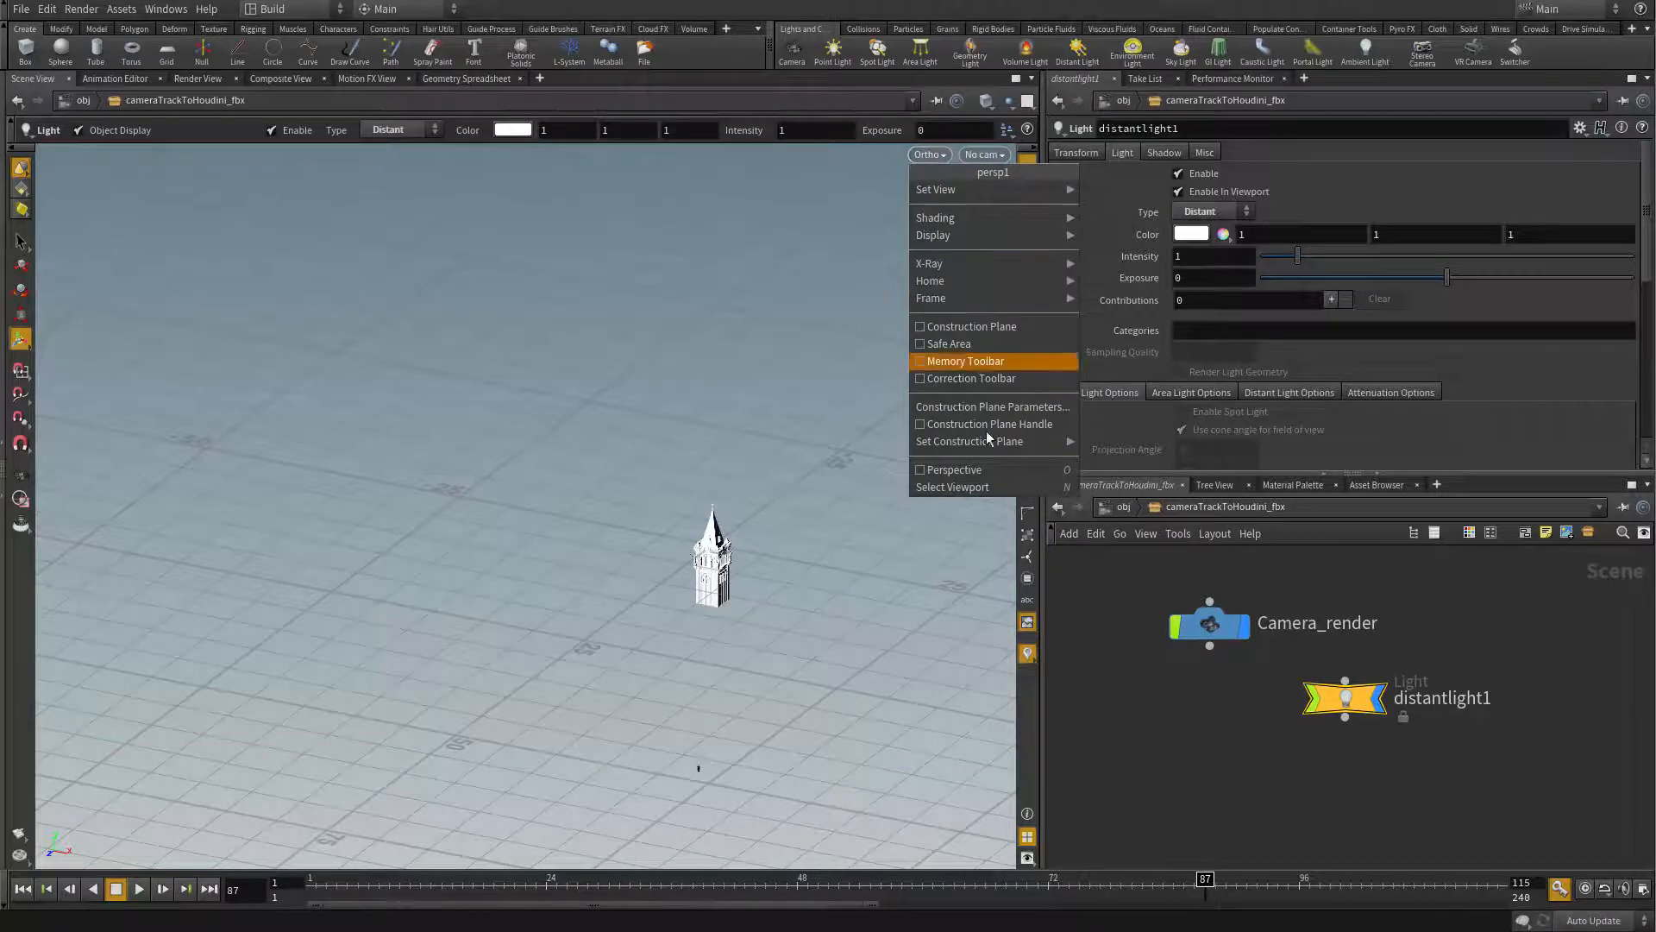
left_click(954, 469)
right_click_drag(540, 572, 451, 547, "alt")
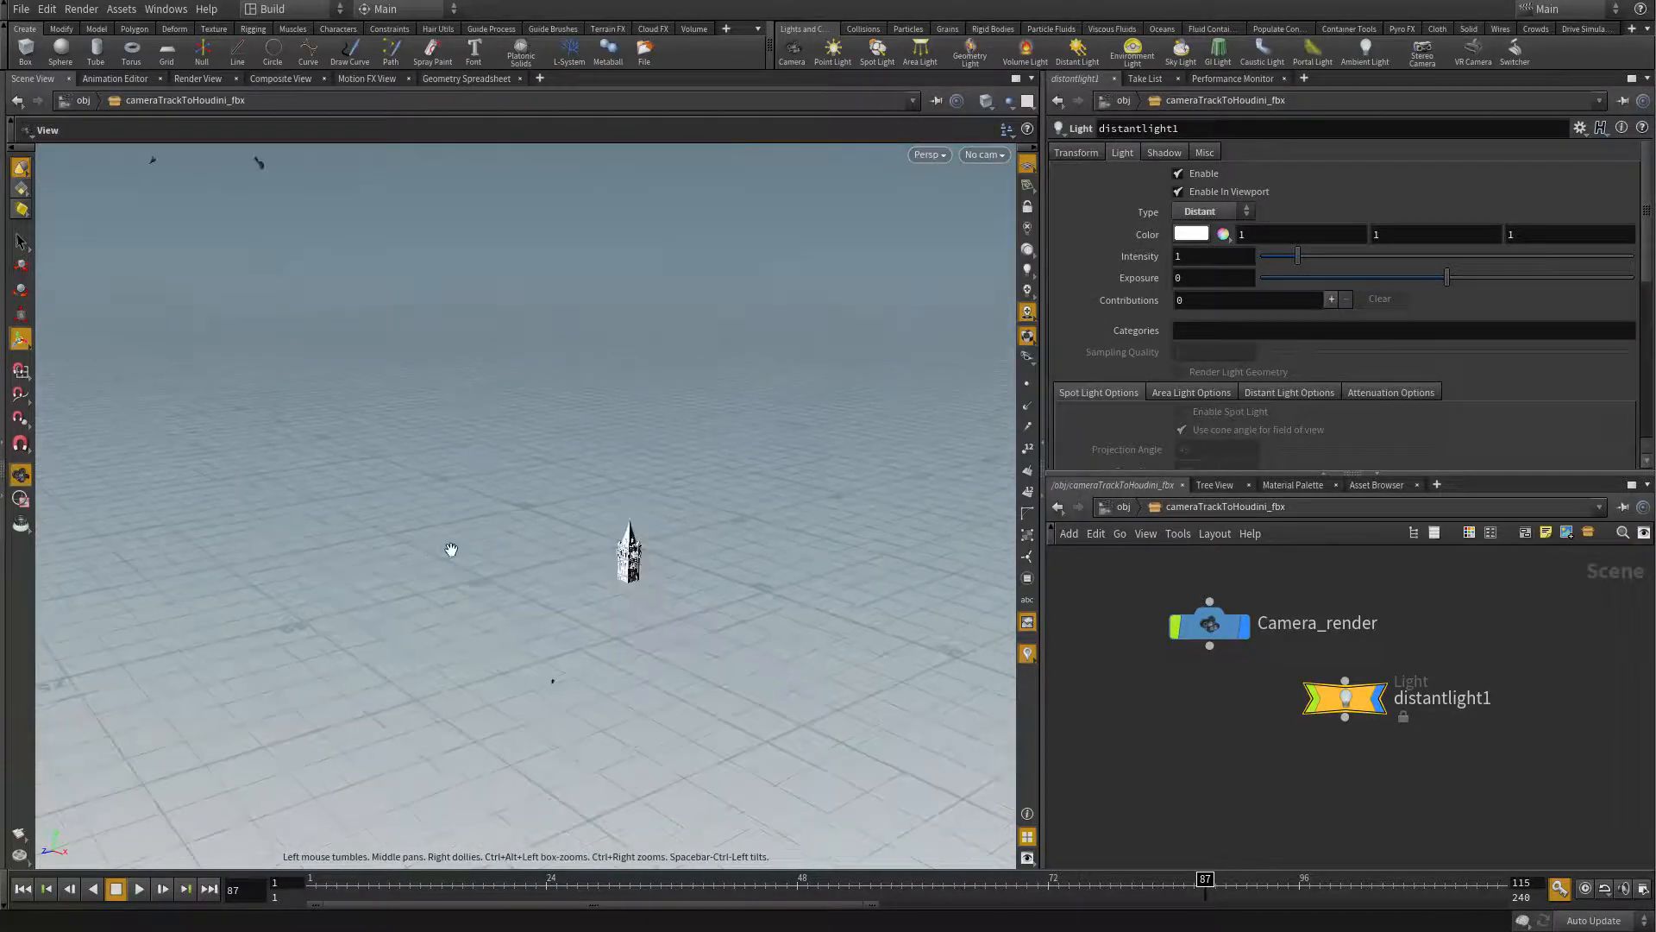
middle_click_drag(467, 526, 518, 599, "alt")
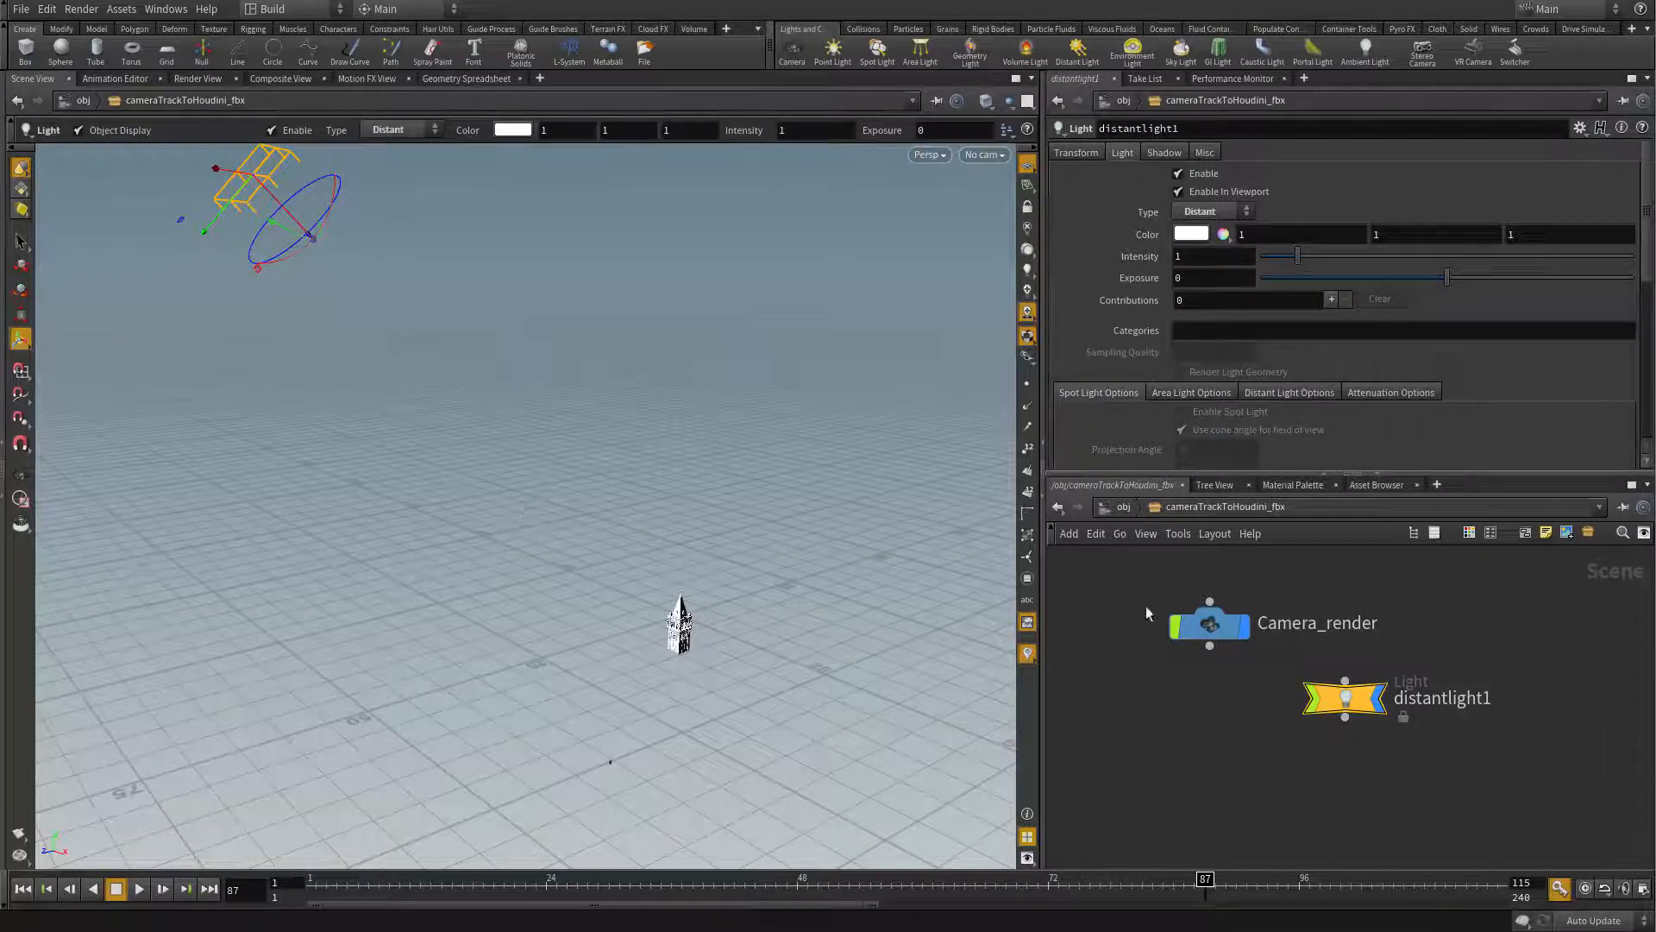
middle_click_drag(599, 517, 539, 470, "alt")
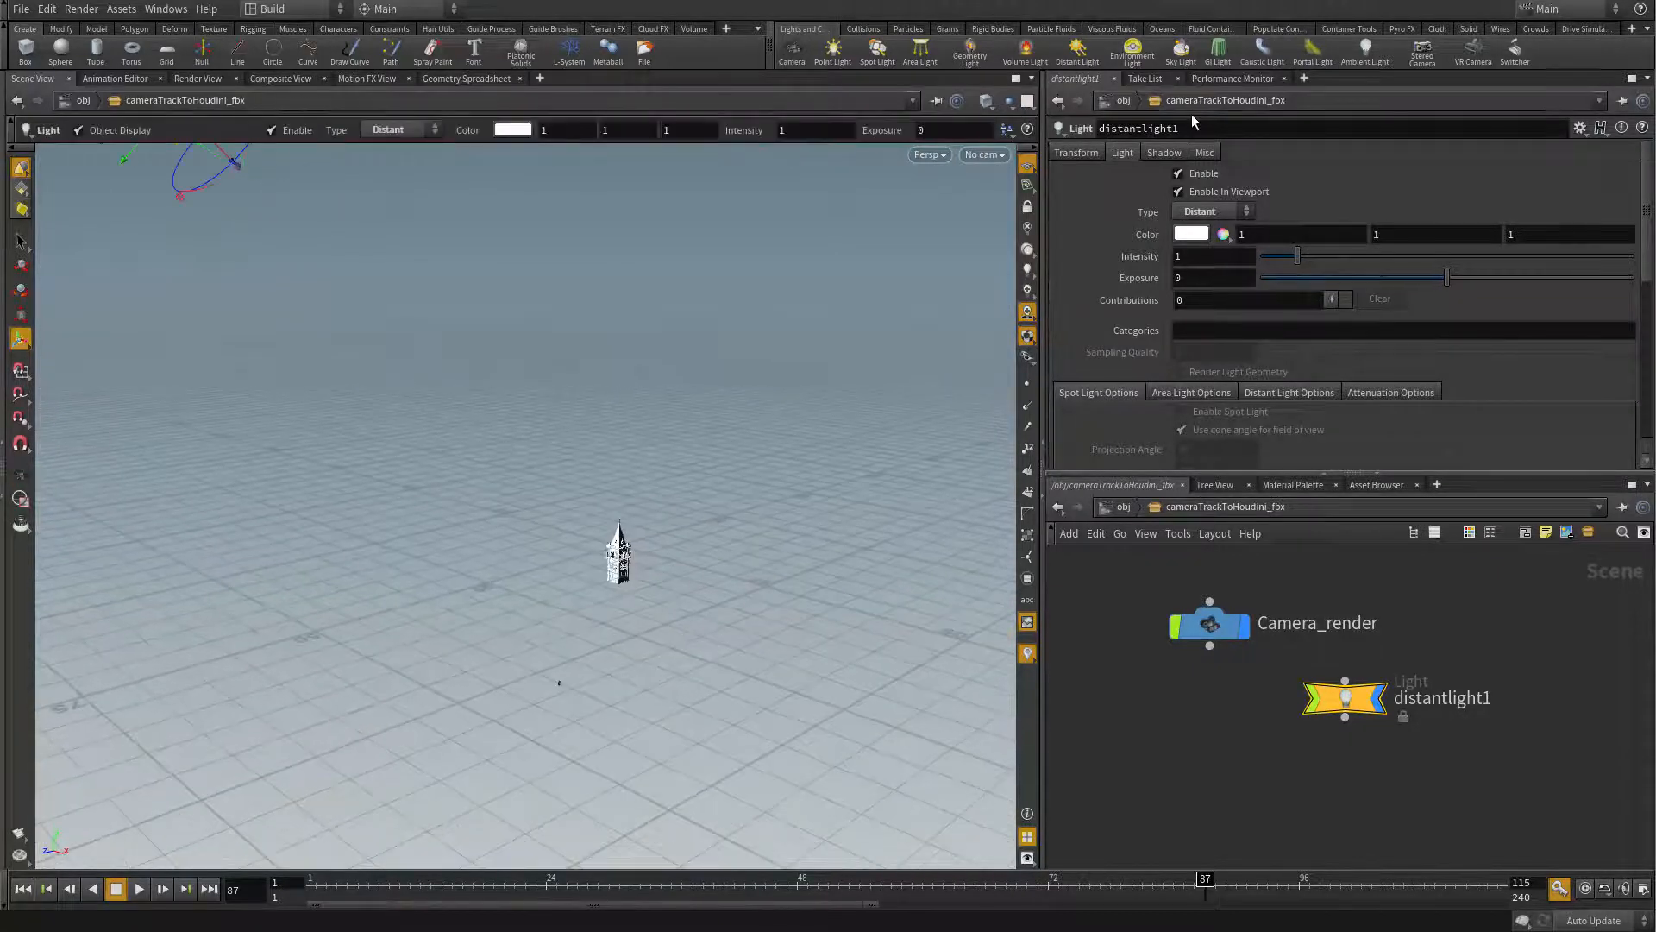
Step: Add an environment light to the scene and set its light intensity to 0.2
left_click(1133, 51)
mouse_move(727, 489)
left_mouse_down()
mouse_move(633, 484)
mouse_move(743, 514)
mouse_move(715, 516)
left_mouse_up()
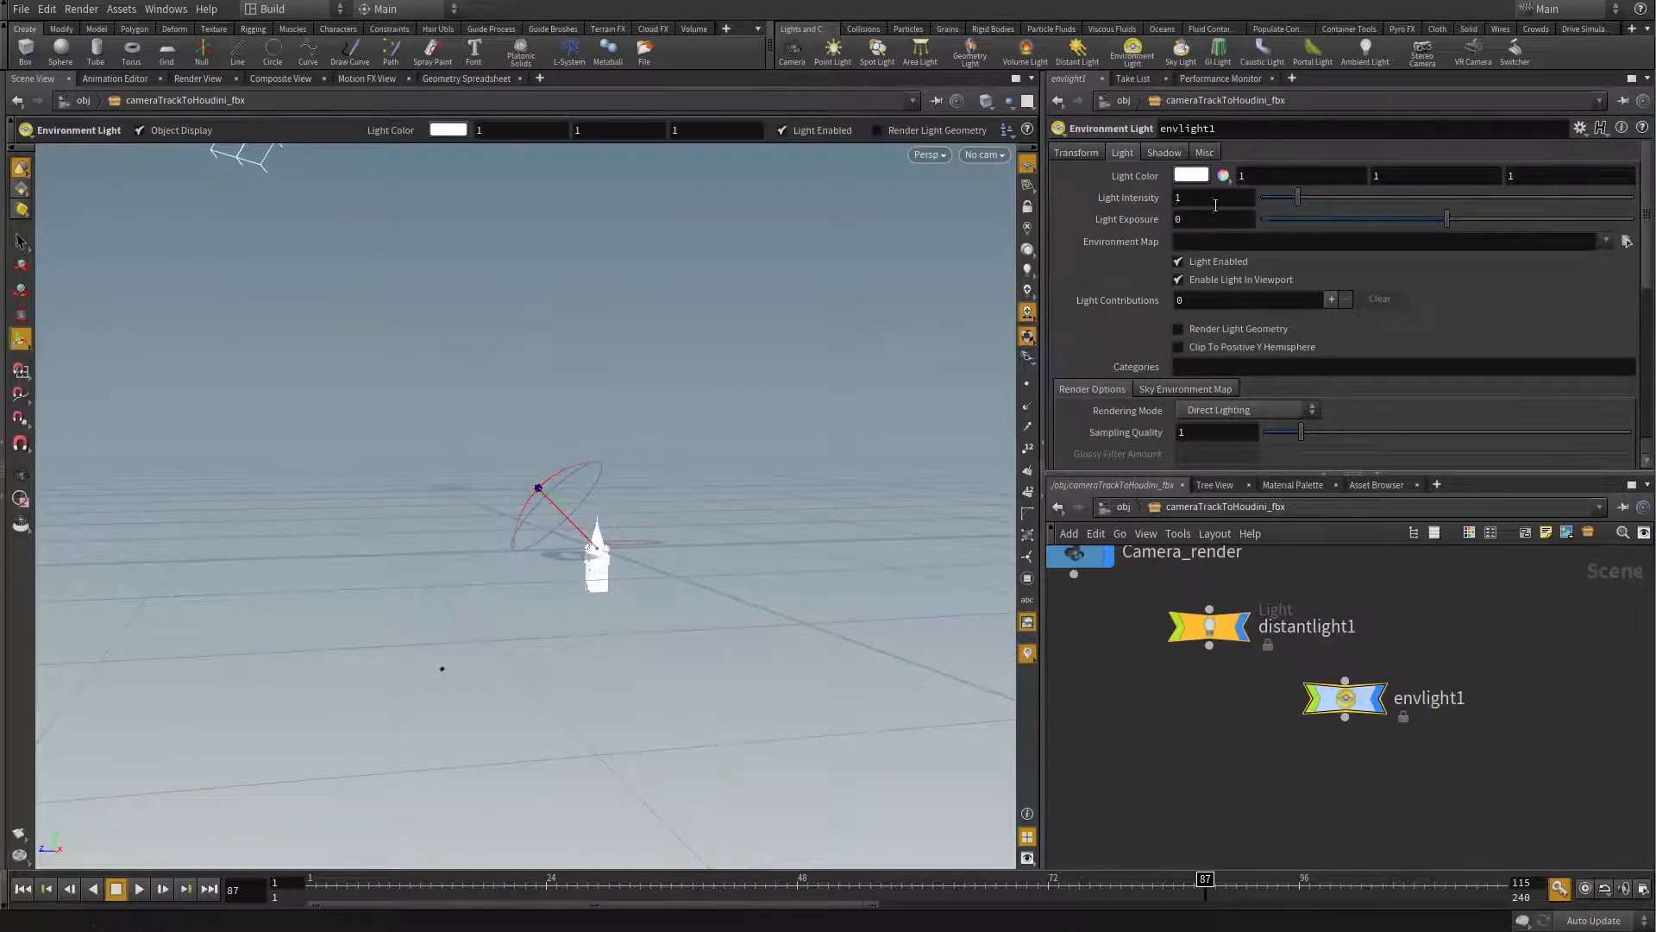
type("0.2")
key("Return")
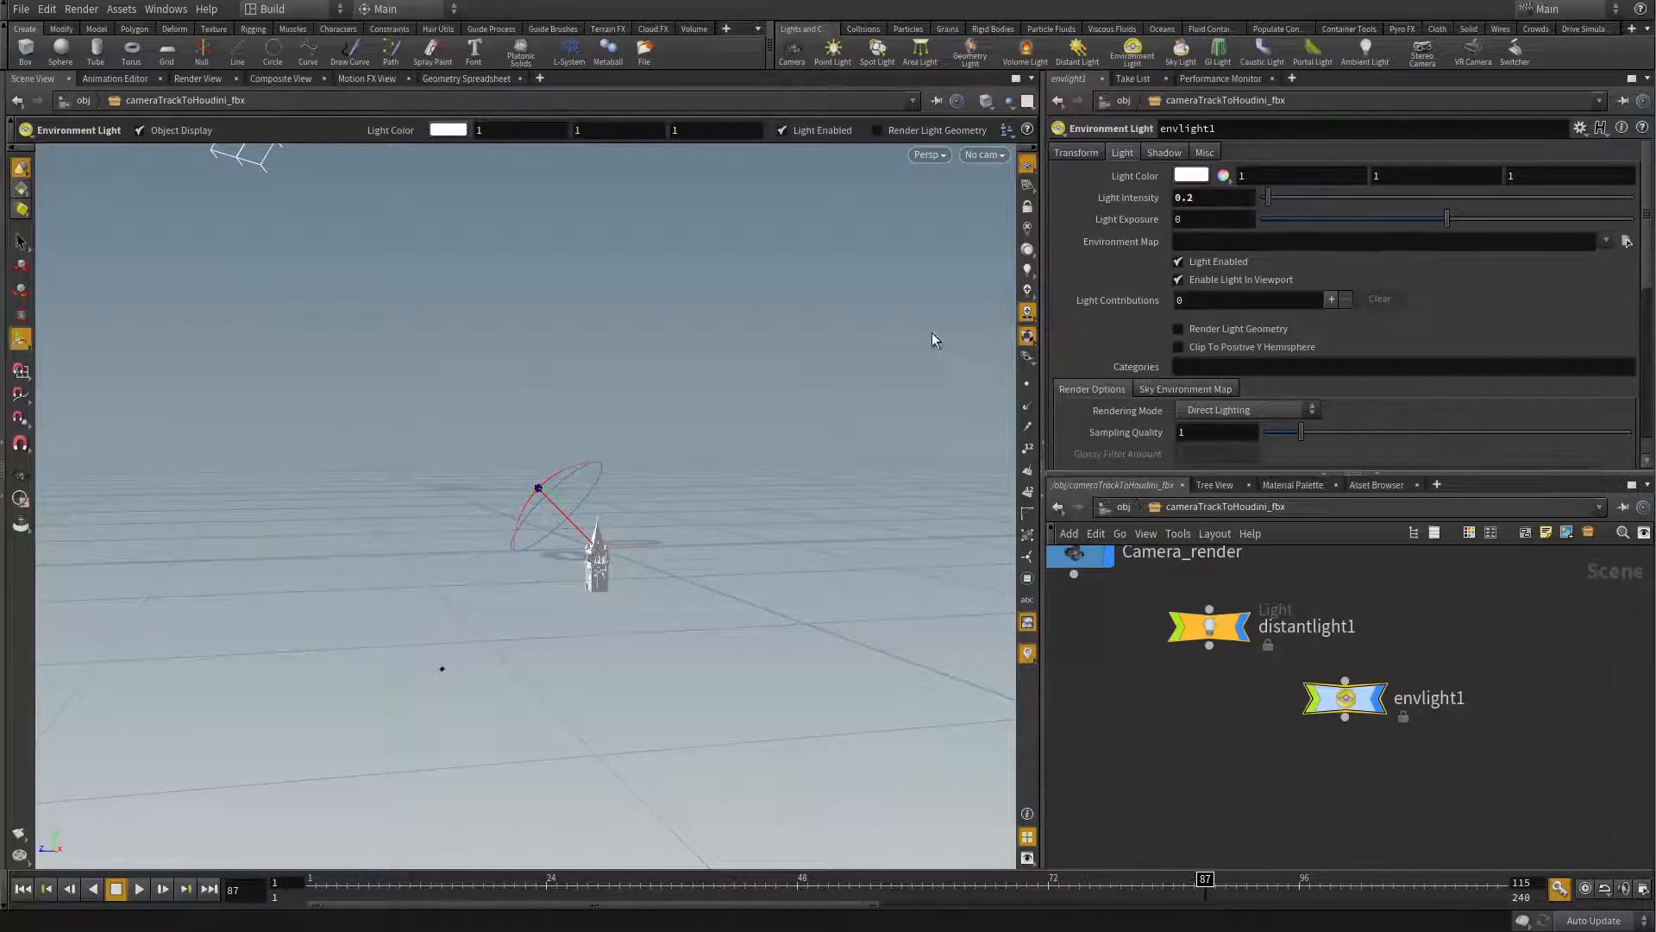
left_click_drag(552, 560, 617, 543, "alt")
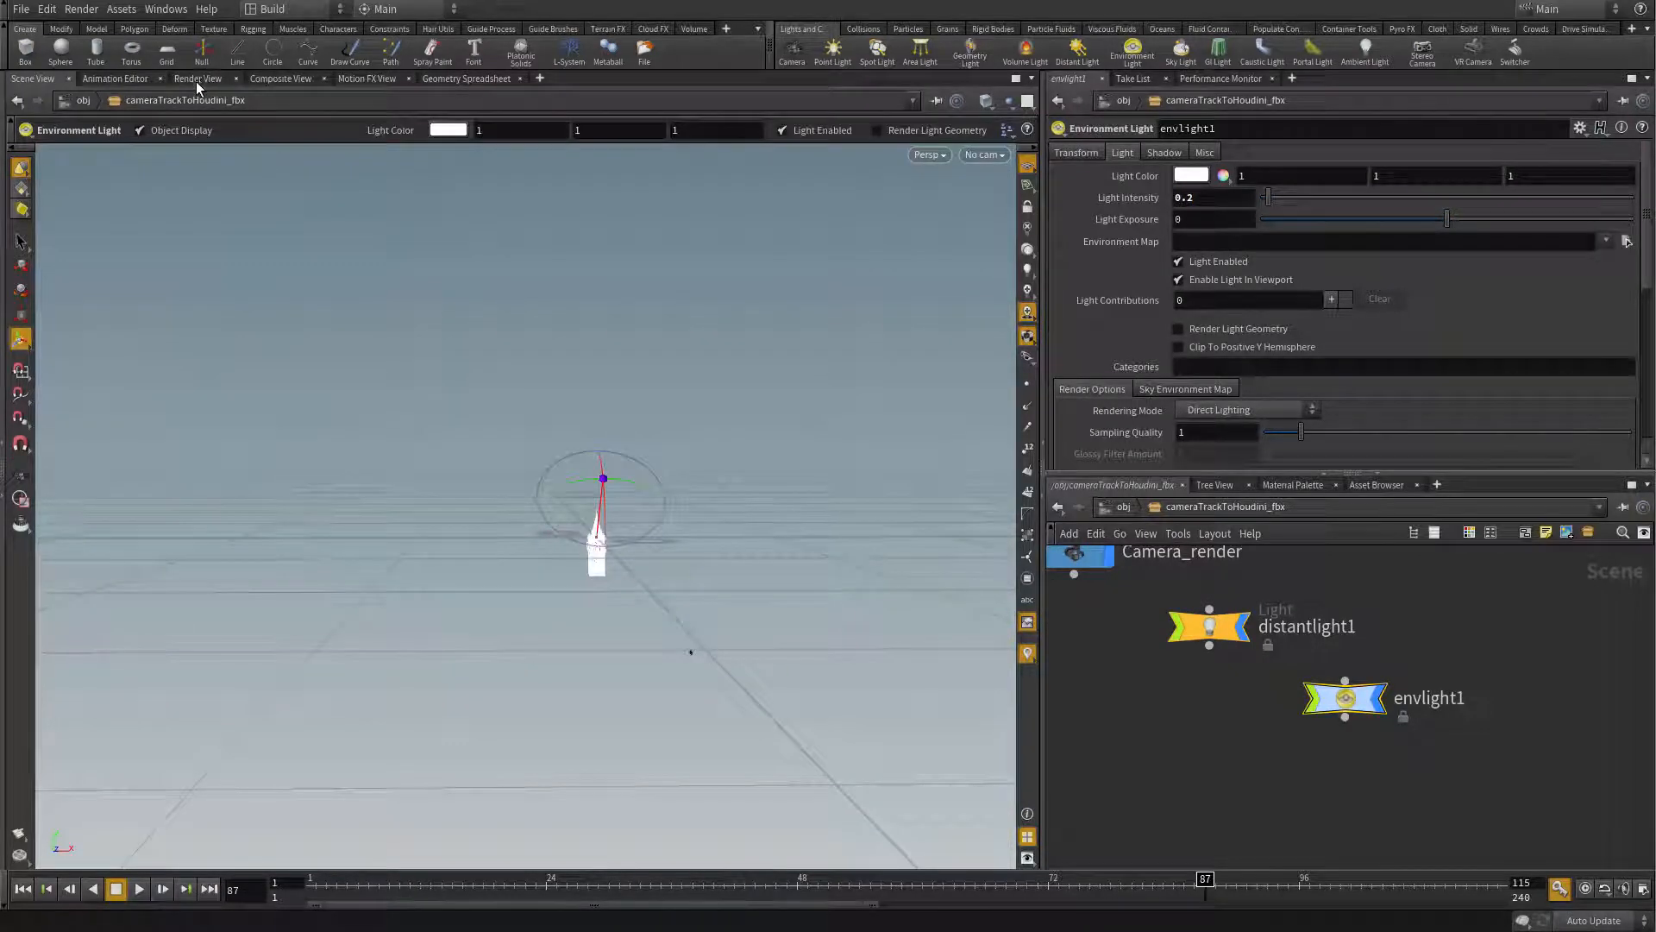
Step: Render the lit tower in the render view through Camera_render
left_click(195, 79)
left_click(364, 101)
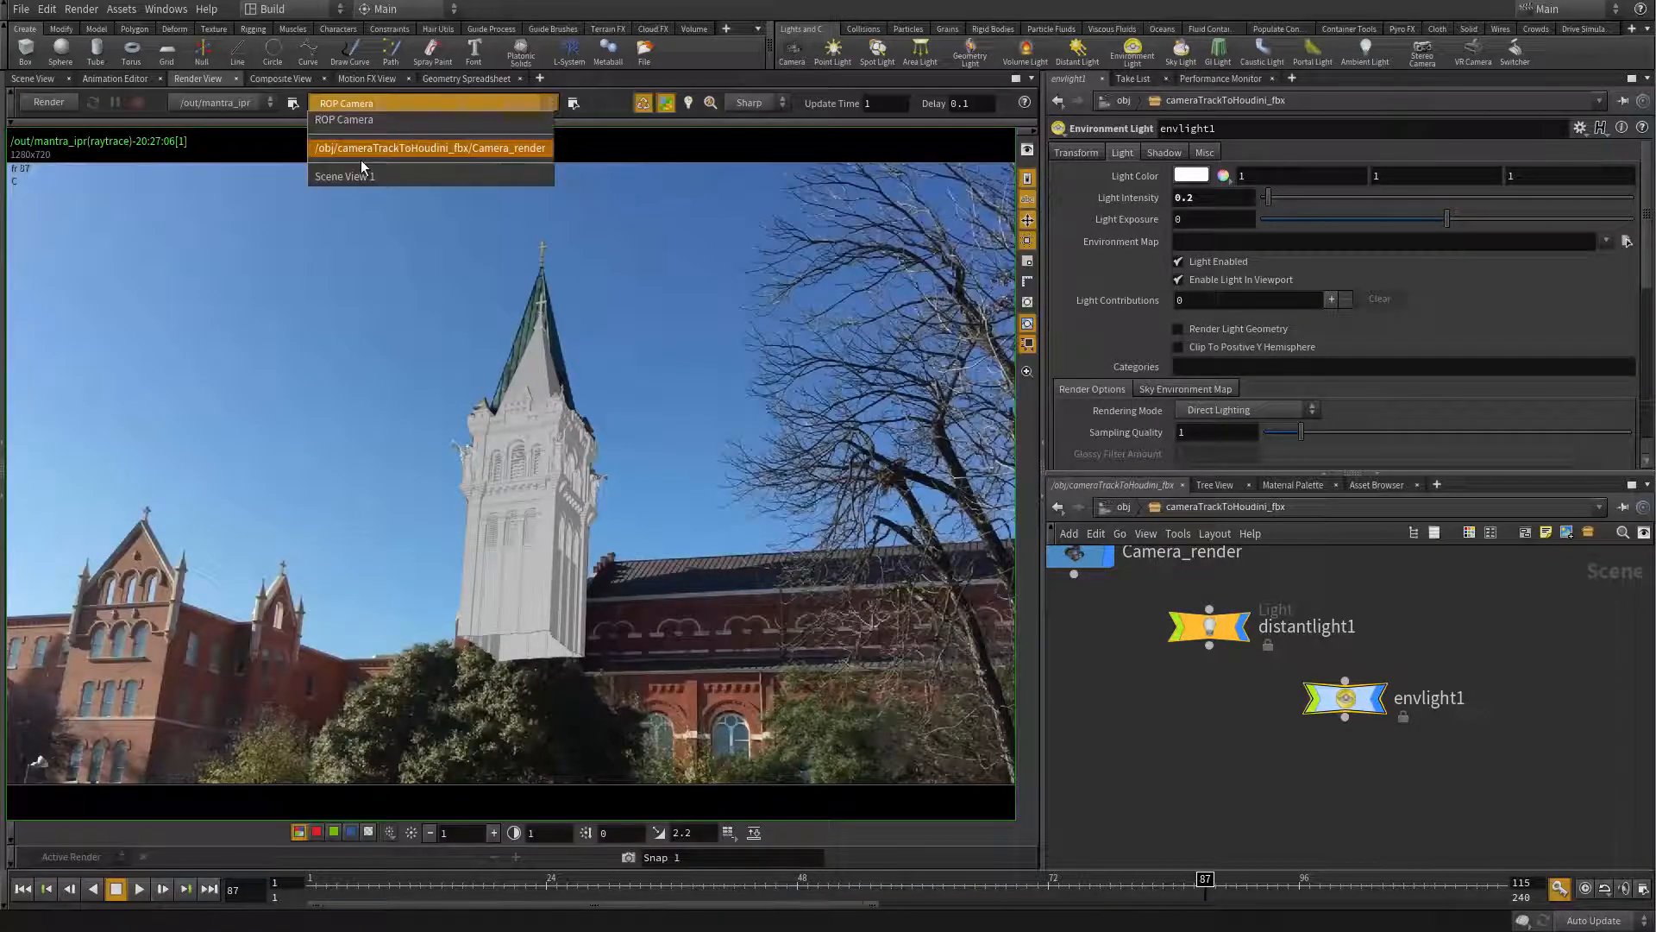
left_click(414, 151)
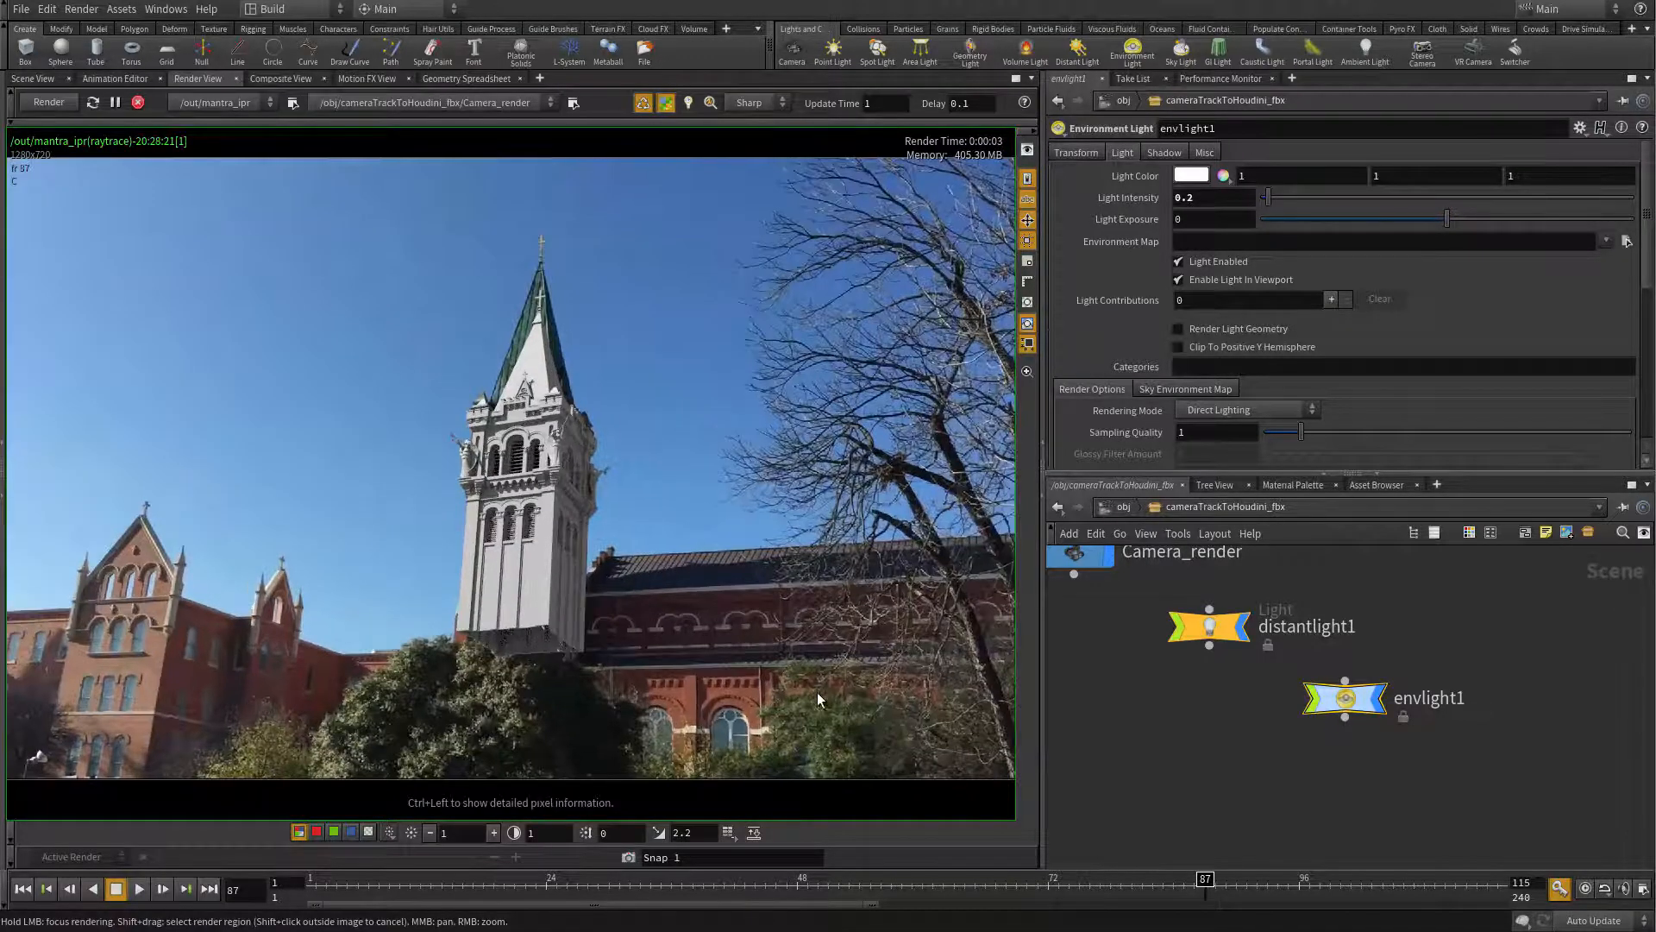
Step: Examine how the lit tower sits in the footage, both close up and in the full frame of the render
middle_click_drag(816, 691, 790, 670)
scroll(679, 649, "down", 2)
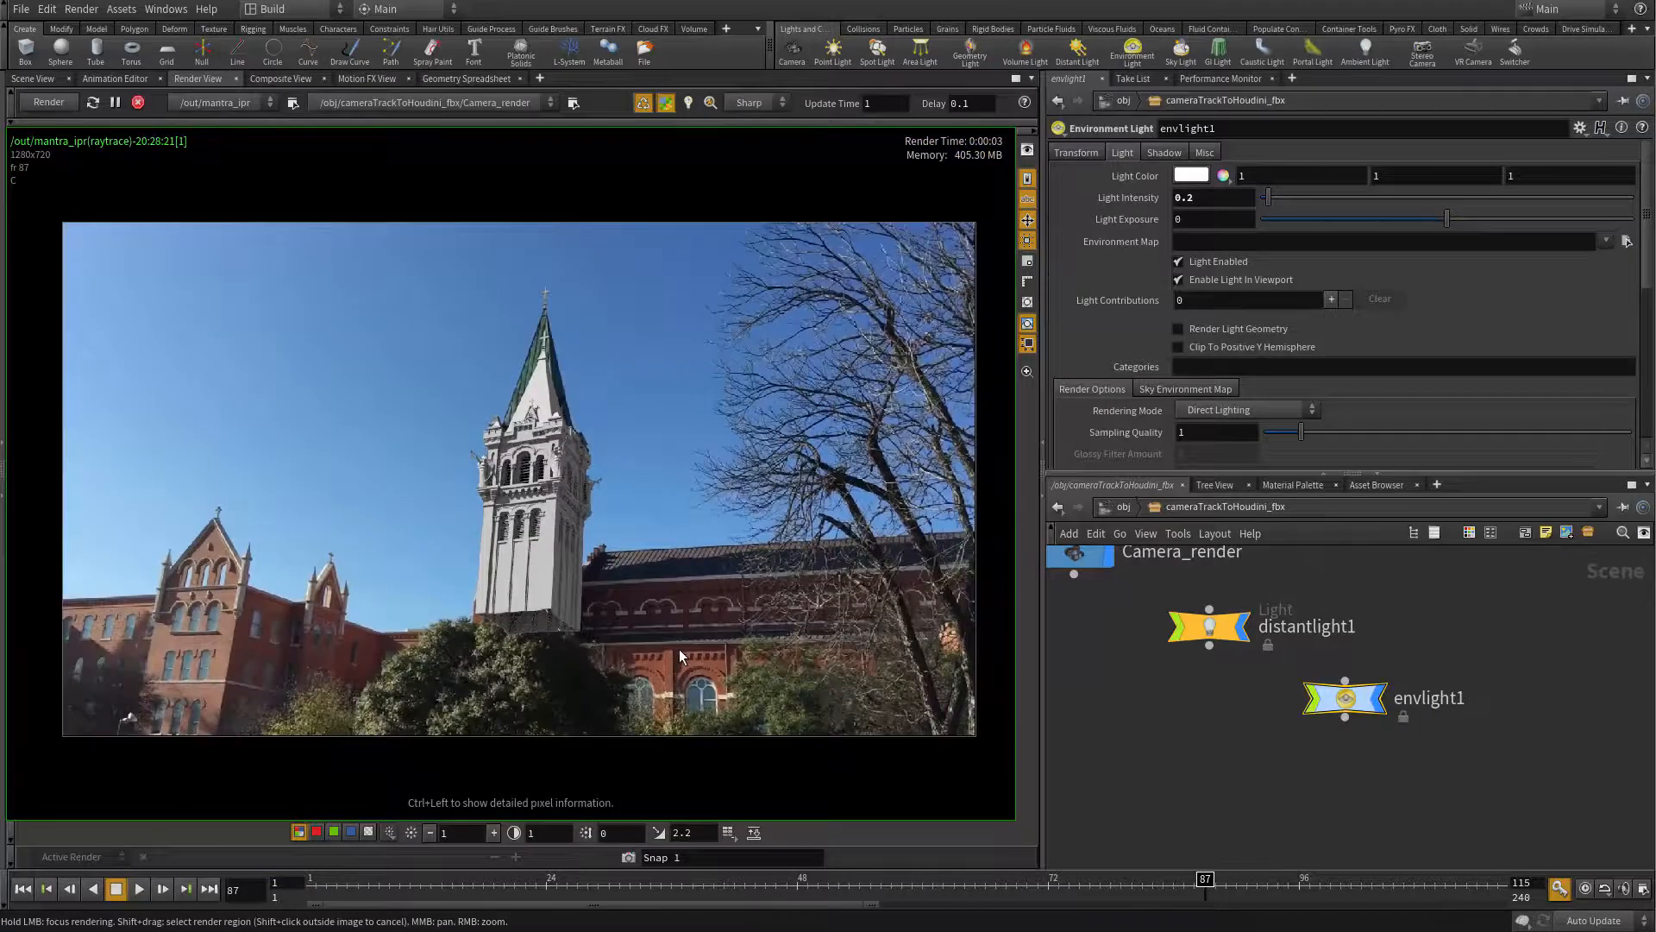
scroll(680, 648, "down", 1)
scroll(679, 634, "up", 2)
scroll(676, 633, "down", 3)
scroll(664, 642, "up", 3)
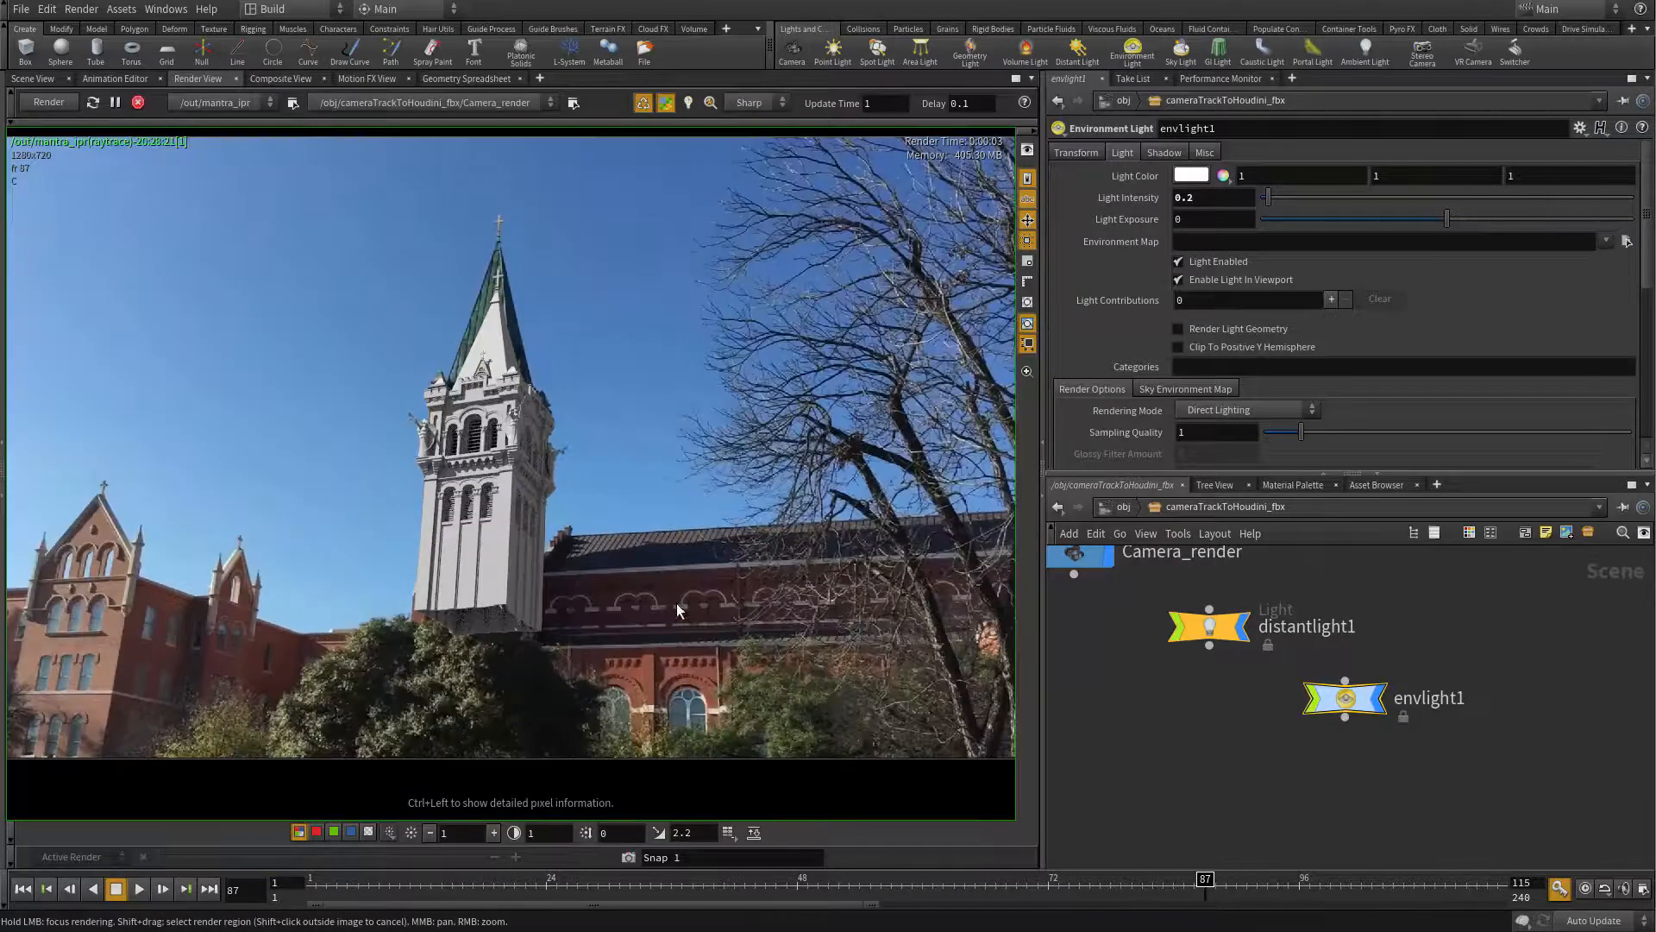
scroll(642, 651, "down", 1)
middle_click_drag(641, 653, 645, 660)
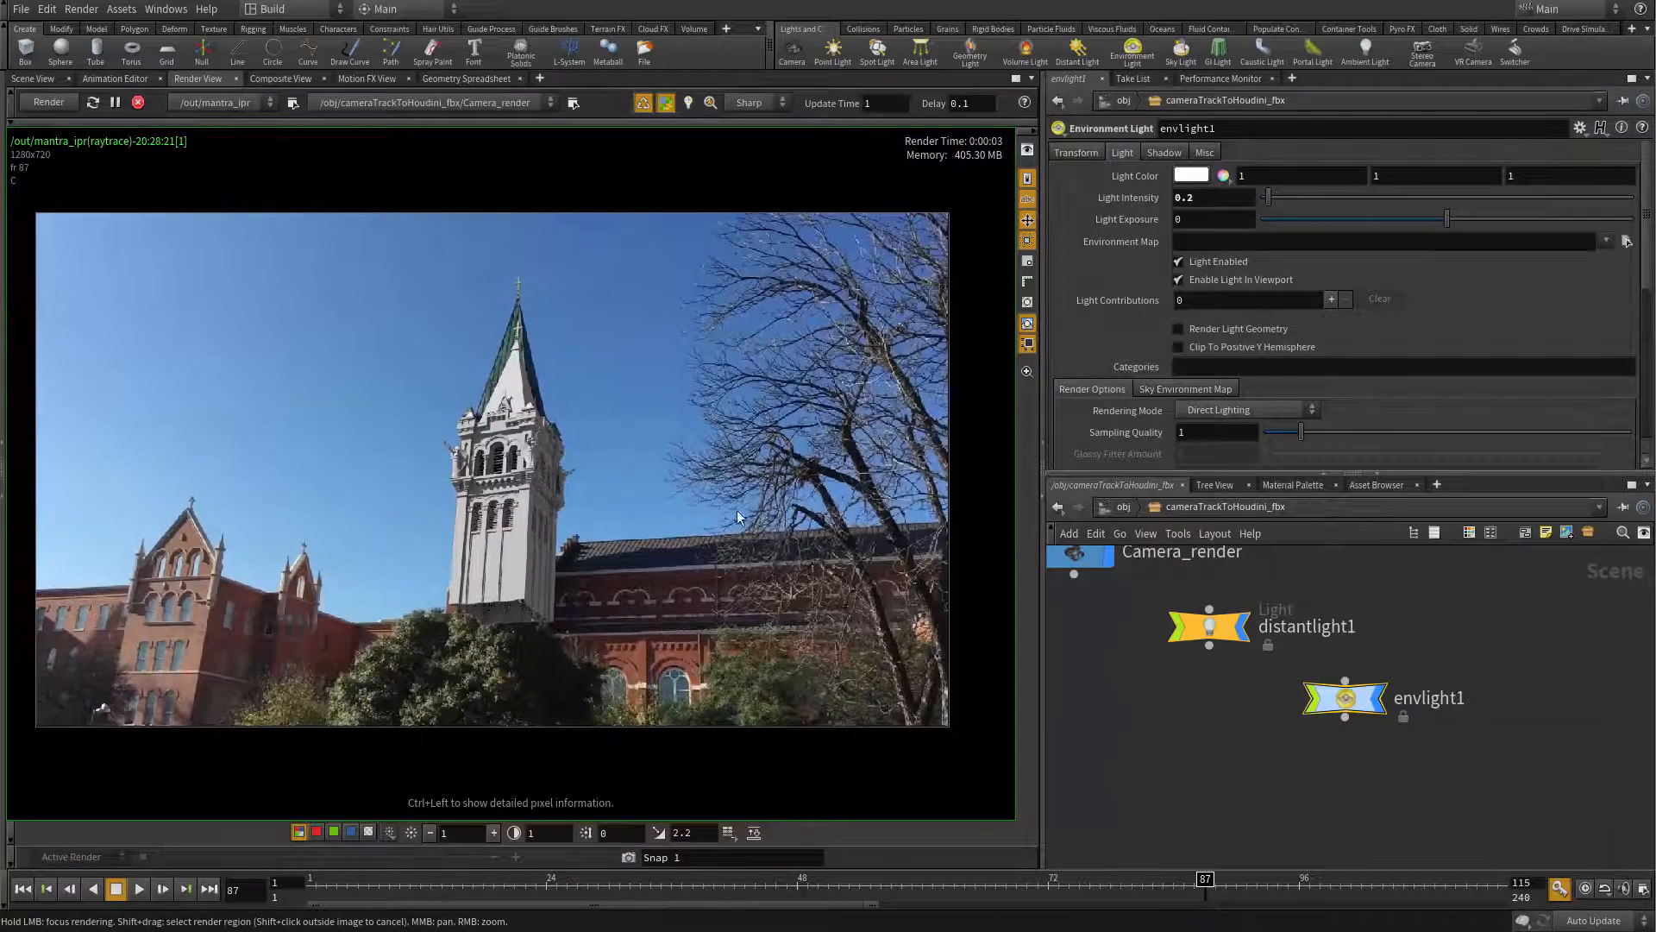
Step: Leave the FBX subnetwork, go to the out network and select the mantra_ipr node
middle_click_drag(1234, 704, 1256, 712)
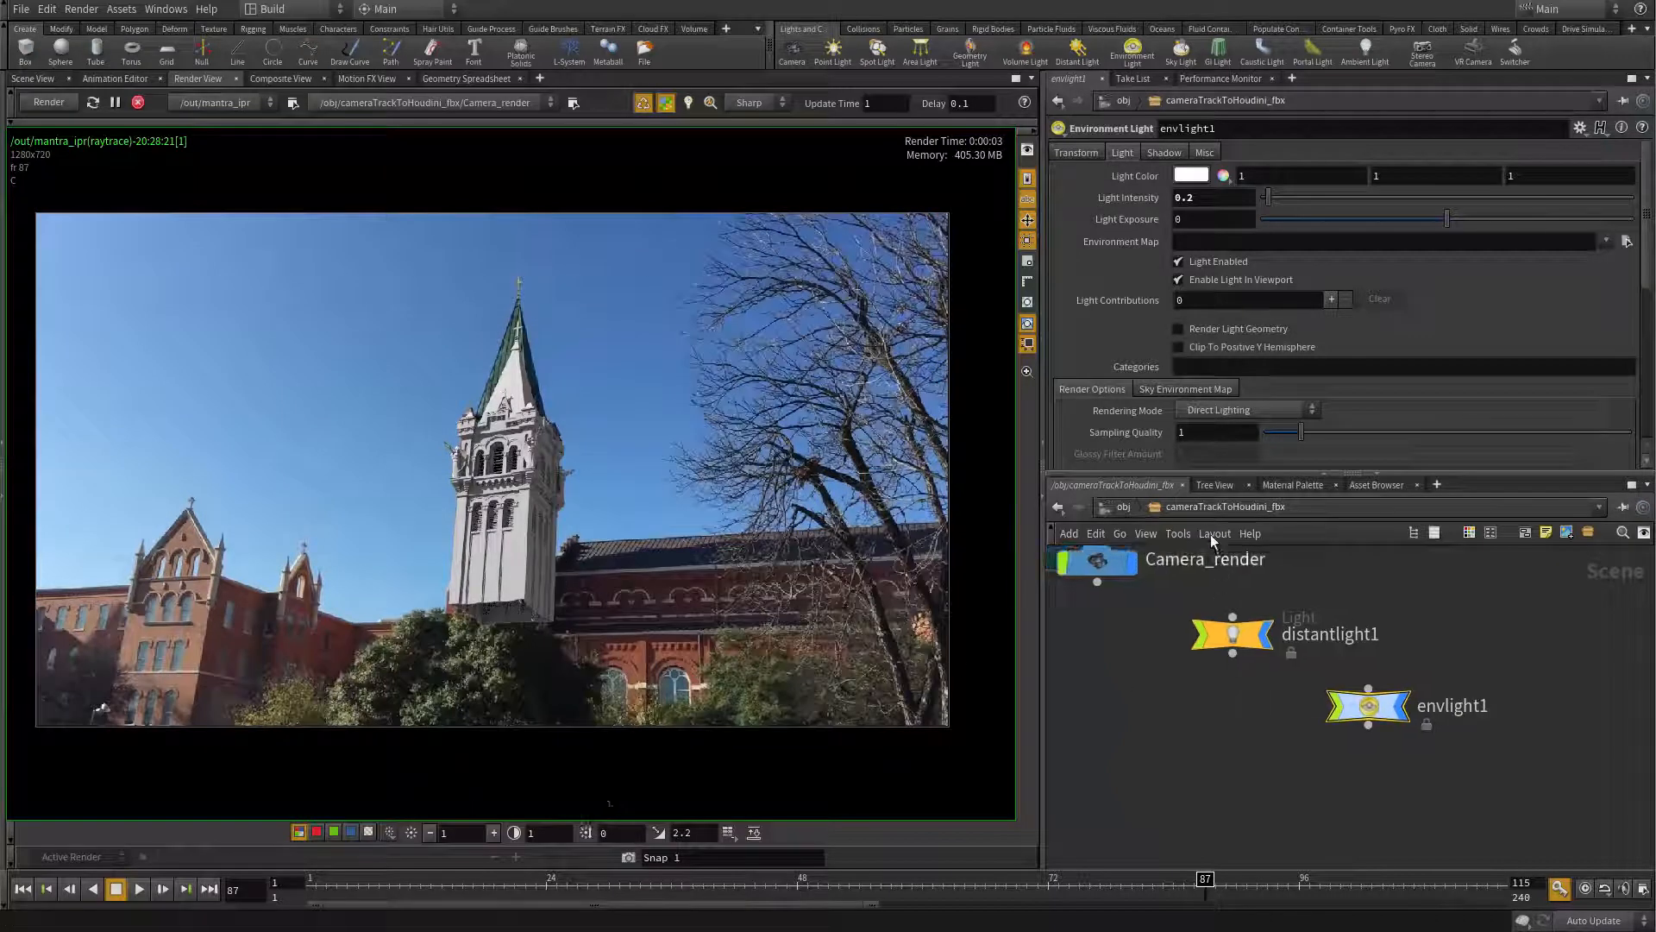
left_click(1120, 508)
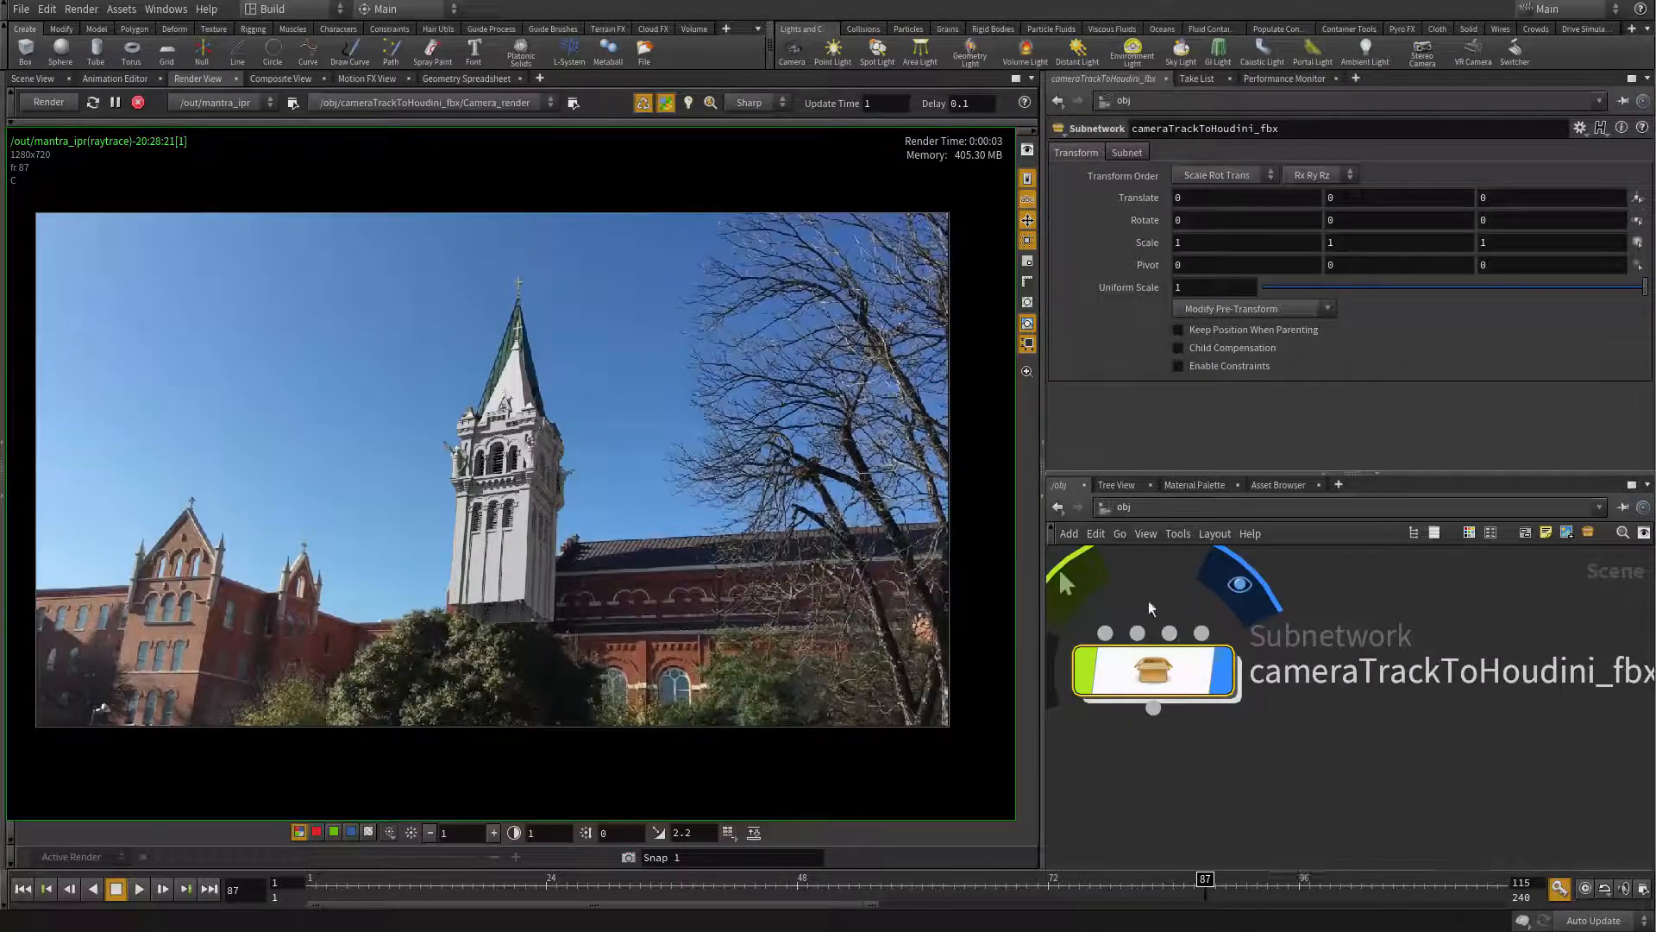
middle_click_drag(1148, 601, 1192, 592)
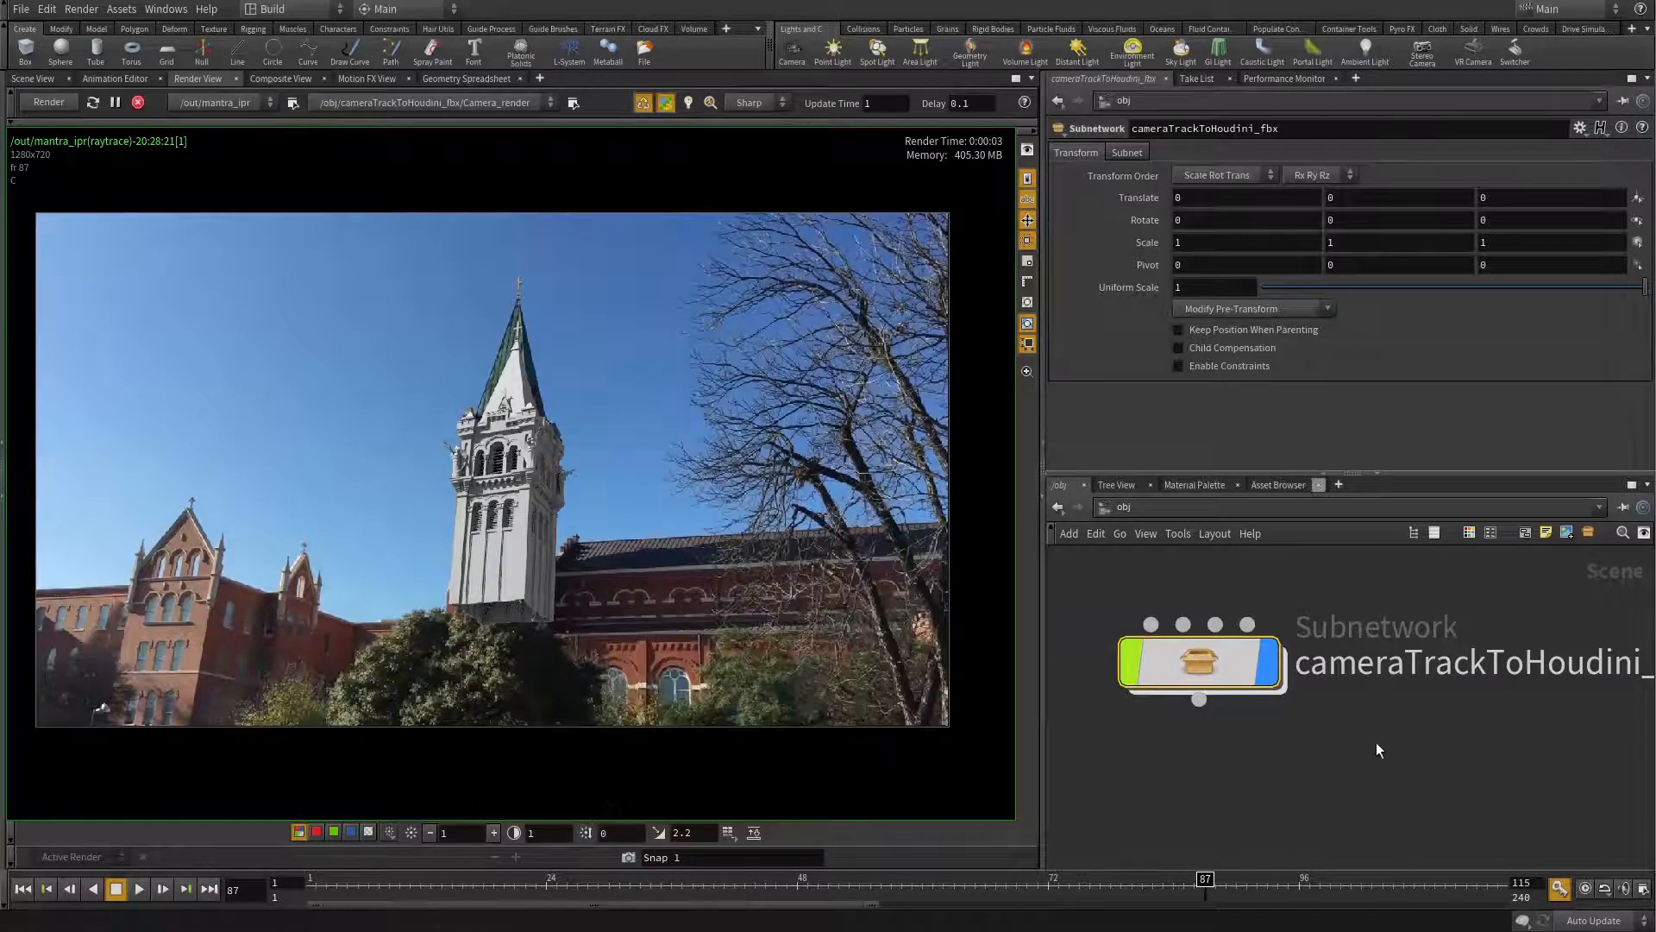
middle_click_drag(1248, 745, 1227, 763)
scroll(1219, 751, "up", 1)
left_click(1181, 509)
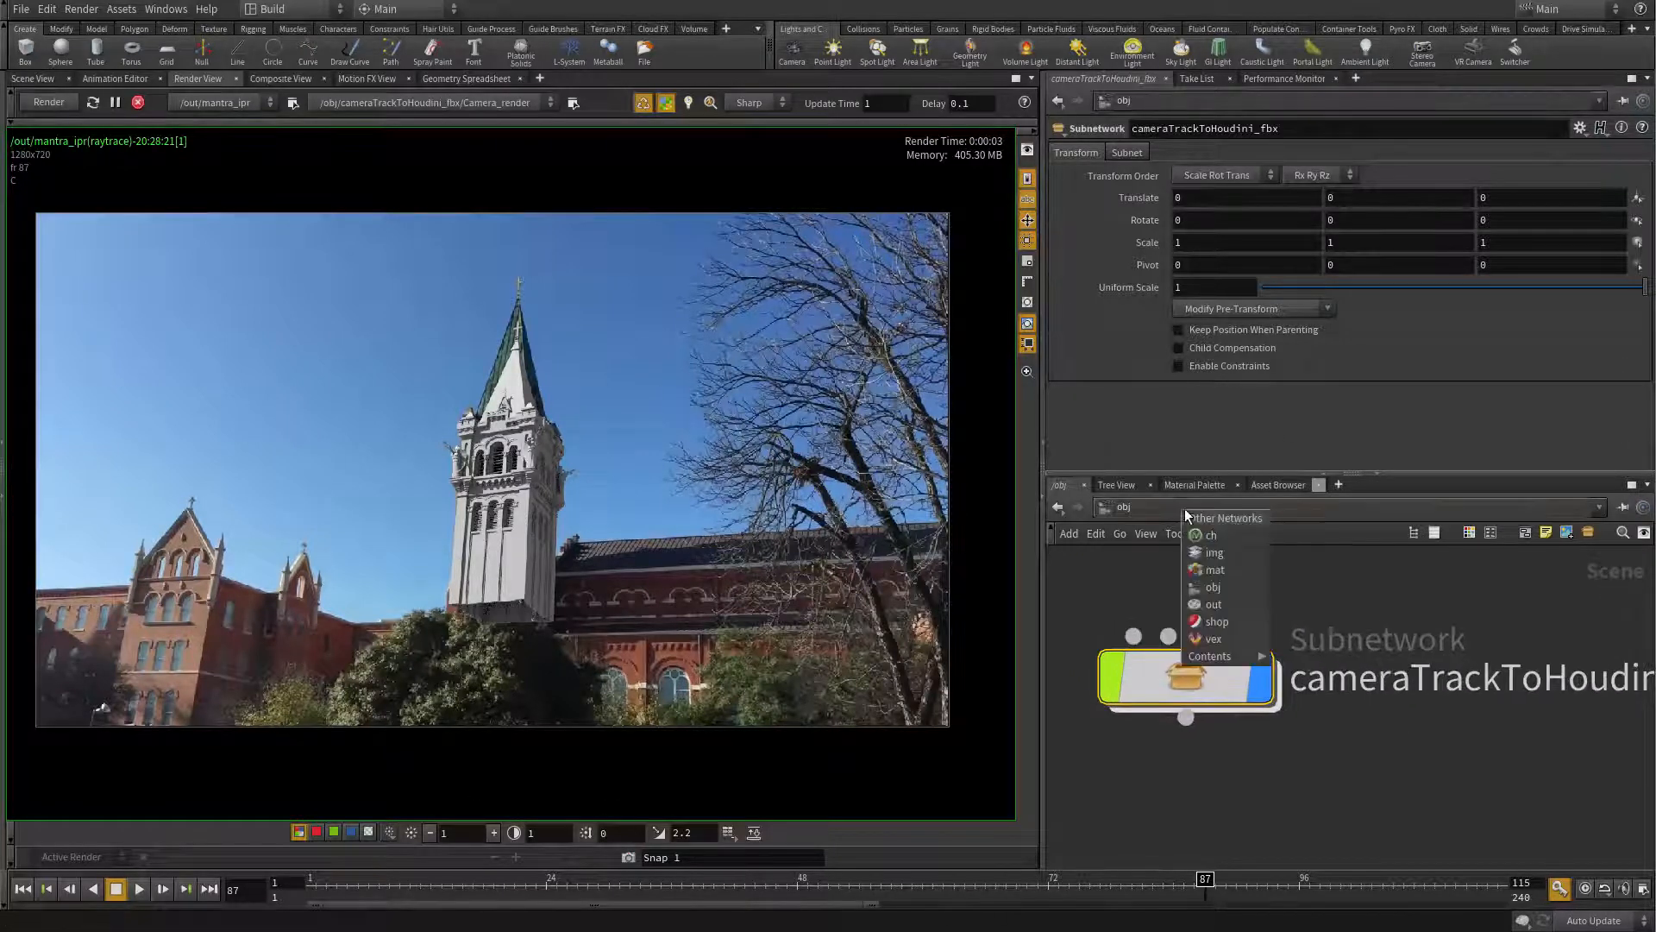
left_click(1247, 612)
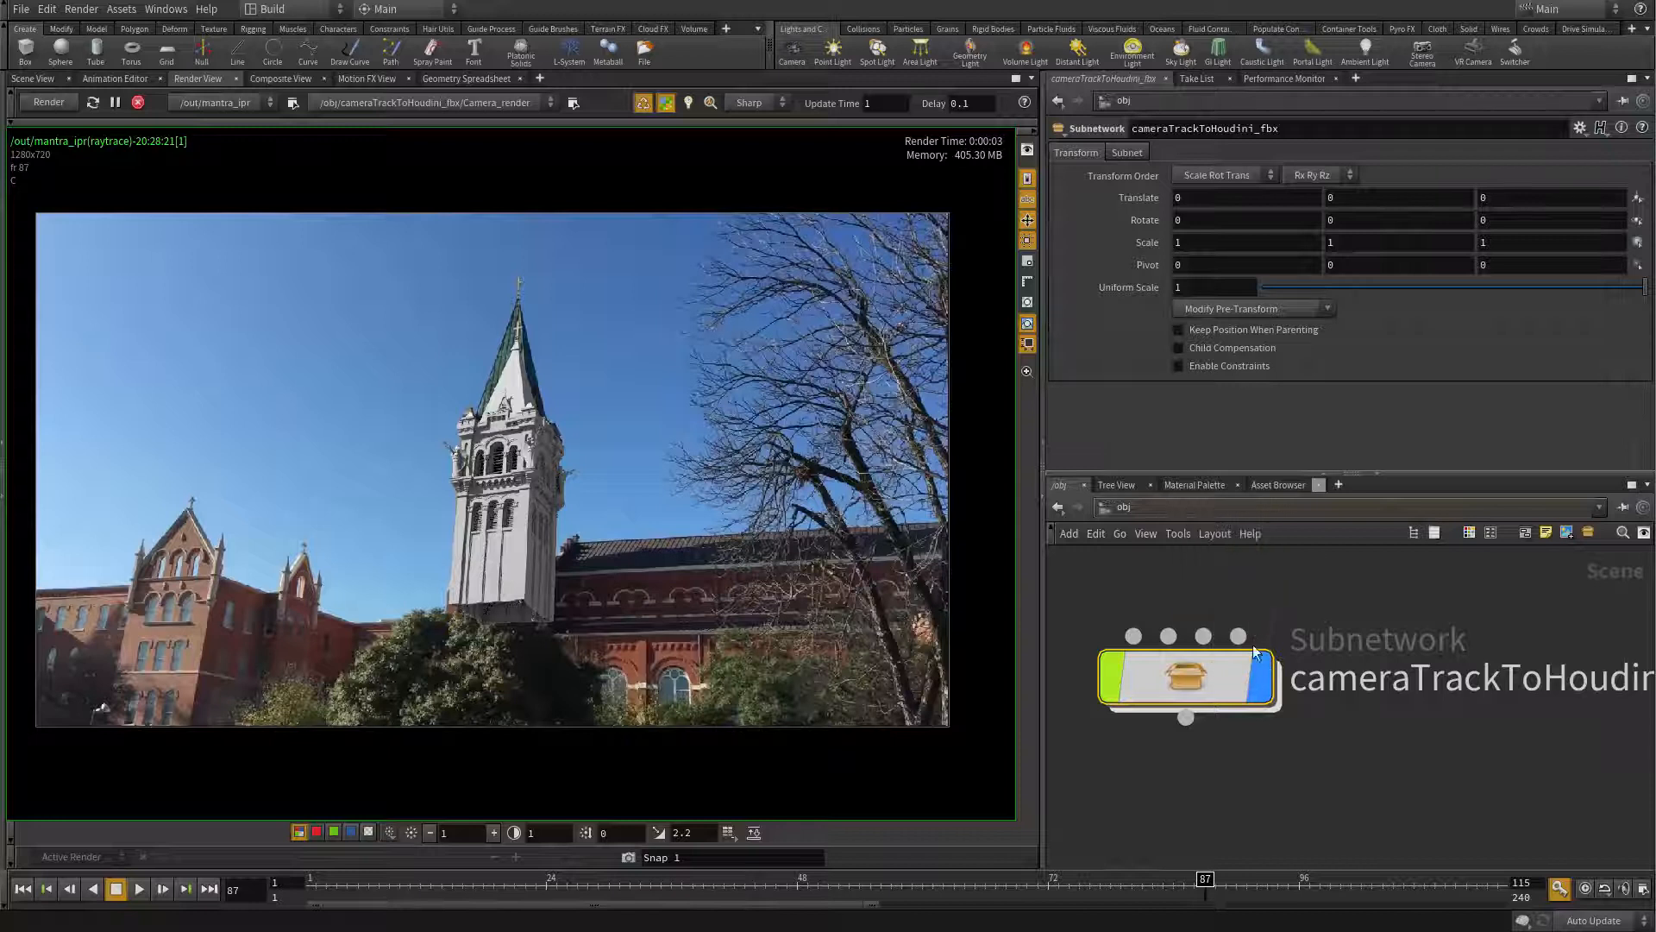
left_click_drag(1153, 628, 1522, 790)
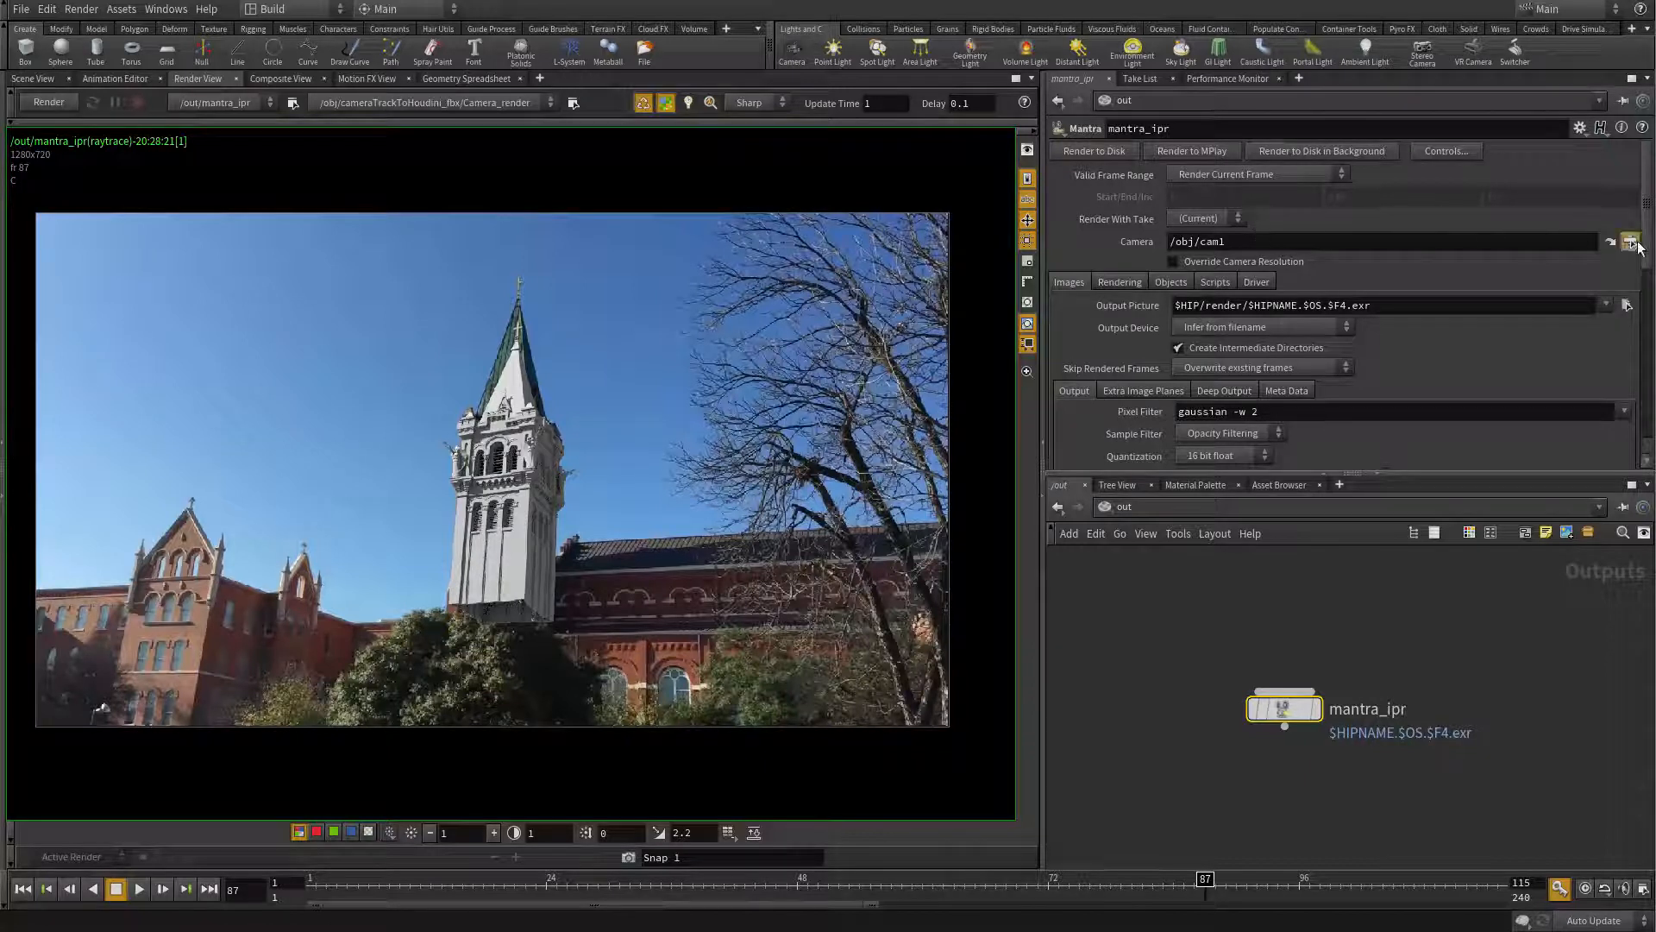
Step: Set the mantra_ipr node's camera to /obj/cameraTrackToHoudini_fbx/Camera_render
left_click(1632, 243)
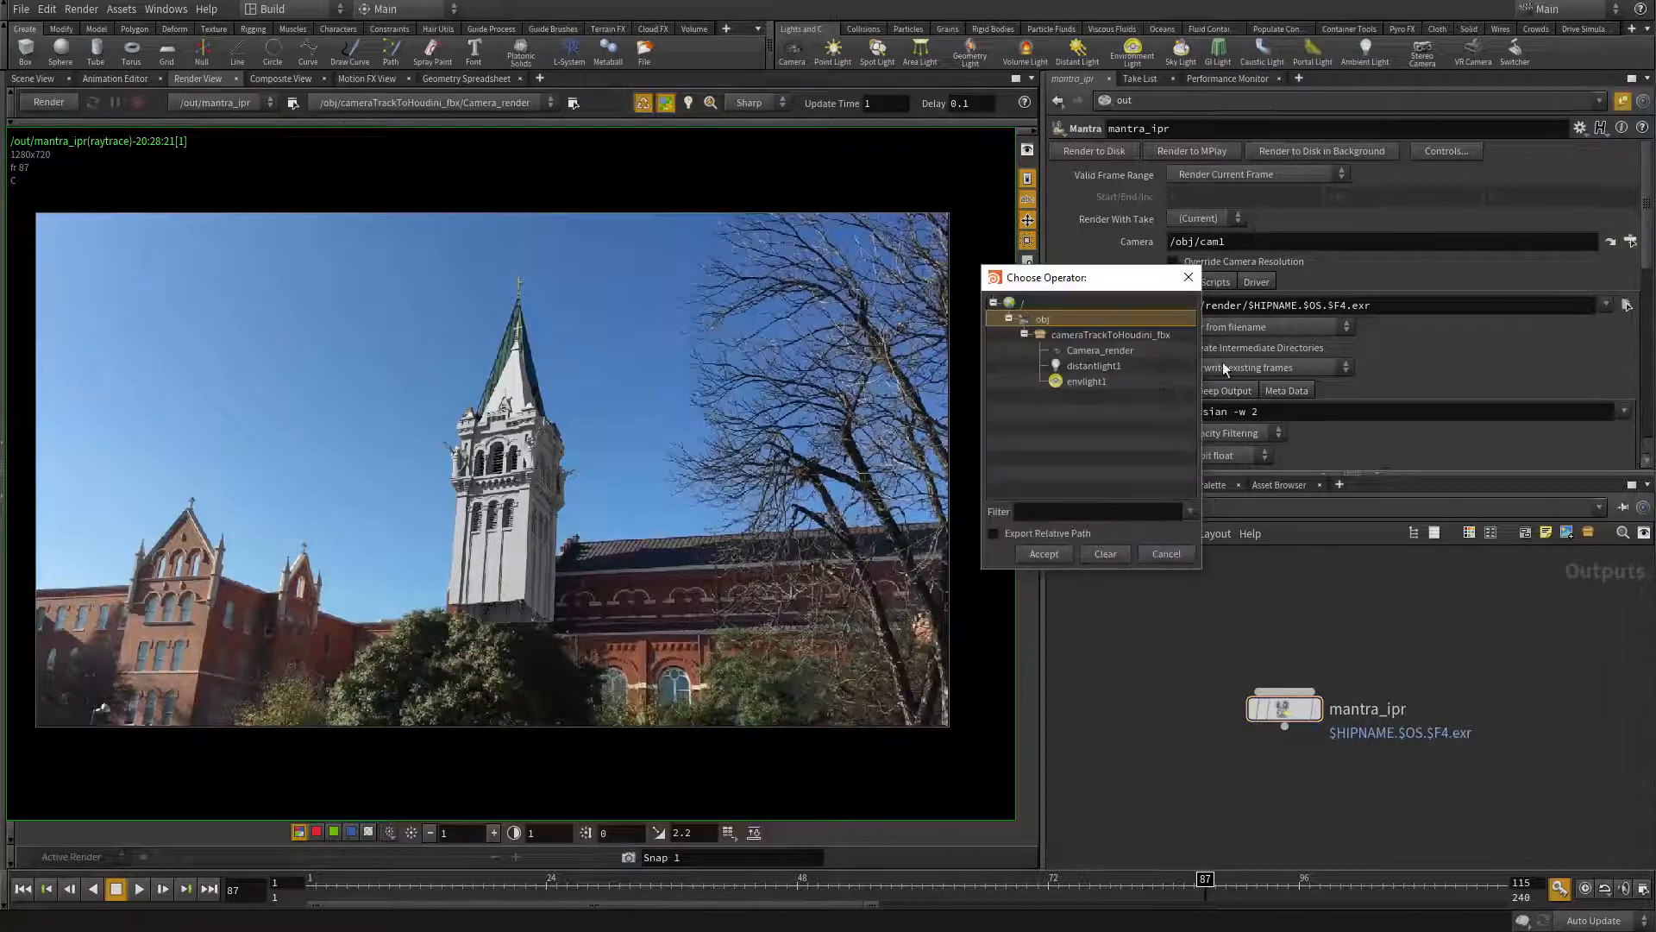
left_click(1110, 349)
left_click(1066, 552)
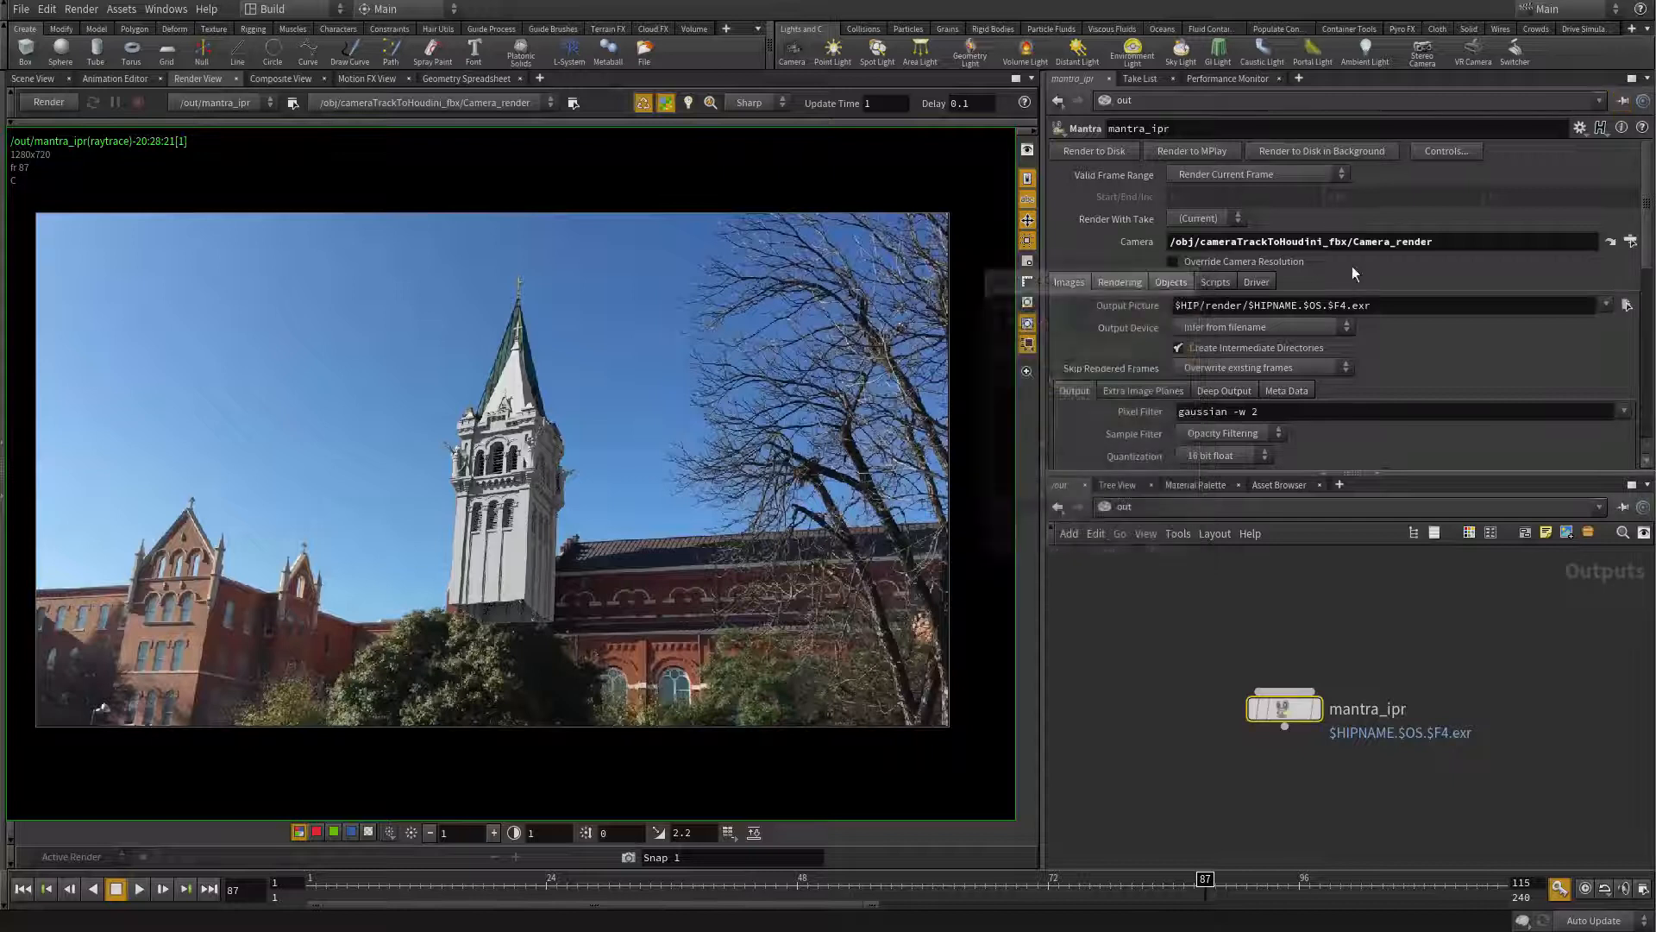
Step: Set mantra_ipr to Render Frame Range and change the timeline's global end frame to 115
left_click(1265, 174)
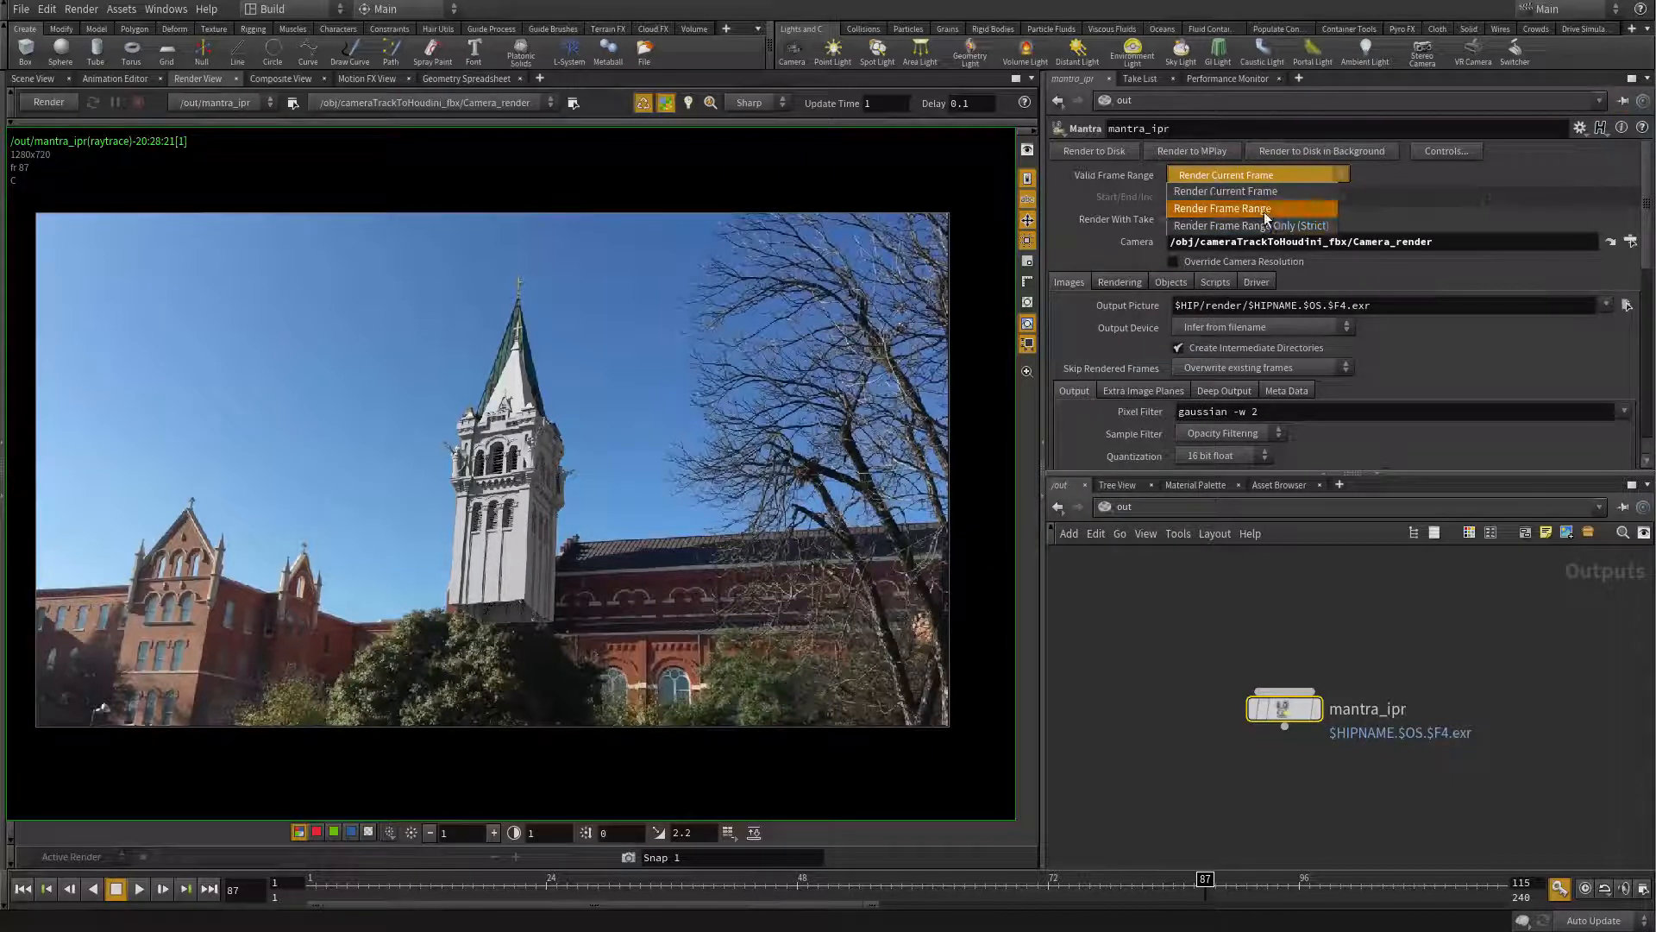
left_click(1264, 209)
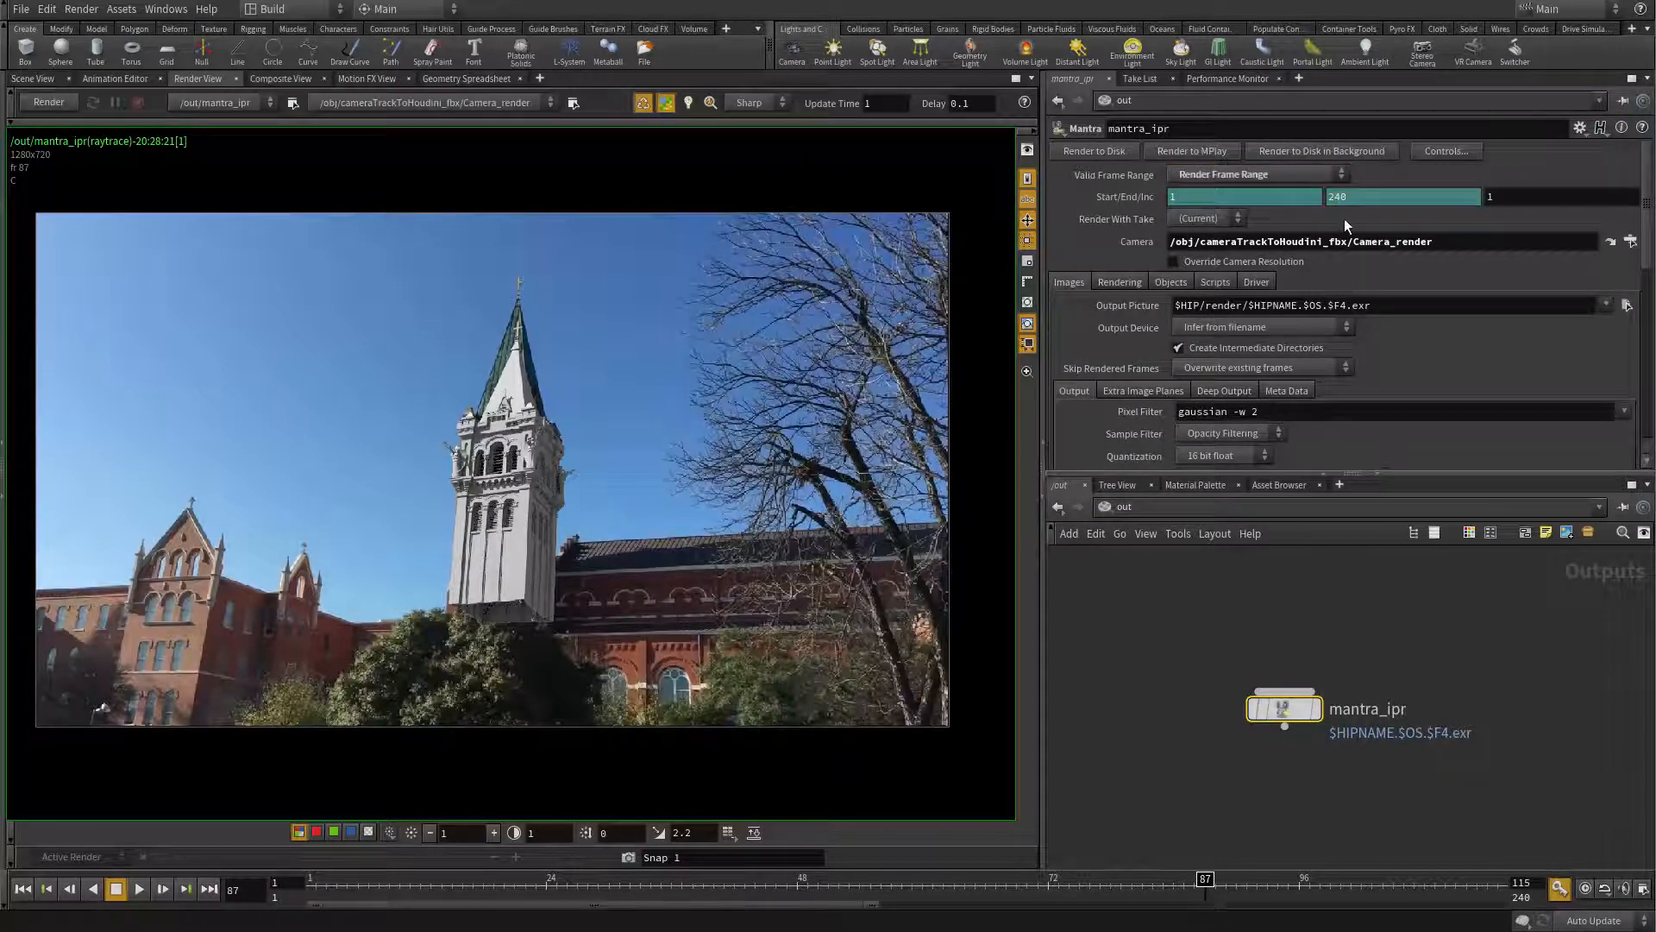
double_click(1520, 896)
type("115")
key("Return")
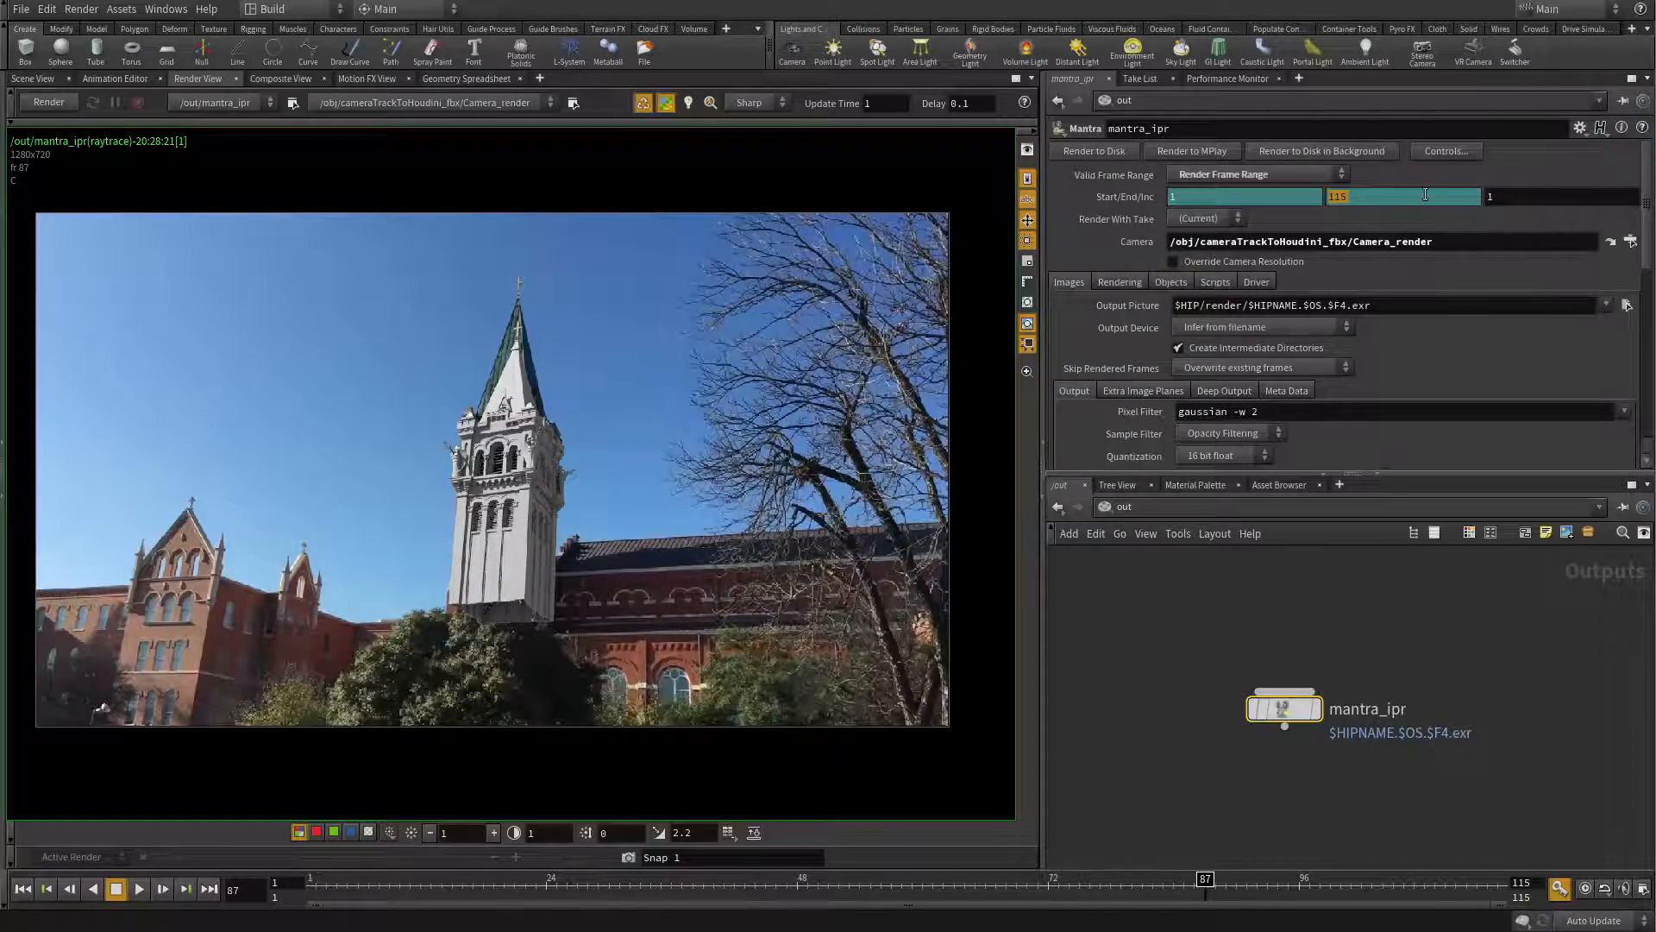
Step: Open the file chooser for the Mantra node's output picture and browse to the $JOB/render folder
scroll(1346, 395, "down", 3)
scroll(1340, 394, "up", 3)
left_click(1627, 307)
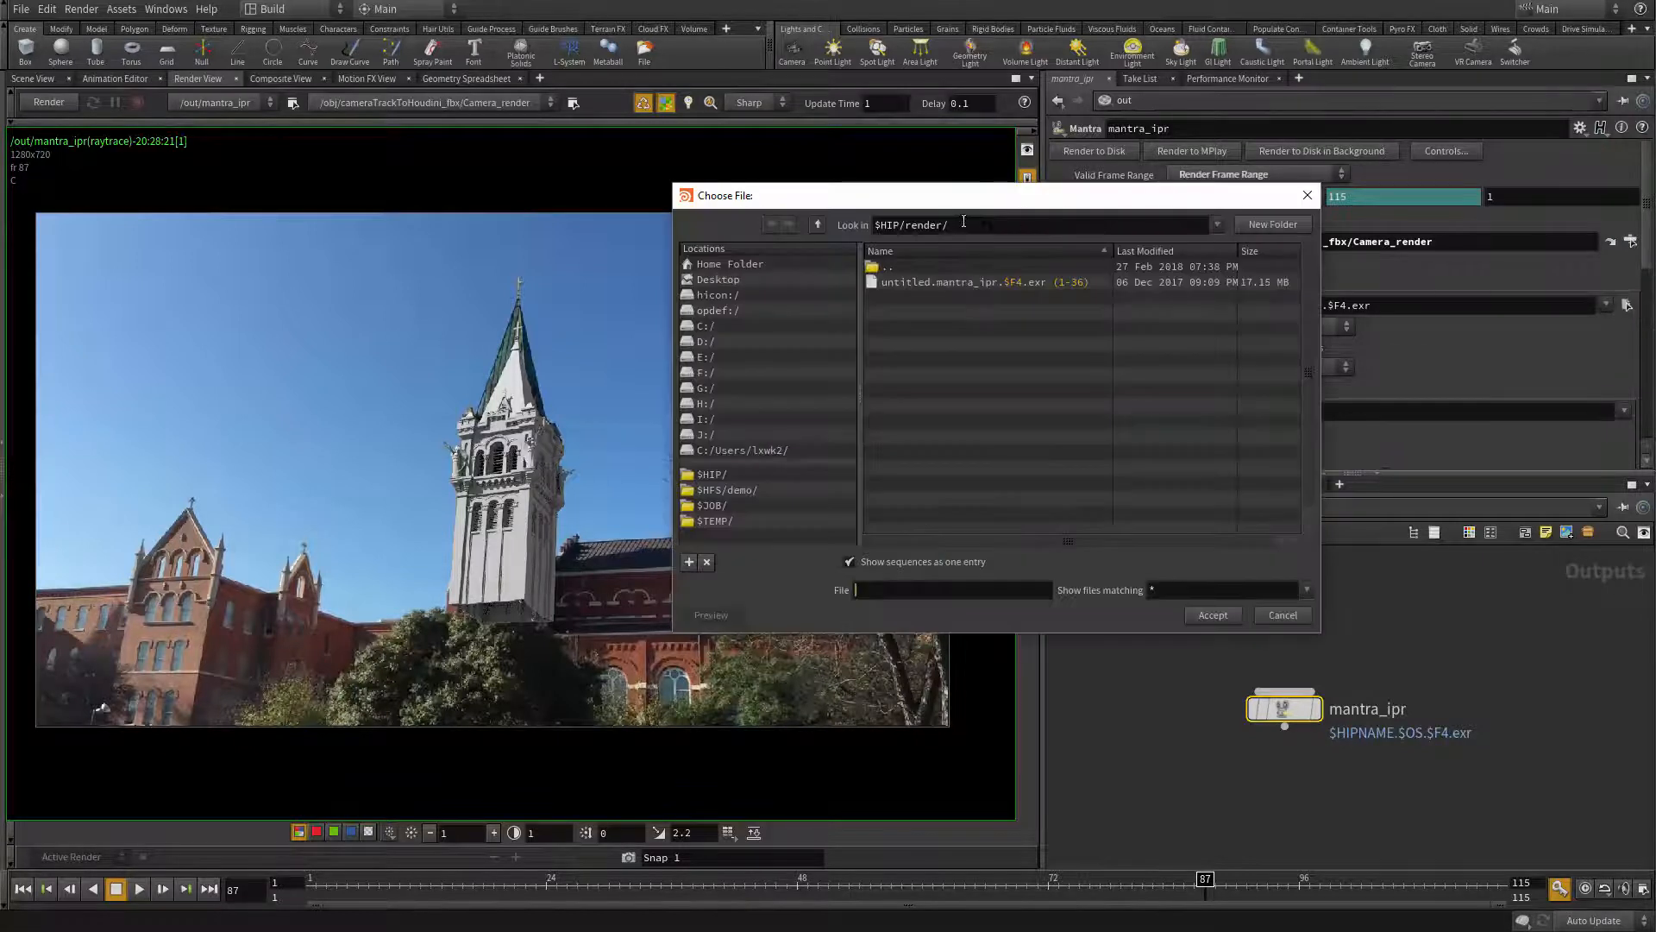
left_click_drag(997, 197, 948, 246)
left_click(772, 276)
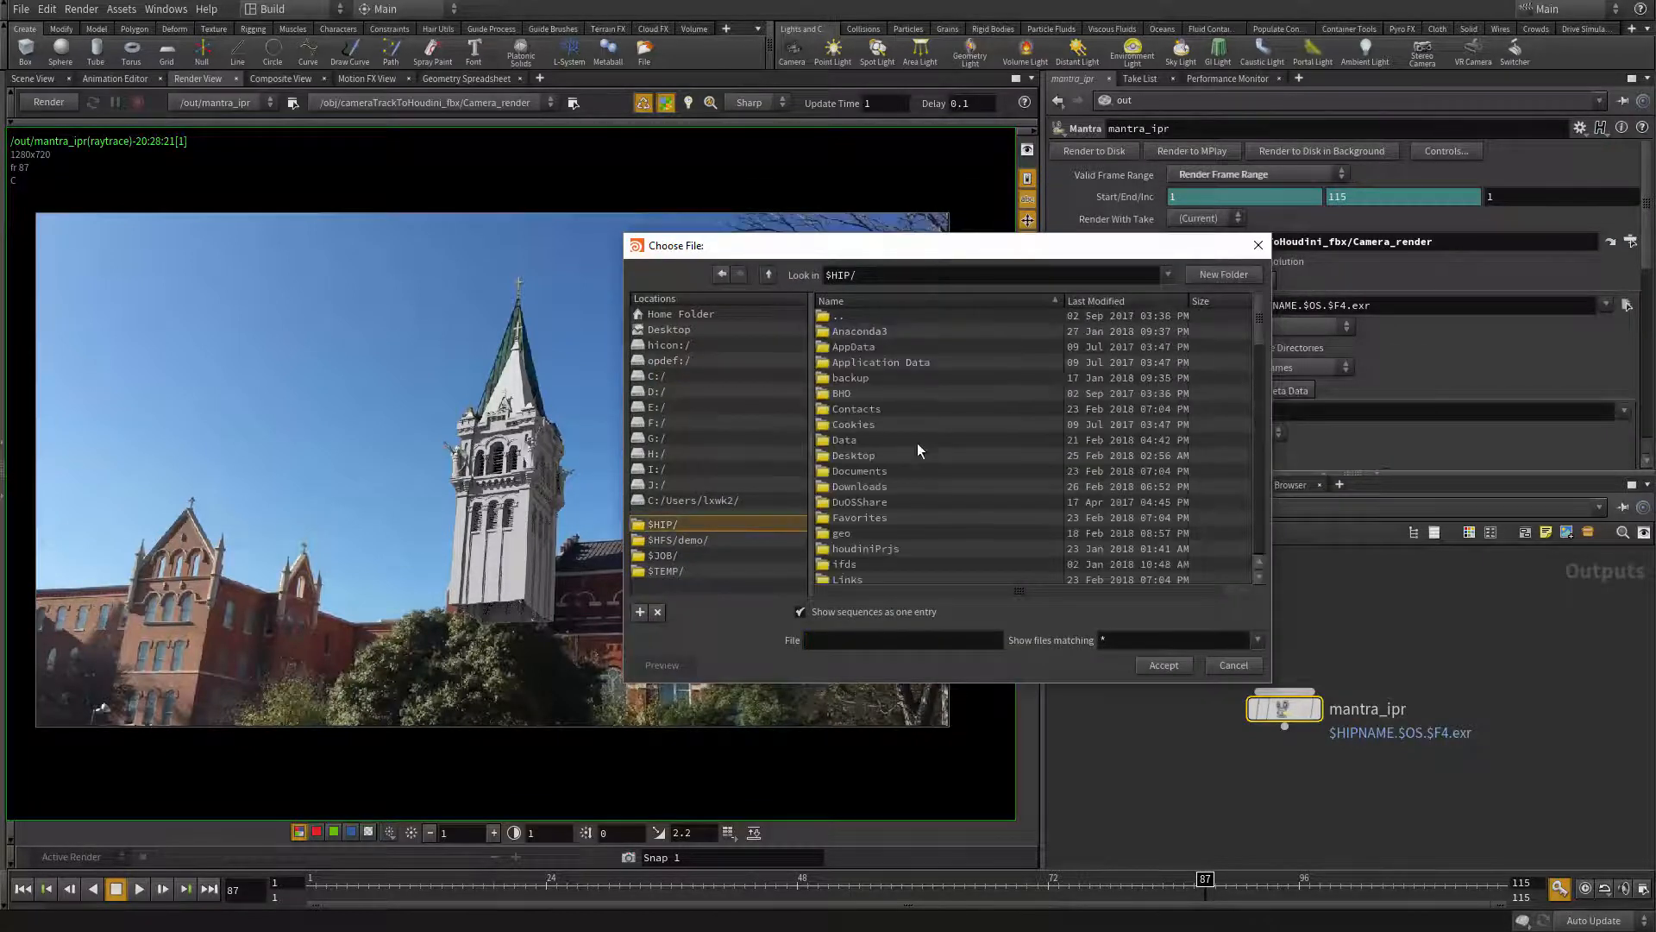
left_click(731, 276)
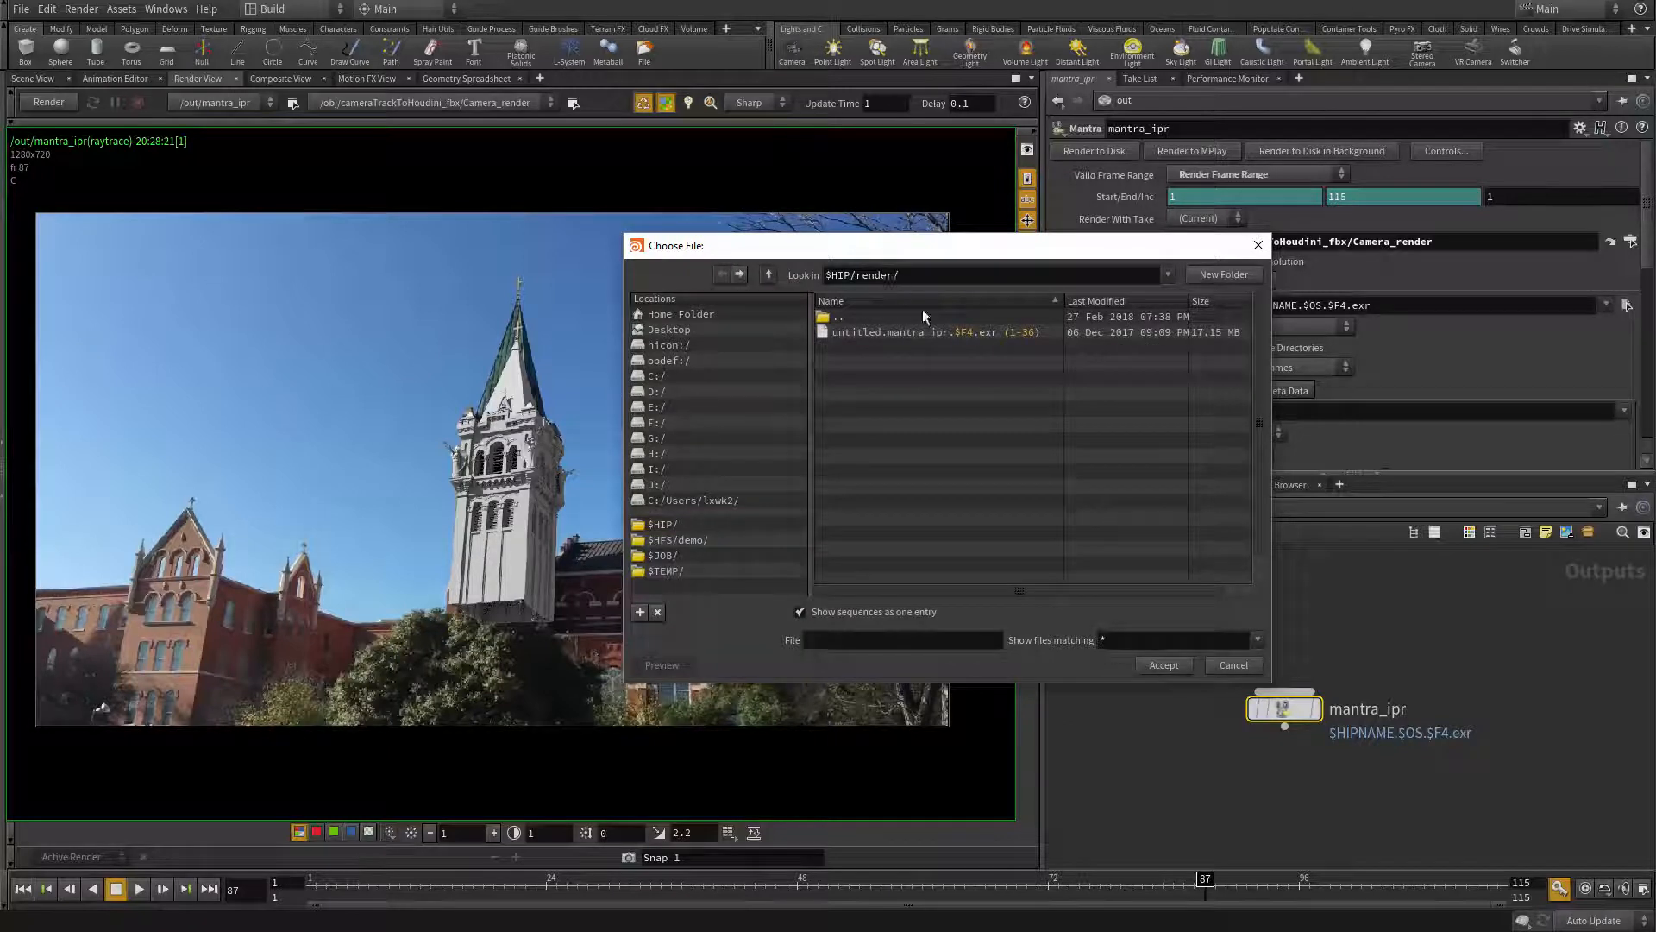
left_click(688, 557)
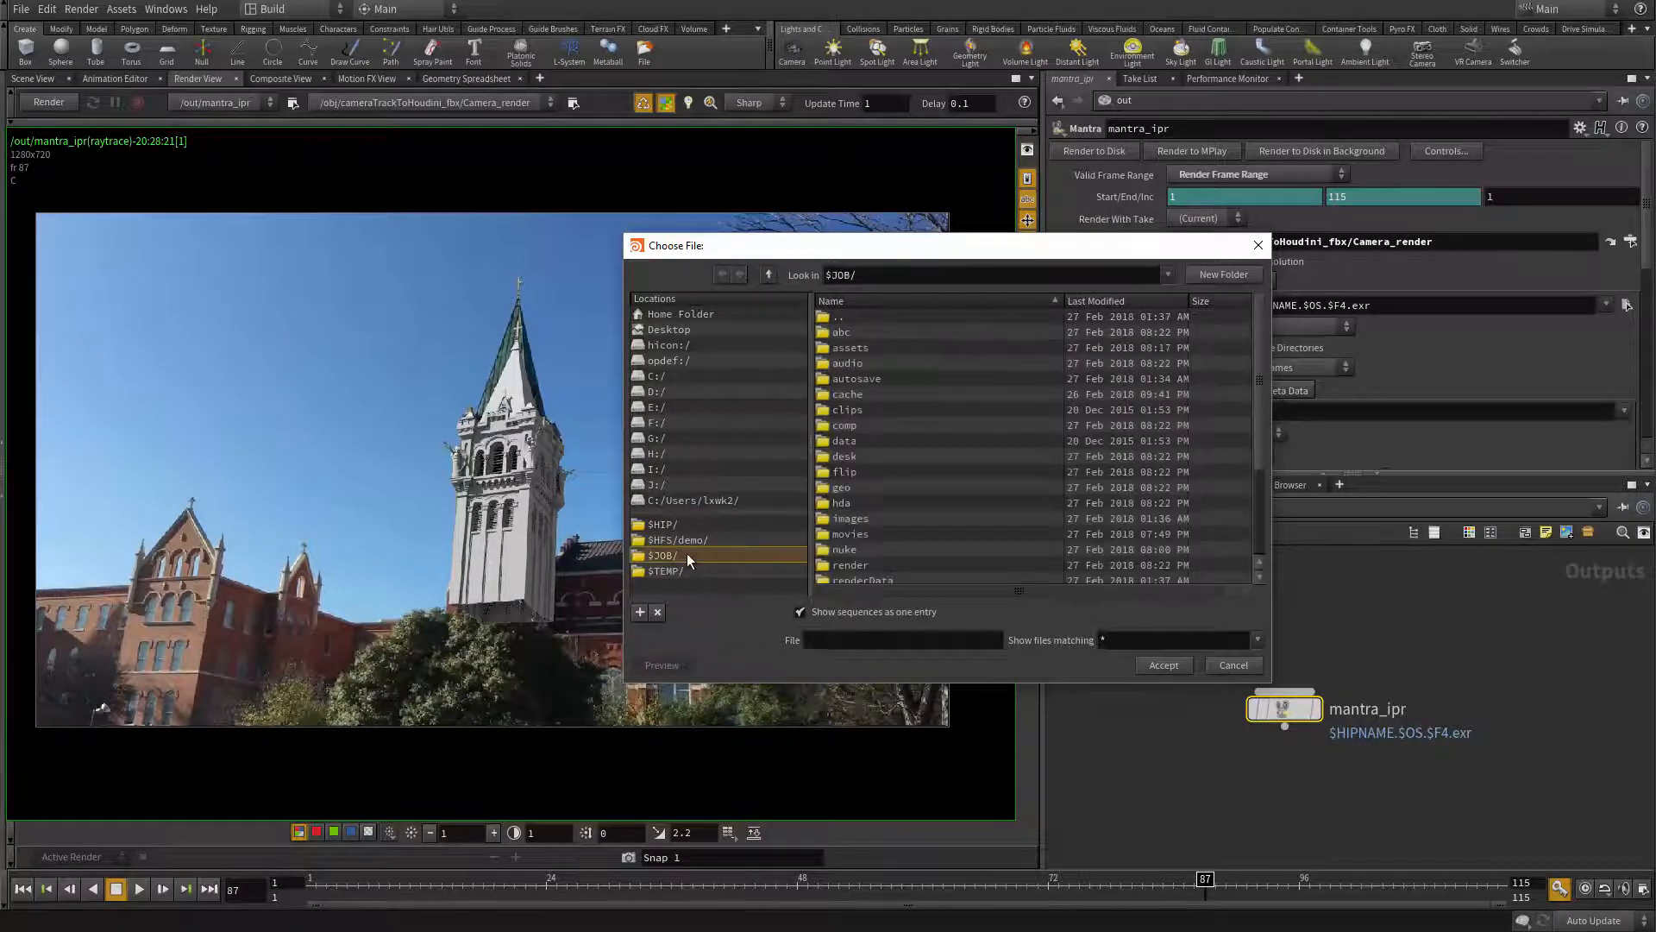
scroll(892, 474, "down", 1)
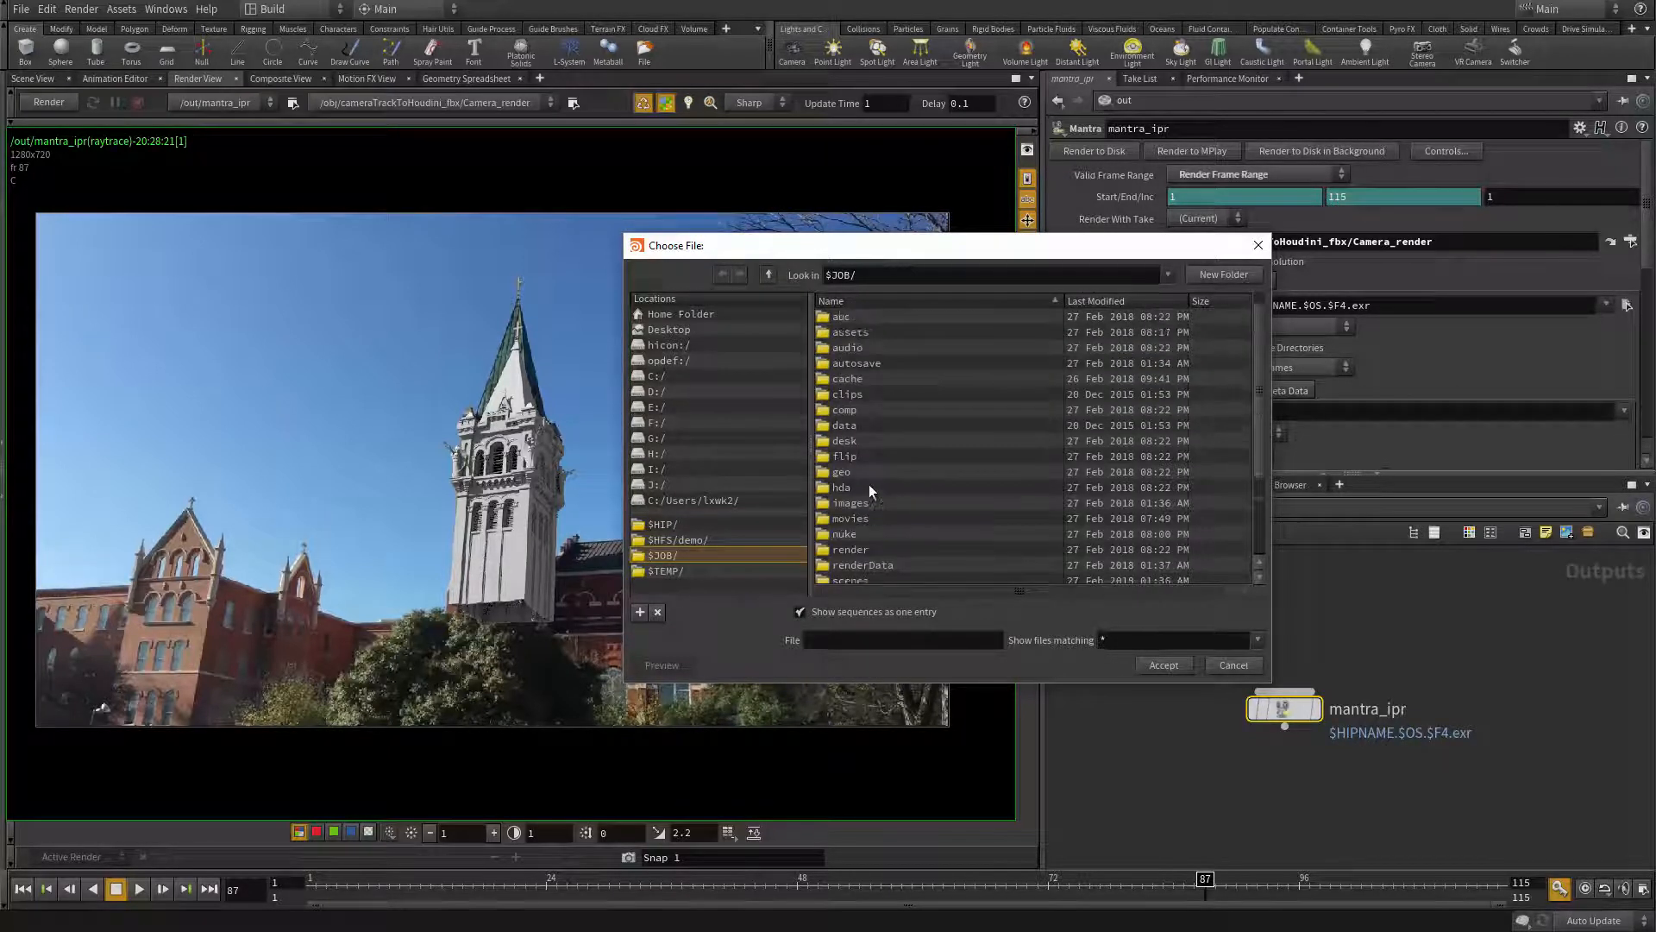
scroll(882, 506, "down", 2)
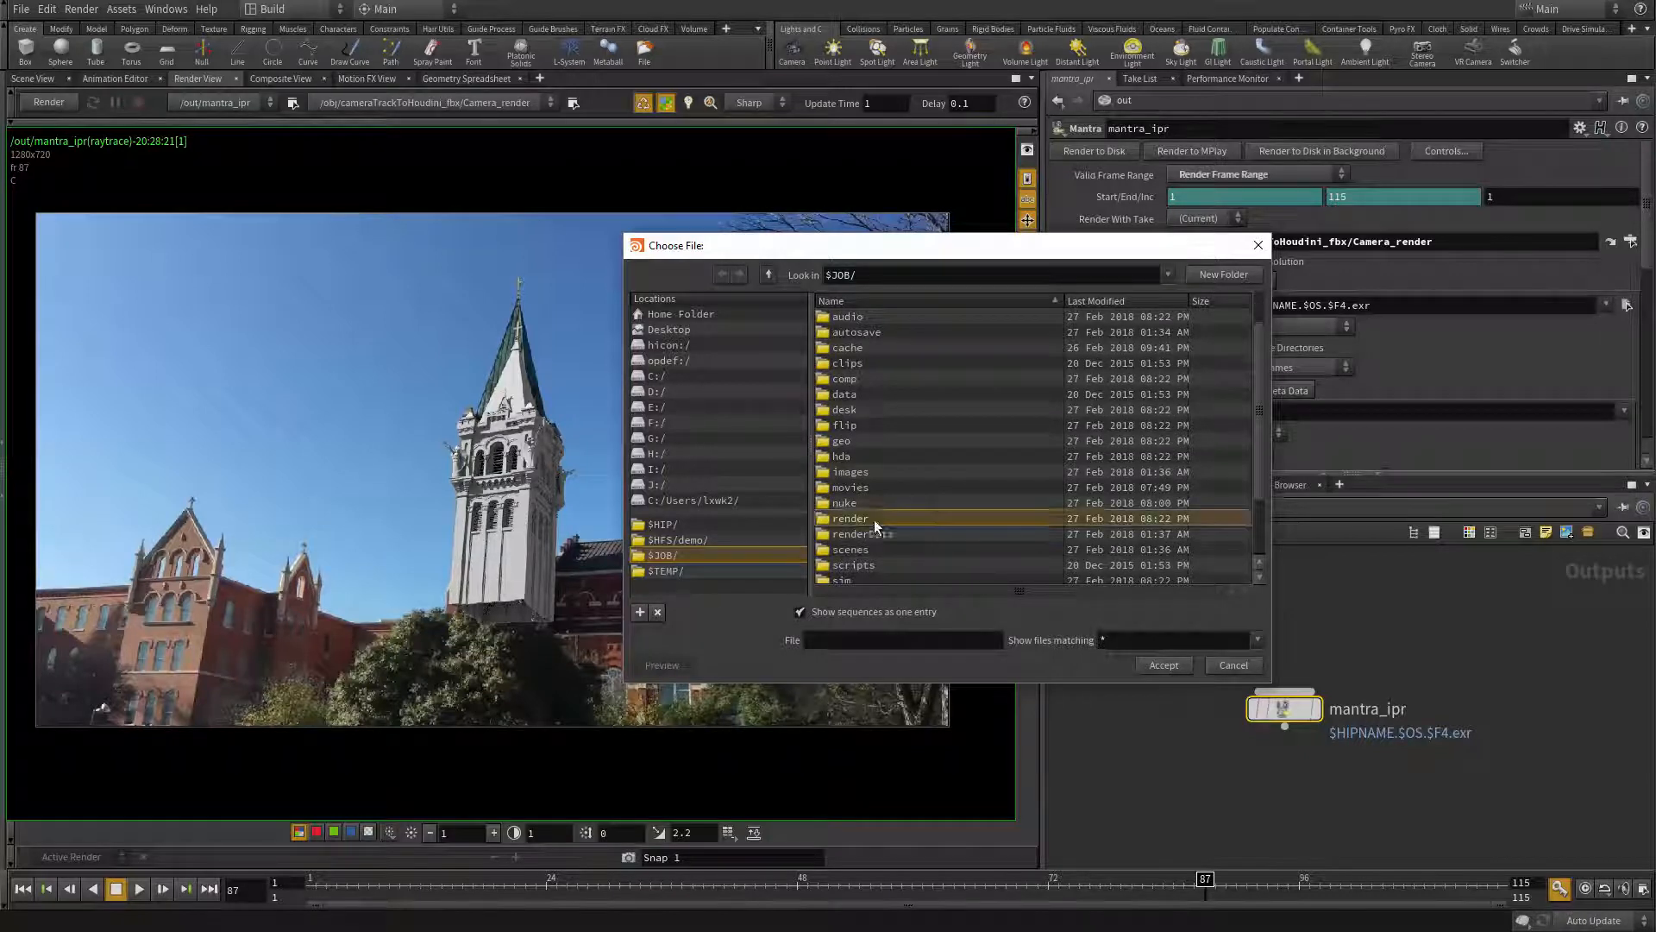
double_click(873, 519)
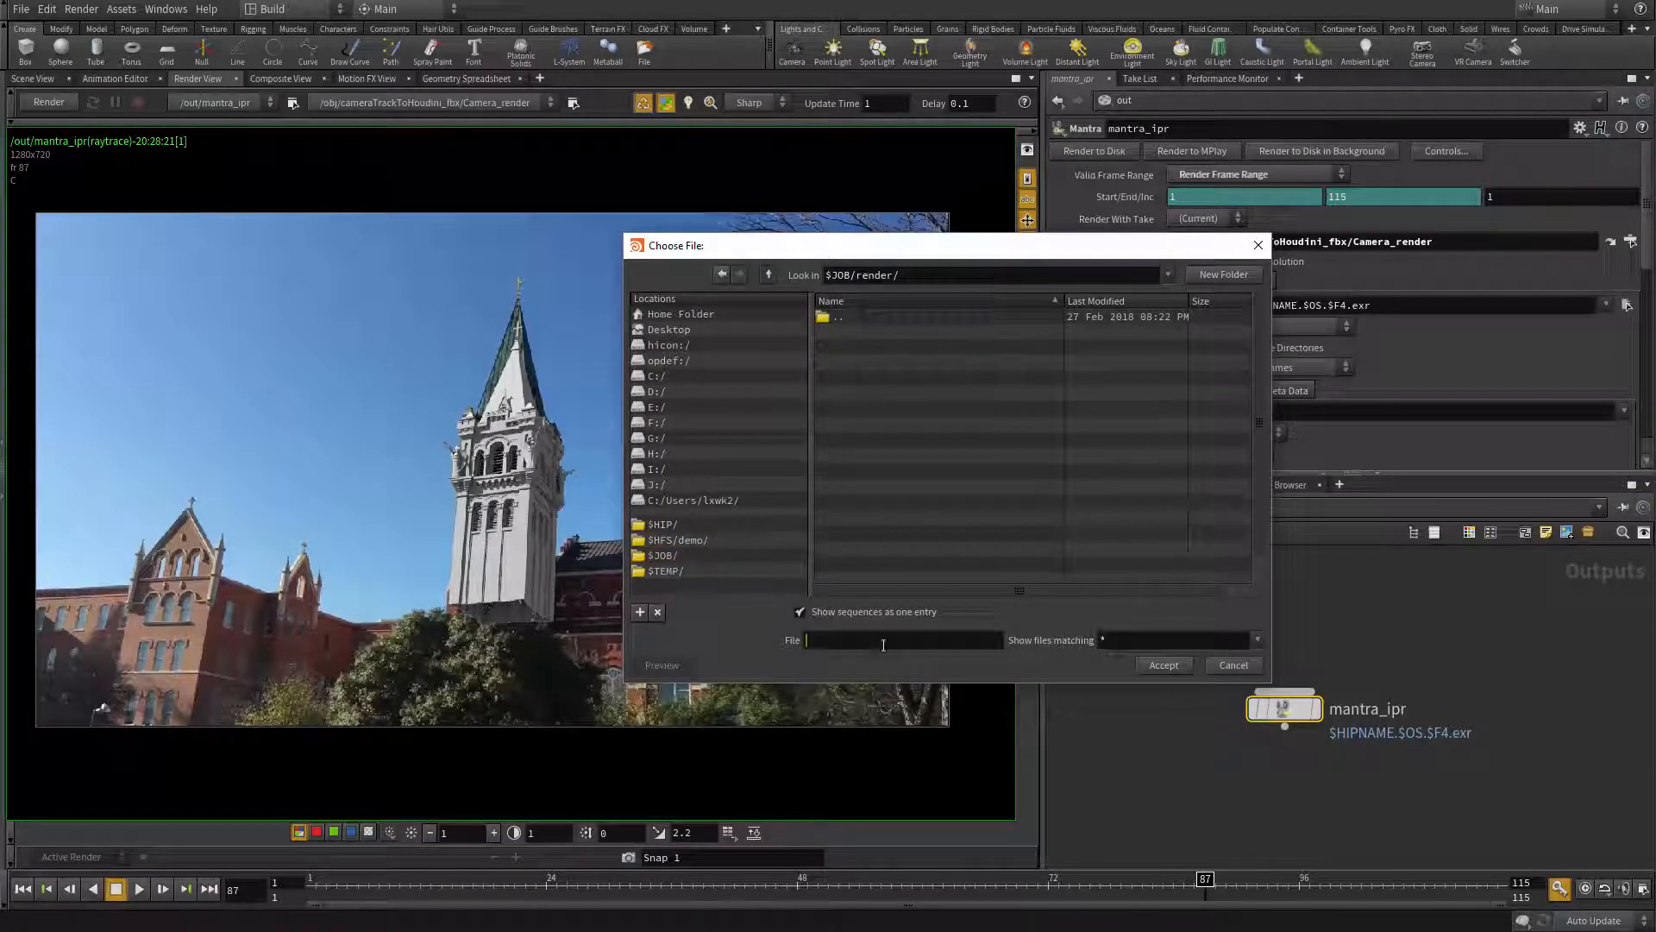
Step: Name the output picture testRender.$F.exr and accept the file choice
type("testRender.")
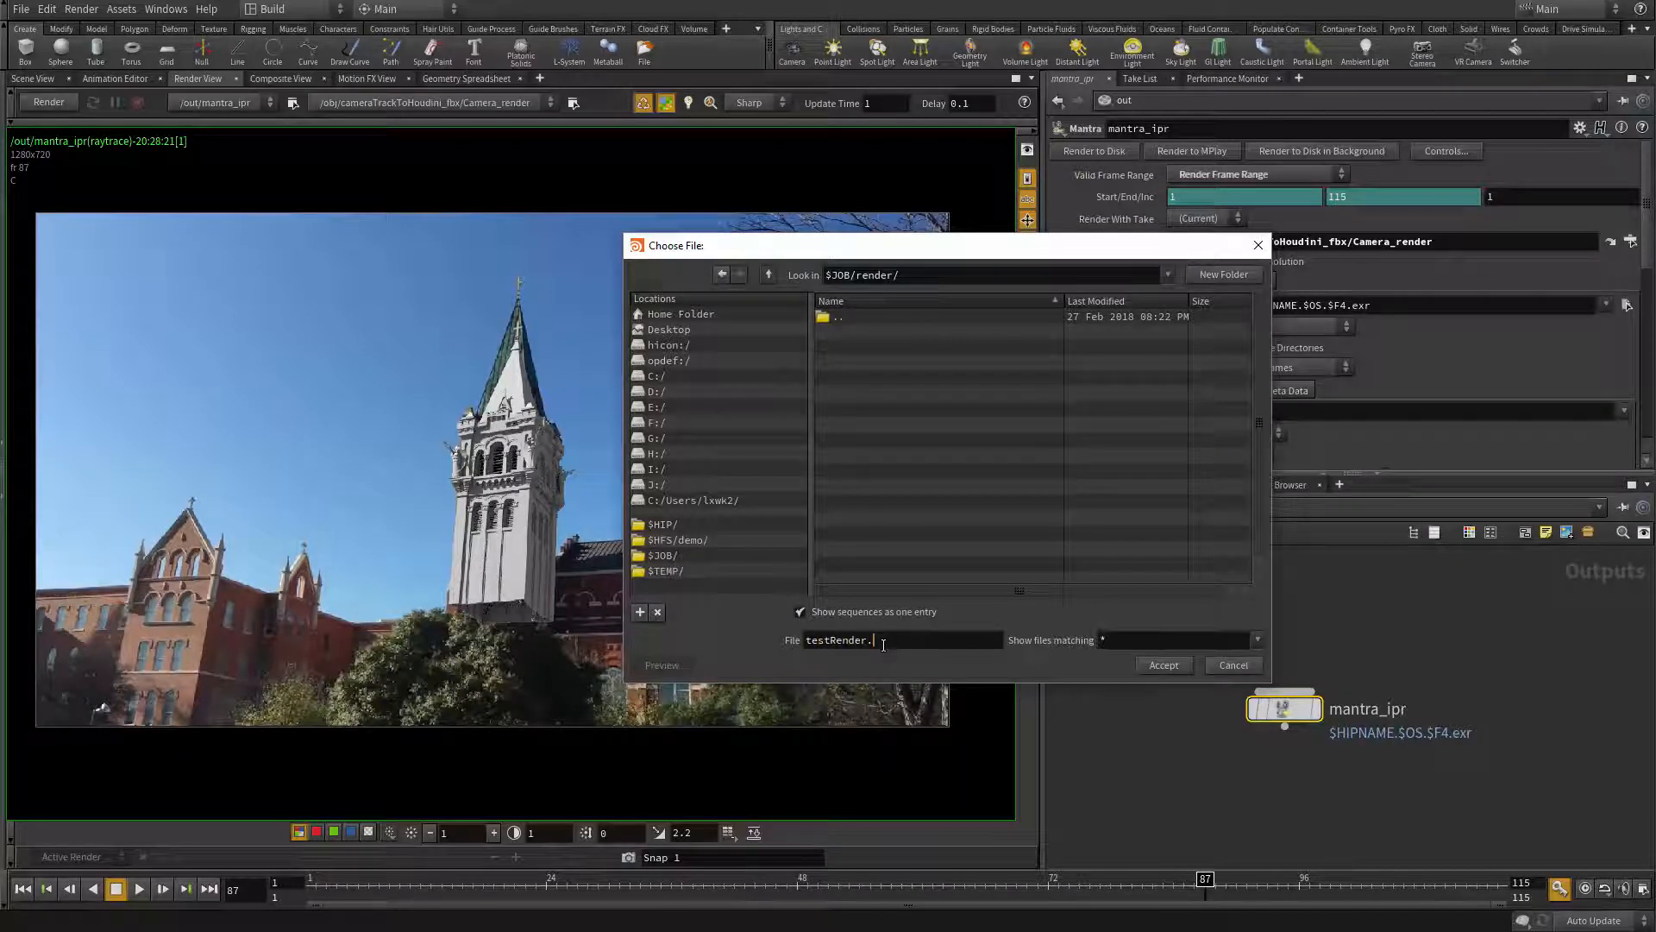
type("$F.exr")
left_click(1145, 665)
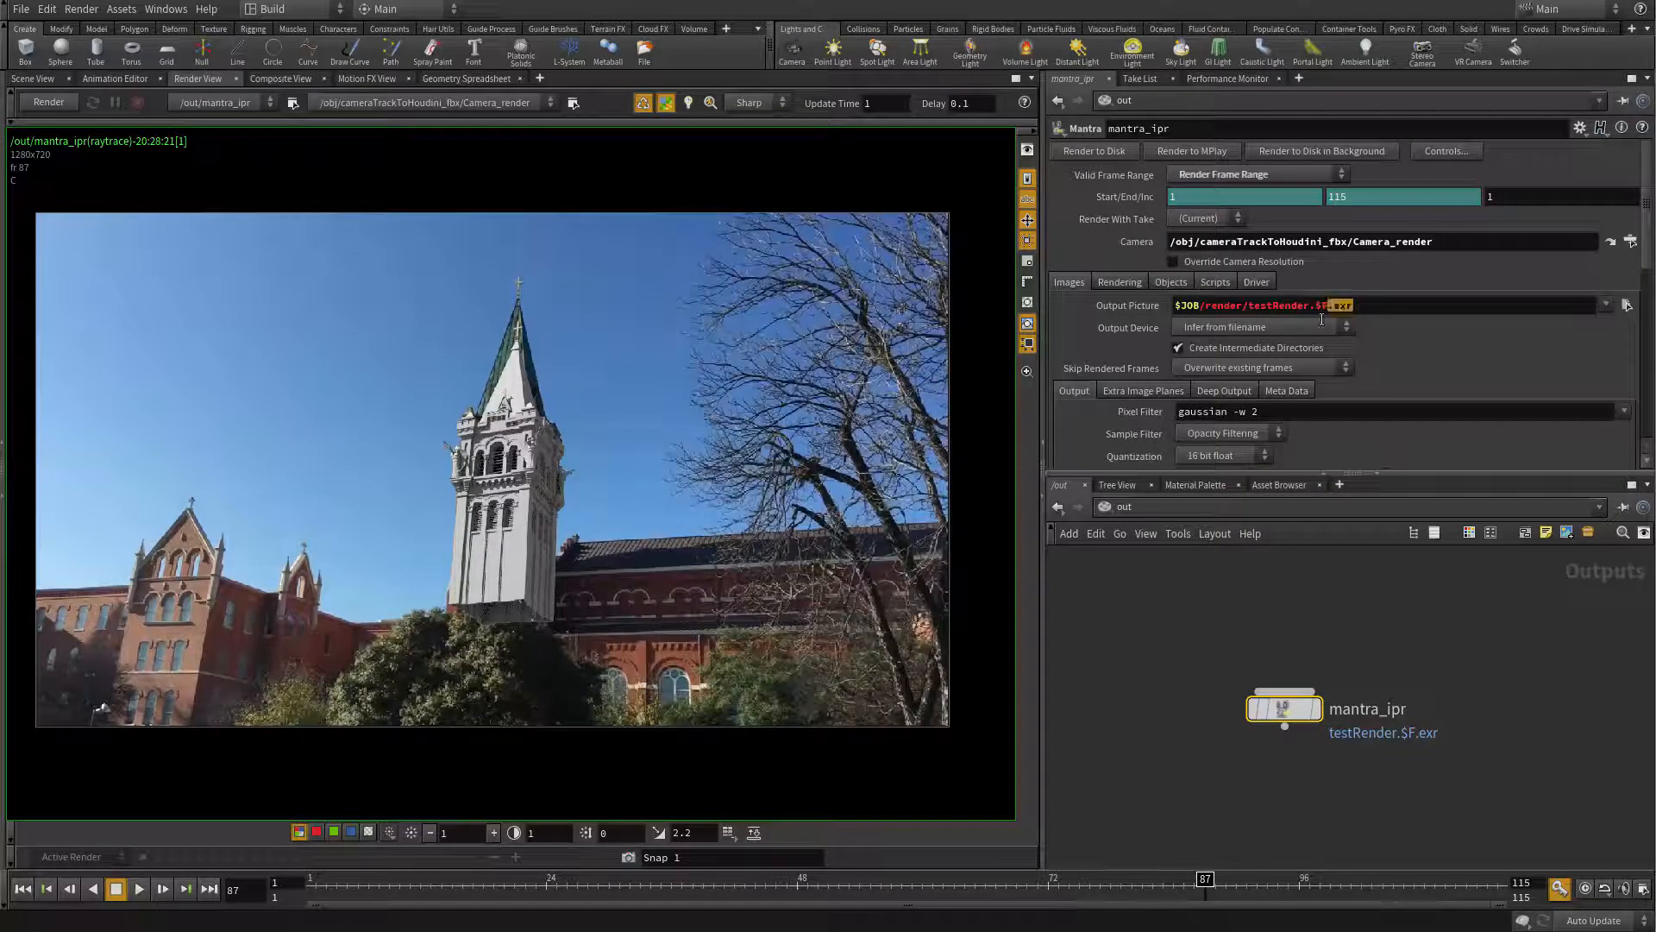